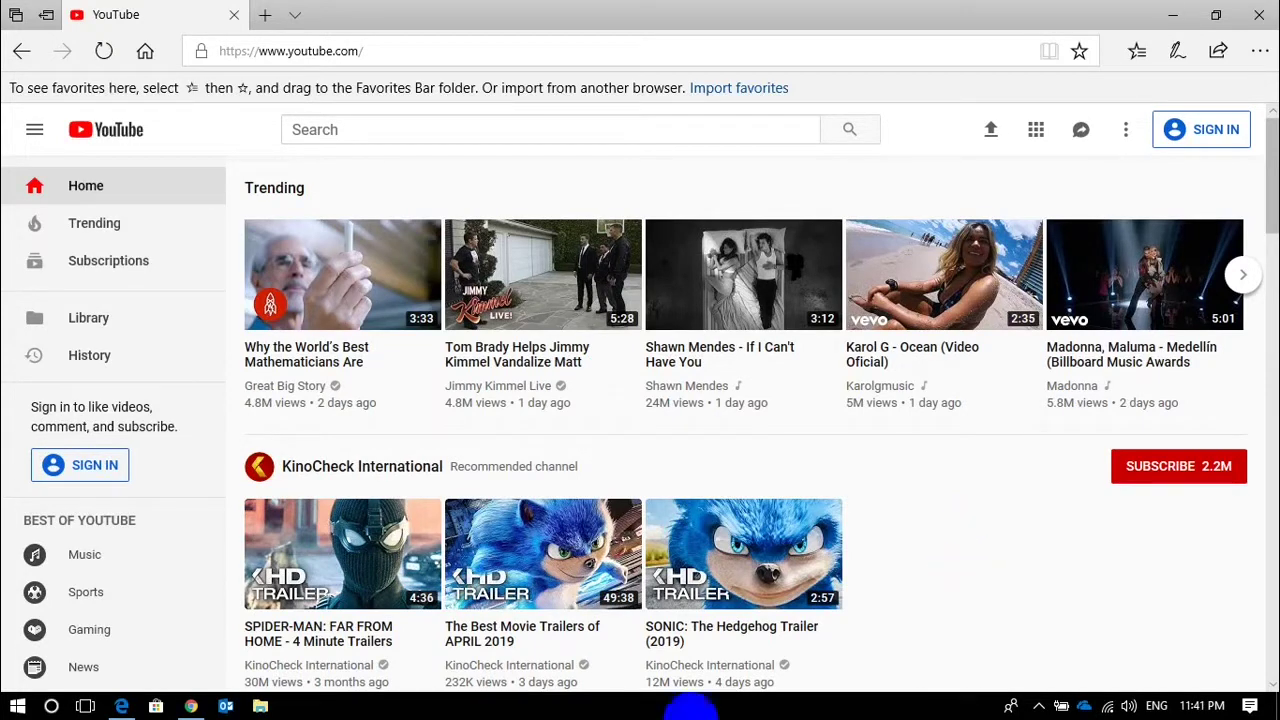
Switch from Edge's YouTube page to the Chrome window showing a New Tab.
mouse_move(190, 706)
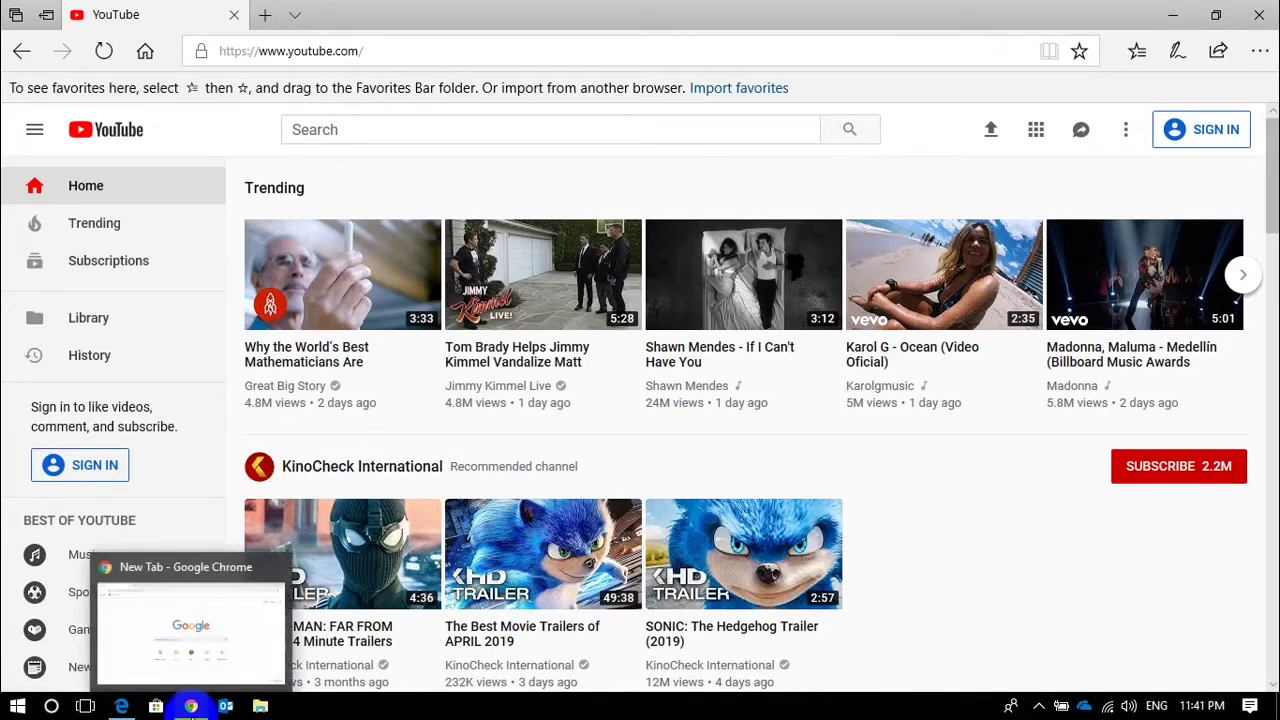
left_click(192, 706)
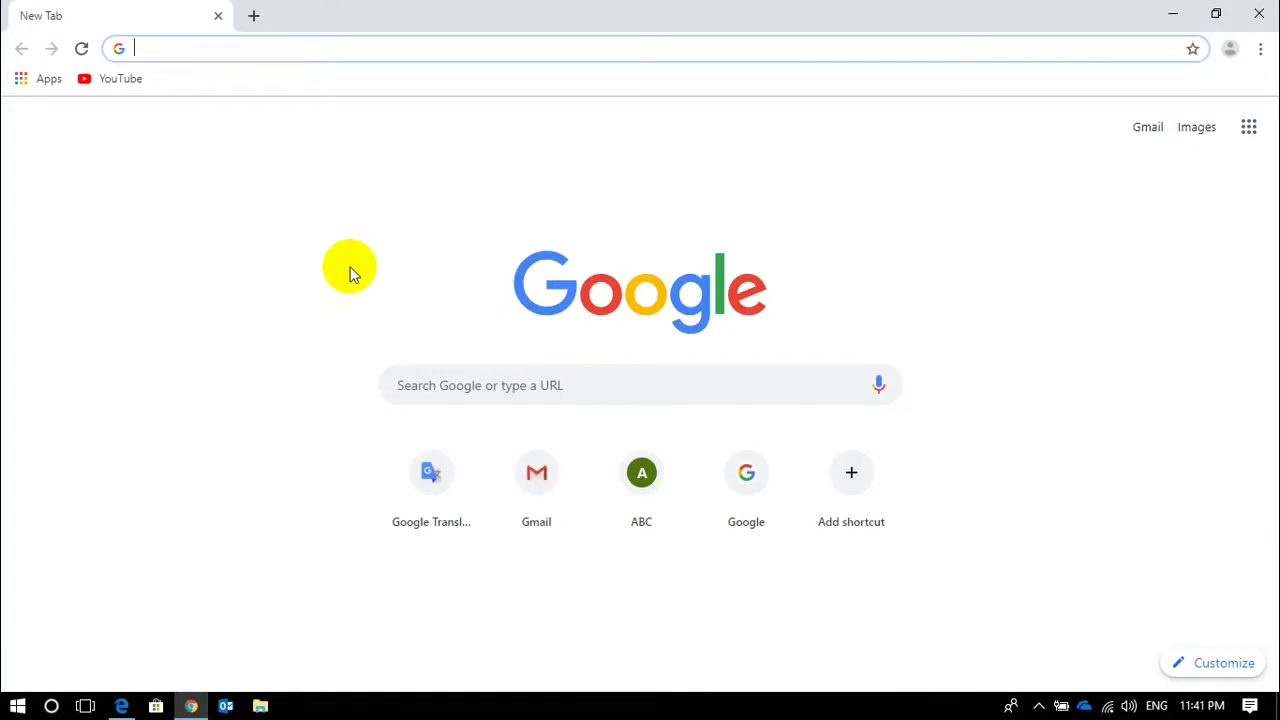
Load google.com, search 'gmail sign up', and open the Create a Gmail account help result.
type("goo")
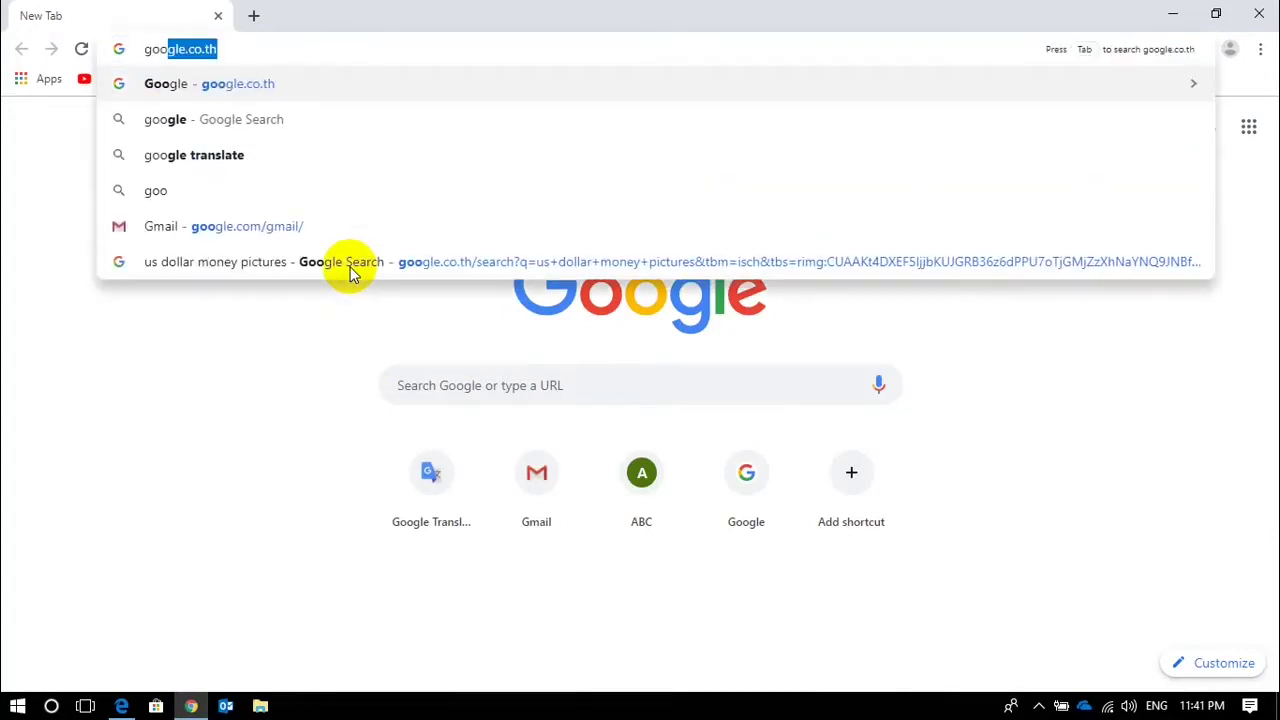
type("gle.co")
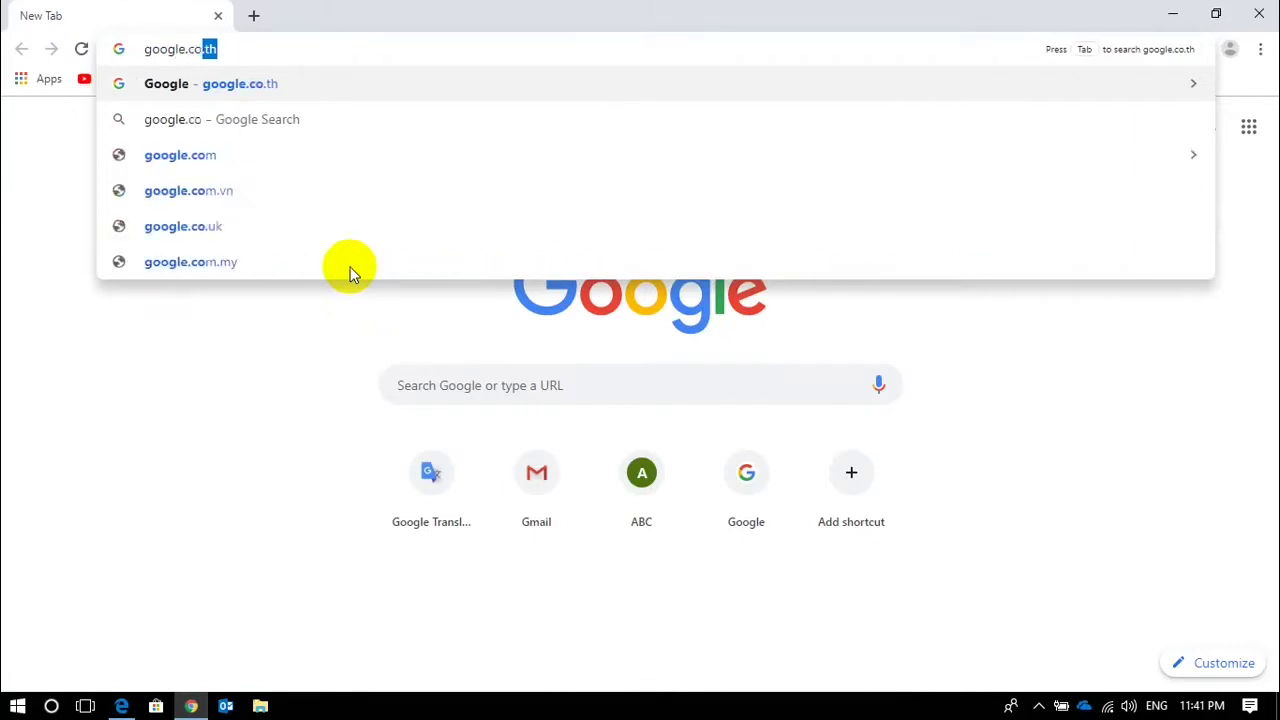
type("m")
key("Return")
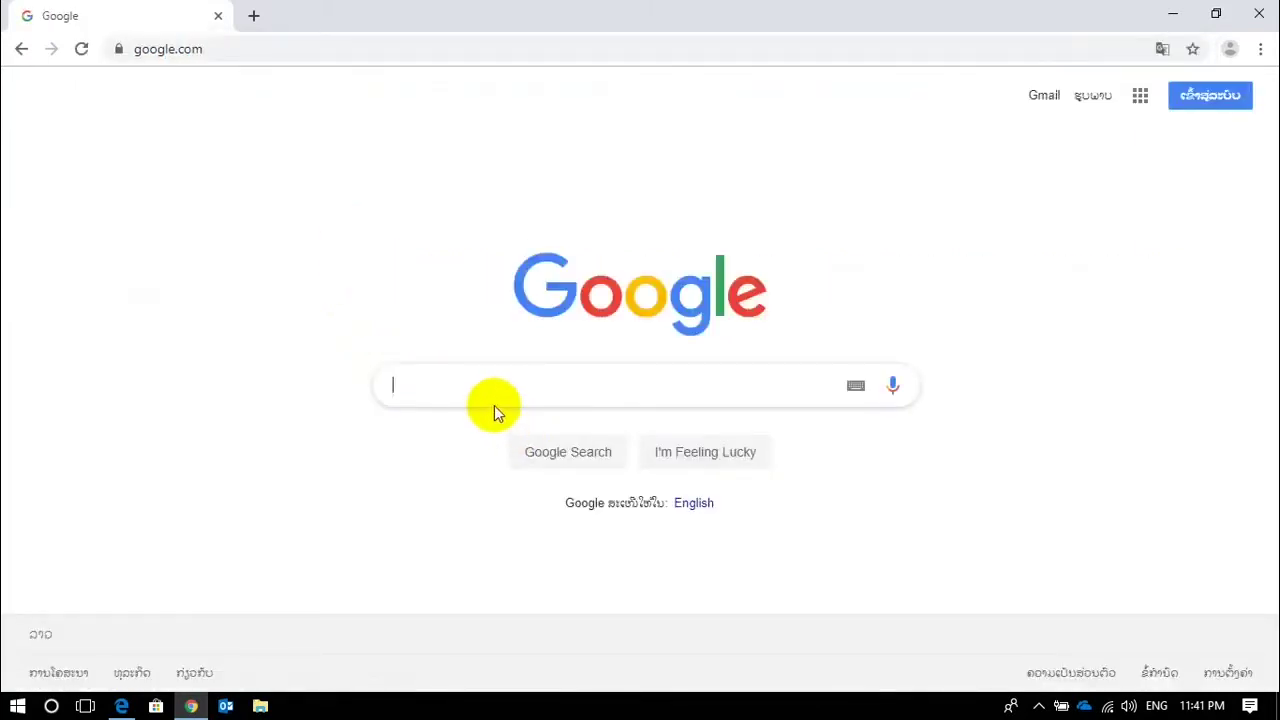
type("gma")
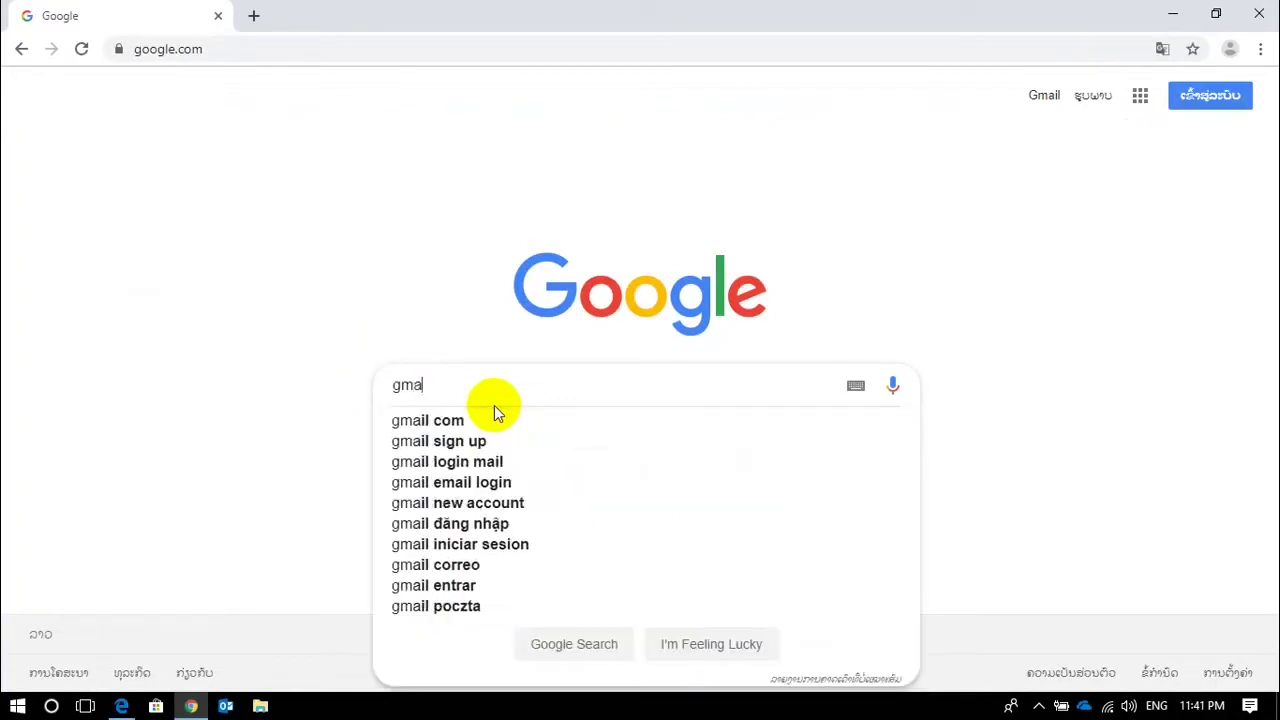
type("il")
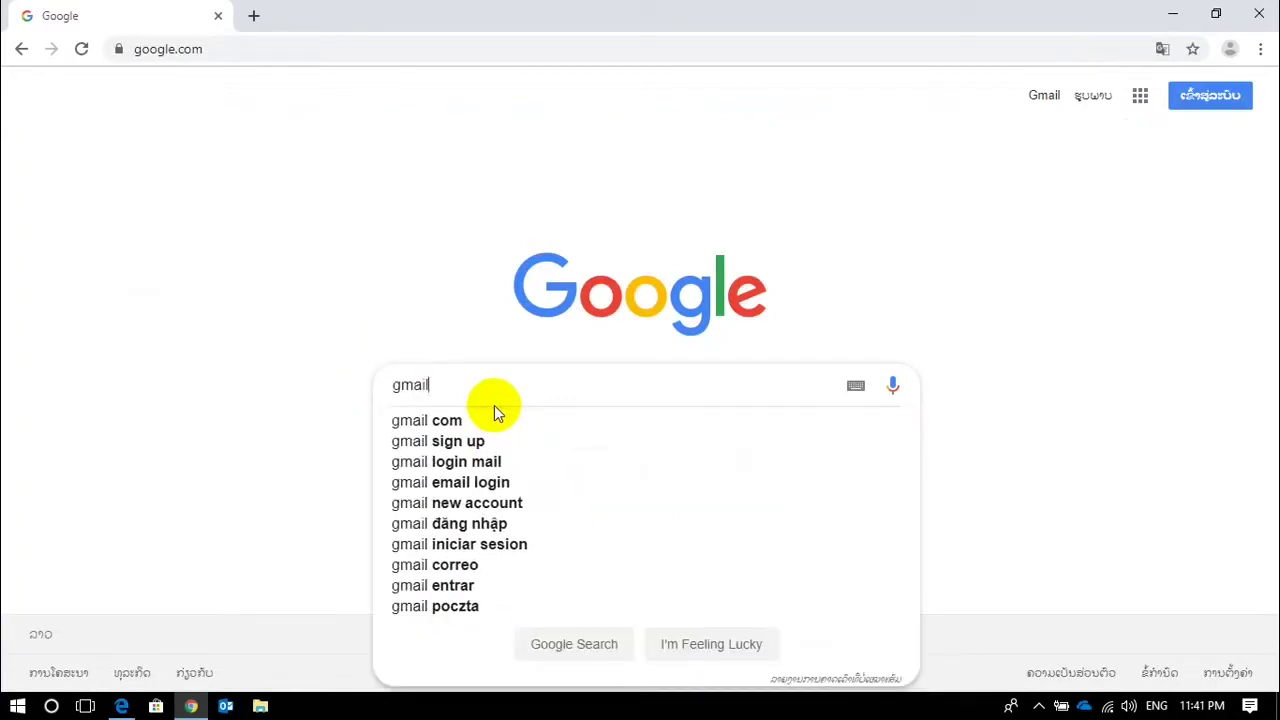
type(" si")
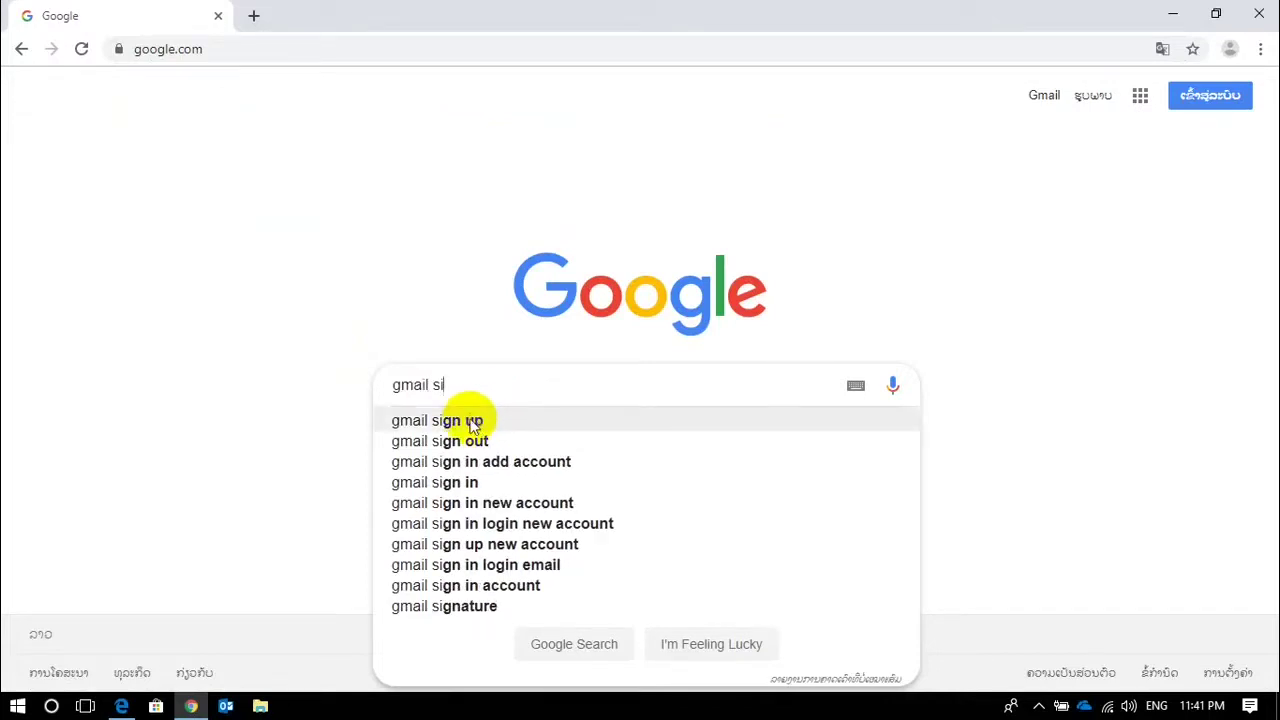
left_click(472, 424)
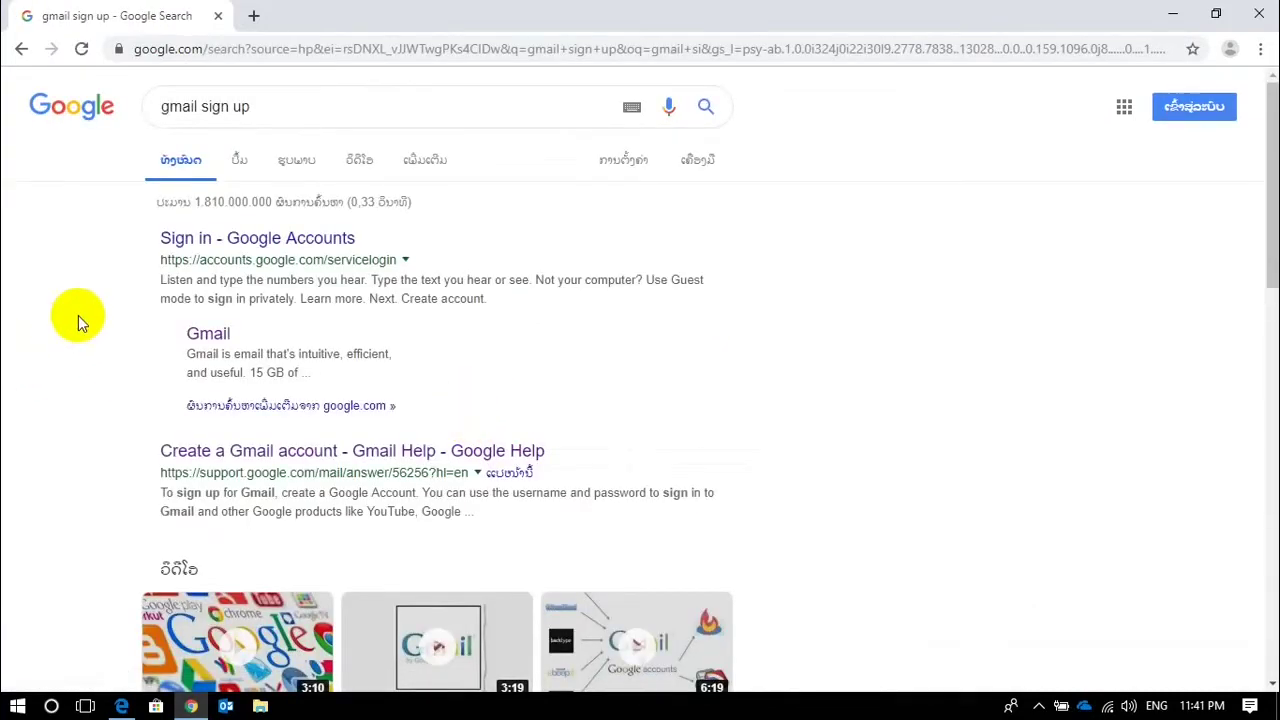
scroll(78, 318, "down", 3)
scroll(78, 315, "down", 5)
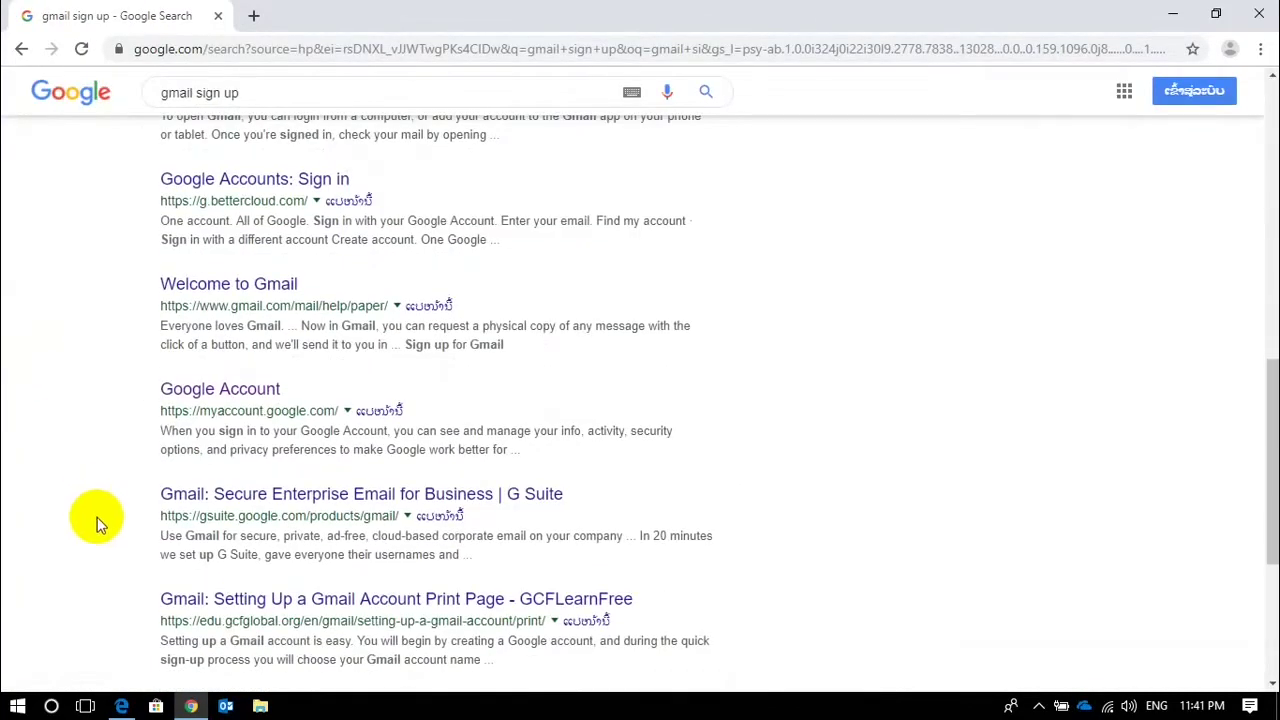
scroll(112, 423, "up", 6)
scroll(112, 423, "up", 2)
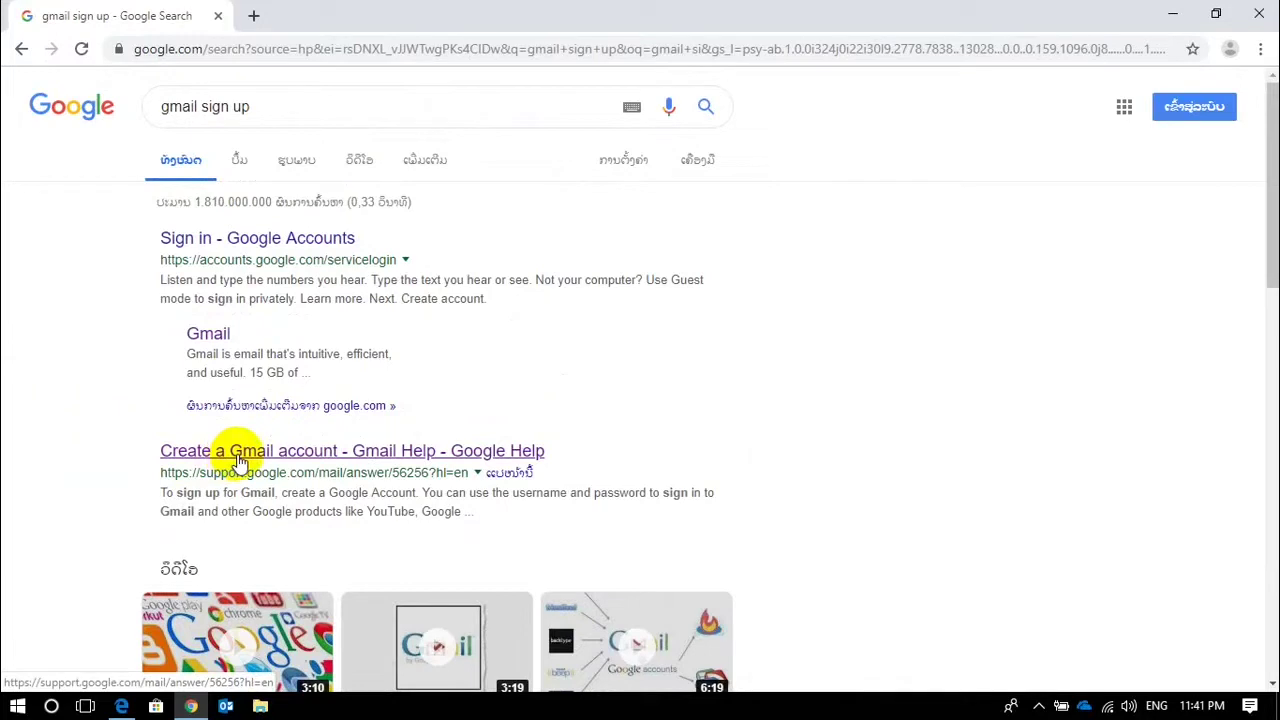
left_click(292, 460)
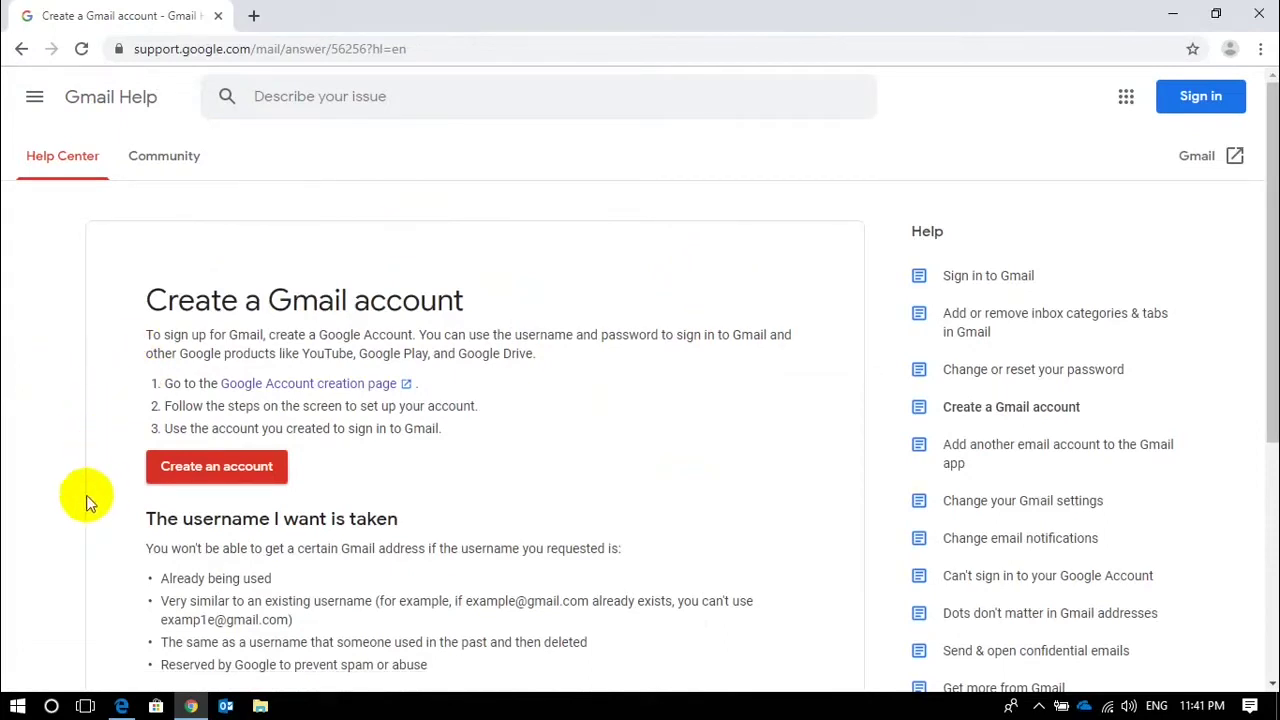
Start the Google account sign-up form from the help page and open its language list.
left_click(222, 476)
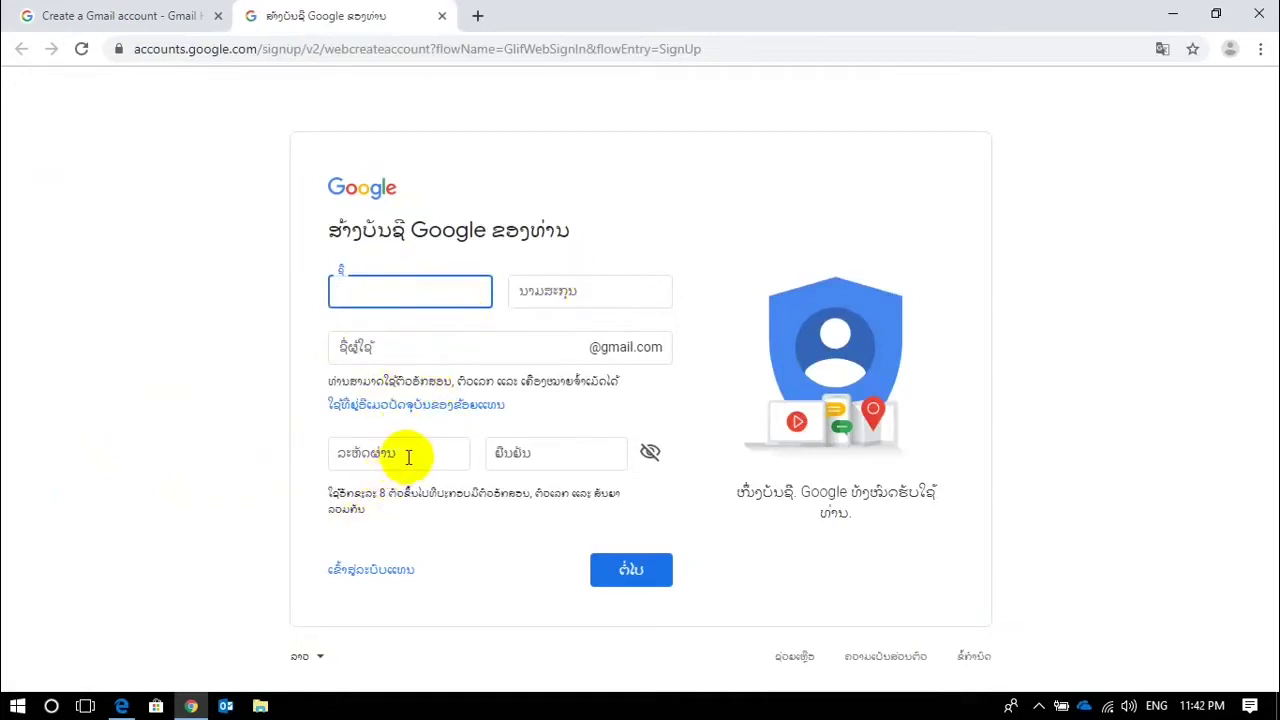
left_click(308, 663)
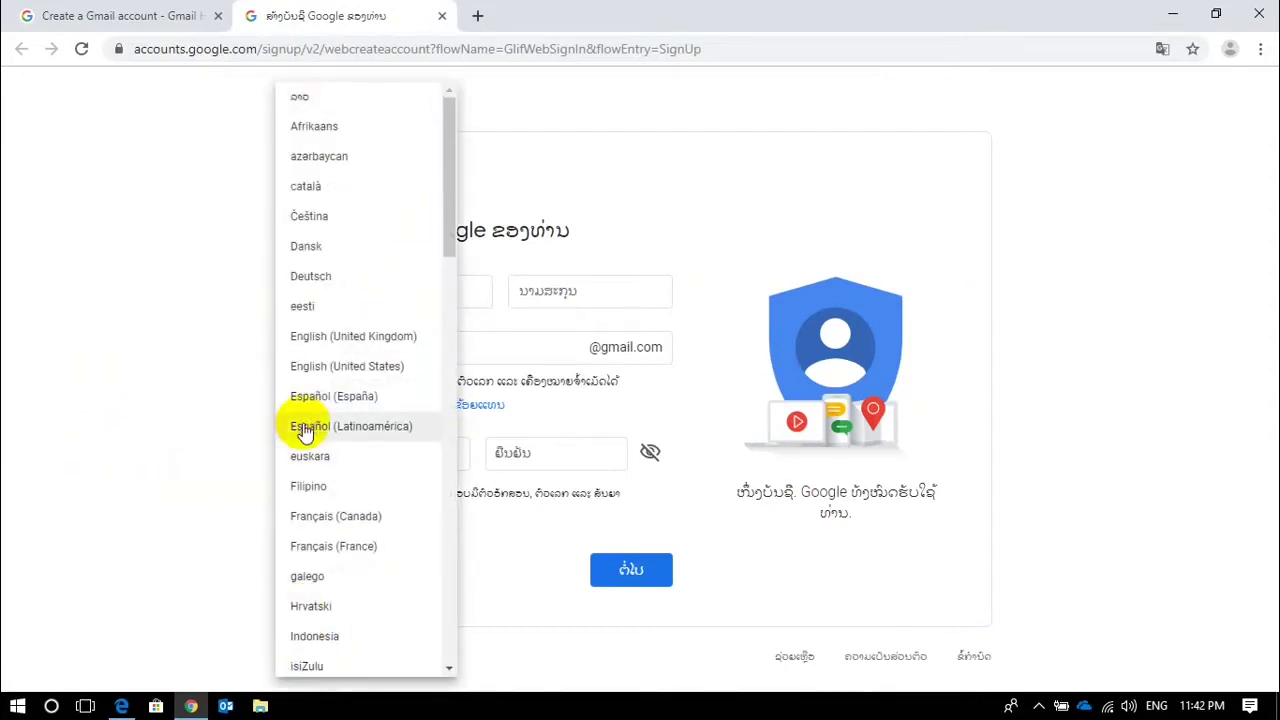
Switch the form to English (United States), enter first and last names, and clear the suggested username.
left_click(356, 368)
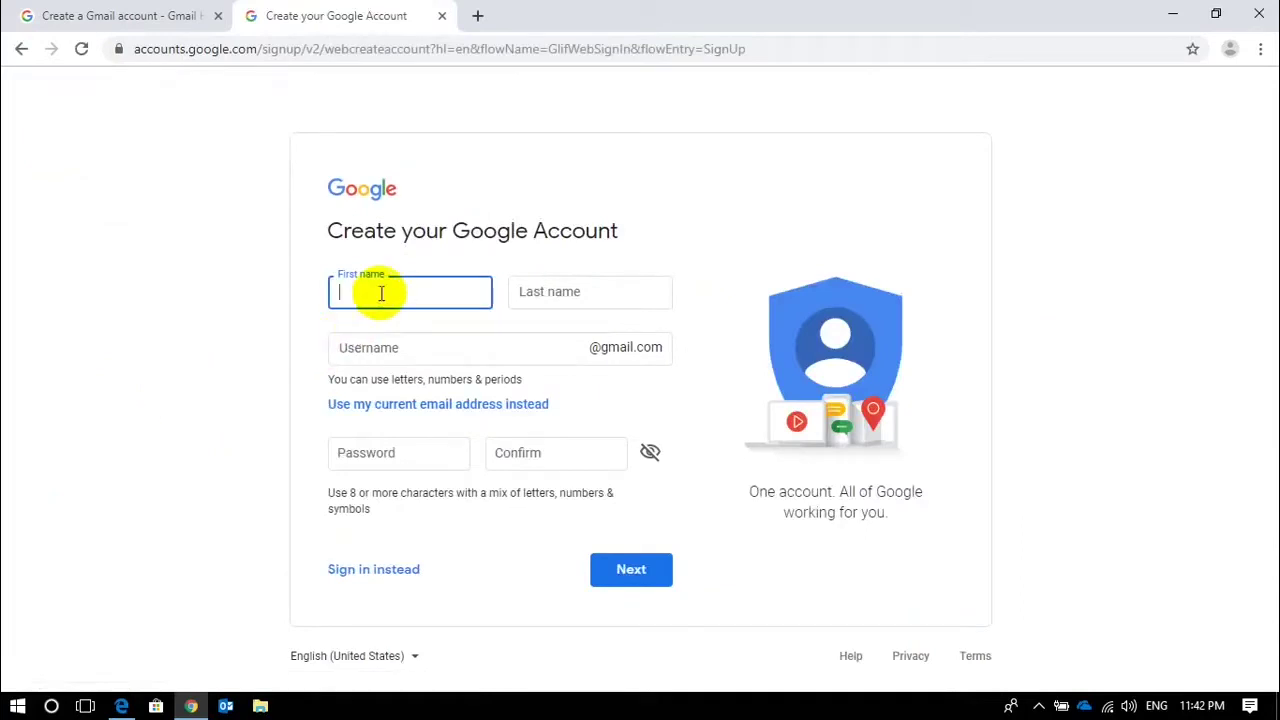
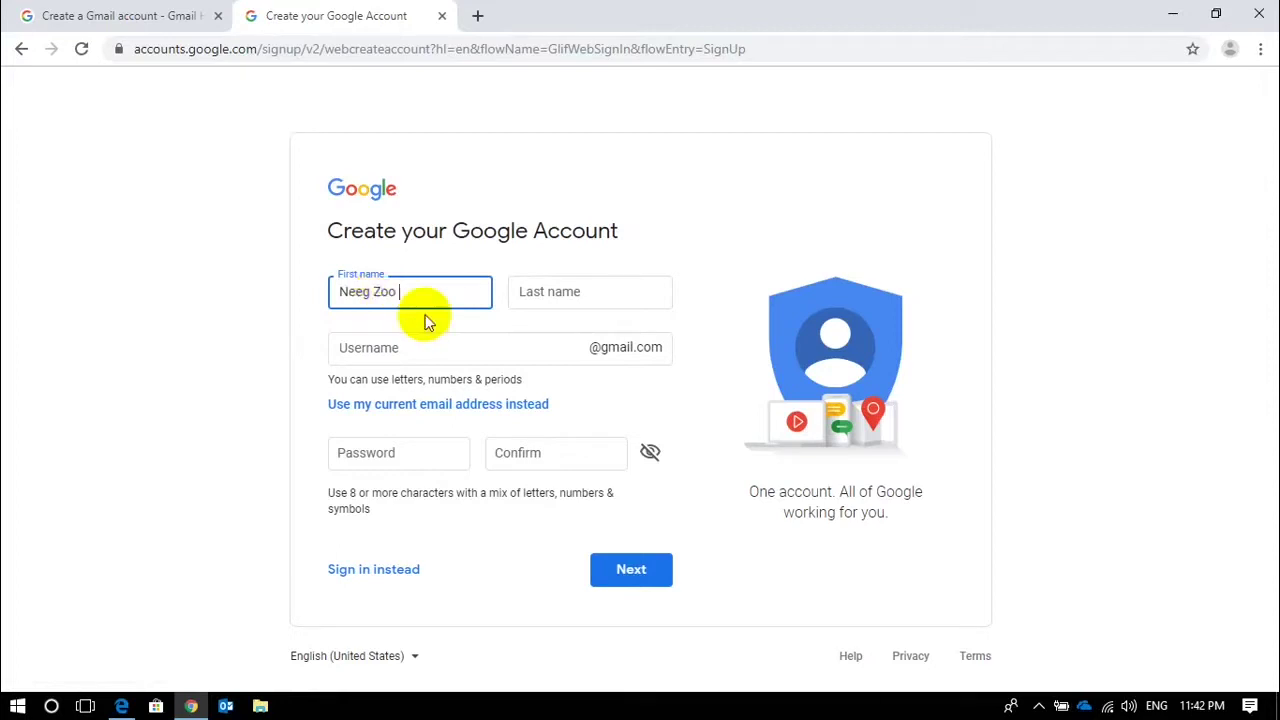
left_click(531, 293)
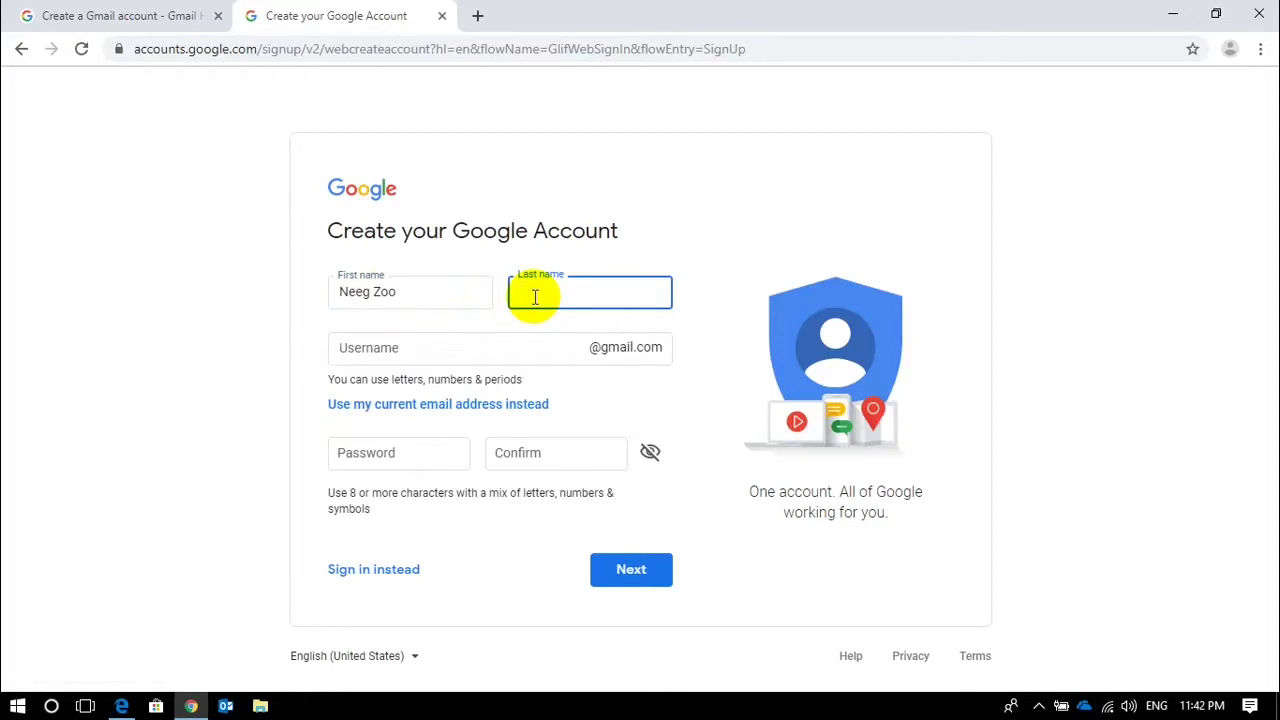
type("Hlub")
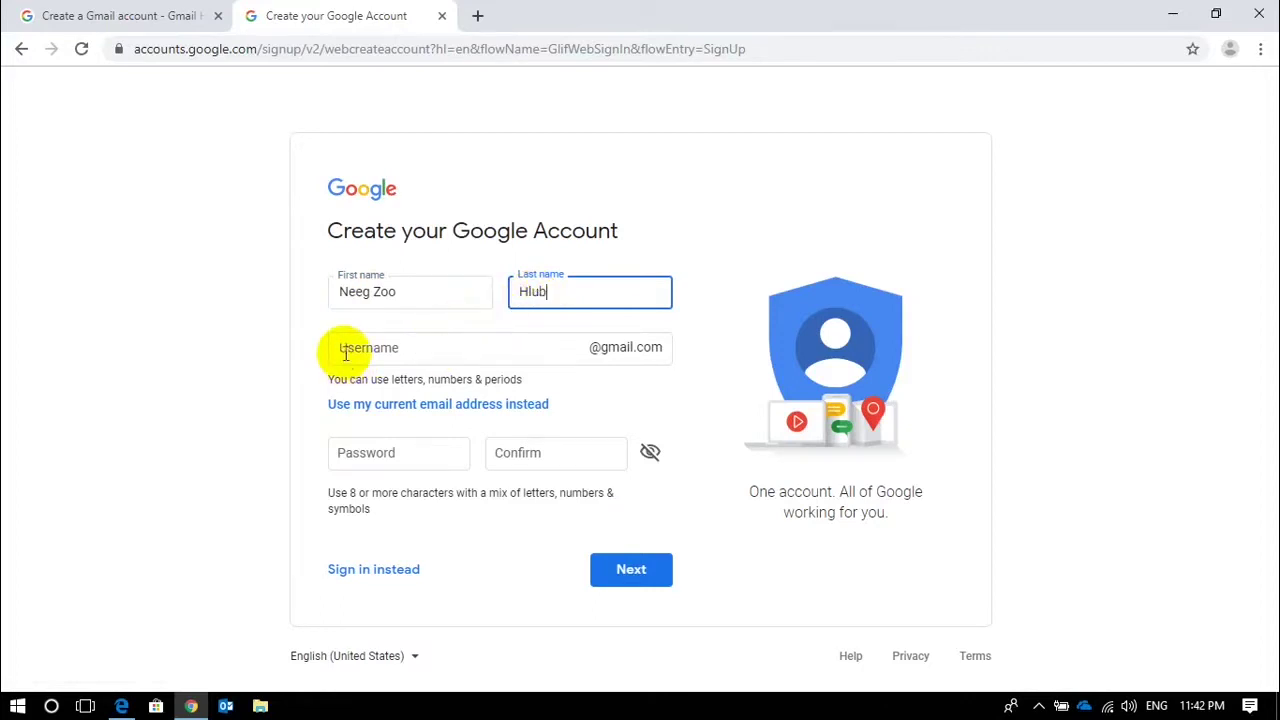
left_click_drag(420, 310, 263, 320)
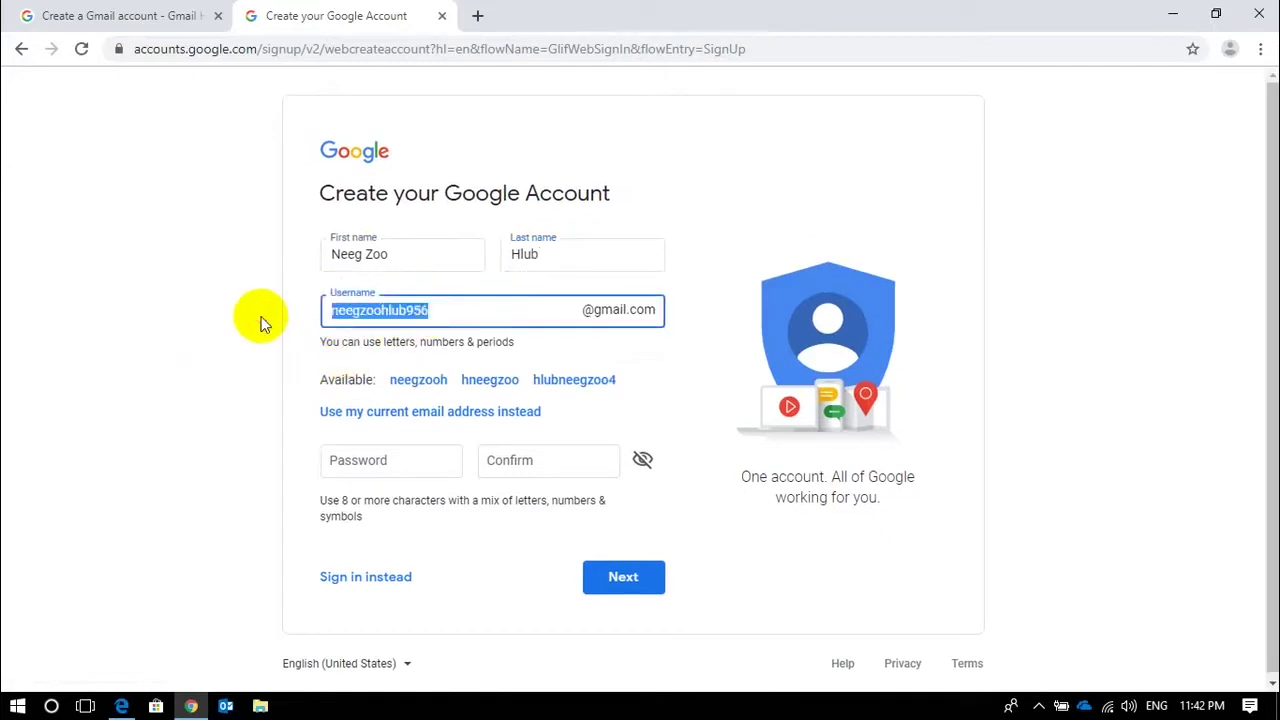
key("BackSpace")
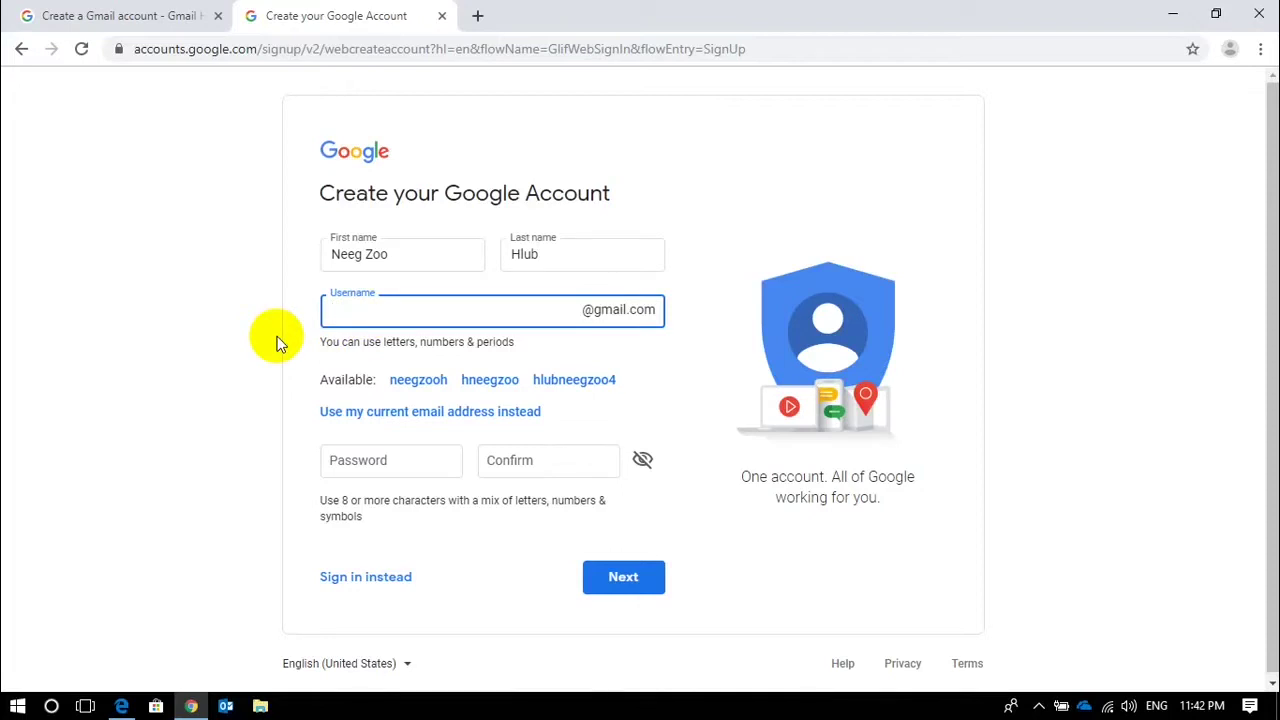
Pick the suggested username and enter the account password in both password boxes.
type("neeg")
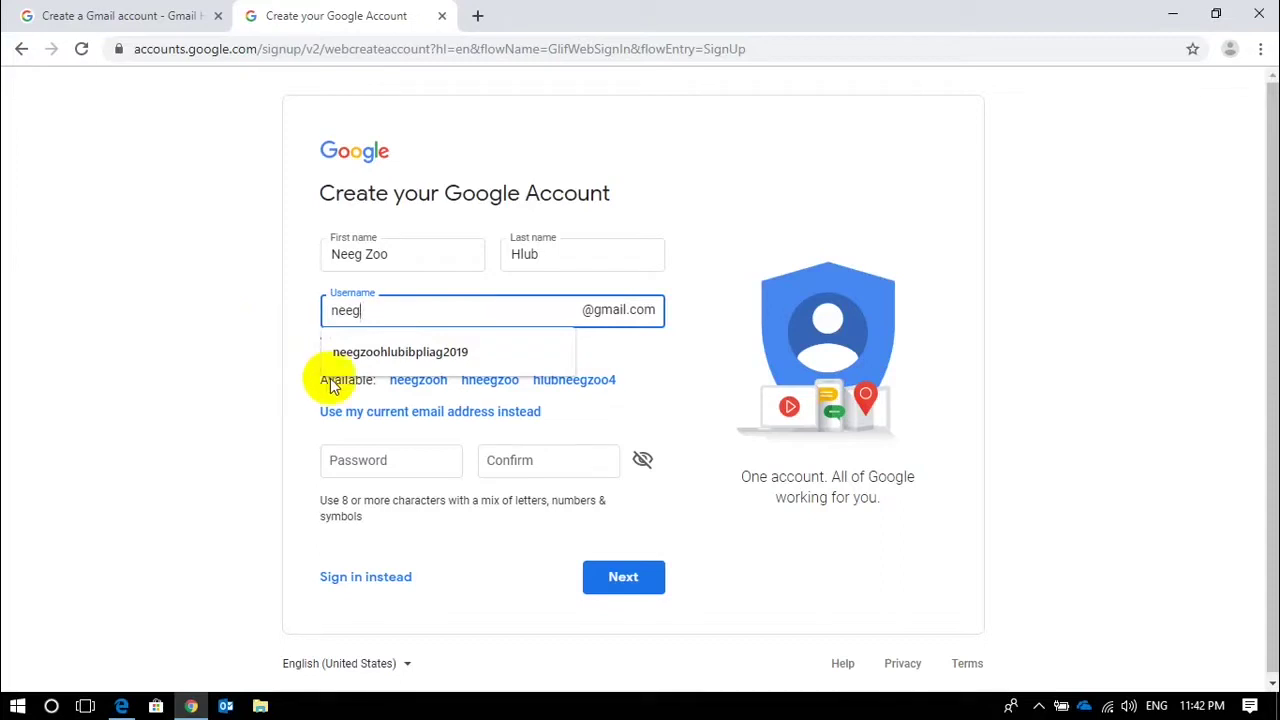
left_click(440, 352)
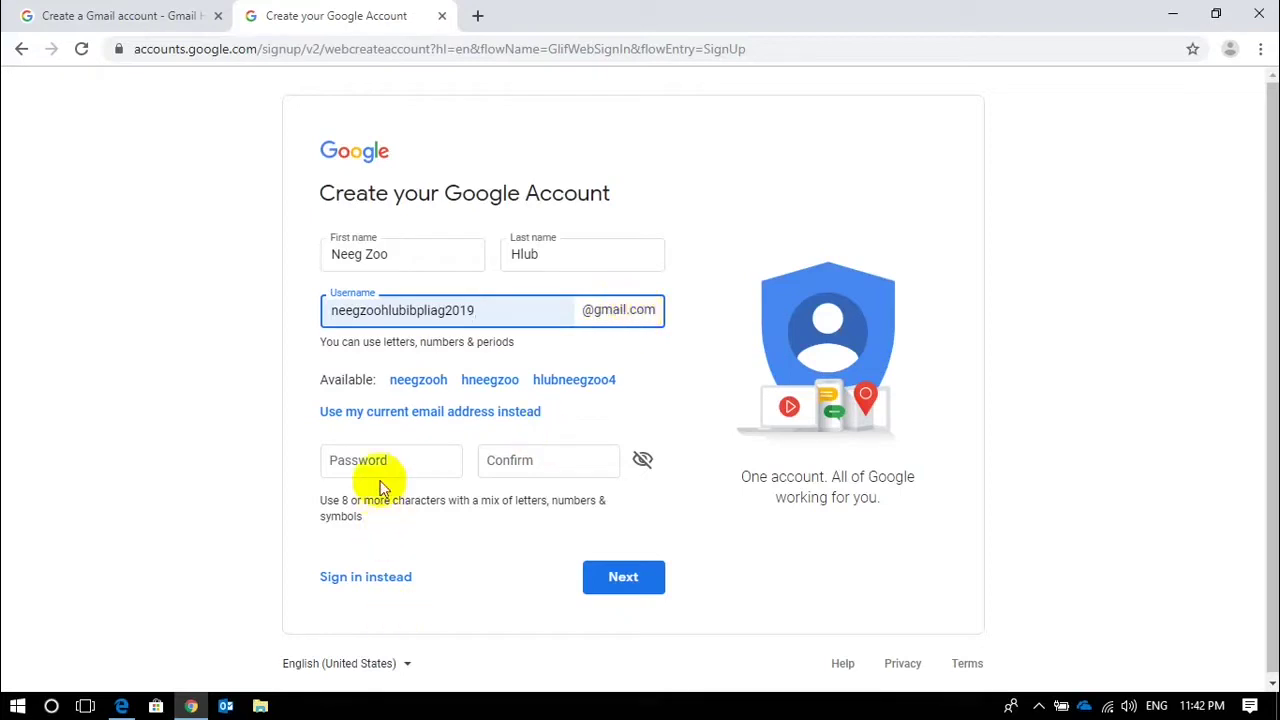
left_click(404, 462)
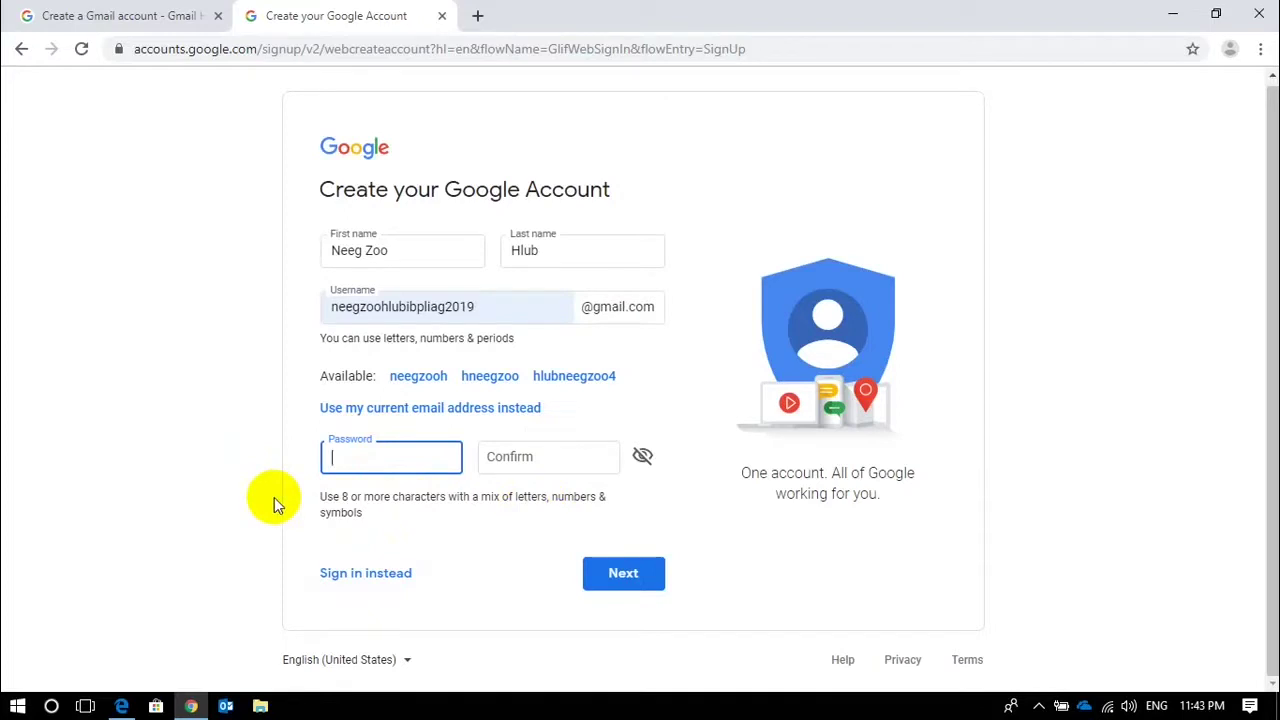
type("••••••••")
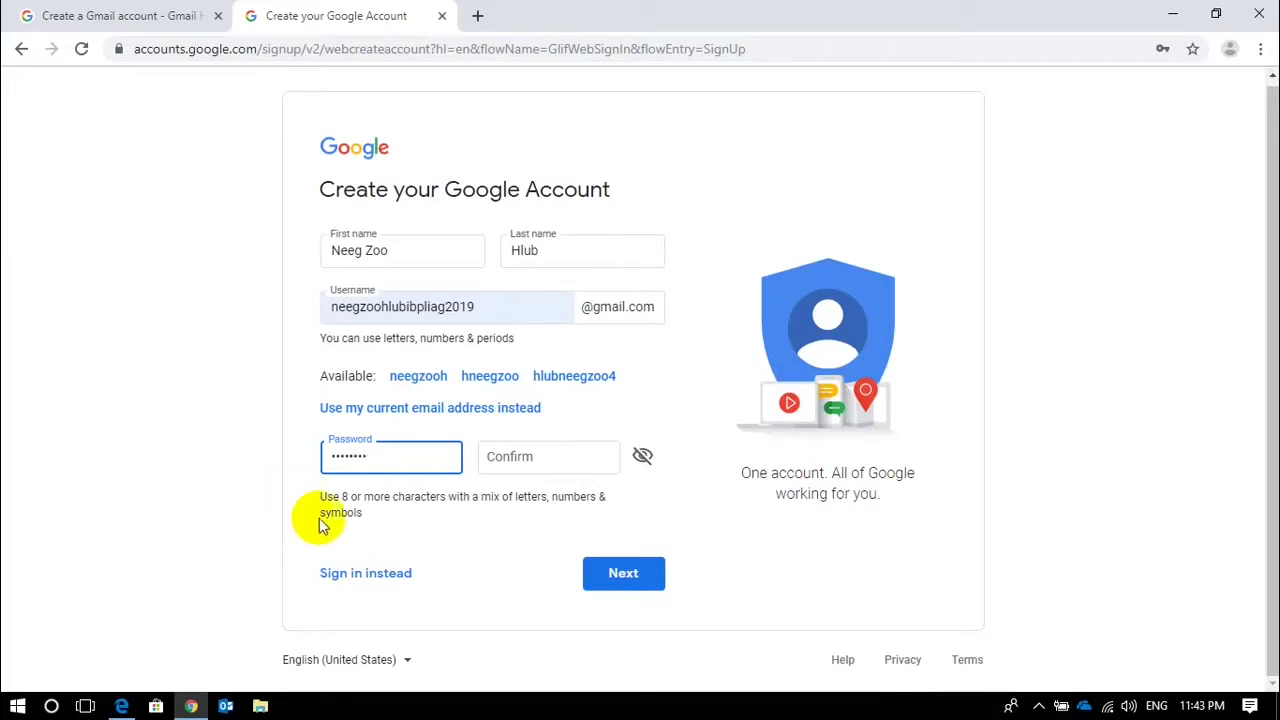
left_click(491, 460)
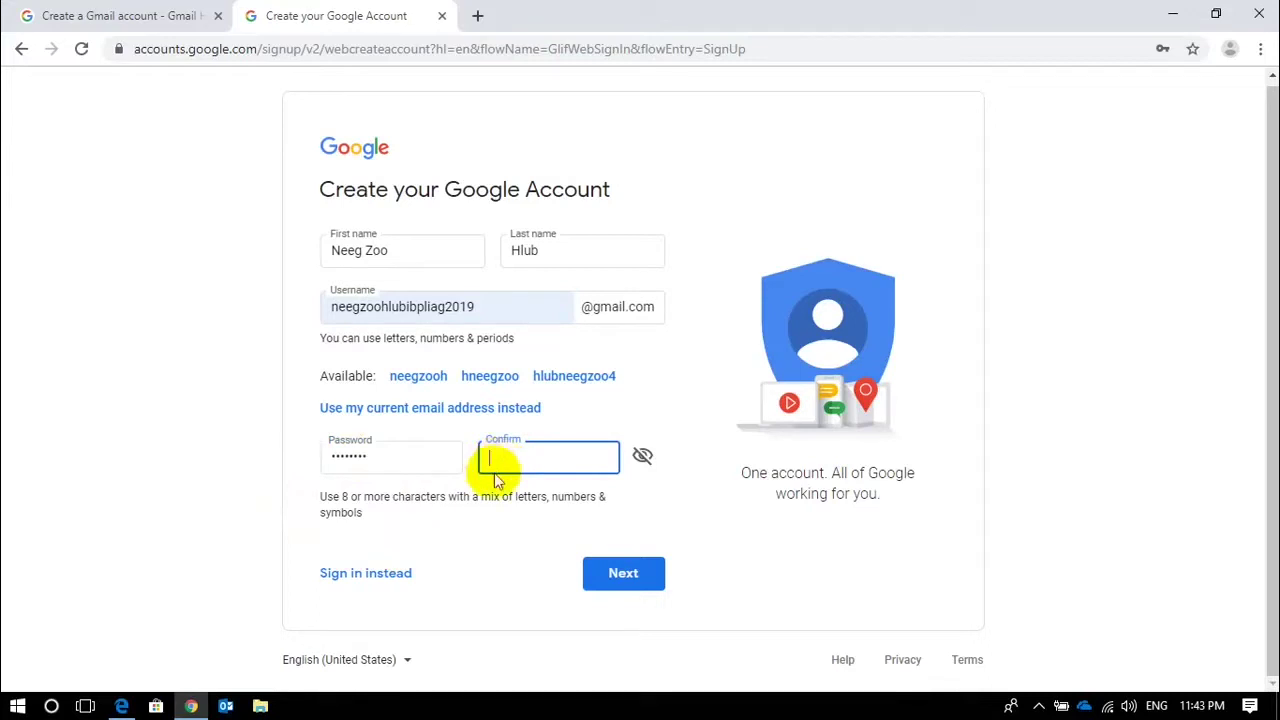
left_click_drag(403, 456, 323, 460)
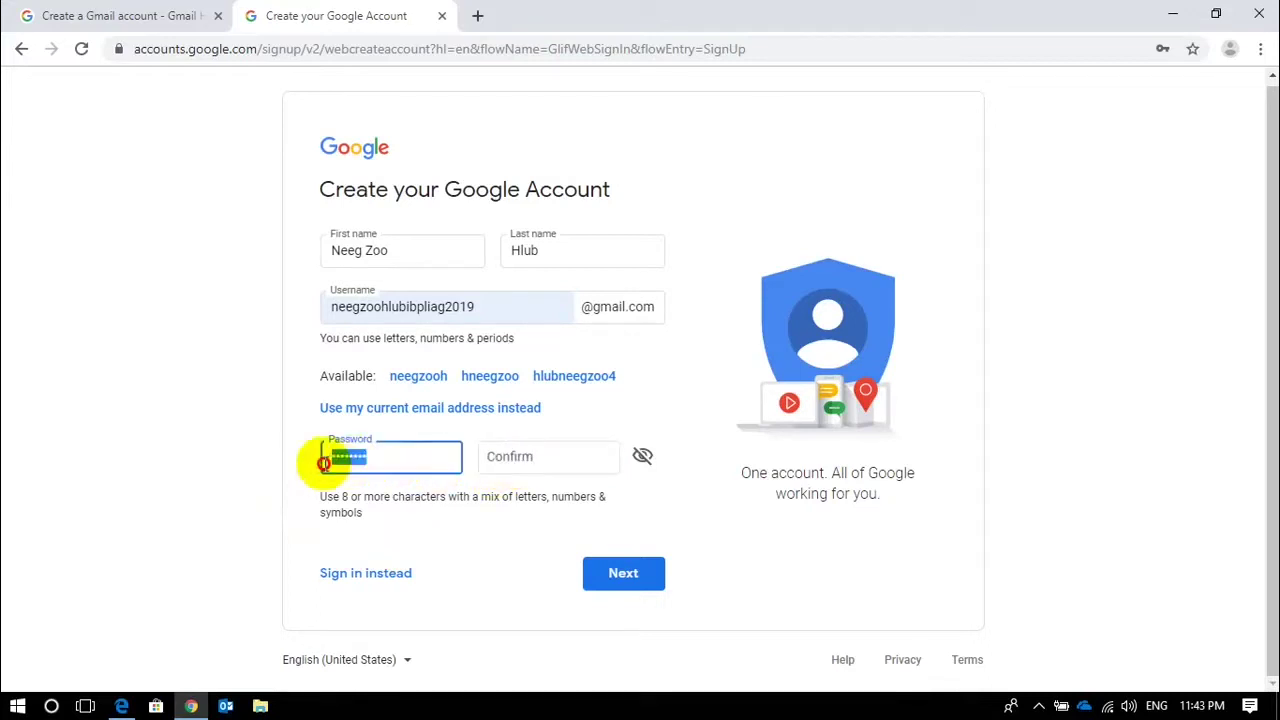
left_click(488, 460)
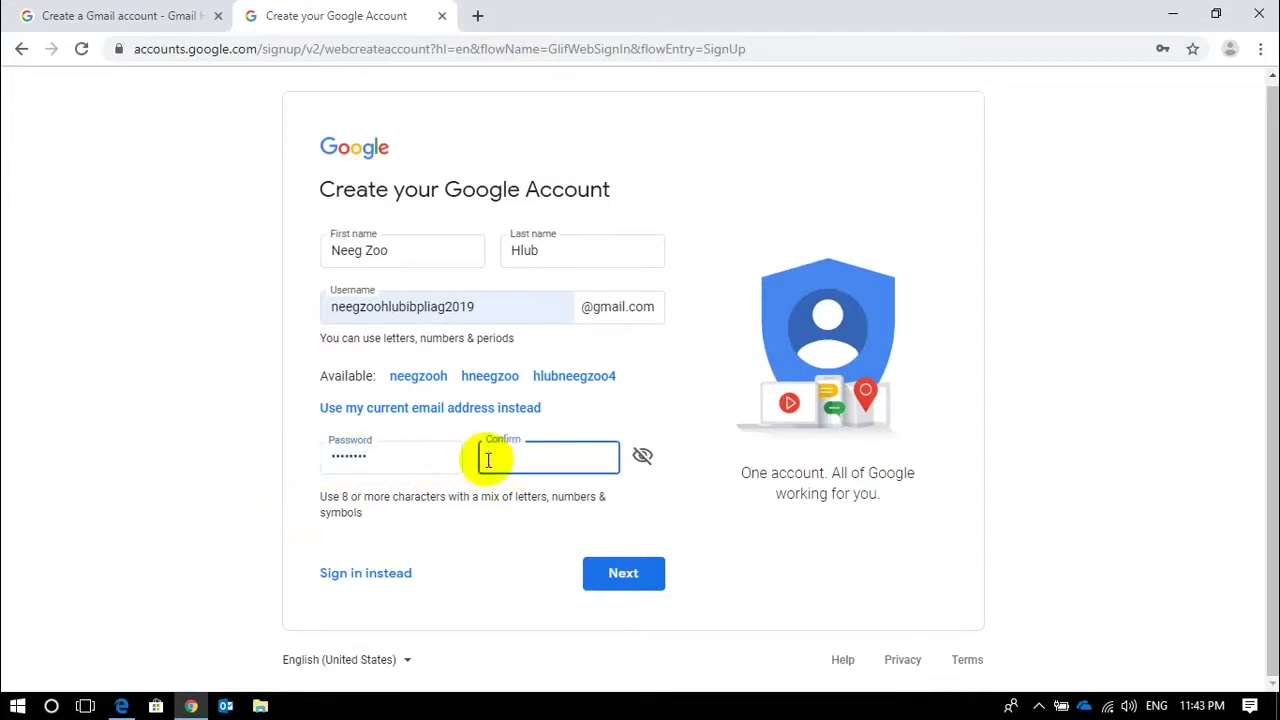
type("••••••••")
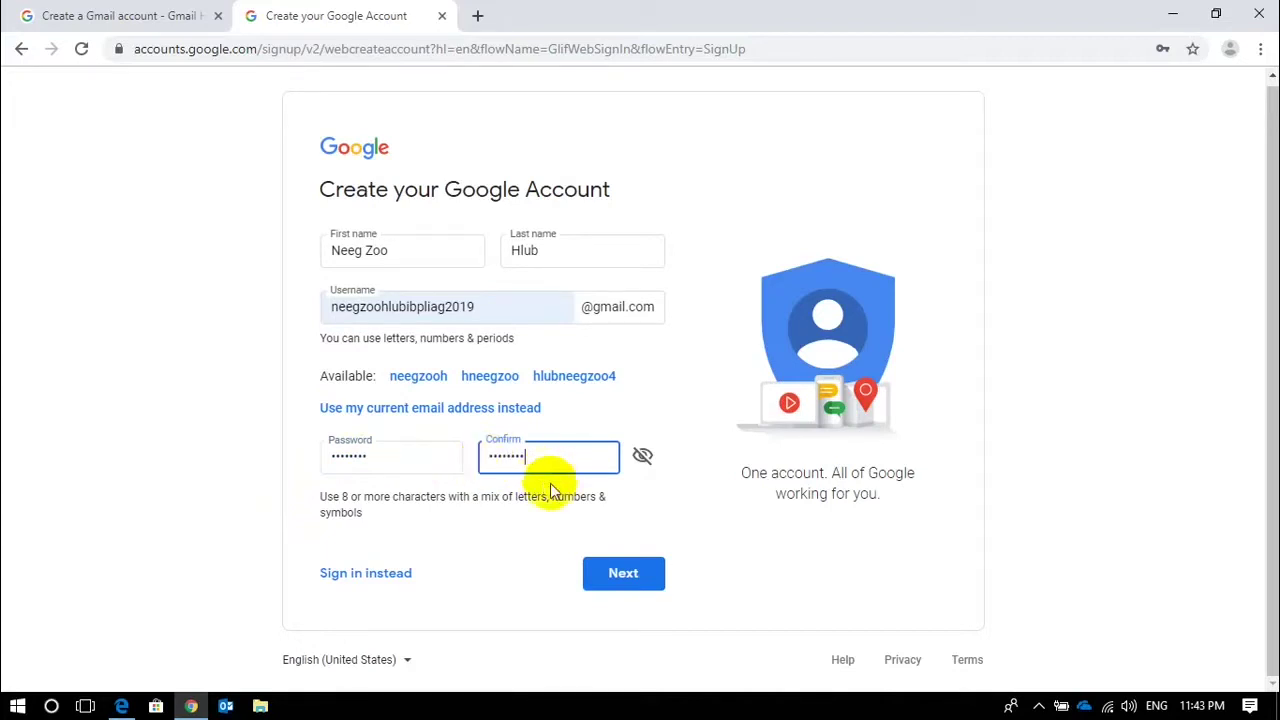
Submit the first page, enter the phone number and recovery e-mail, and open the birth month list.
left_click(655, 573)
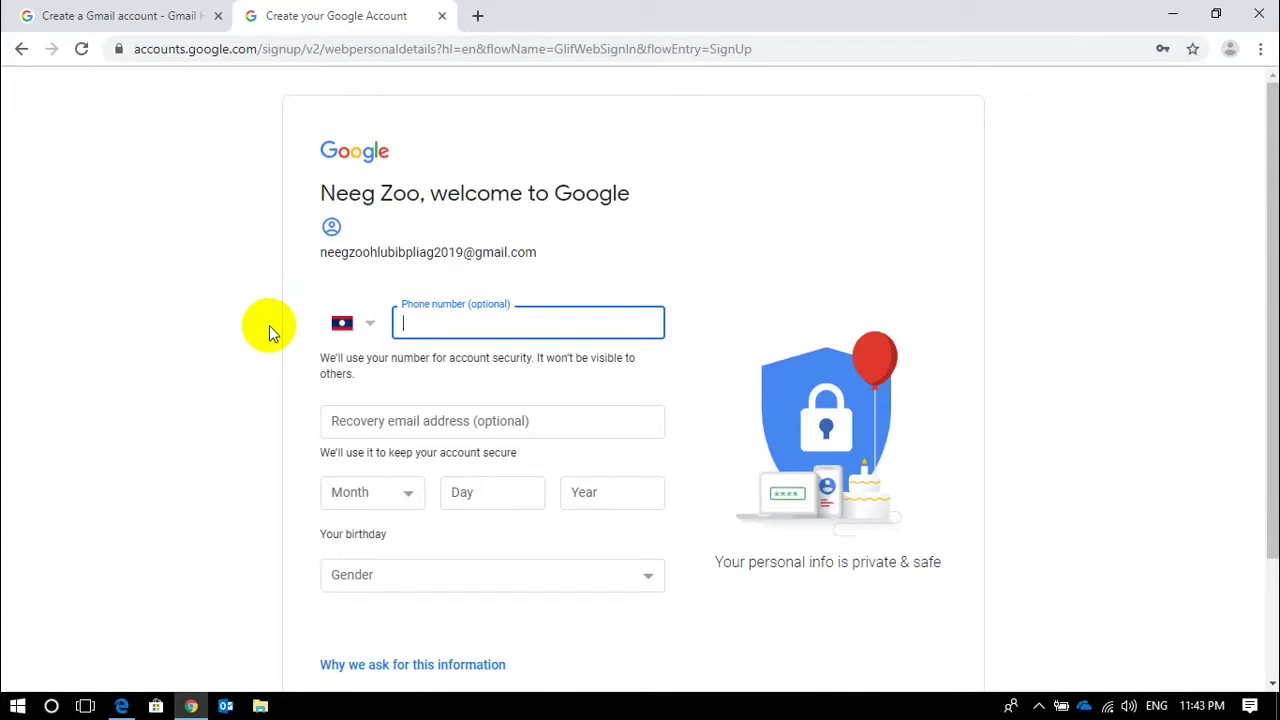
scroll(303, 335, "down", 1)
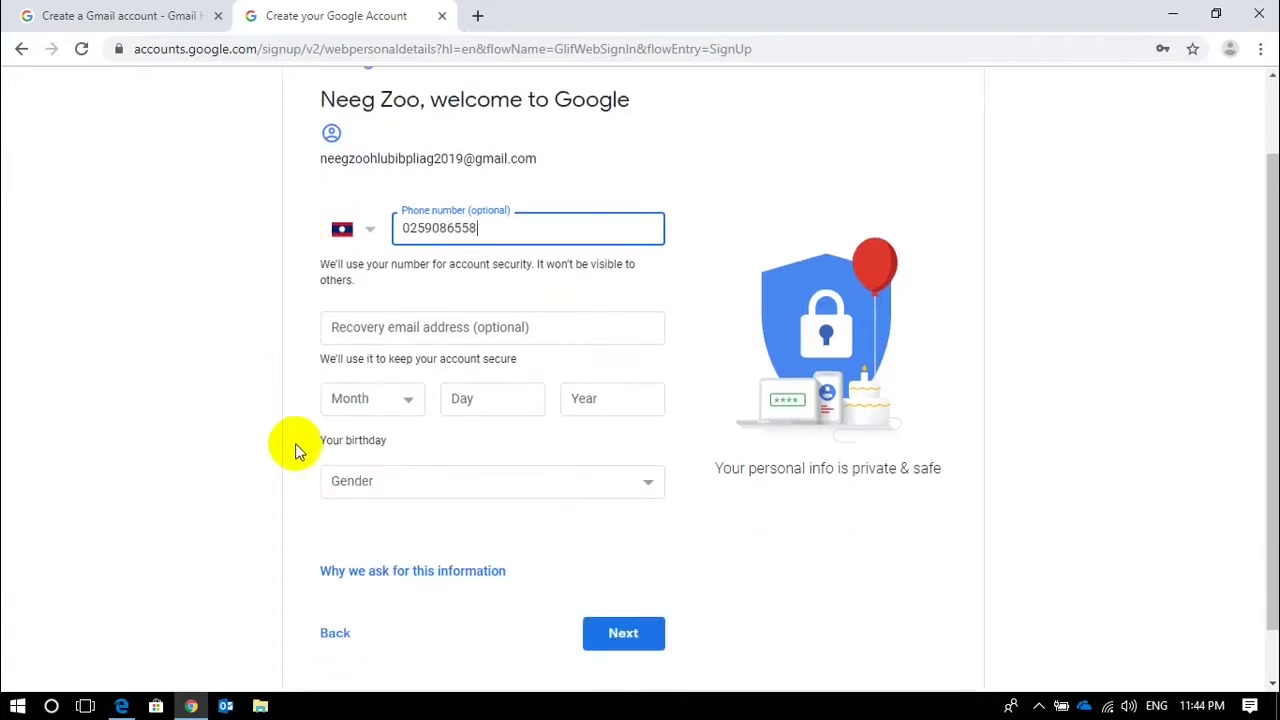
left_click(387, 331)
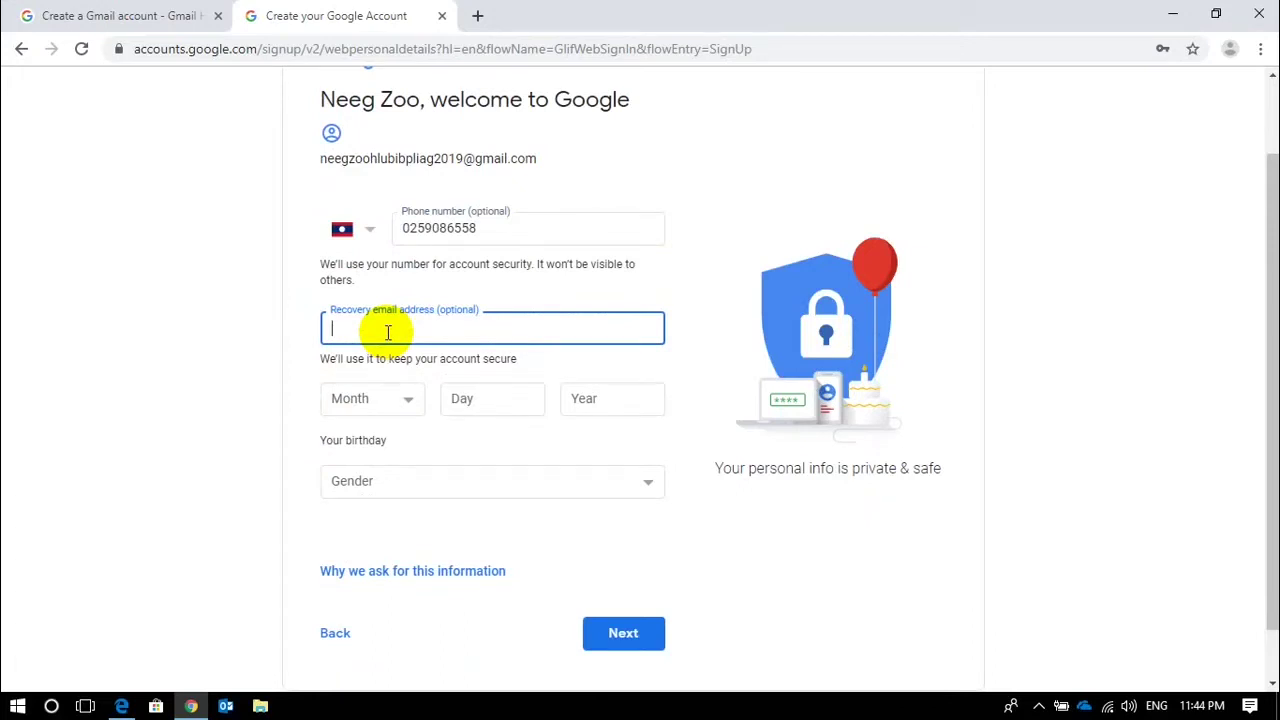
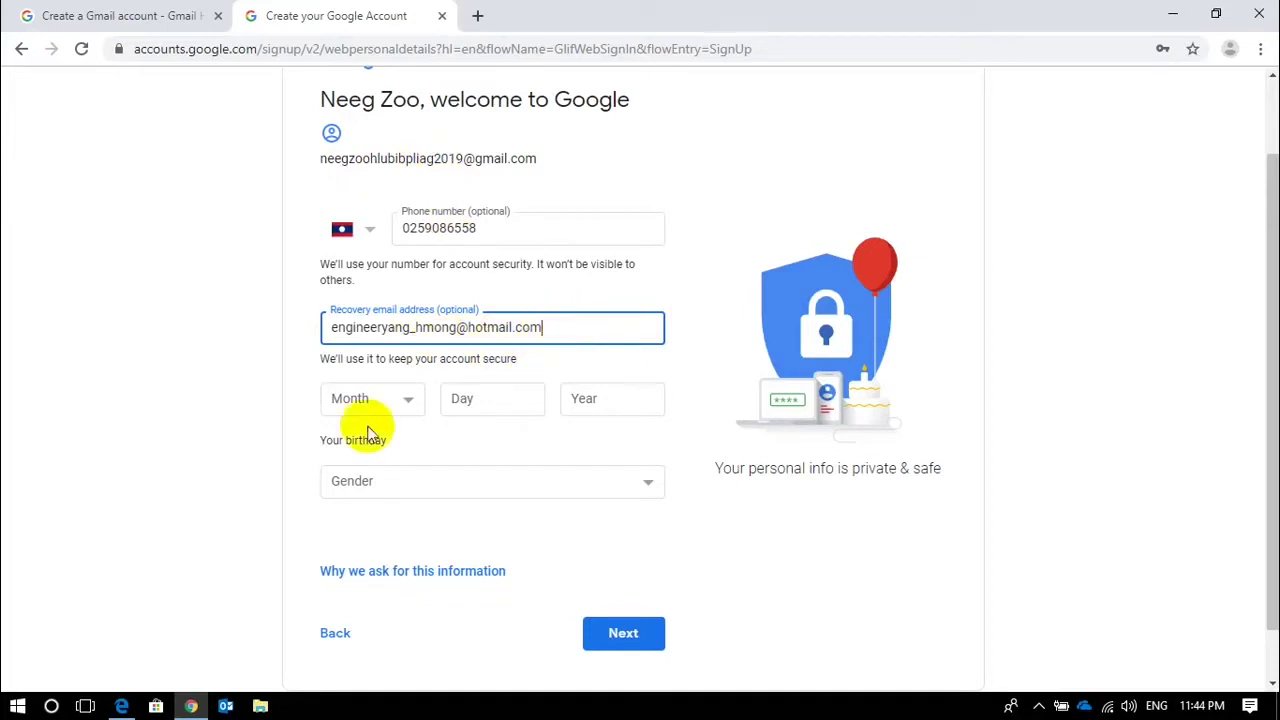
left_click(406, 402)
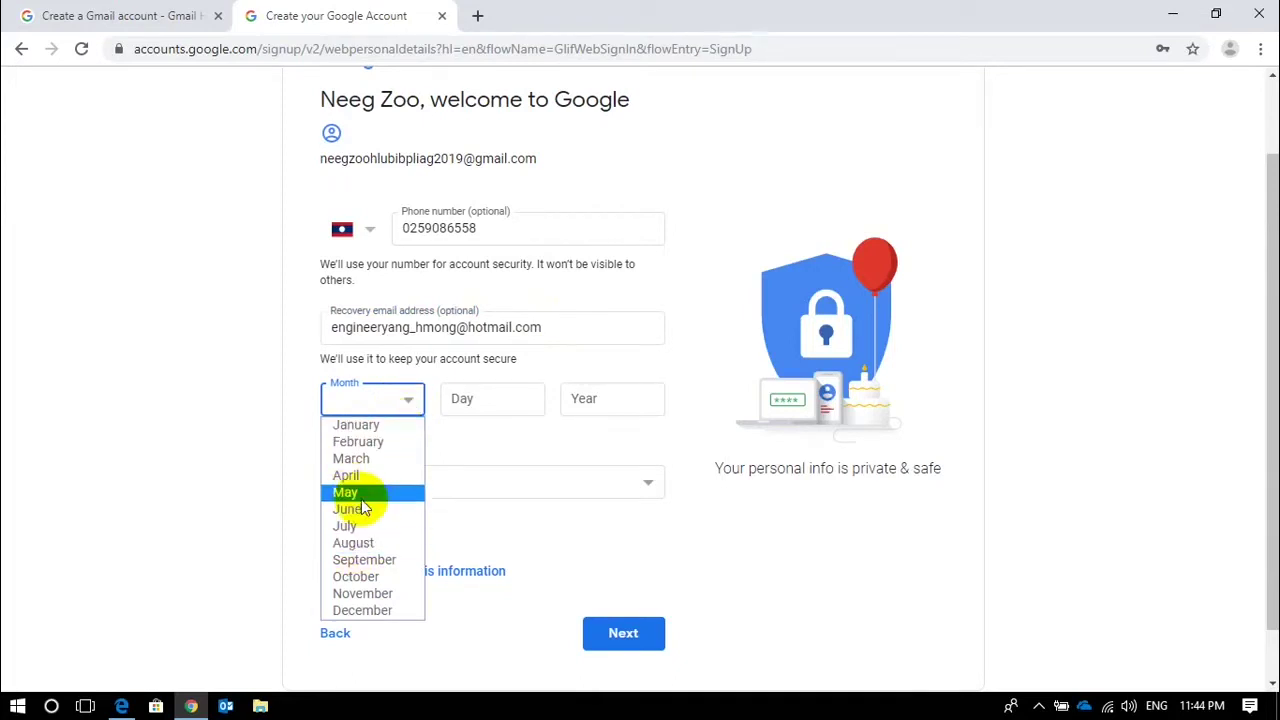
left_click(361, 509)
left_click(520, 398)
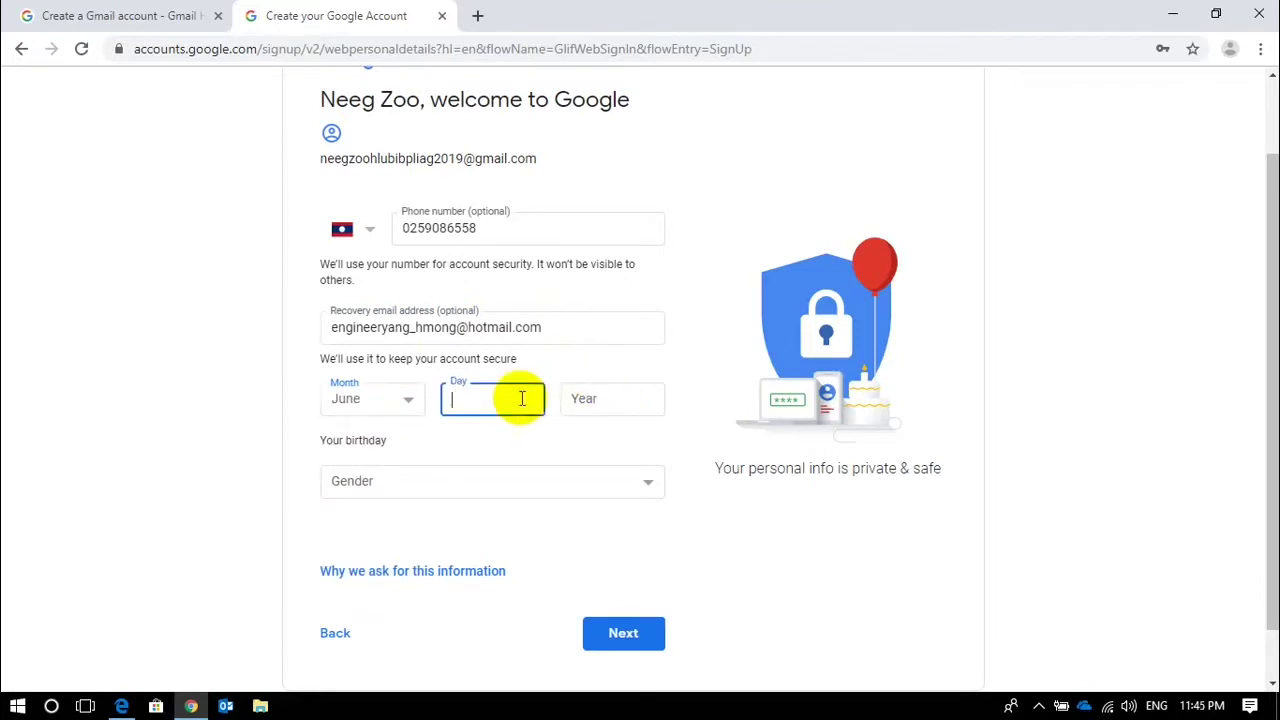
type("25")
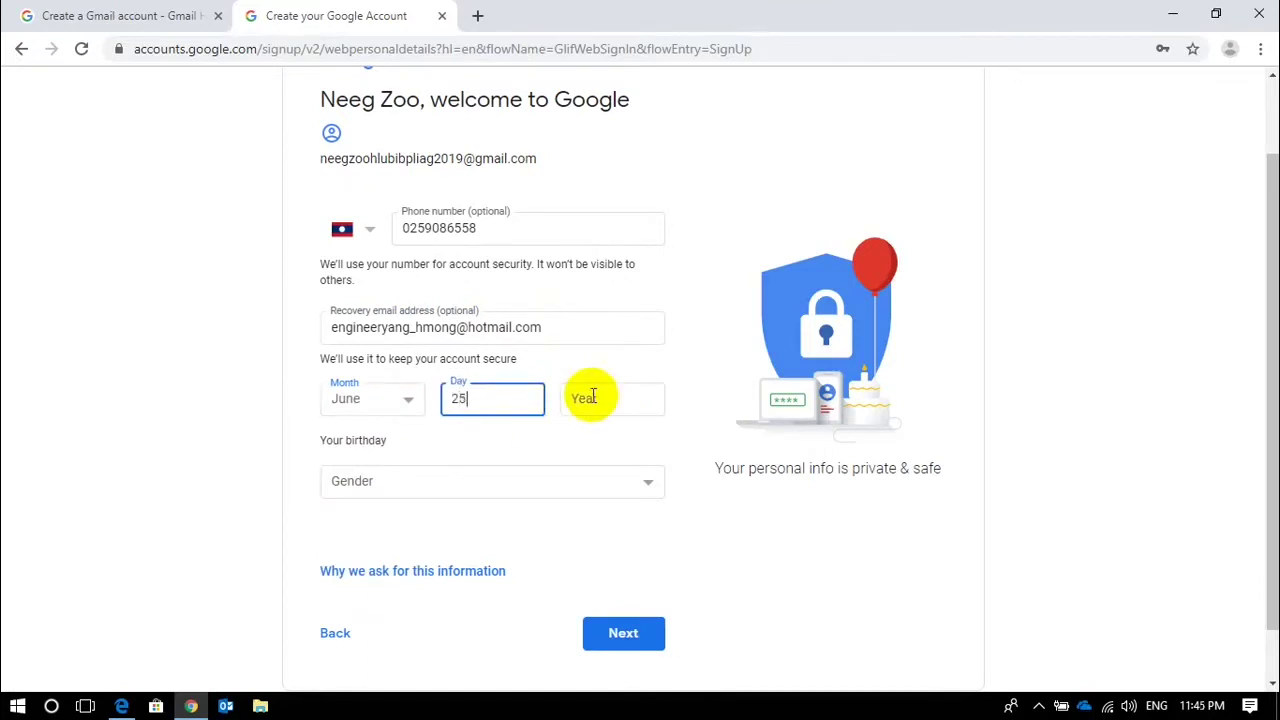
left_click(596, 398)
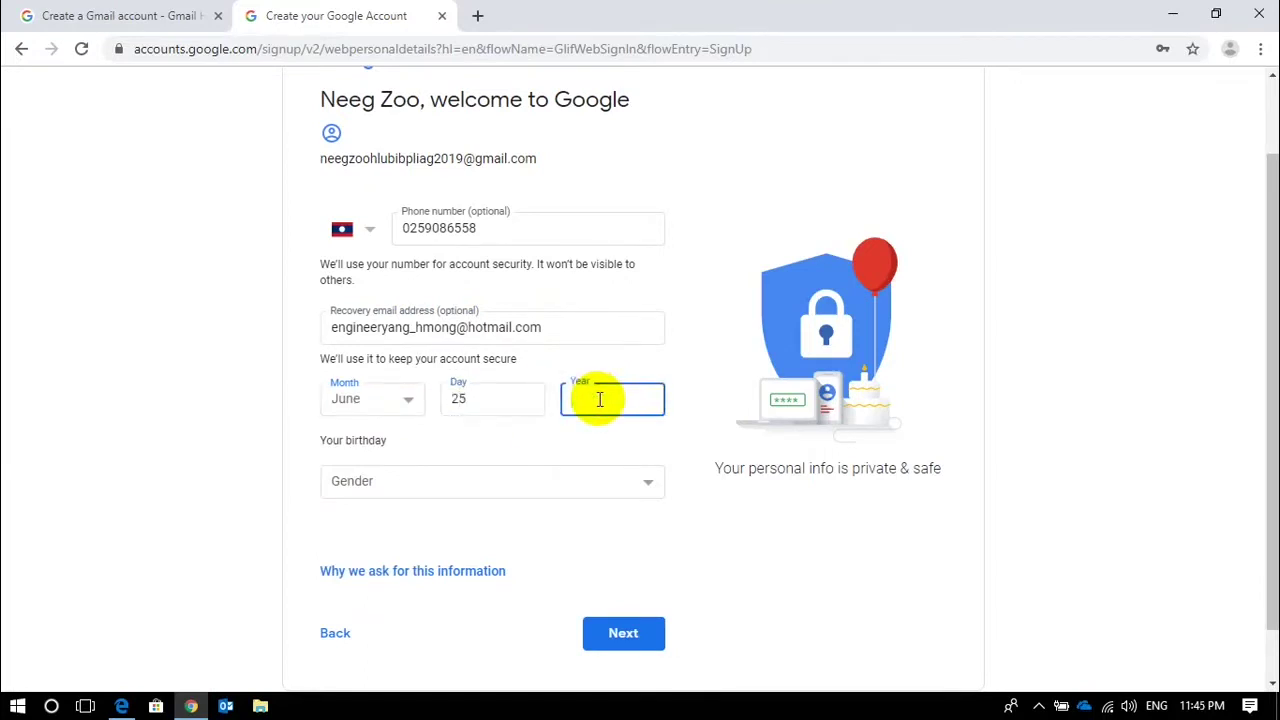
type("1990")
Choose Male as the gender.
left_click(516, 492)
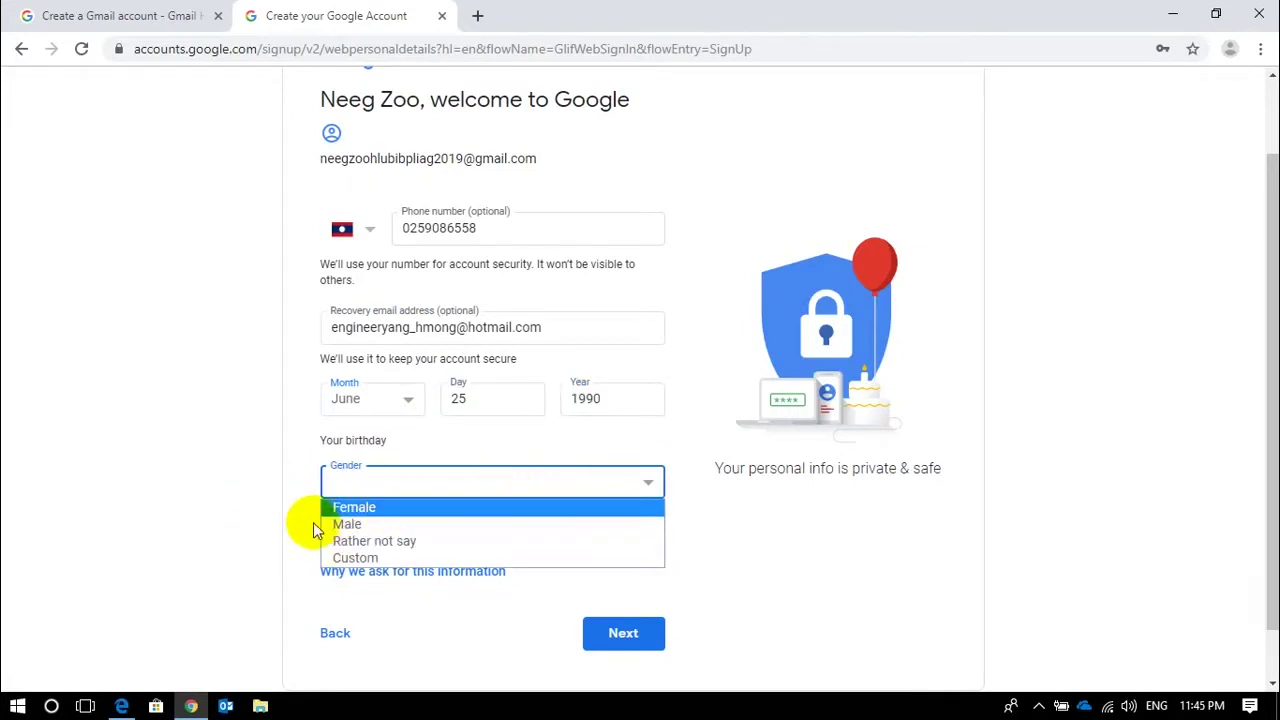
left_click(417, 529)
scroll(141, 442, "down", 2)
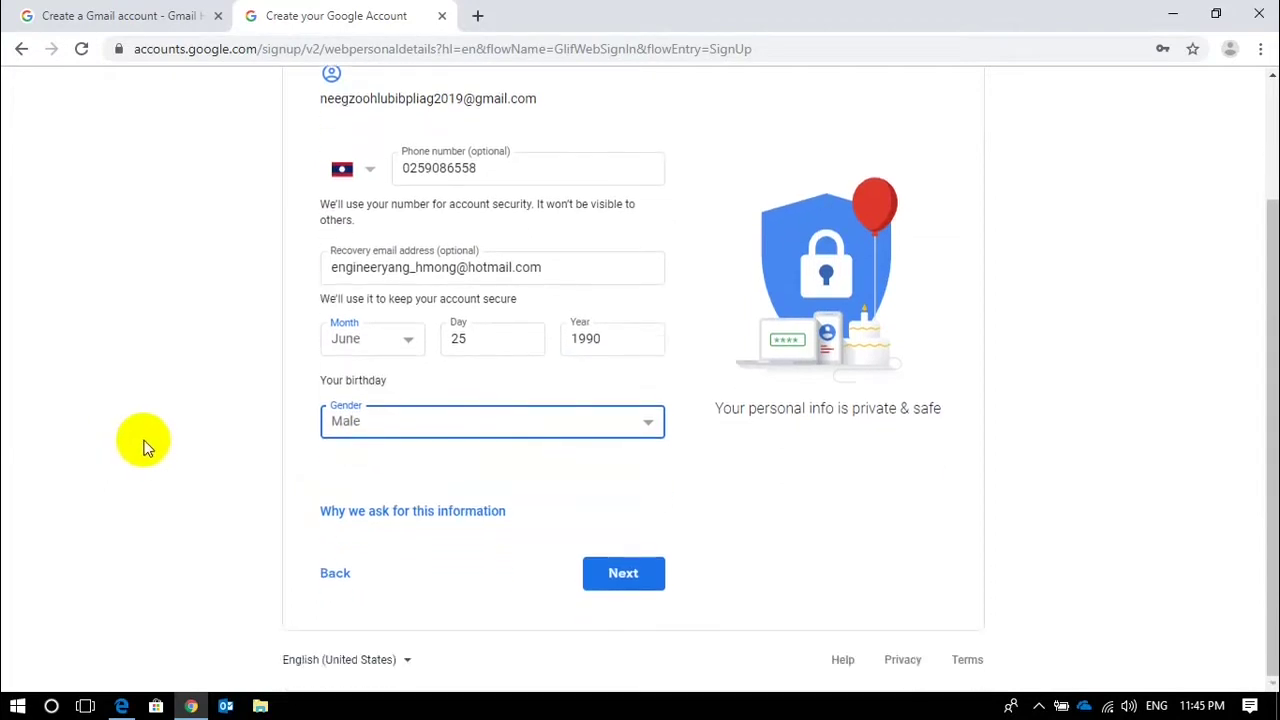
scroll(143, 445, "up", 3)
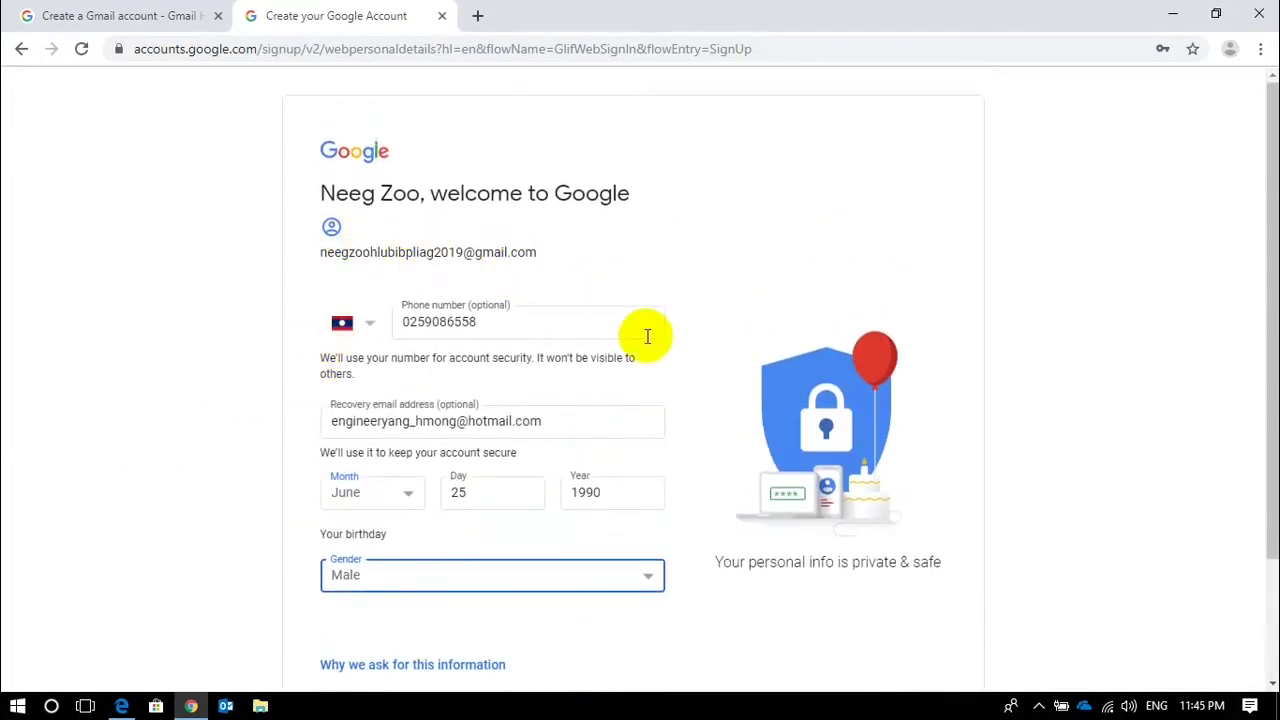
scroll(662, 378, "down", 3)
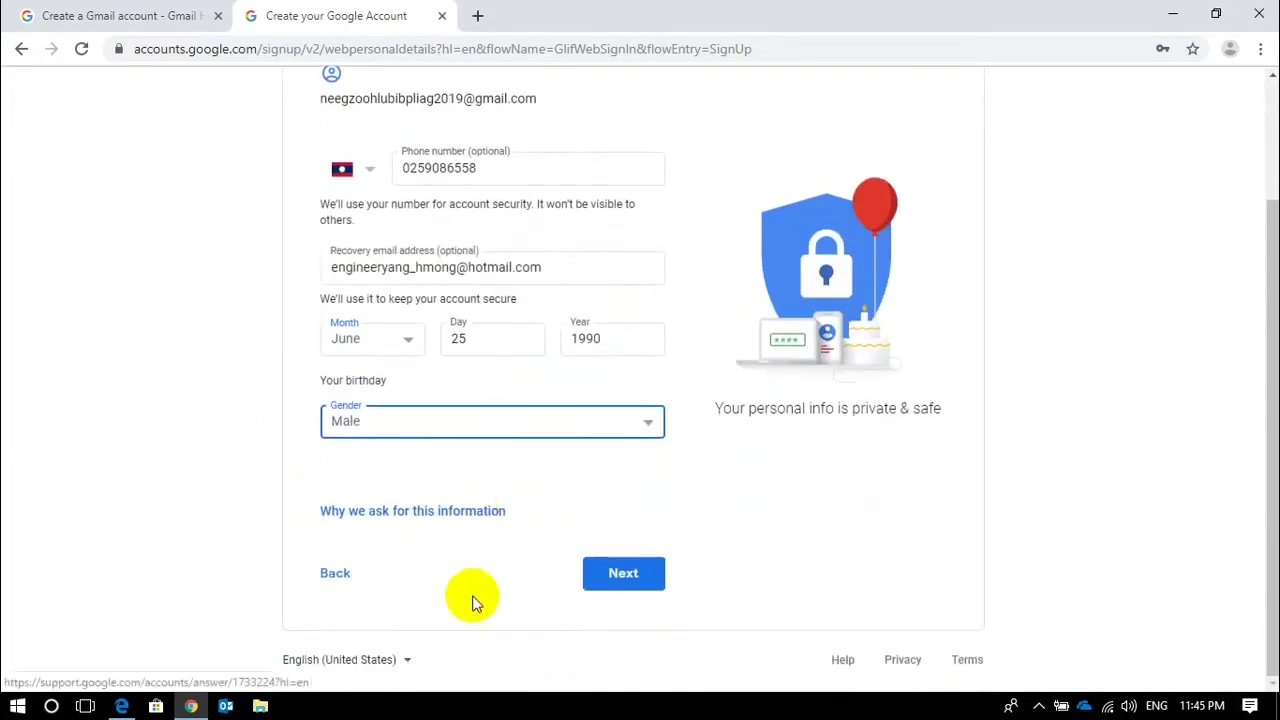
Replace the rejected phone number's leading digits with the correct mobile prefix and resubmit.
left_click(652, 584)
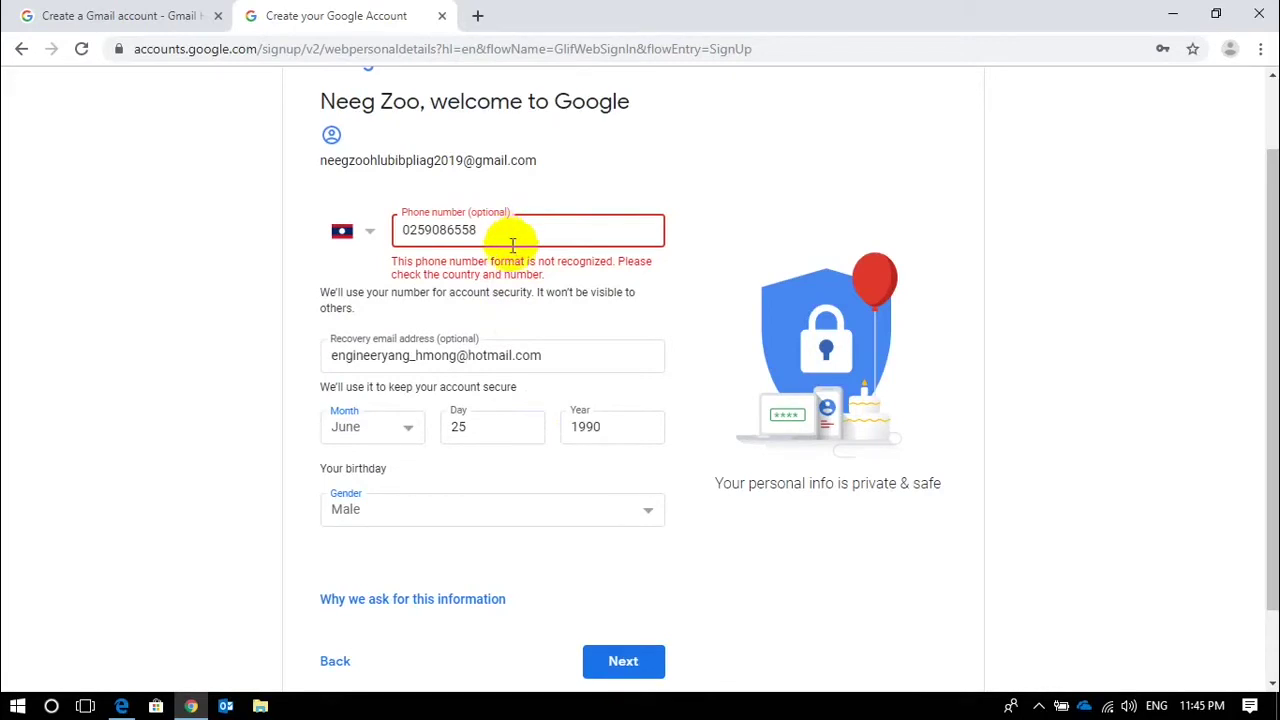
left_click_drag(509, 230, 237, 266)
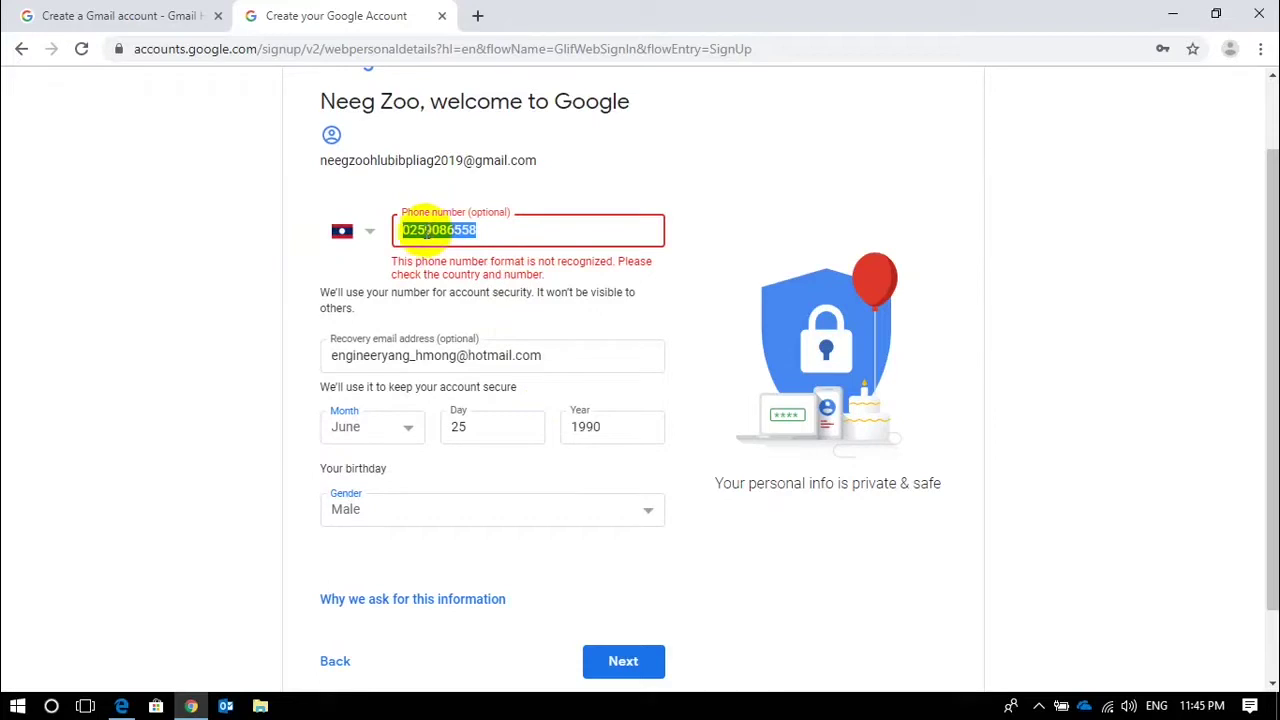
left_click(420, 230)
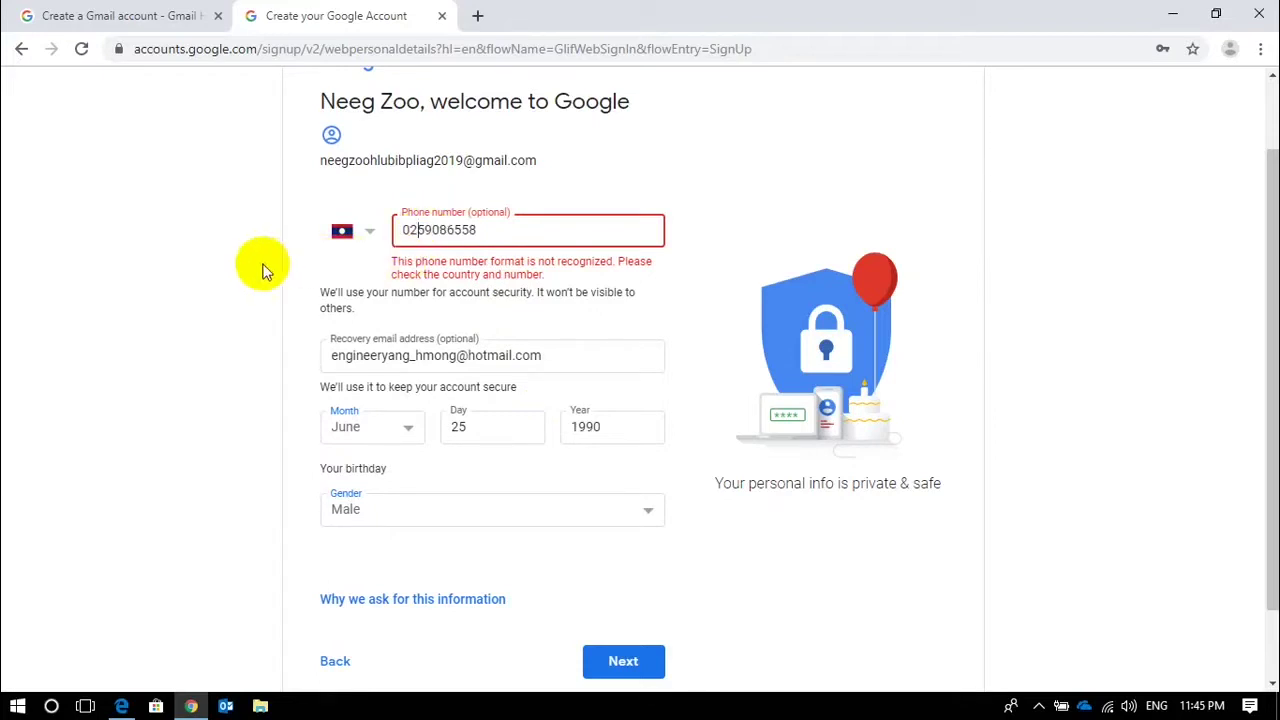
key("BackSpace")
key("BackSpace")
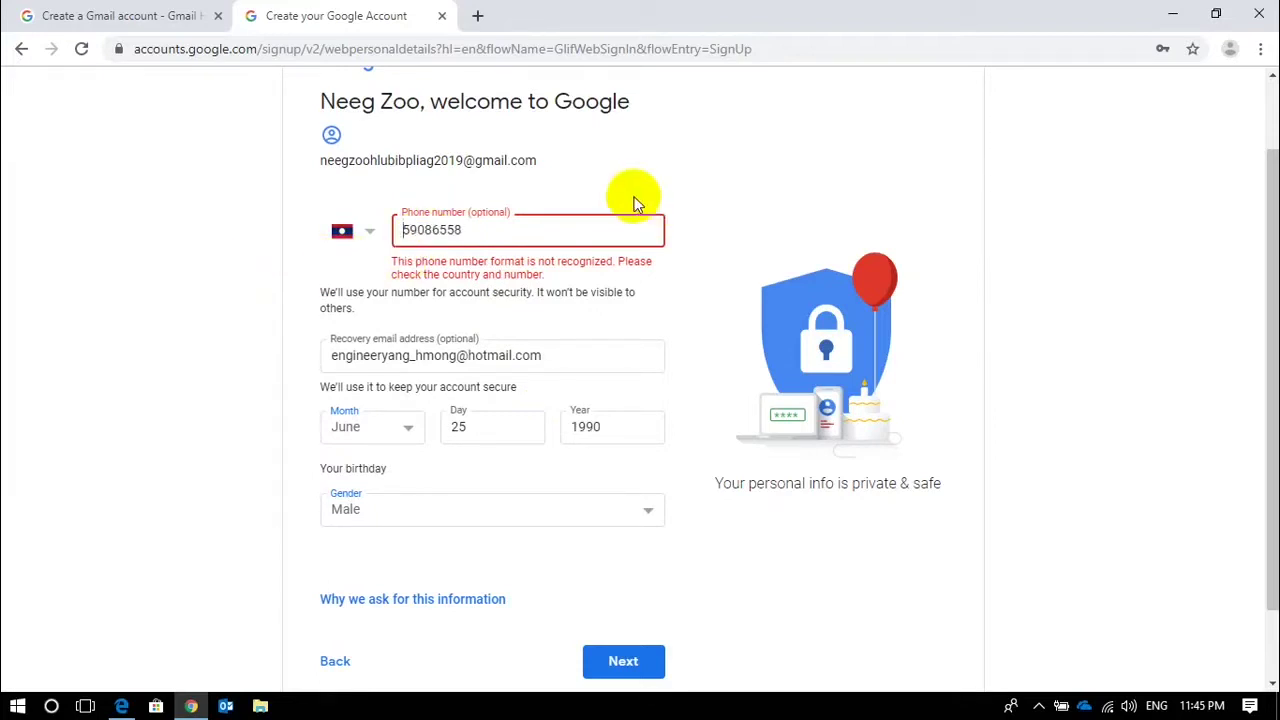
left_click(605, 663)
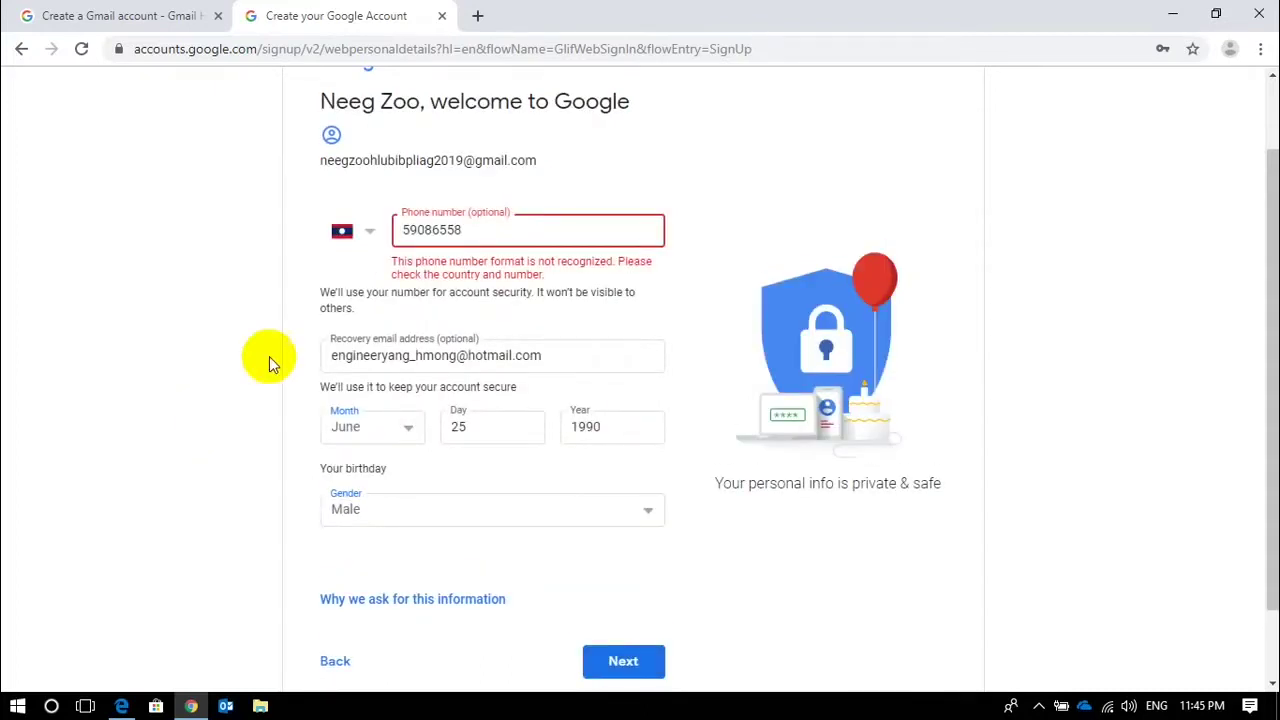
left_click(401, 231)
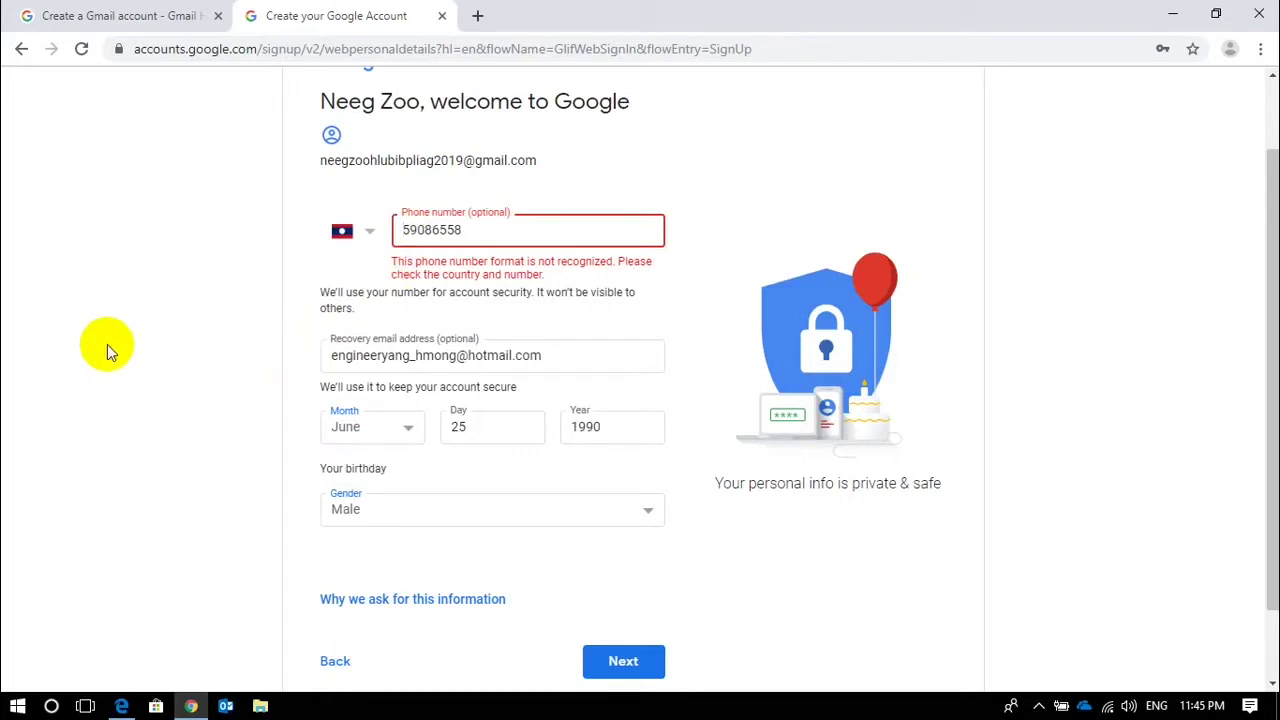
type("020")
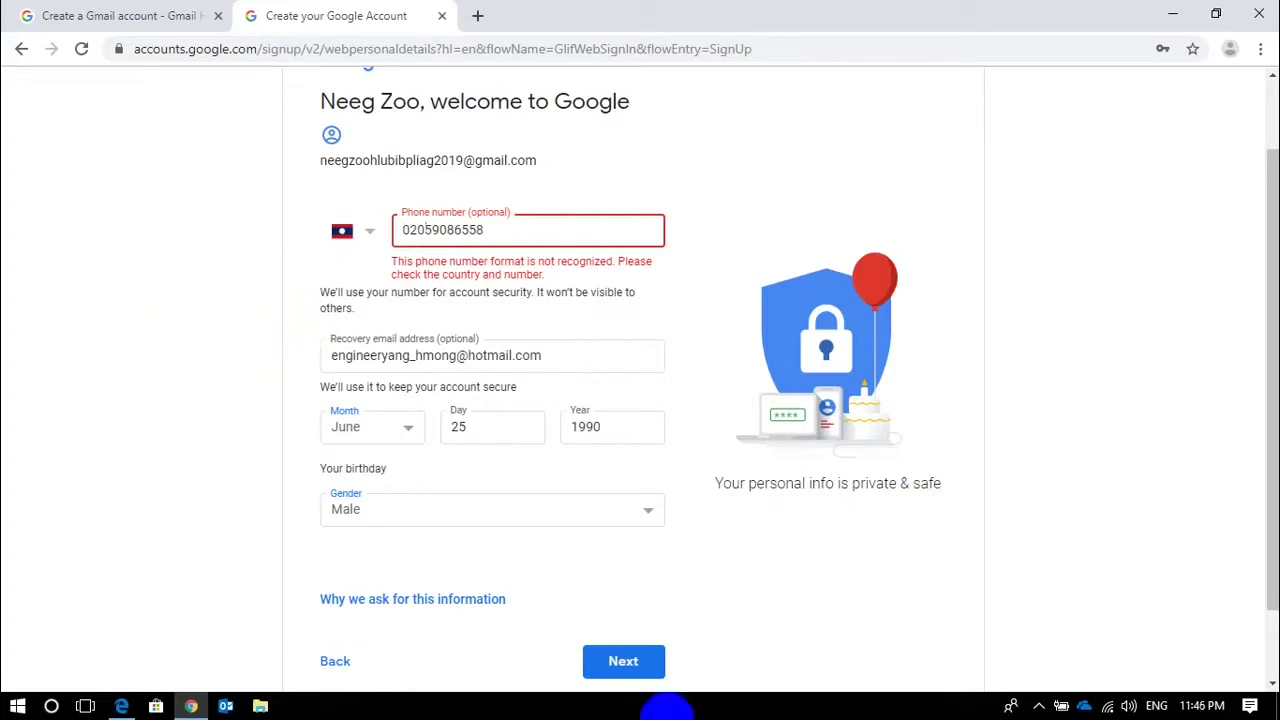
left_click(646, 662)
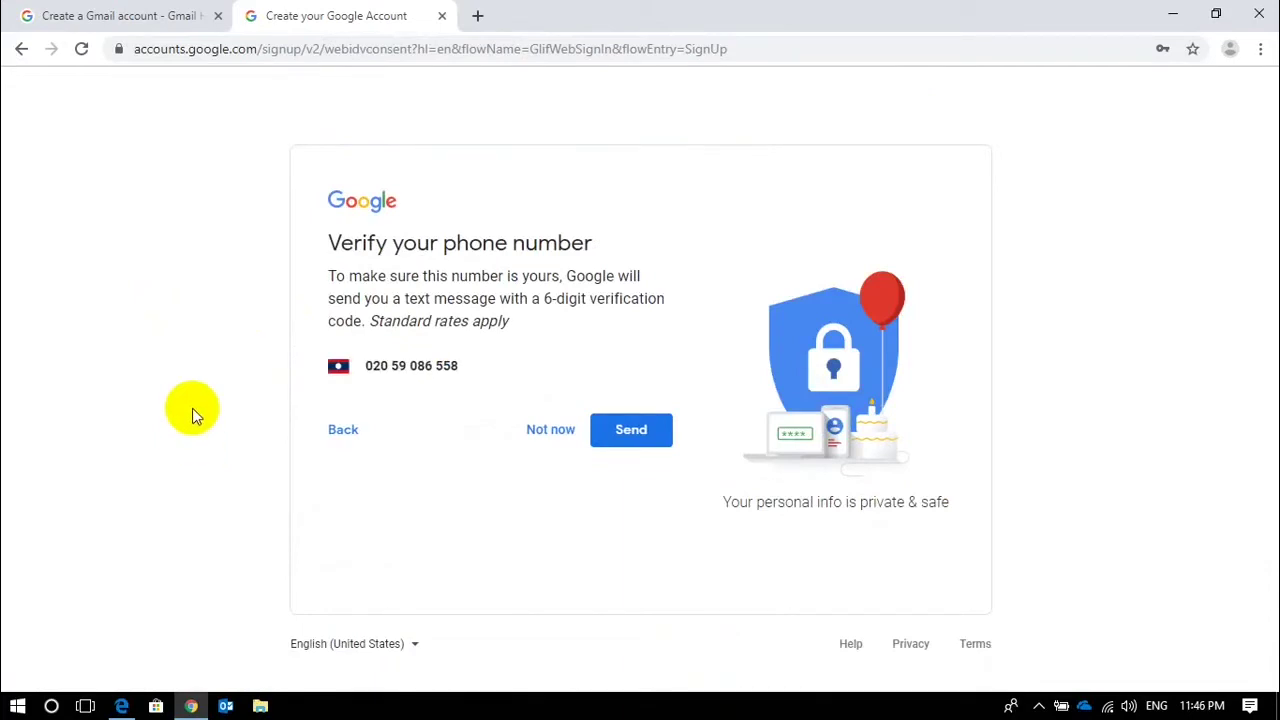
Go back to recheck the phone field, then resubmit to reach Verify your phone number.
left_click(350, 430)
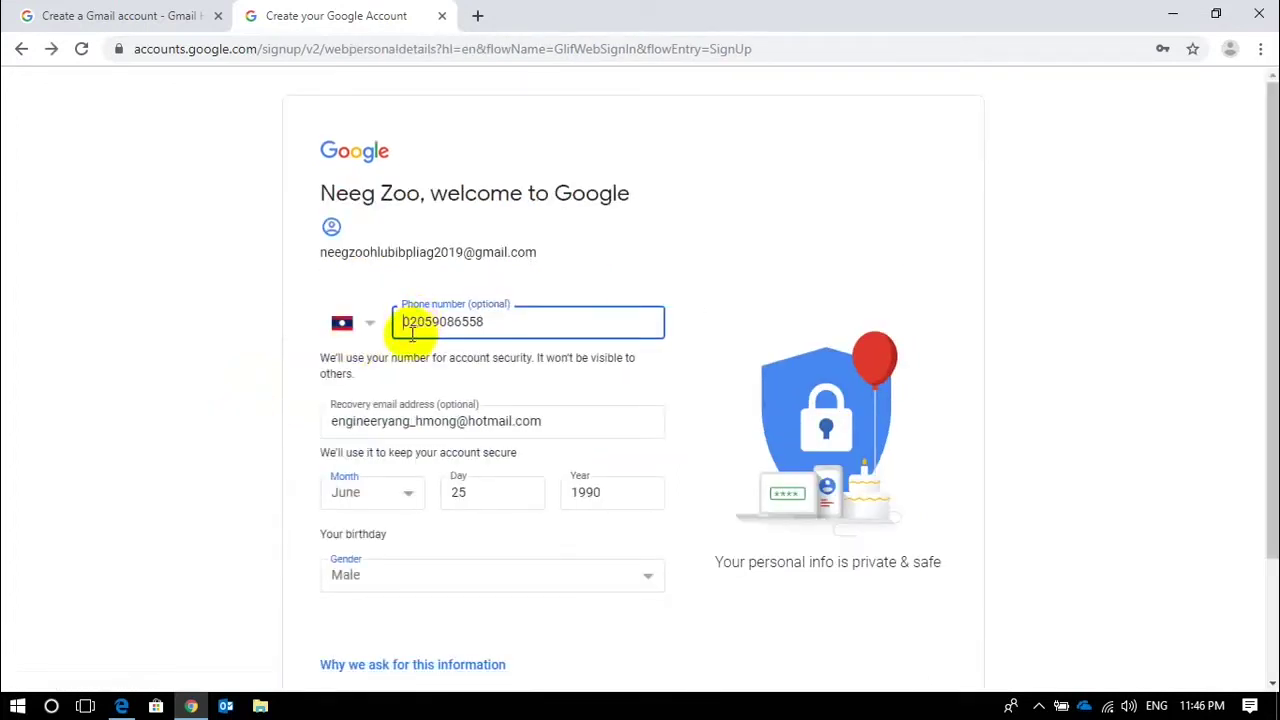
scroll(575, 556, "down", 3)
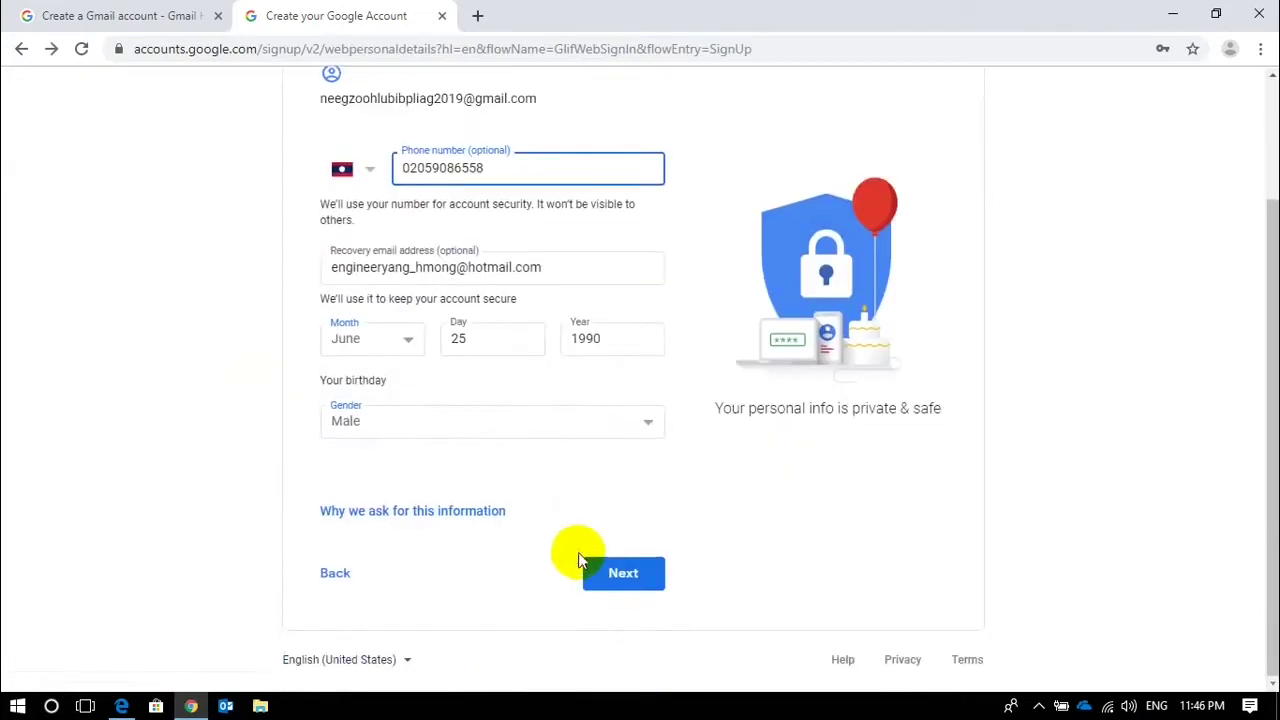
left_click(618, 582)
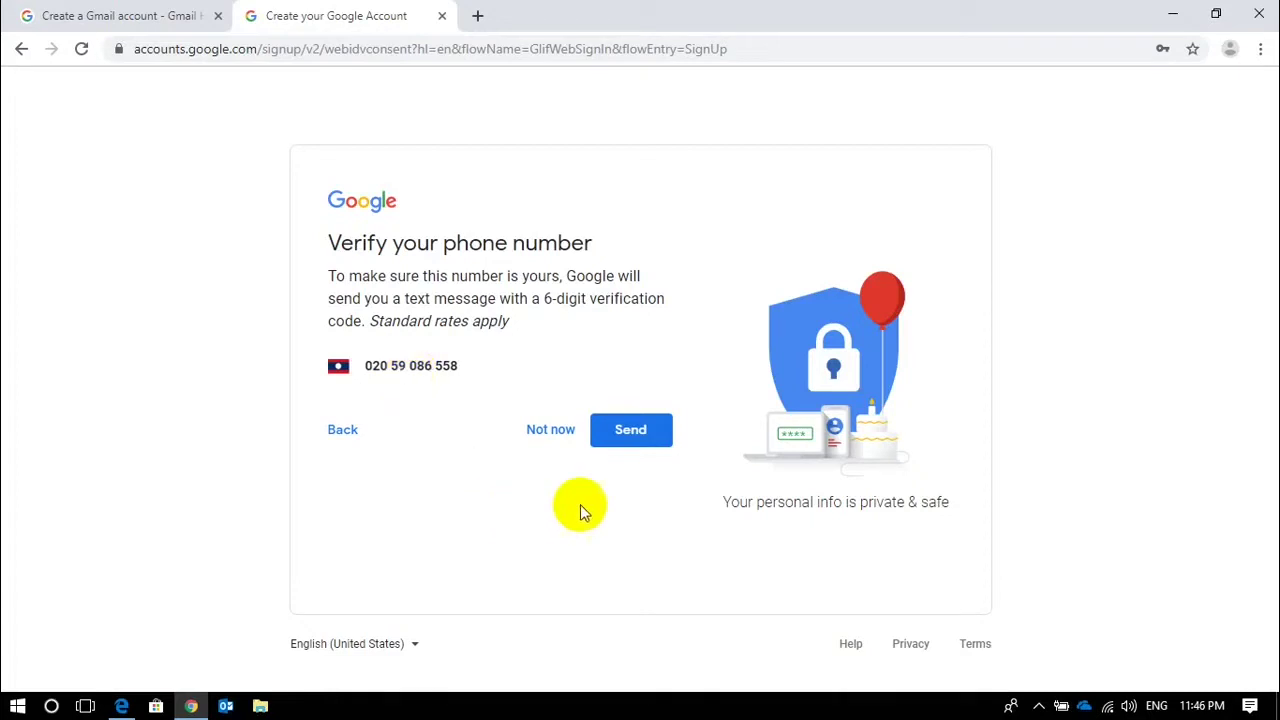
Have a code texted to the phone, enter the received 6-digit code, and verify it.
left_click(655, 440)
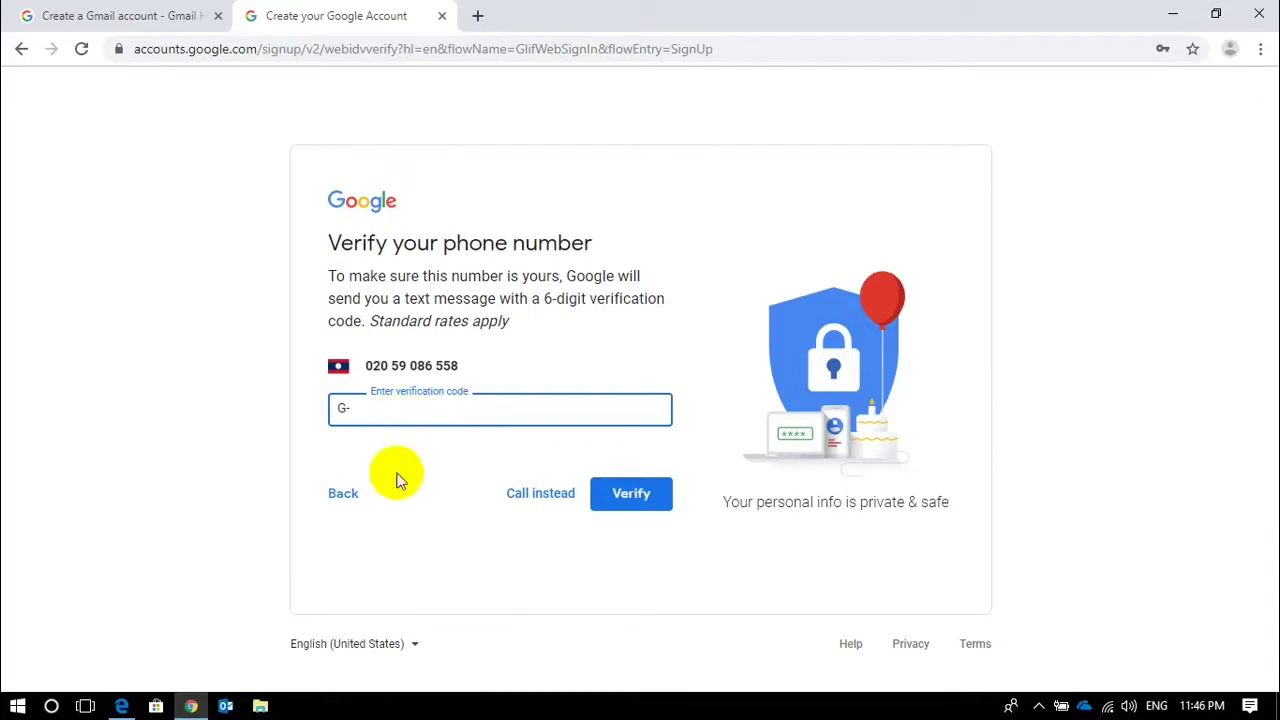
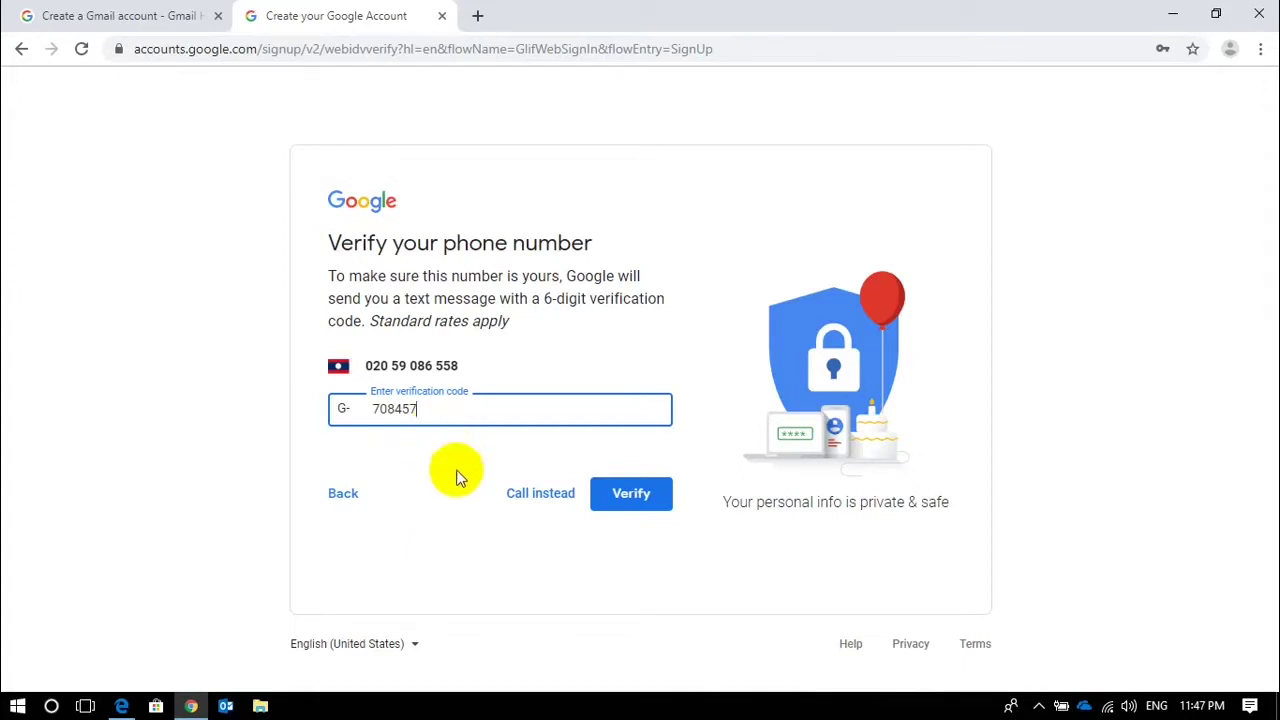
left_click(628, 497)
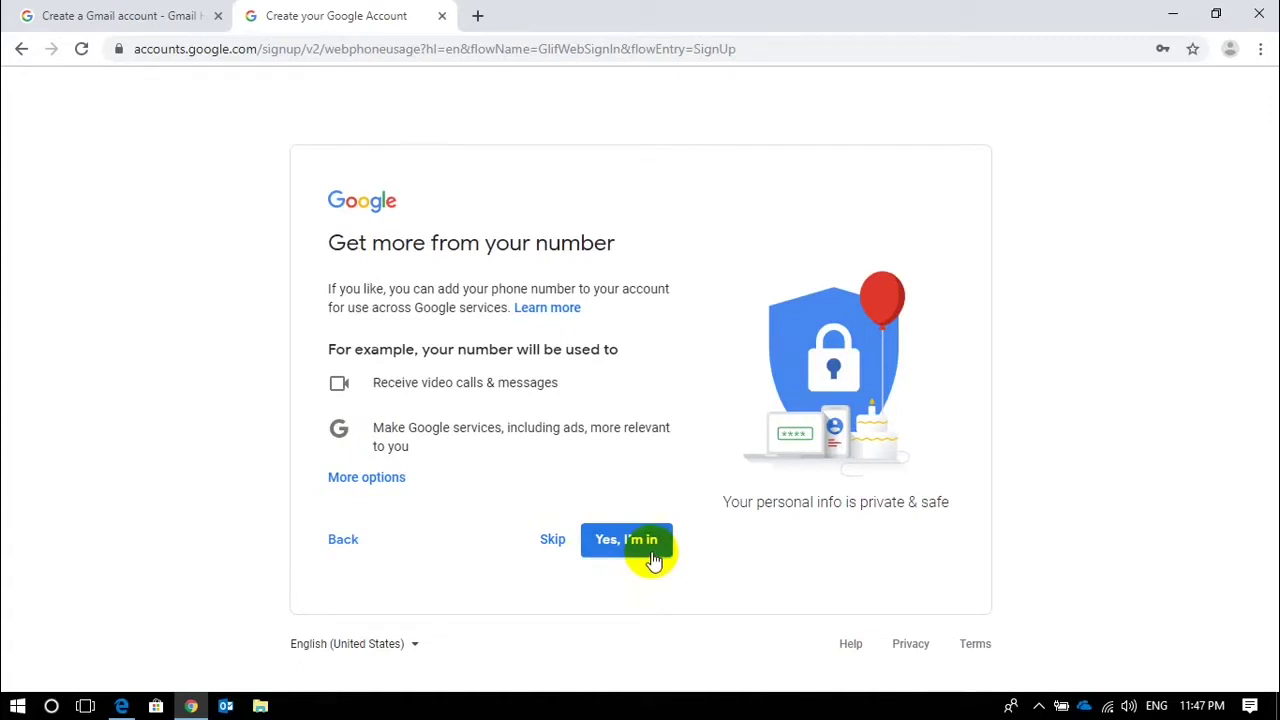
Agree to use the verified phone number across Google services with 'Yes, I'm in'.
left_click(650, 556)
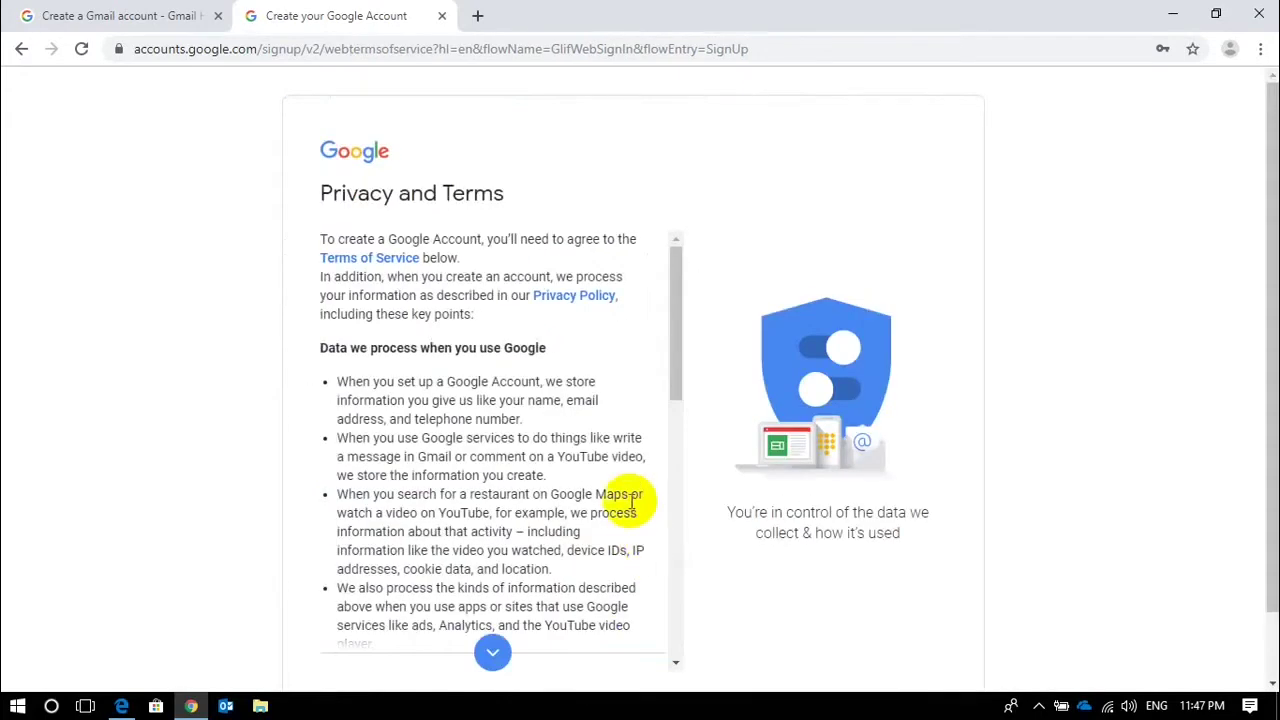
Read through the Privacy and Terms and accept them with I agree.
scroll(630, 500, "down", 5)
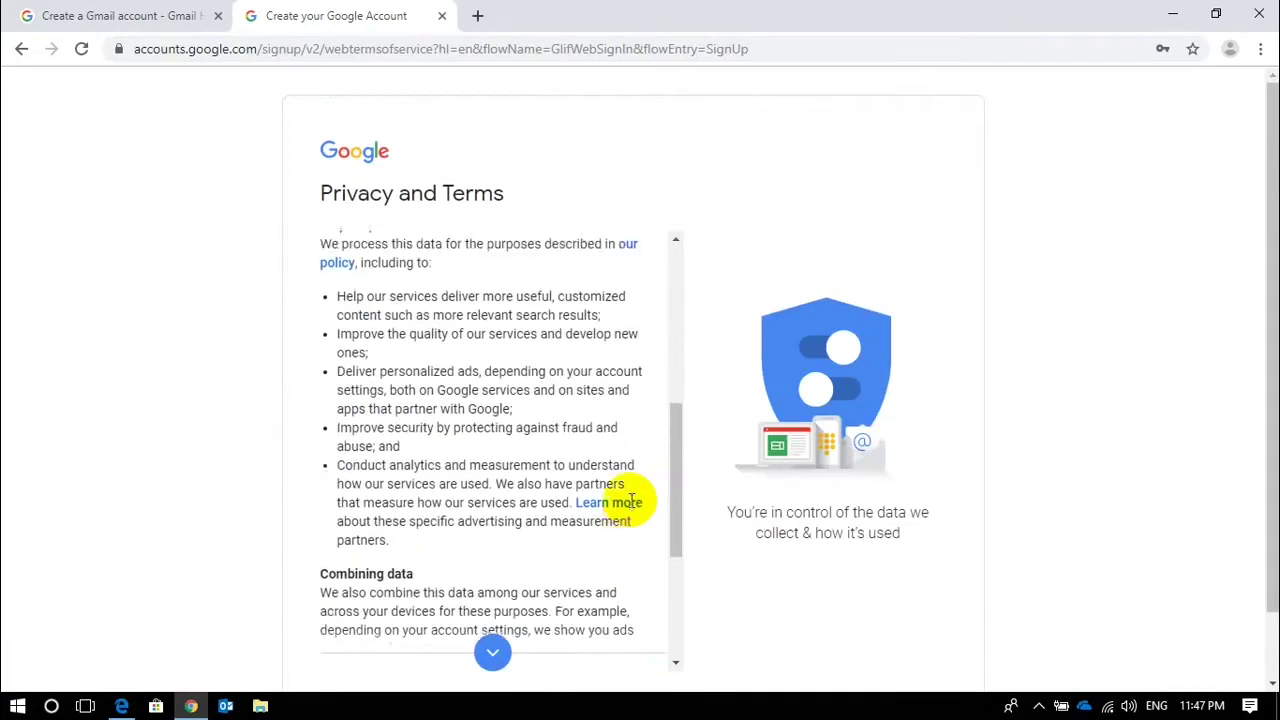
scroll(636, 490, "up", 5)
left_click_drag(677, 287, 666, 566)
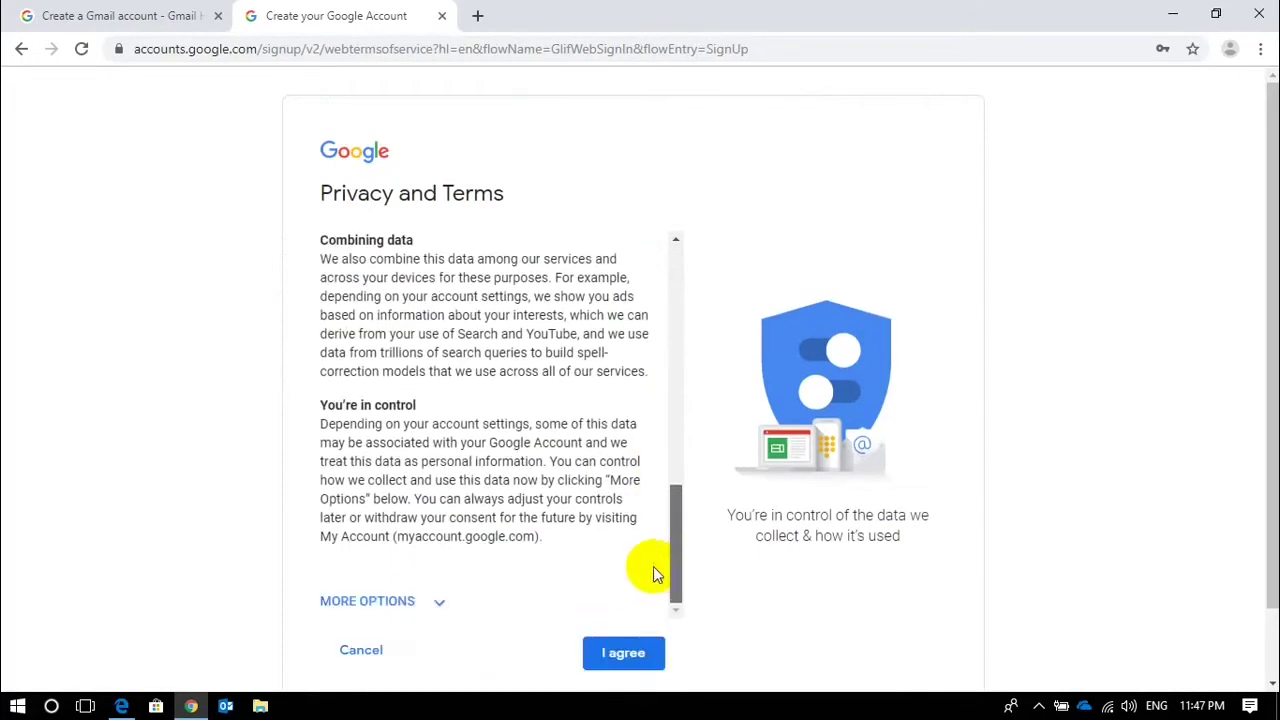
scroll(563, 534, "down", 2)
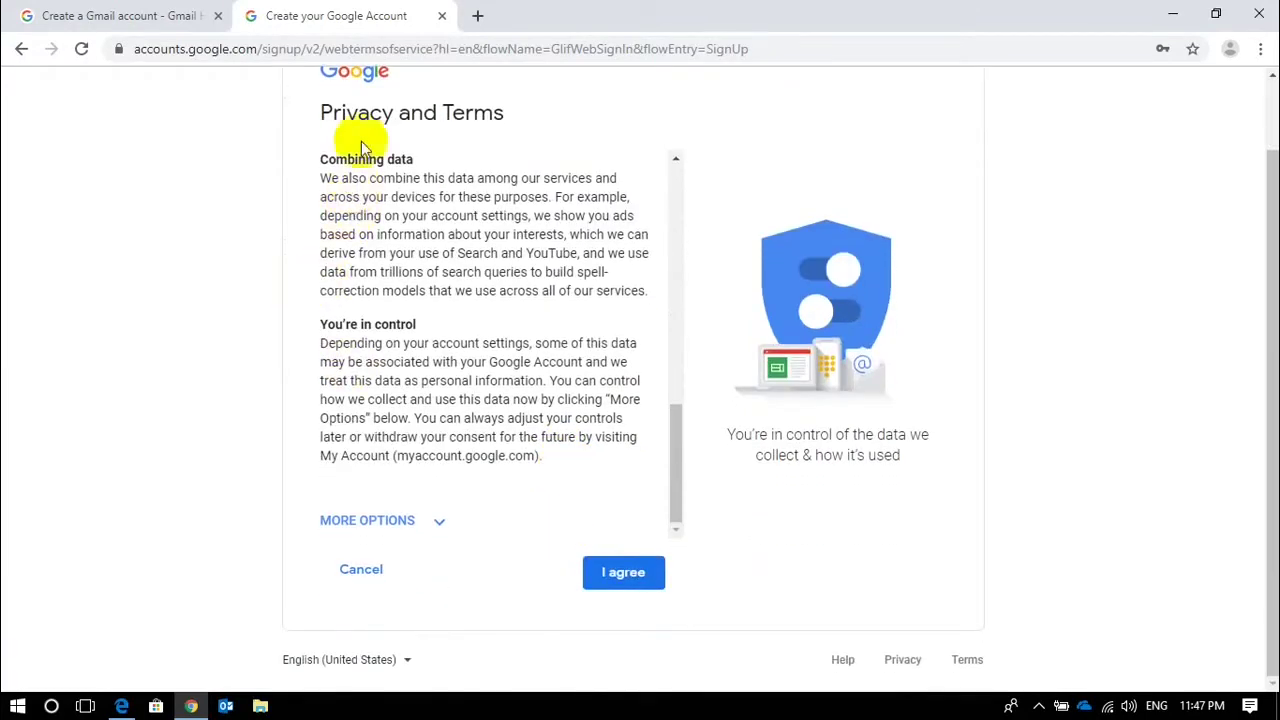
mouse_move(668, 455)
left_mouse_down()
mouse_move(657, 309)
mouse_move(677, 449)
left_mouse_up()
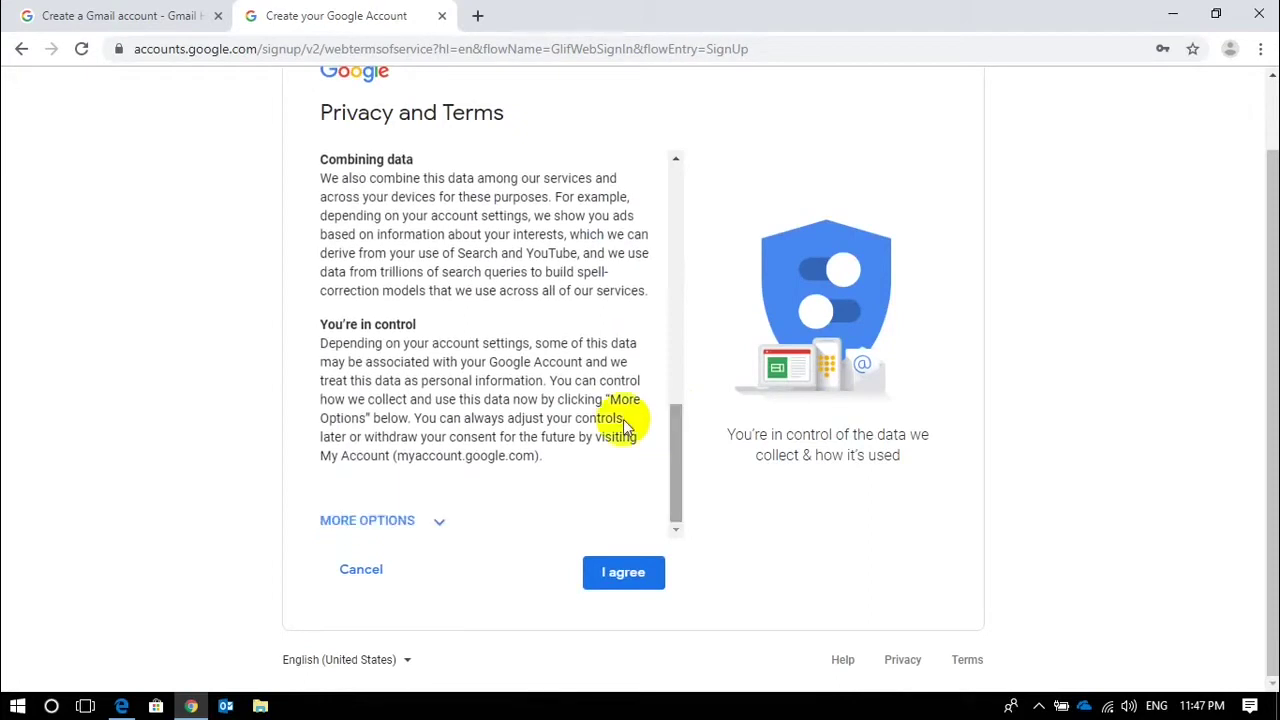
left_click(645, 583)
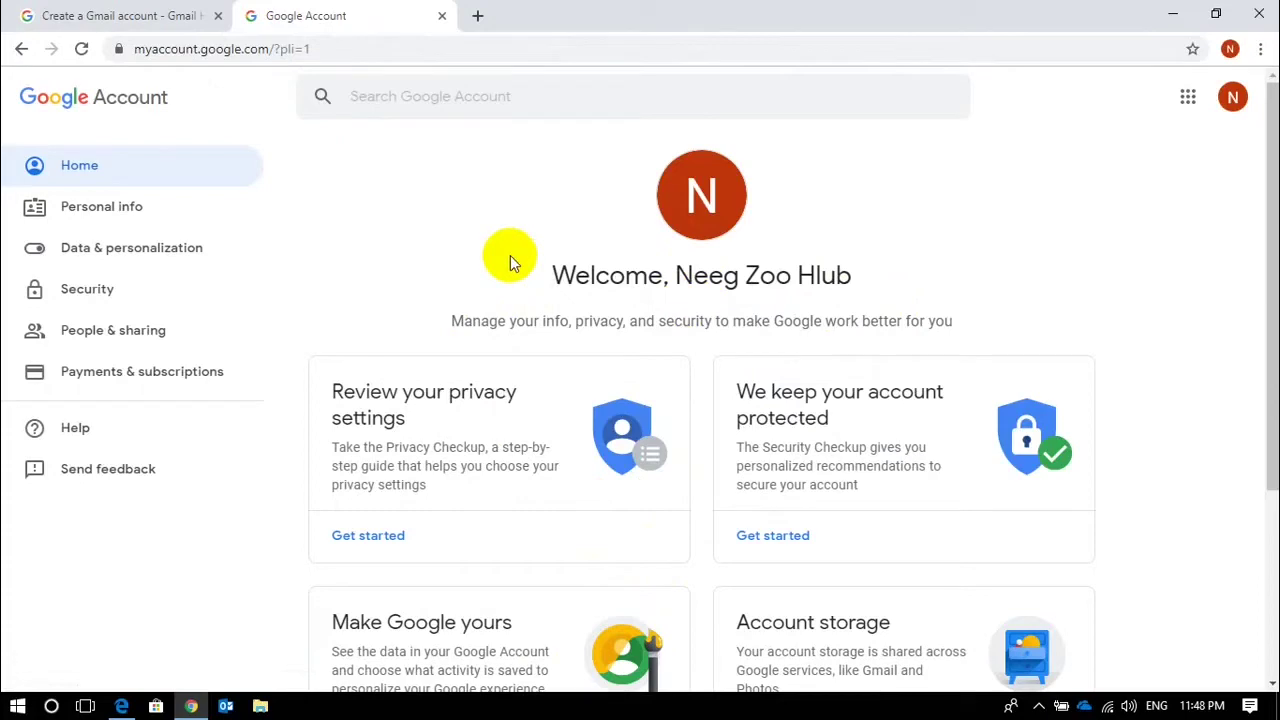
Scroll the new account's myaccount.google.com Home page to look it over.
scroll(510, 255, "down", 3)
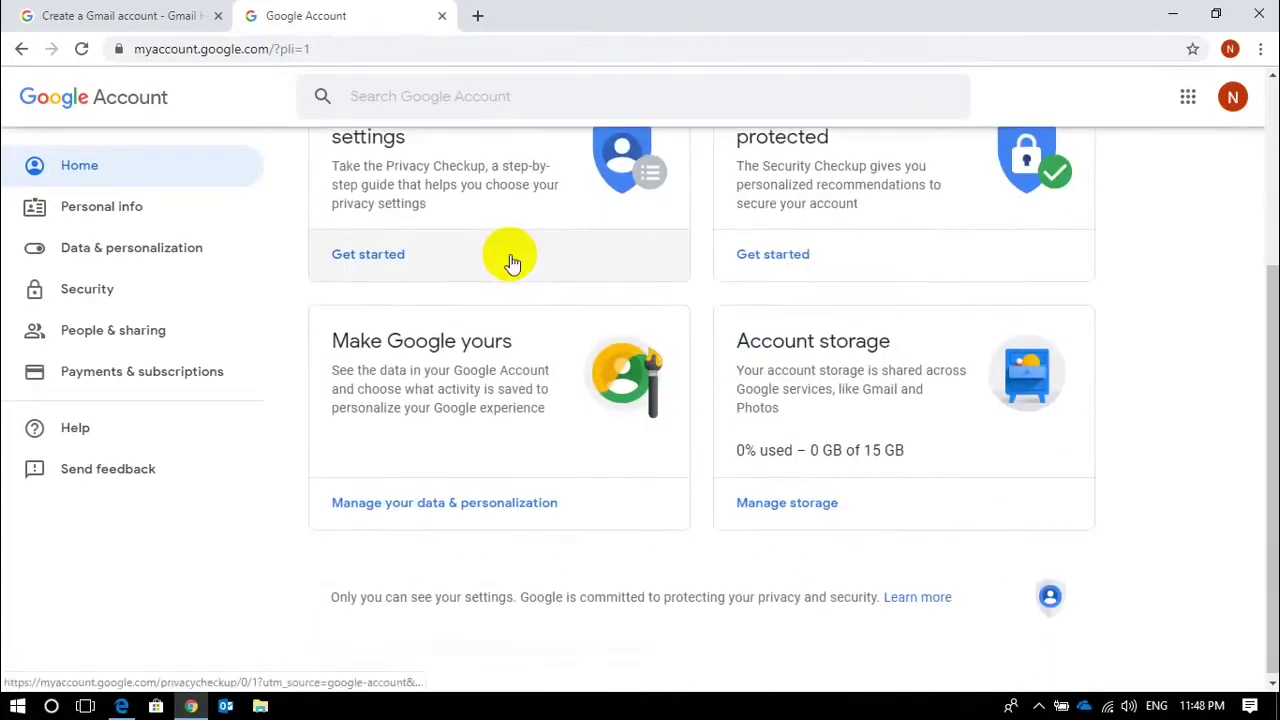
scroll(510, 255, "up", 3)
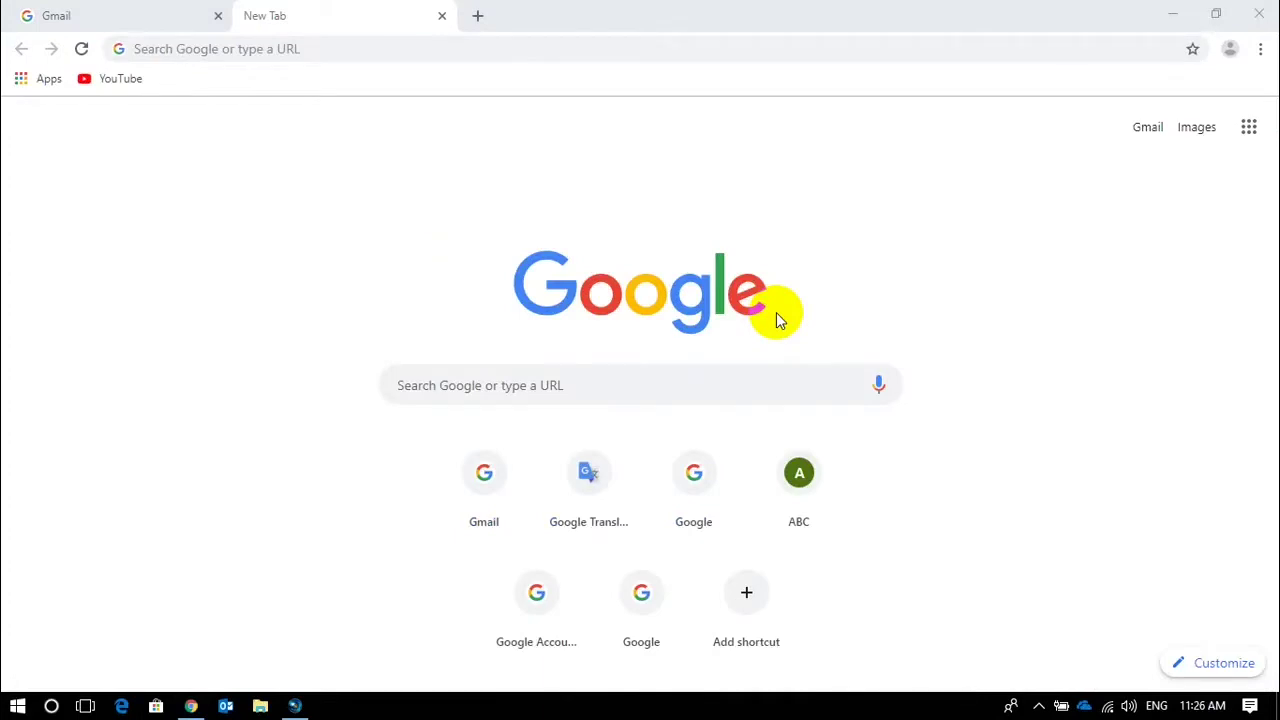
left_click(266, 48)
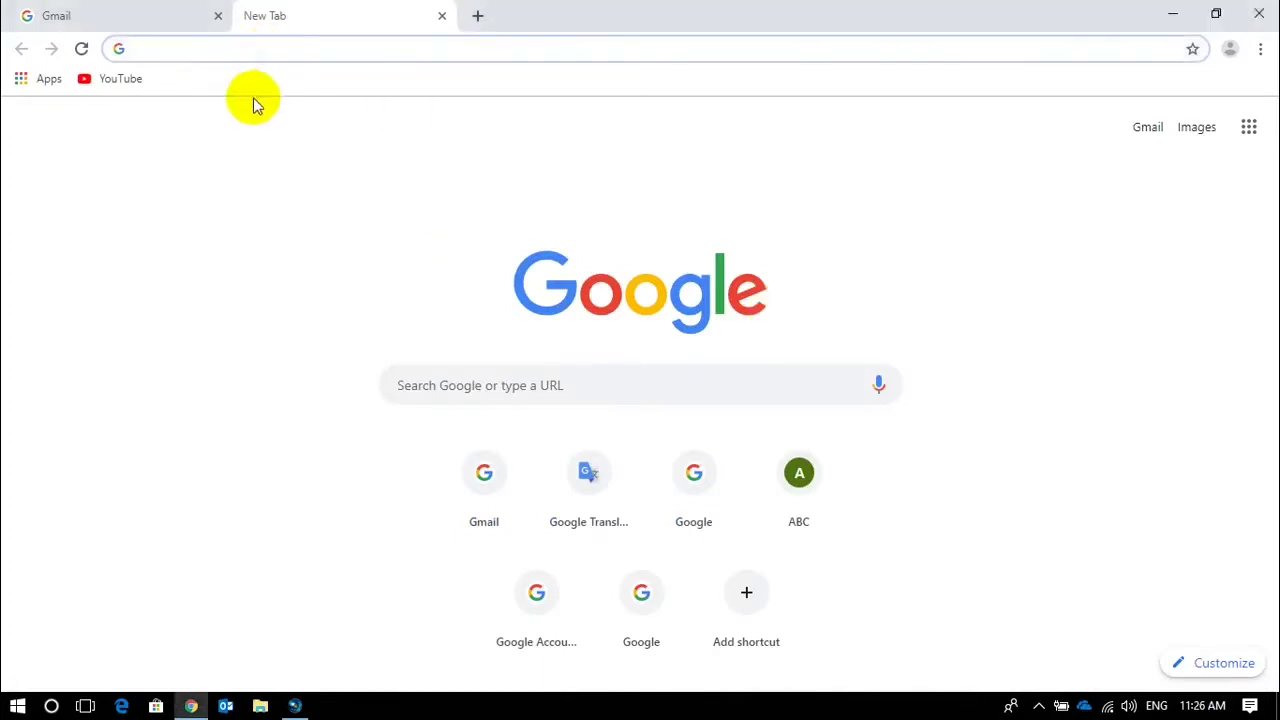
type("ww")
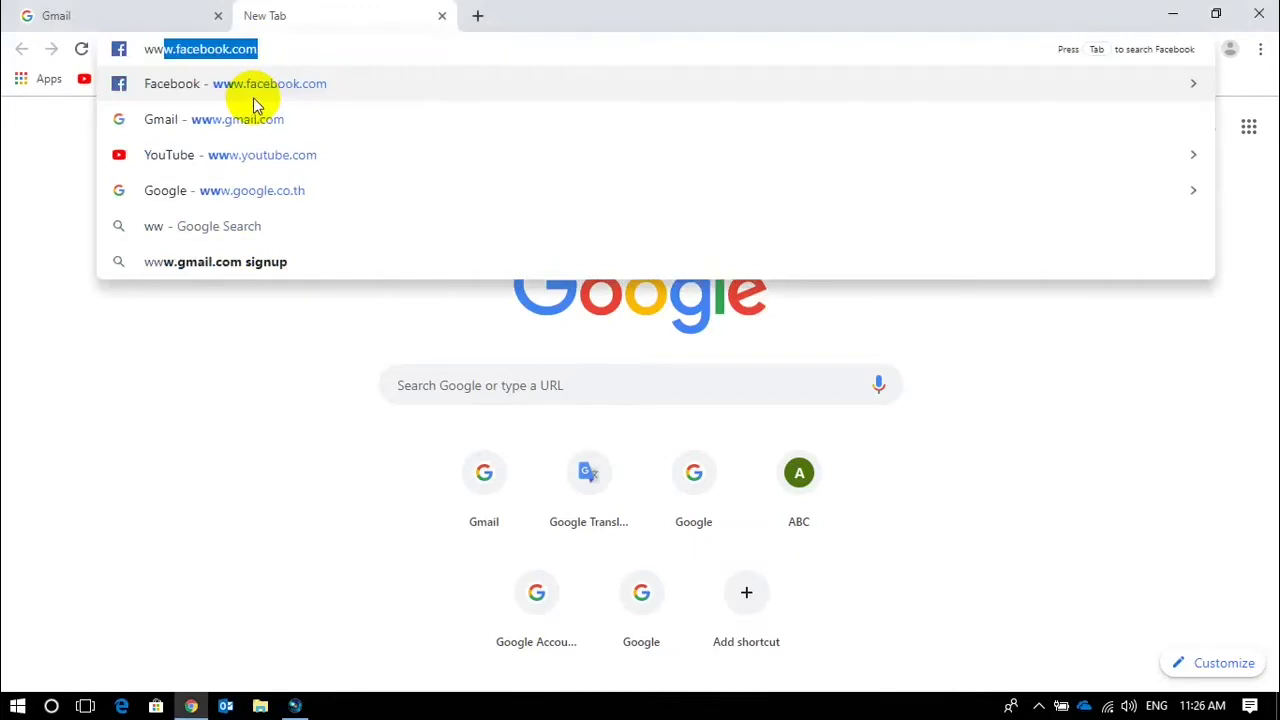
type("w.y")
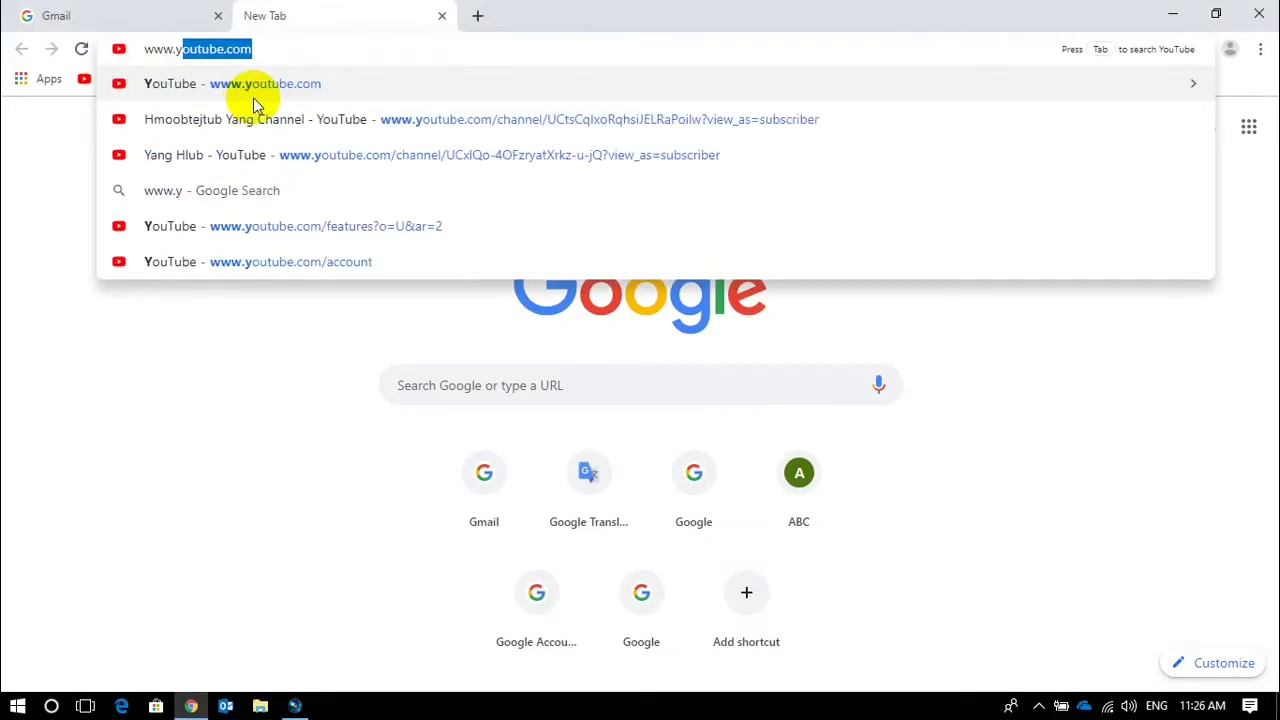
type("outube.co")
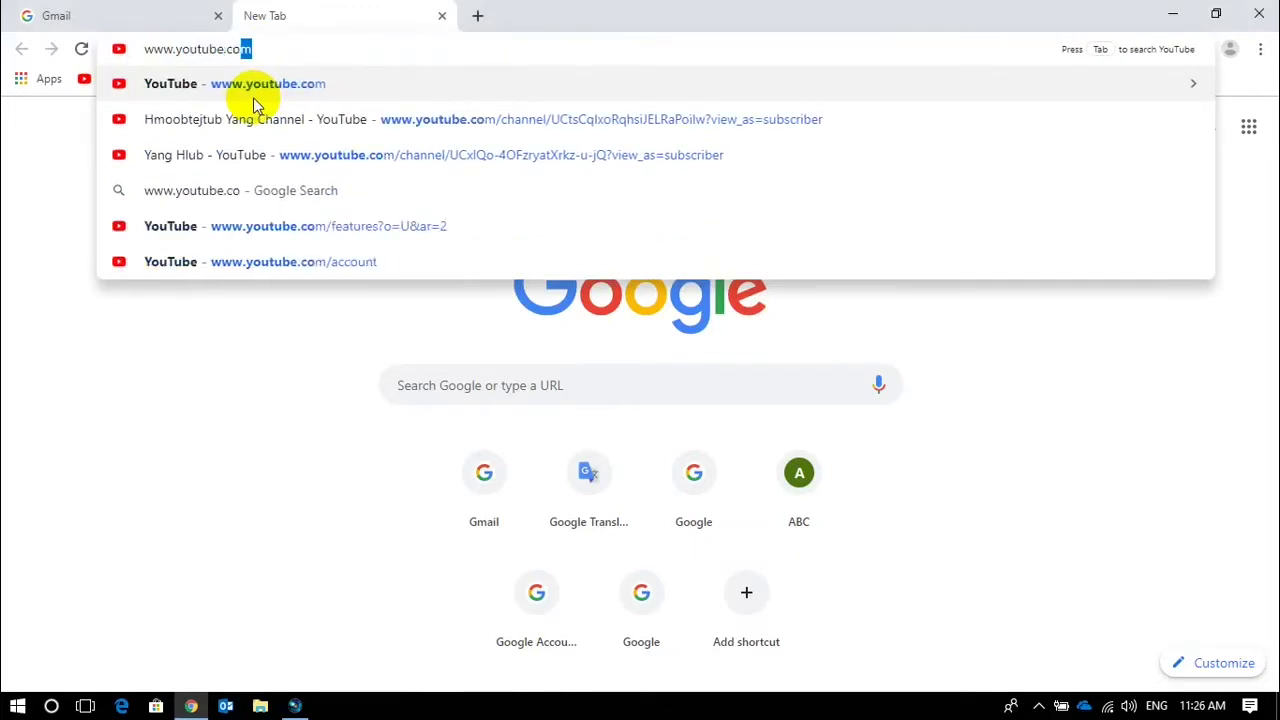
type("m")
key("Return")
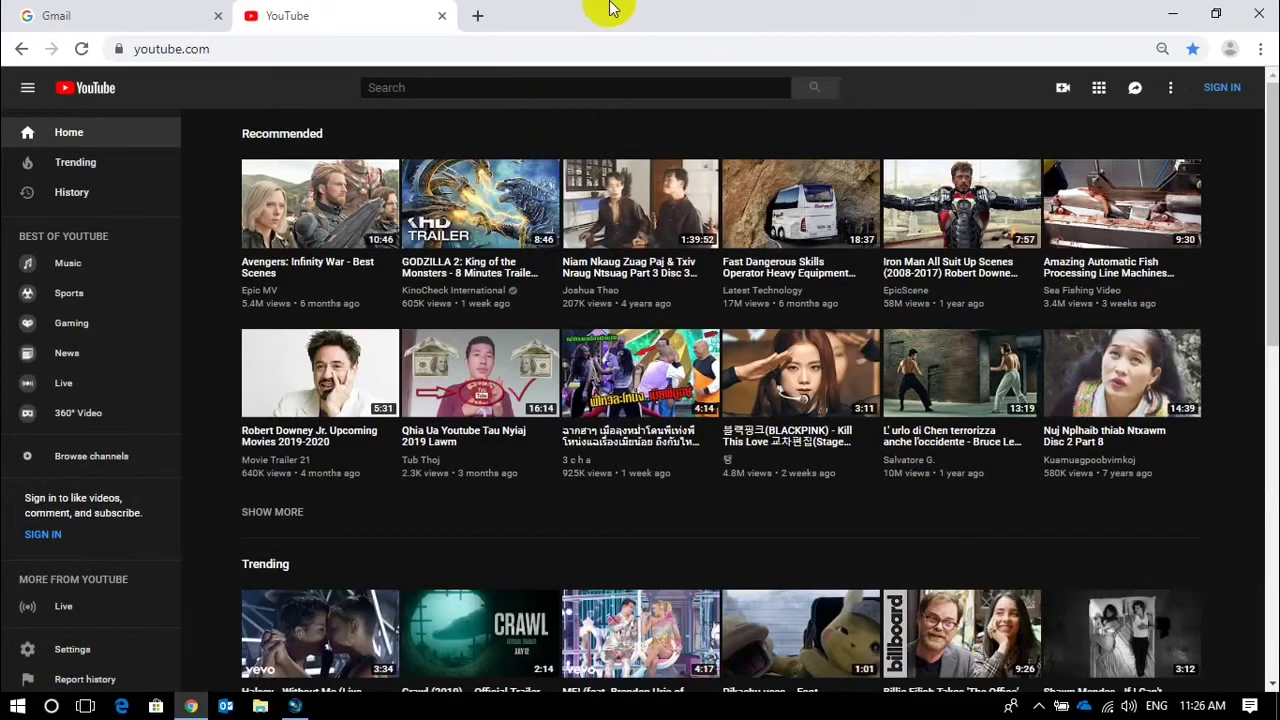
Choose SIGN IN at the top right of YouTube to reach Google's sign-in page.
left_click(895, 137)
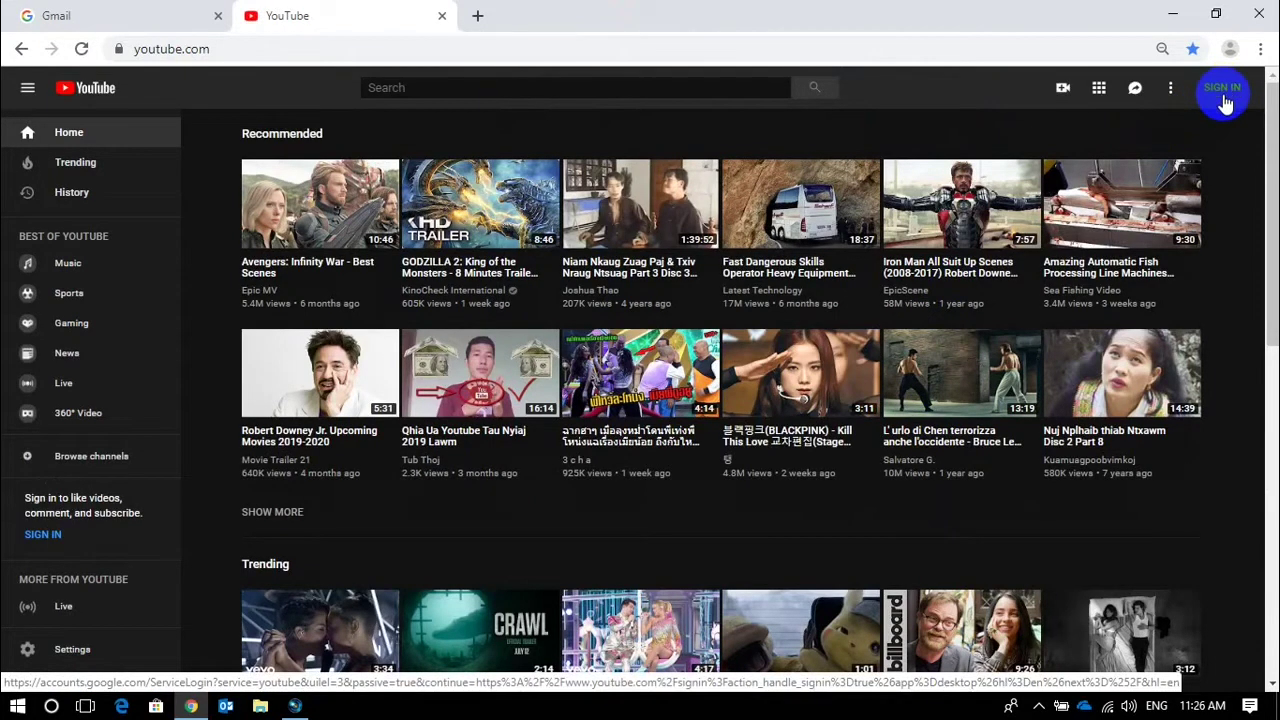
left_click(1222, 92)
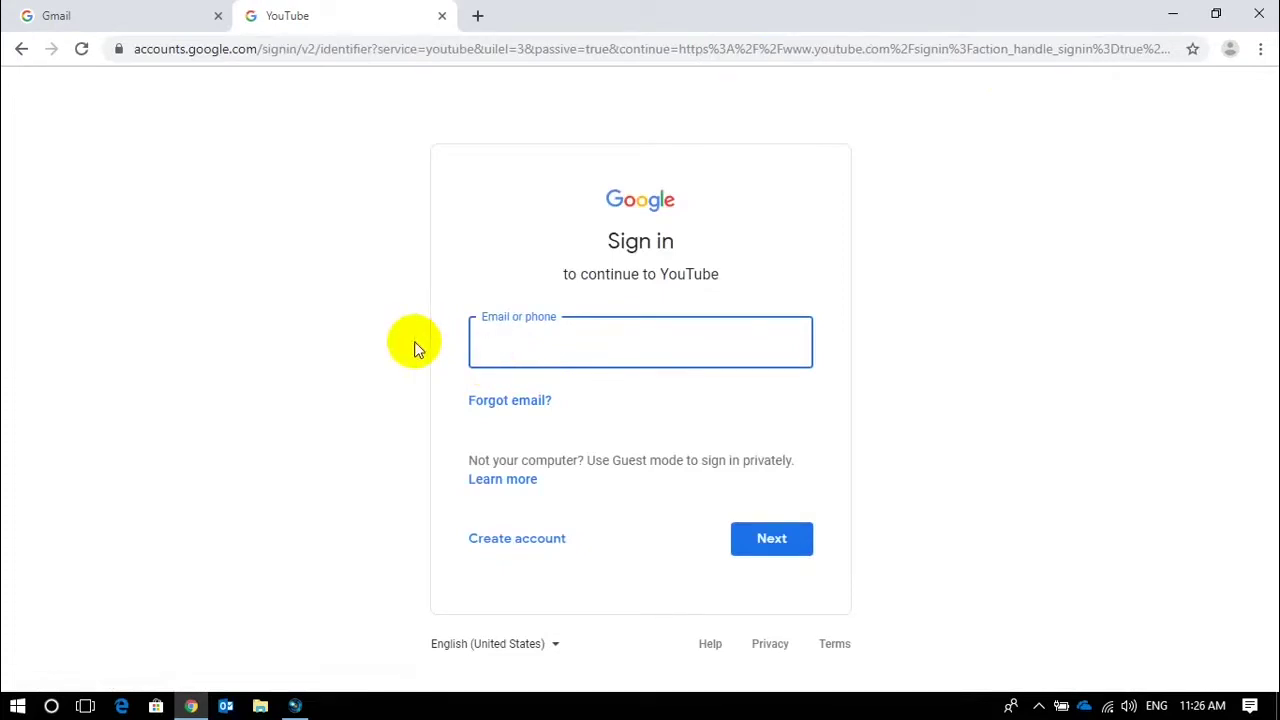
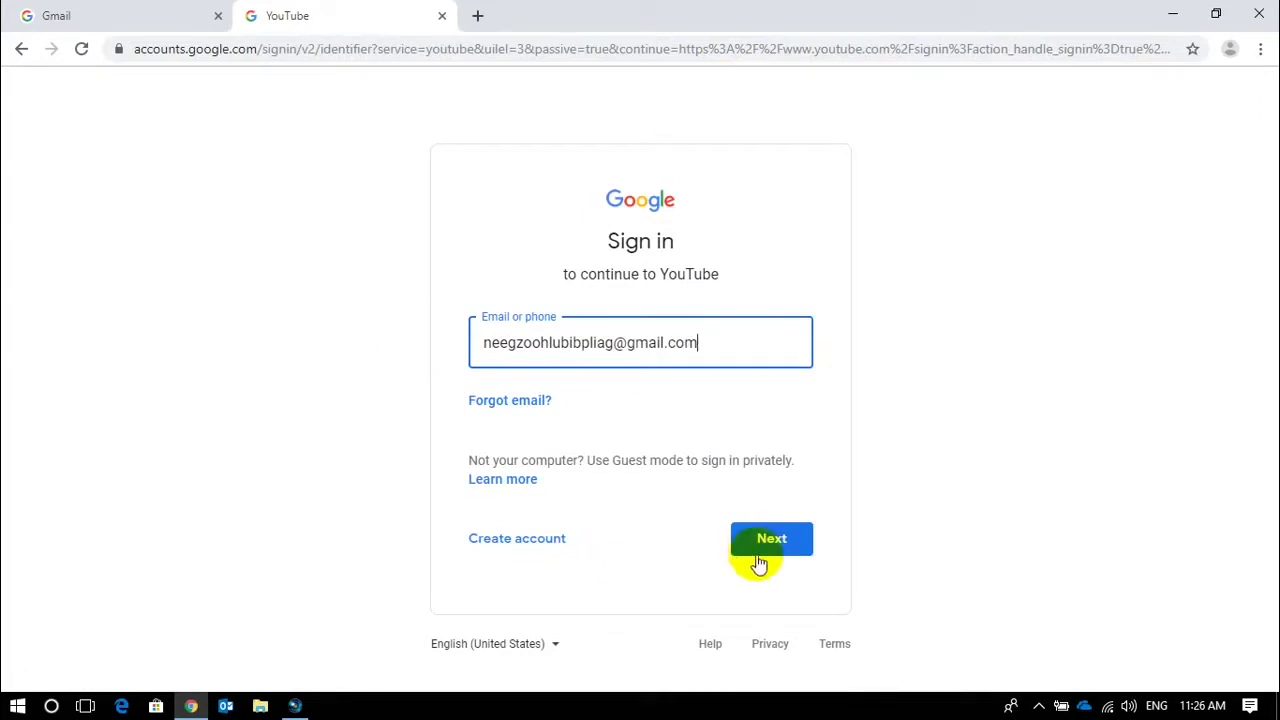
Enter the new account's Gmail address, correcting it after the not-found error, and continue.
left_click(771, 551)
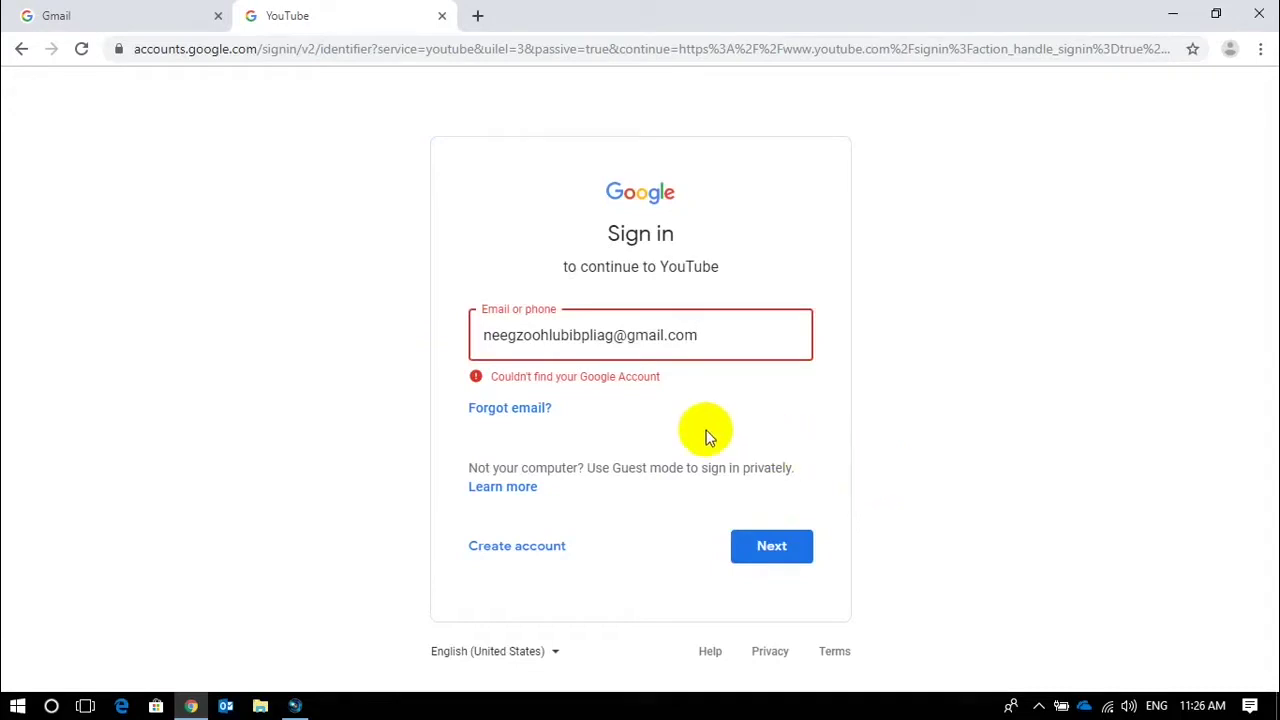
left_click_drag(706, 338, 259, 358)
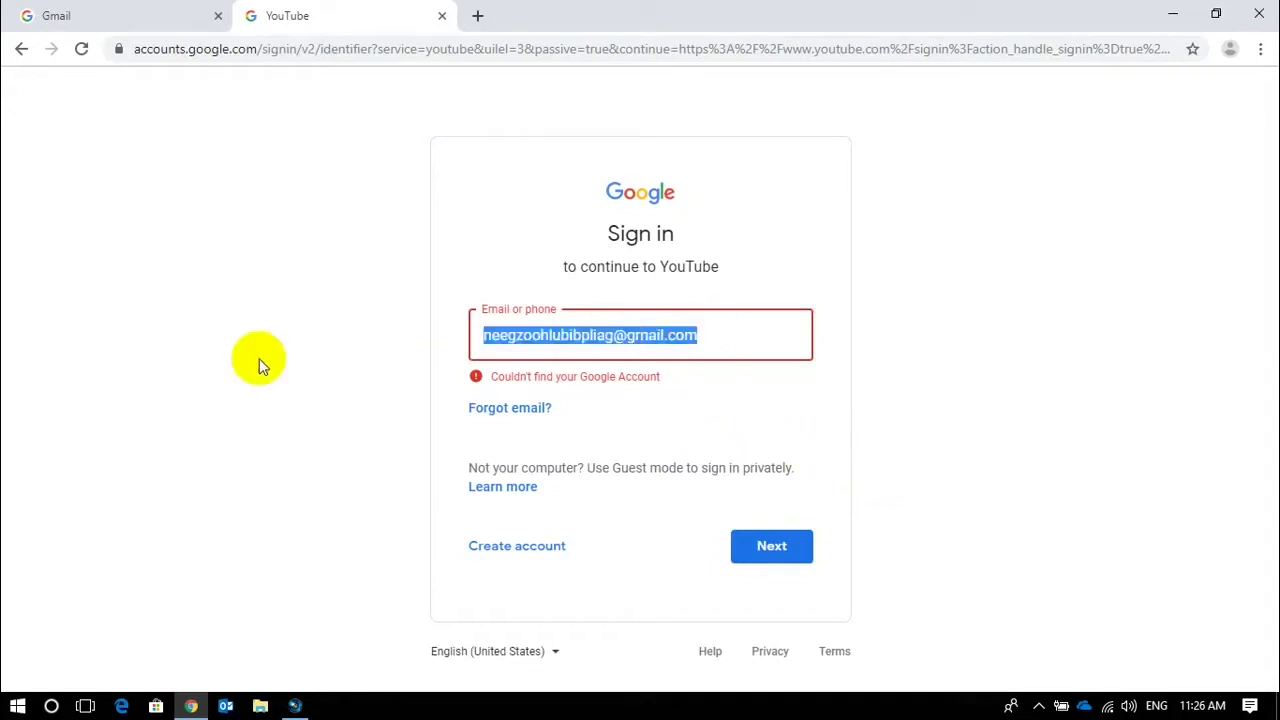
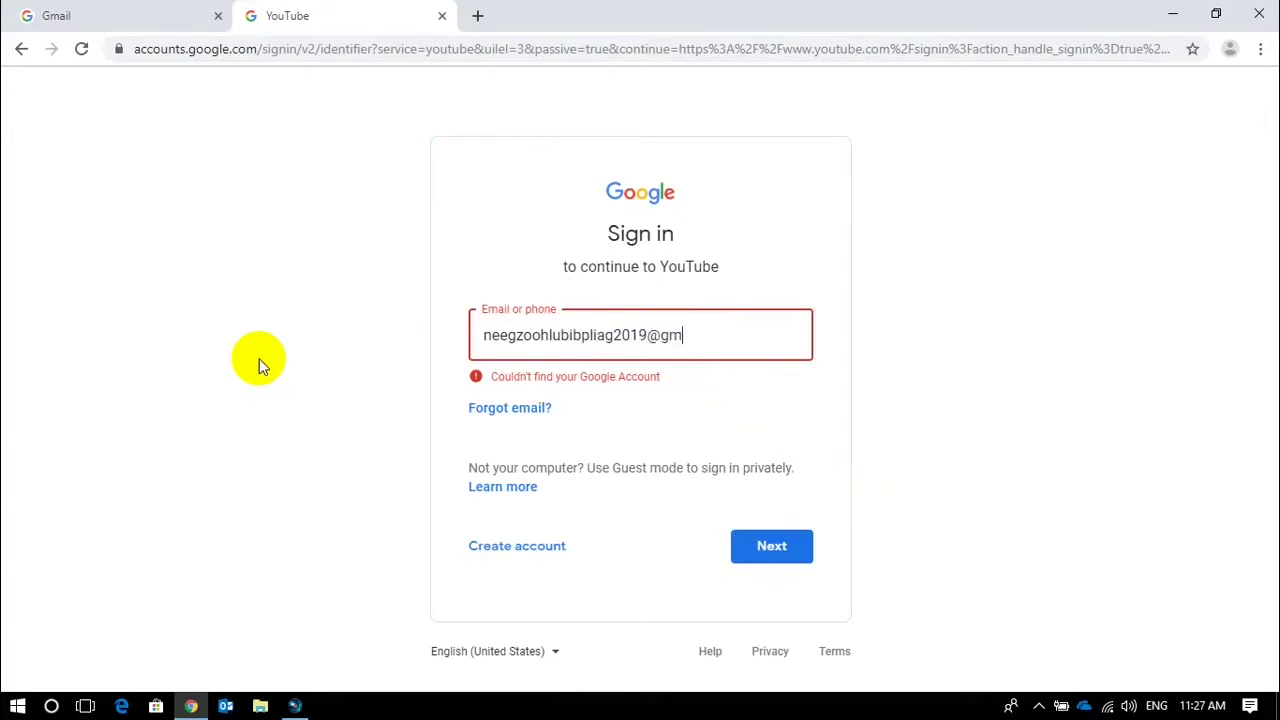
left_click(762, 552)
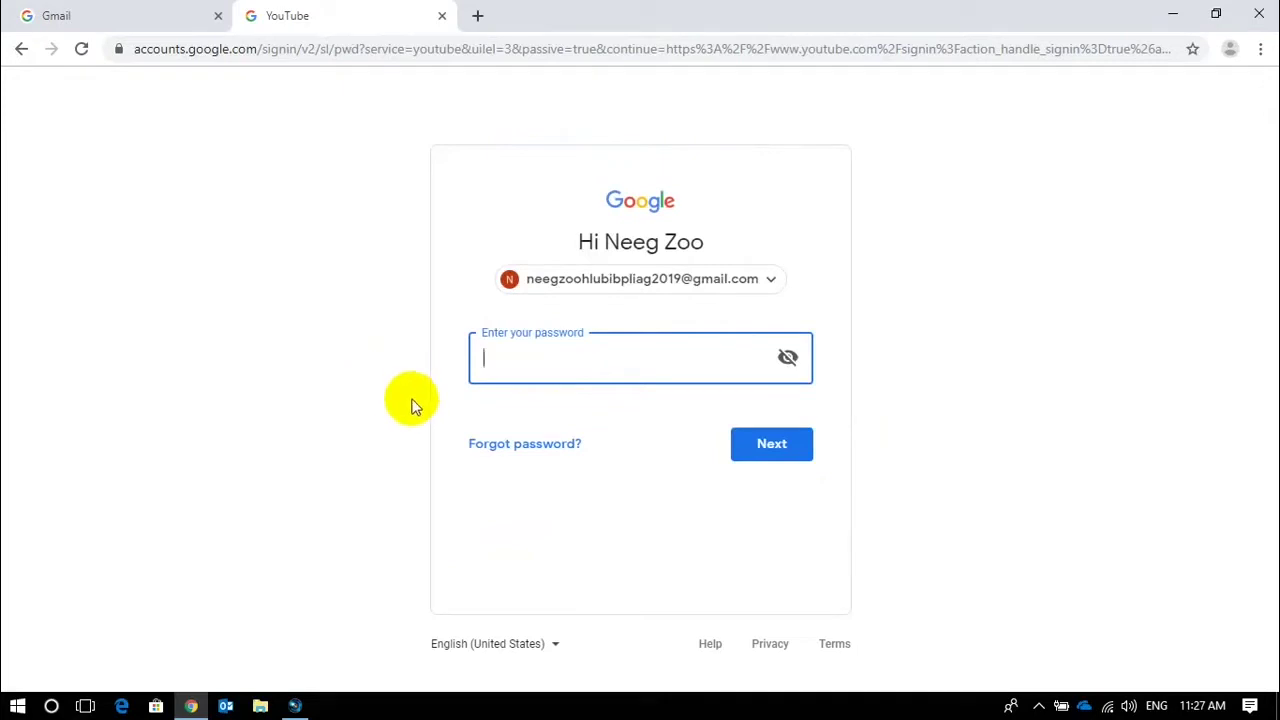
Enter the account password and submit it to finish signing in to YouTube.
type("••")
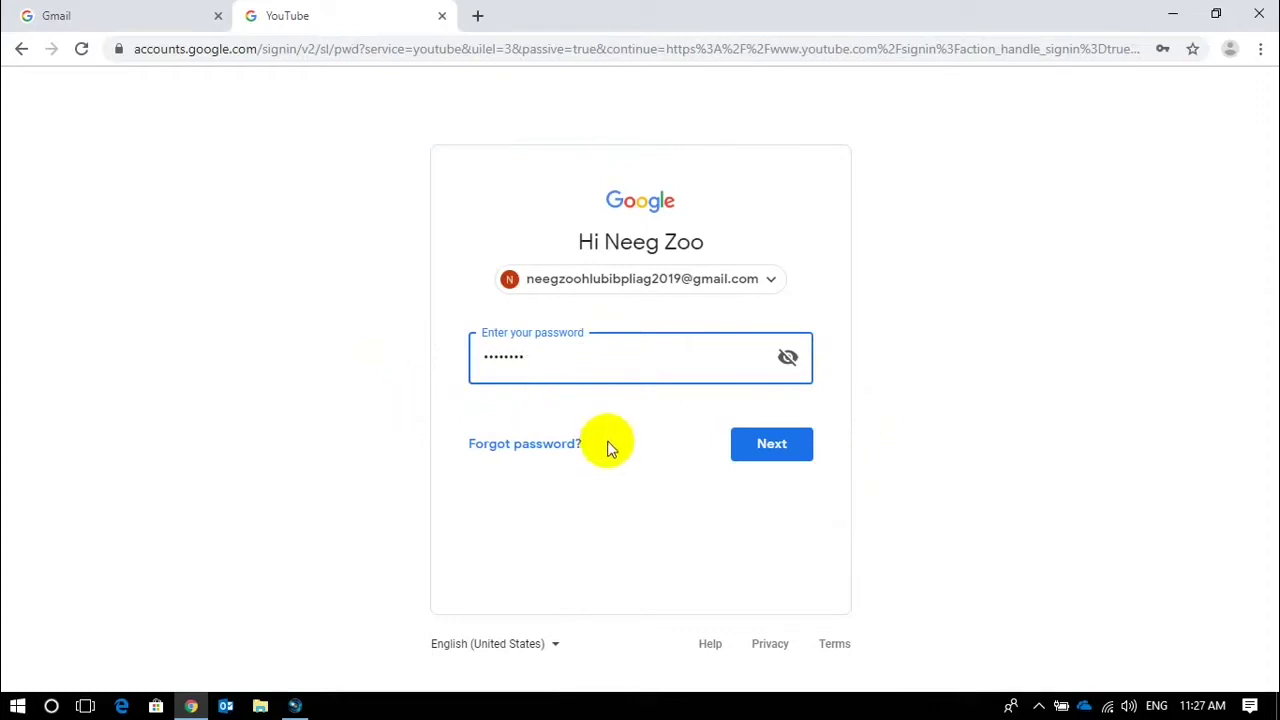
left_click(749, 449)
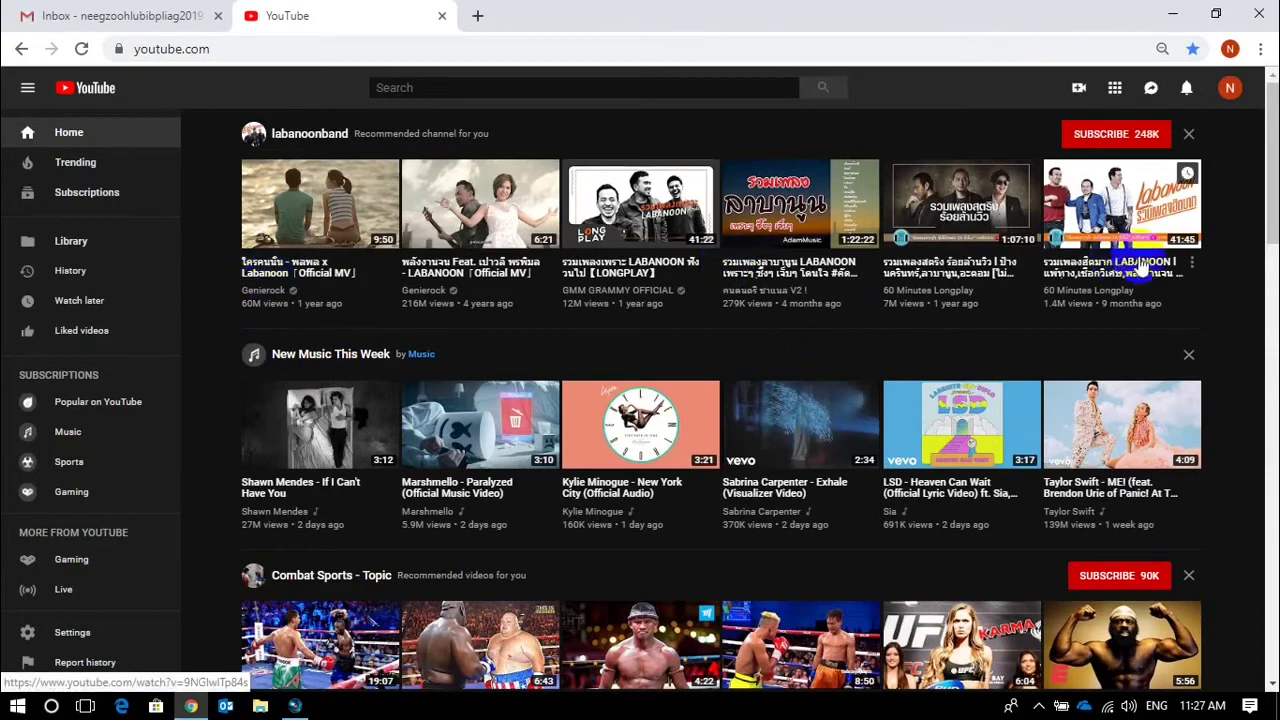
Open the profile avatar's account menu showing the channel and YouTube Studio options.
scroll(1060, 345, "down", 4)
scroll(1065, 345, "up", 4)
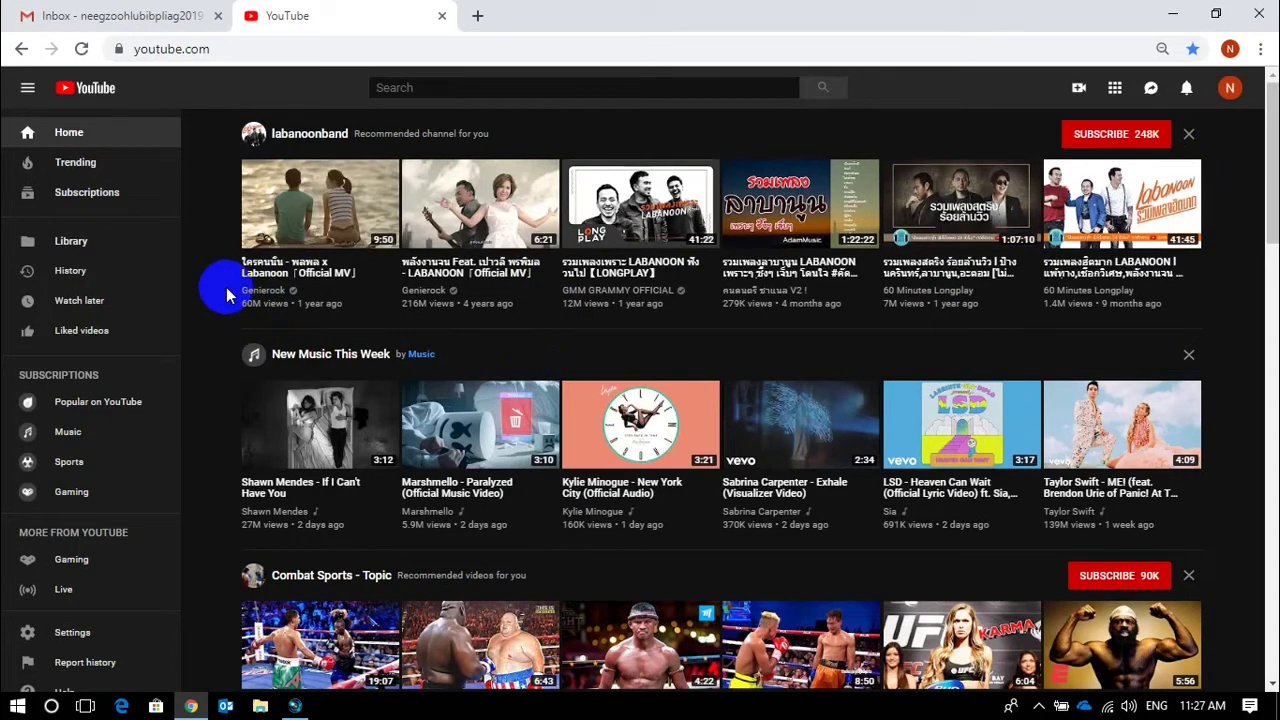
left_click(1231, 90)
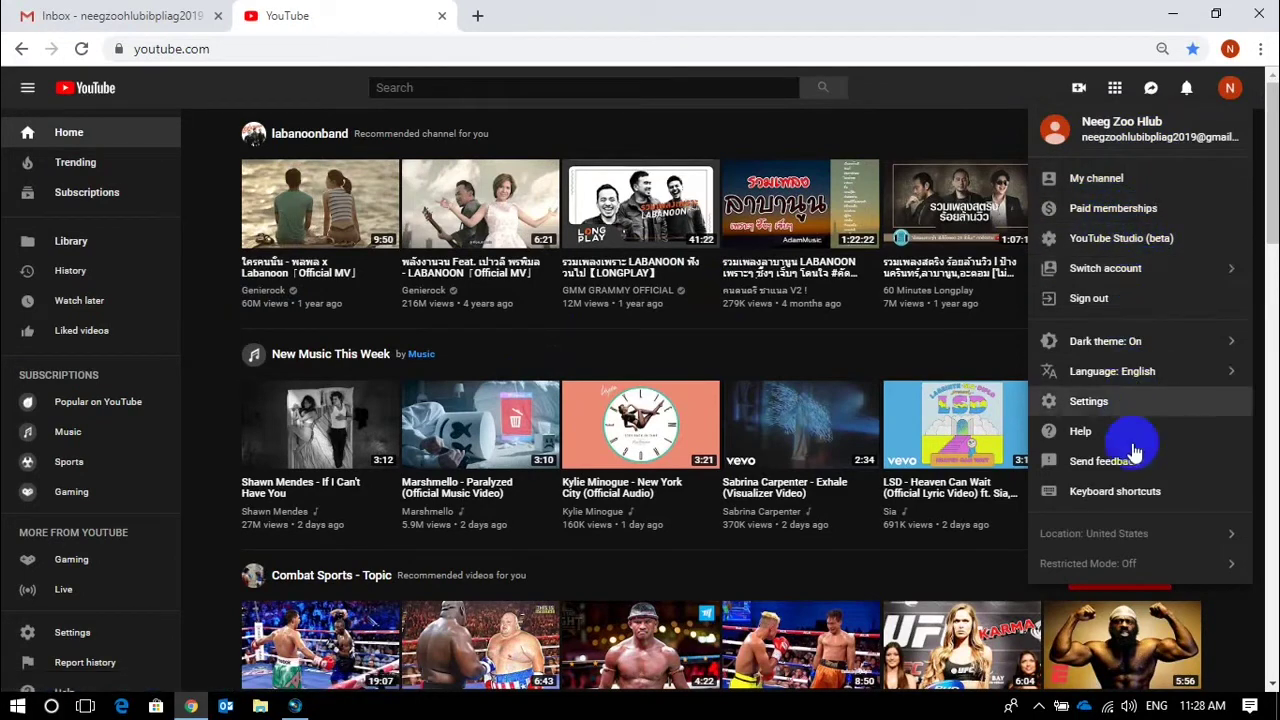
left_click(985, 86)
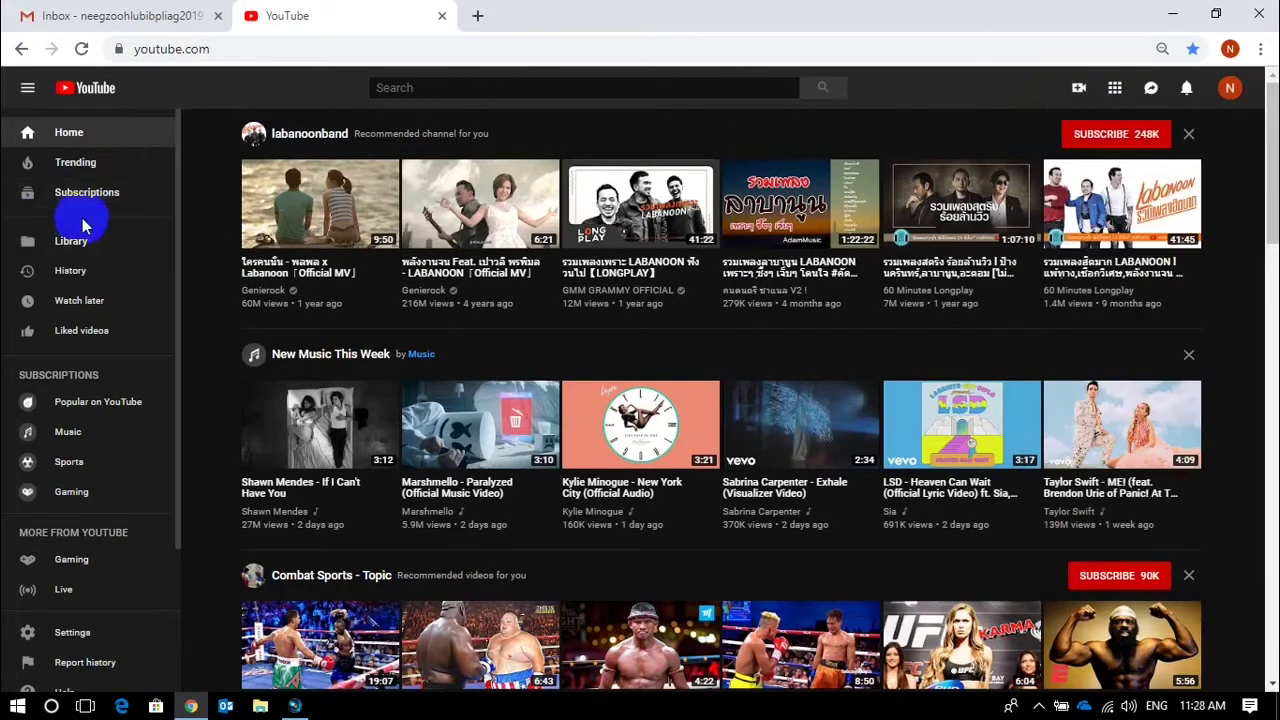
scroll(84, 226, "down", 3)
scroll(84, 226, "up", 3)
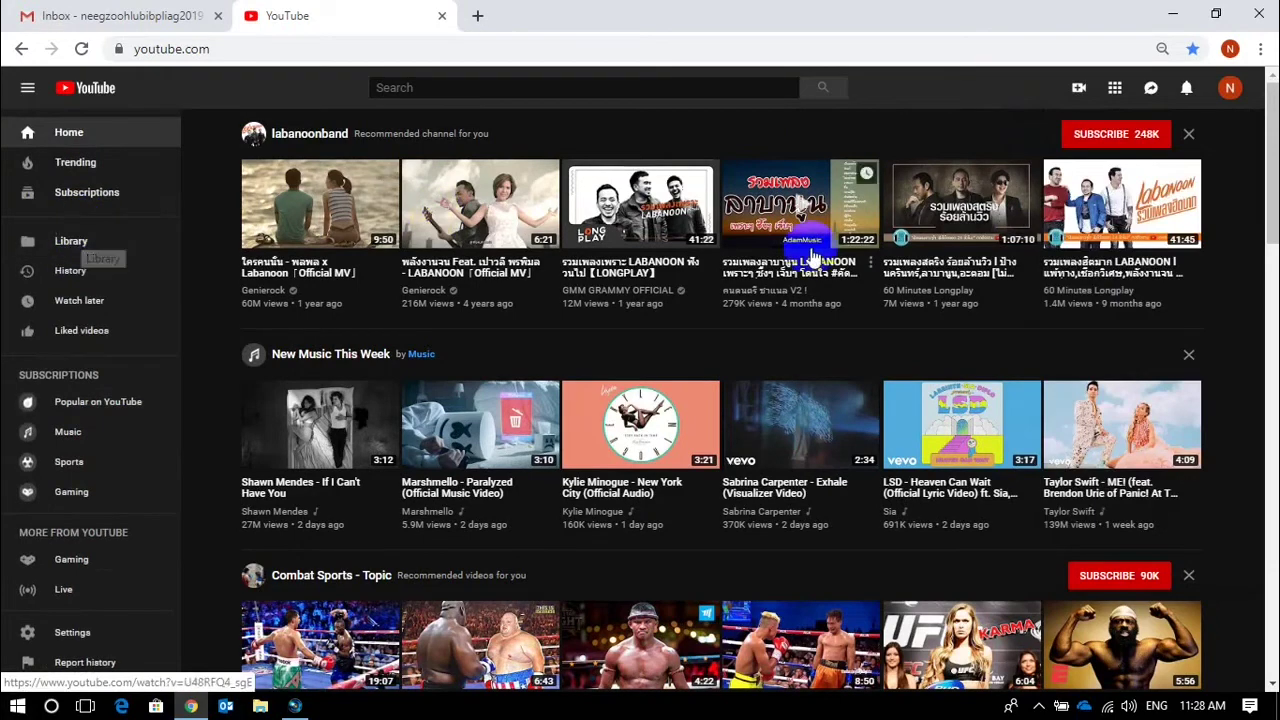
left_click(1231, 90)
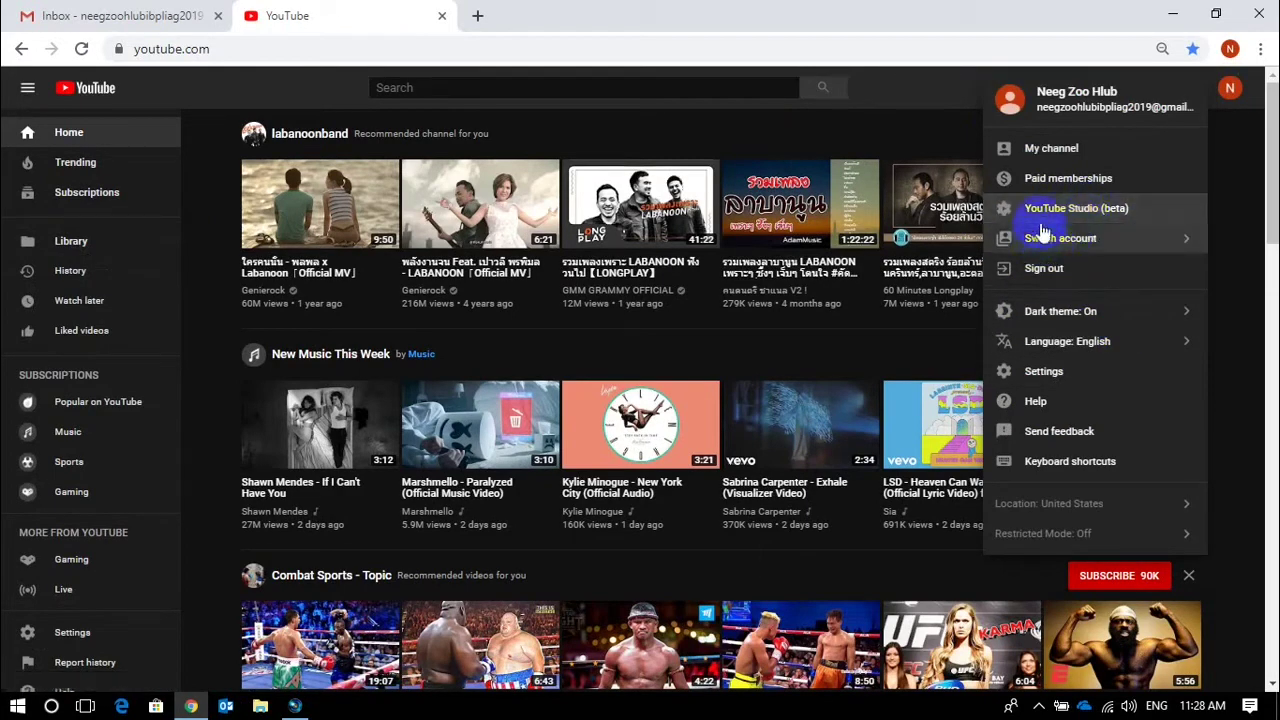
Open YouTube Studio (beta), dismiss the welcome with GOT IT, and reveal Other features.
left_click(1103, 212)
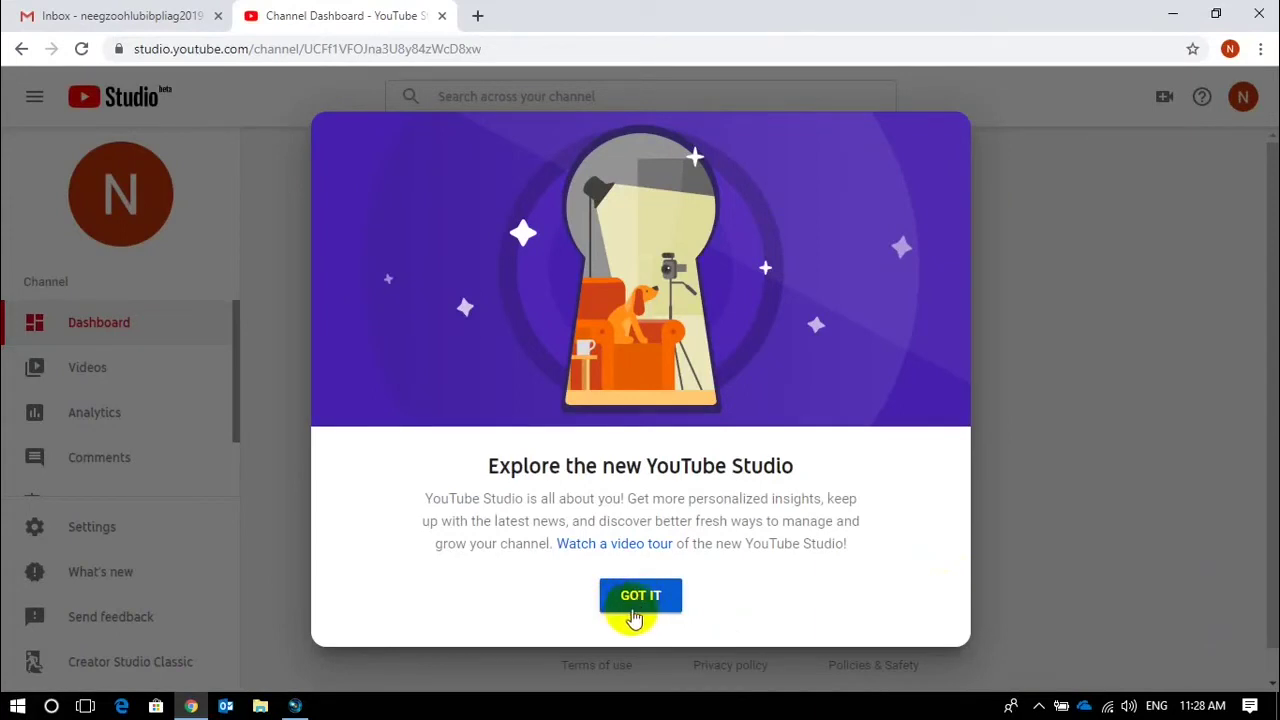
left_click(640, 598)
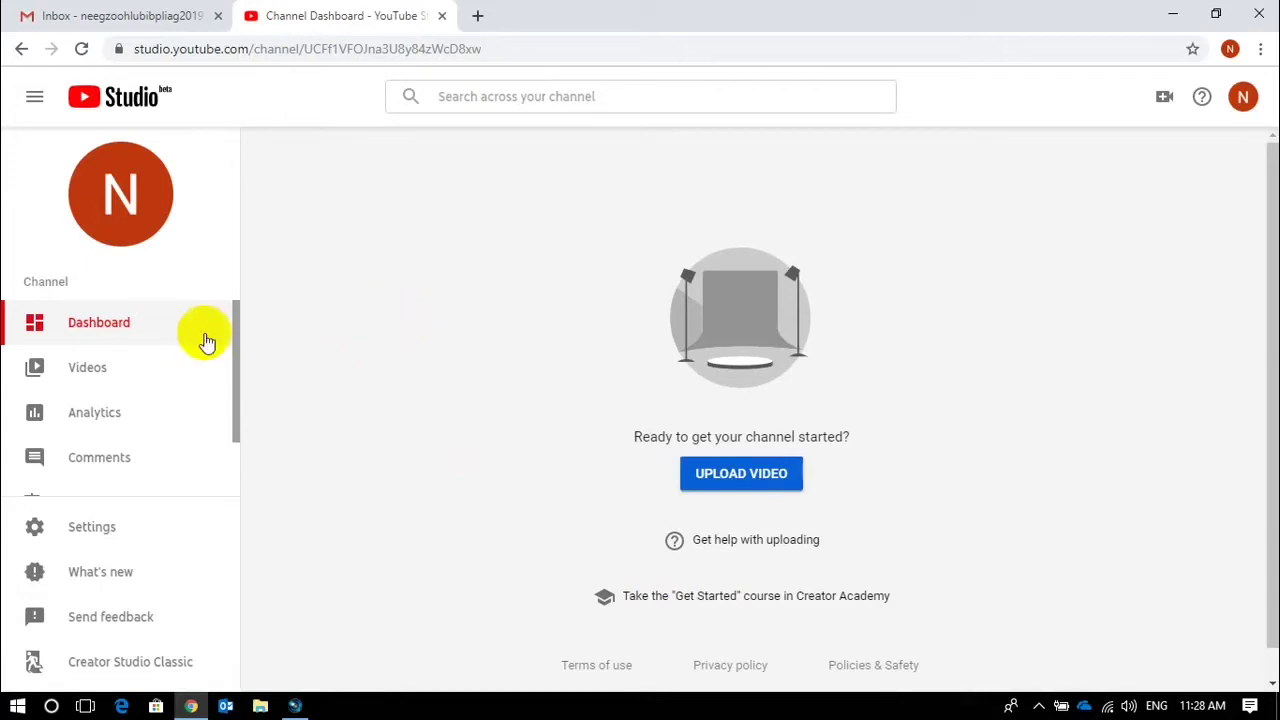
left_click_drag(233, 347, 239, 427)
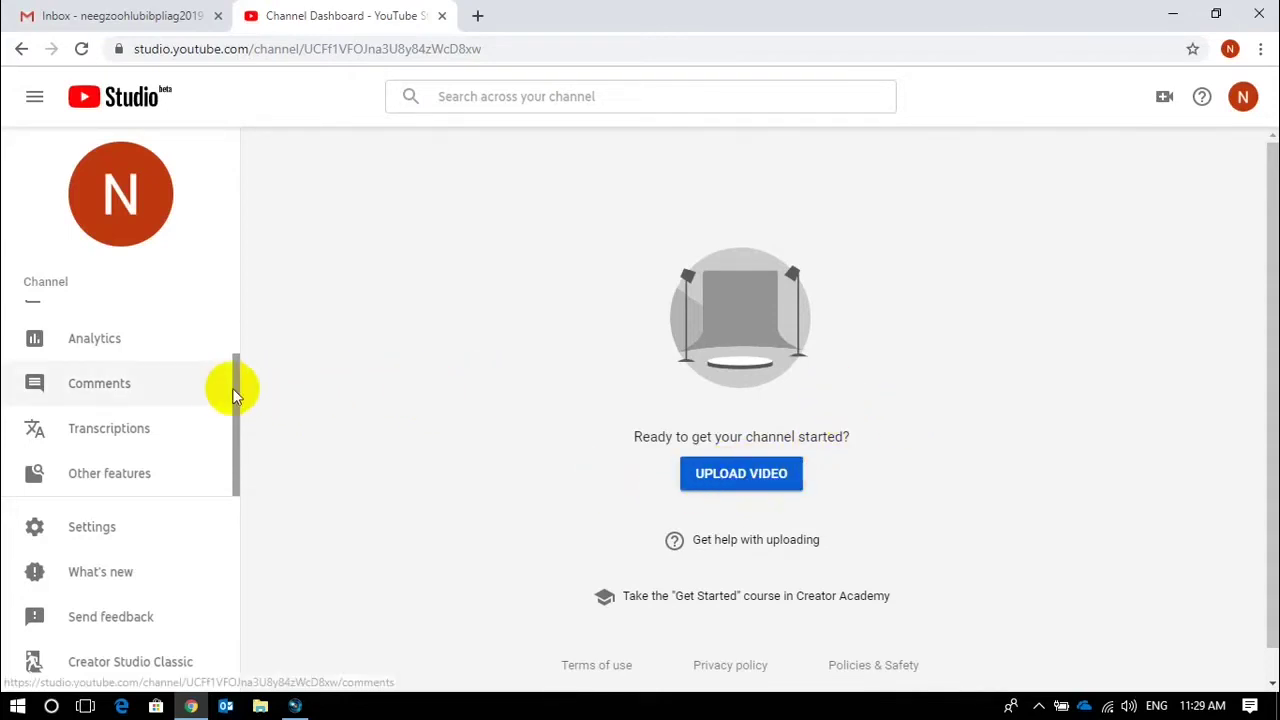
mouse_move(234, 391)
left_mouse_down()
mouse_move(231, 306)
mouse_move(237, 393)
left_mouse_up()
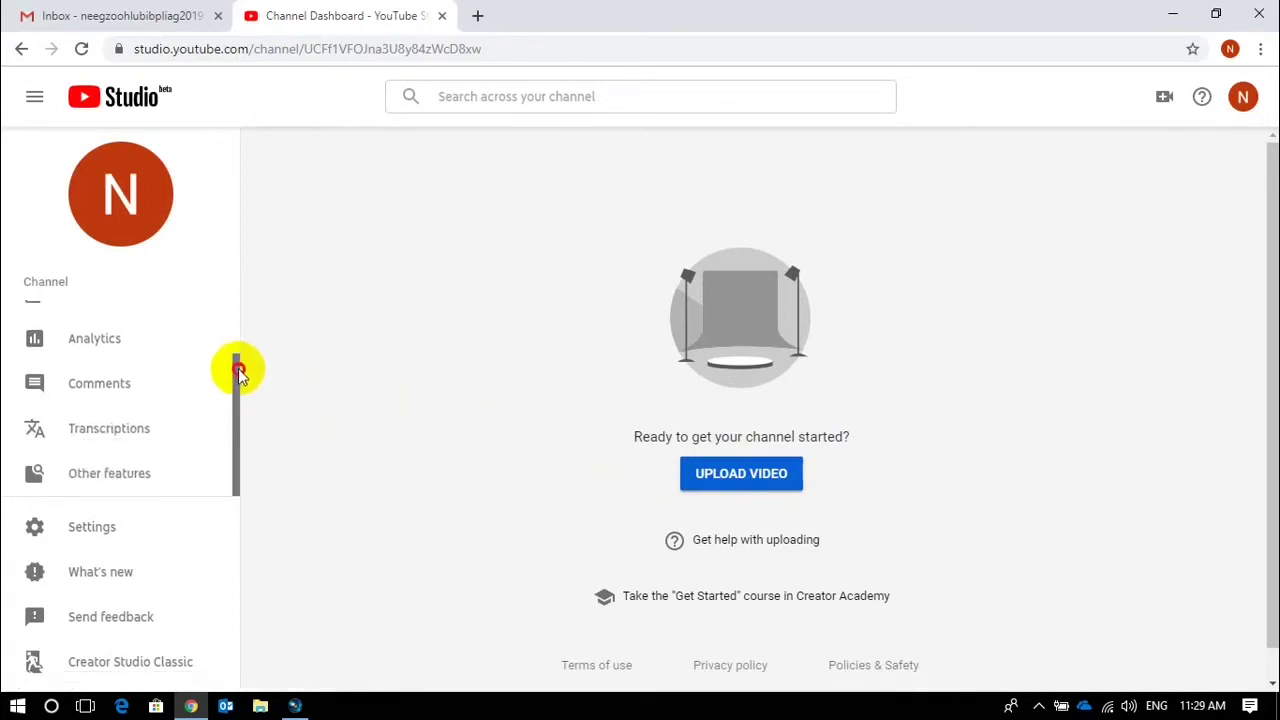
mouse_move(186, 466)
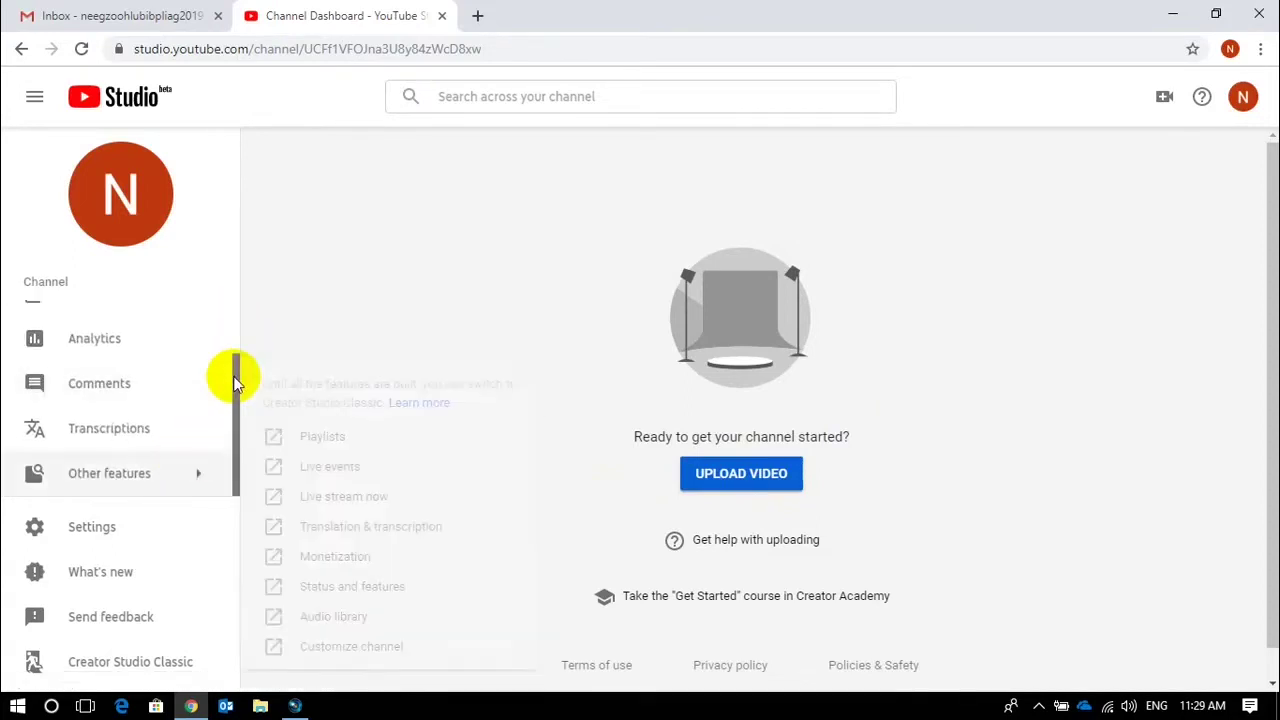
left_click_drag(231, 374, 235, 283)
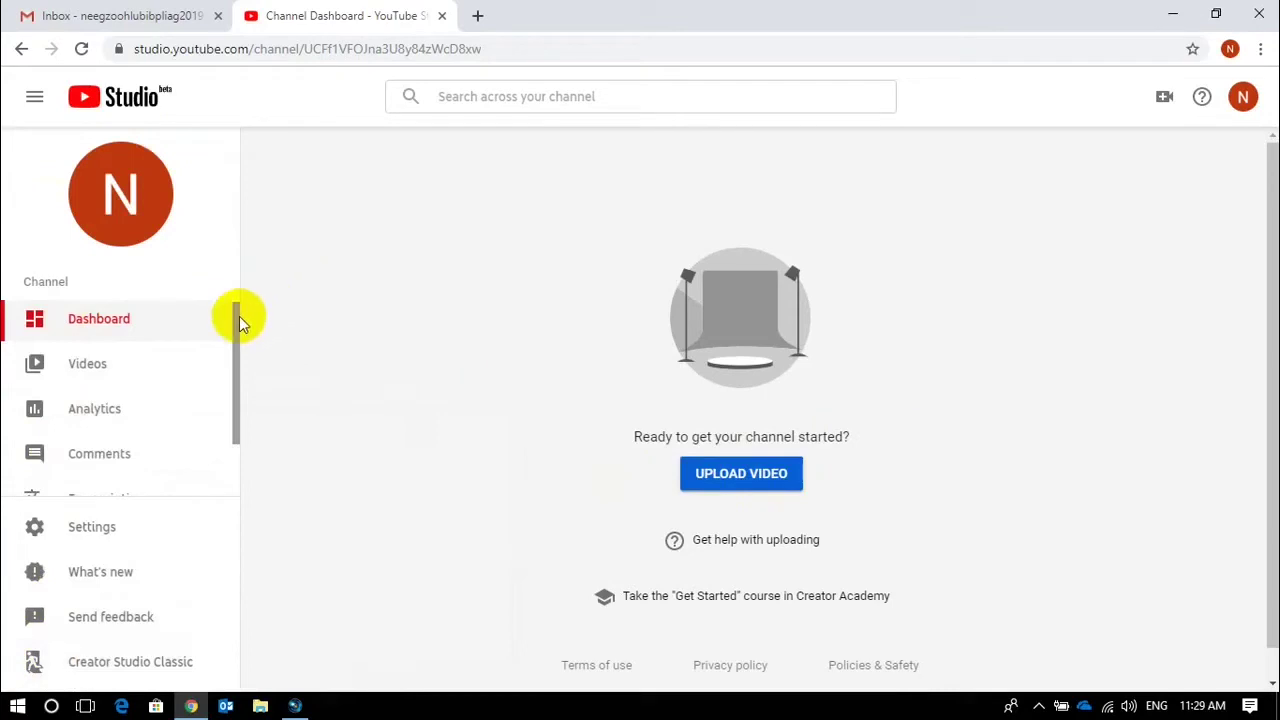
left_click_drag(237, 317, 240, 398)
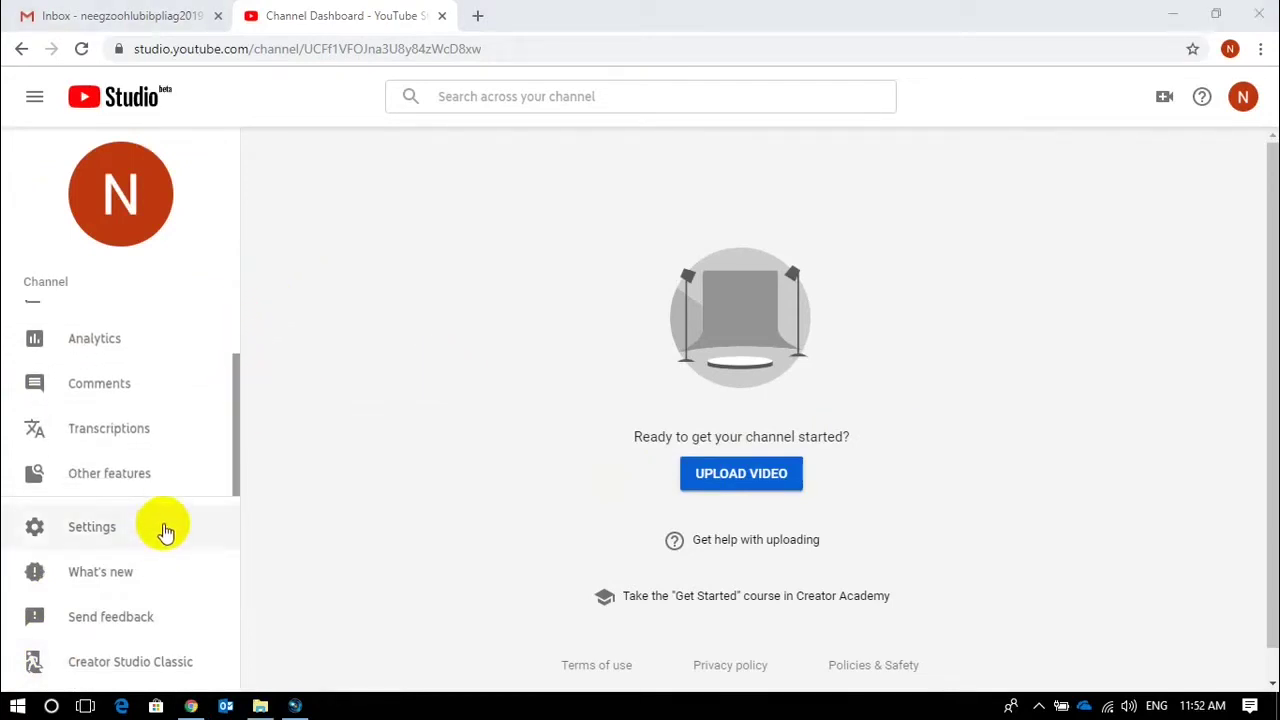
mouse_move(152, 488)
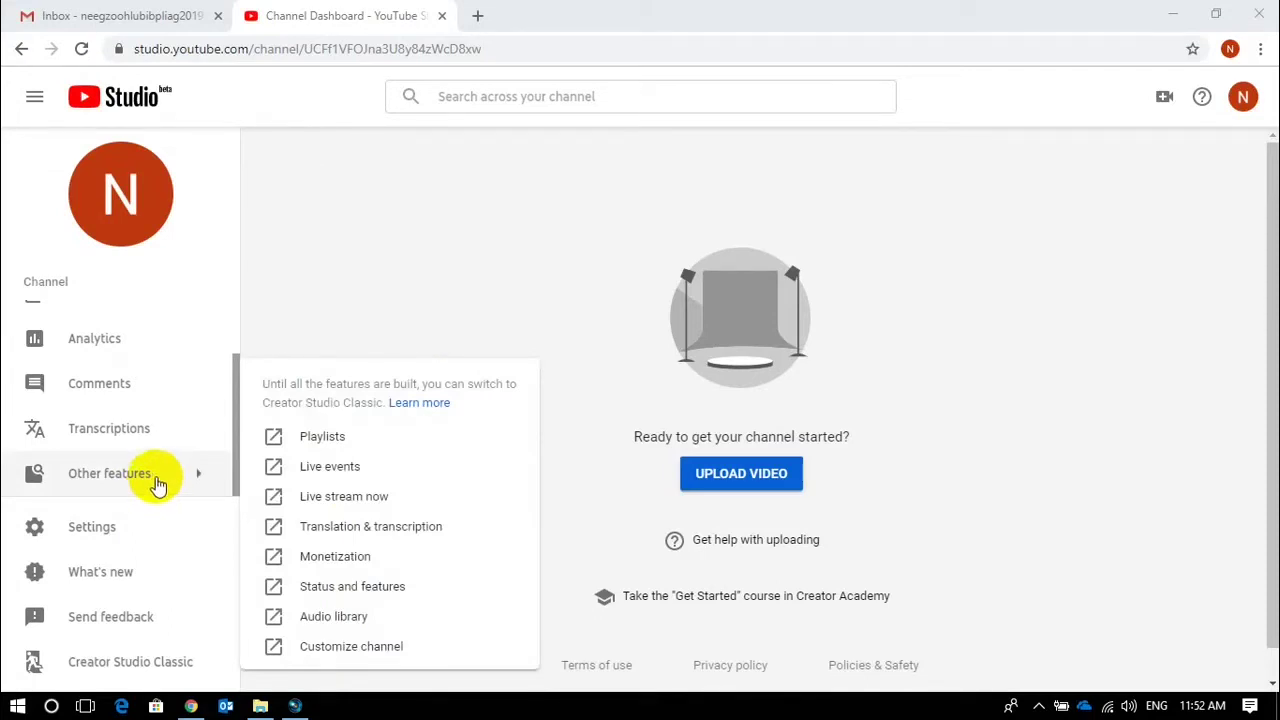
Open the channel's Status and features page and start verification with Verify.
left_click(391, 594)
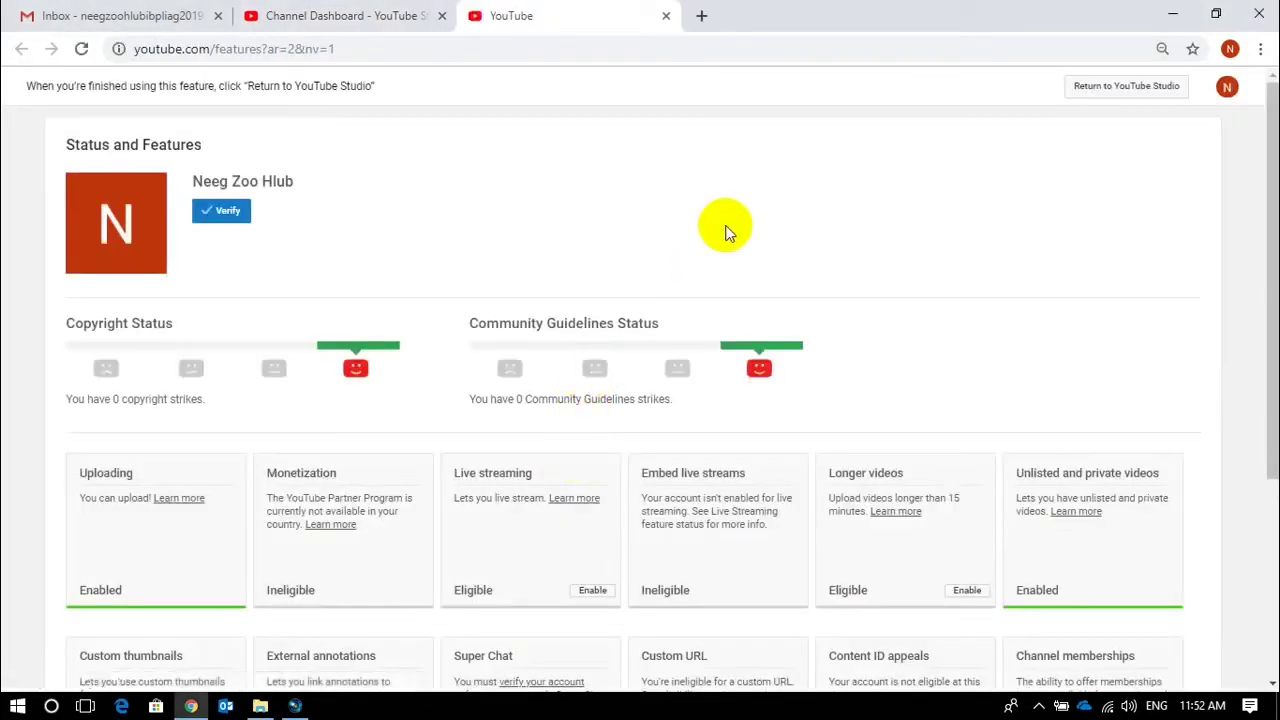
left_click(228, 212)
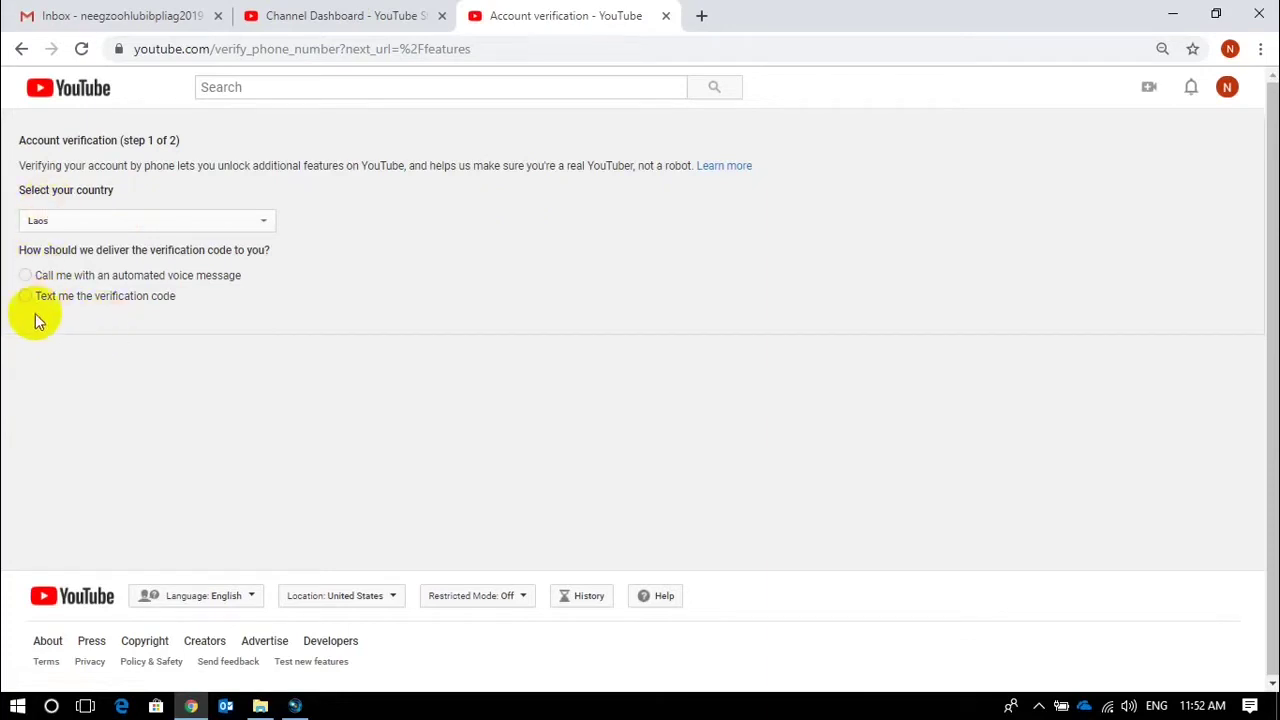
Request a text-message verification code for the suggested phone number.
left_click(25, 297)
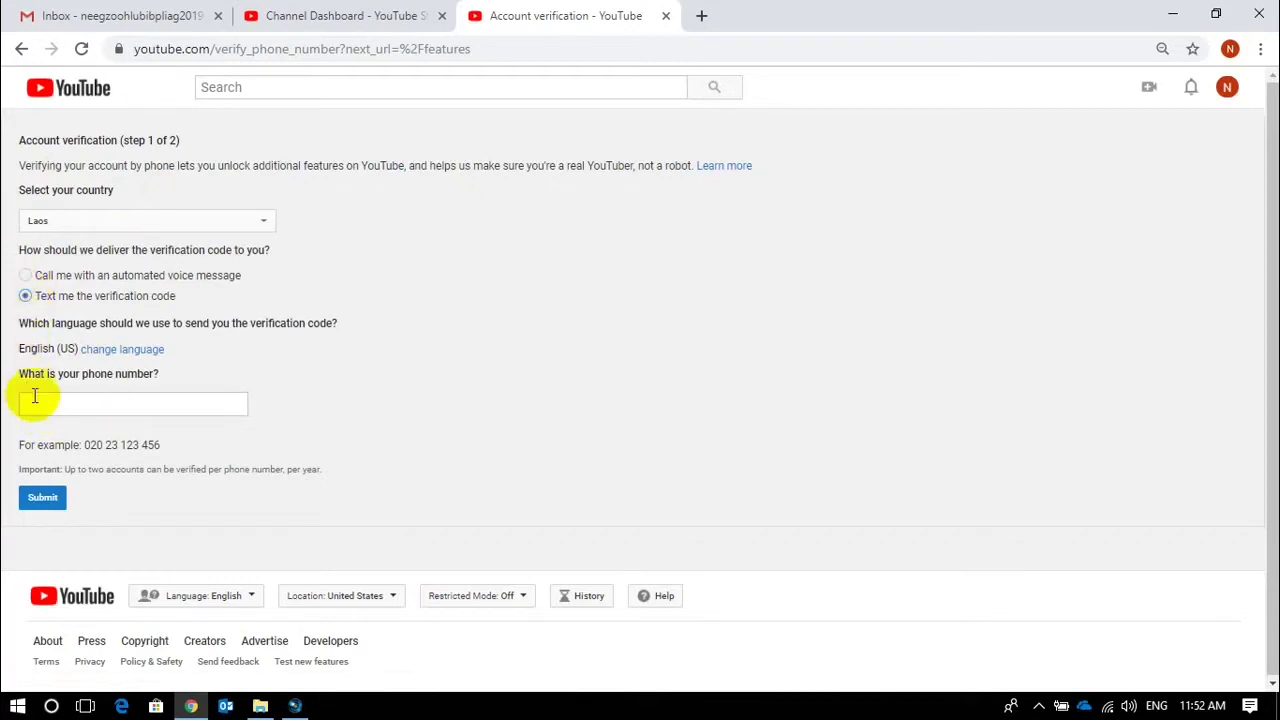
left_click(35, 401)
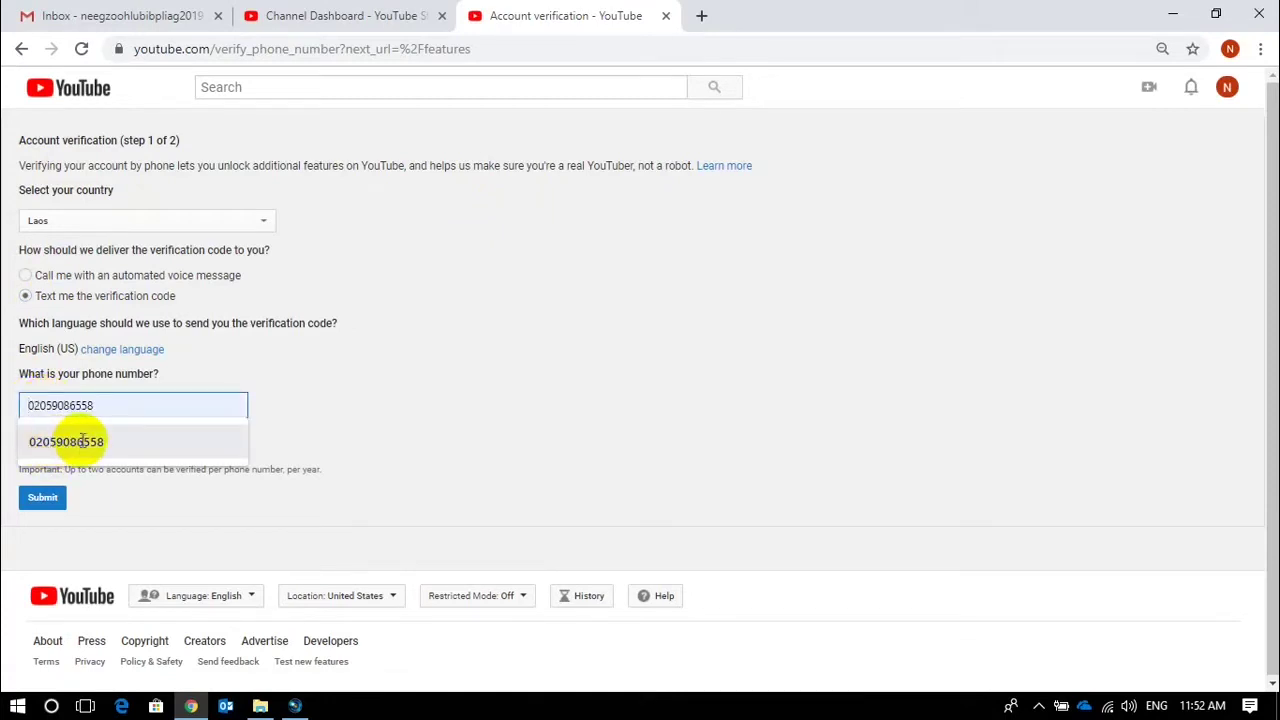
left_click(62, 445)
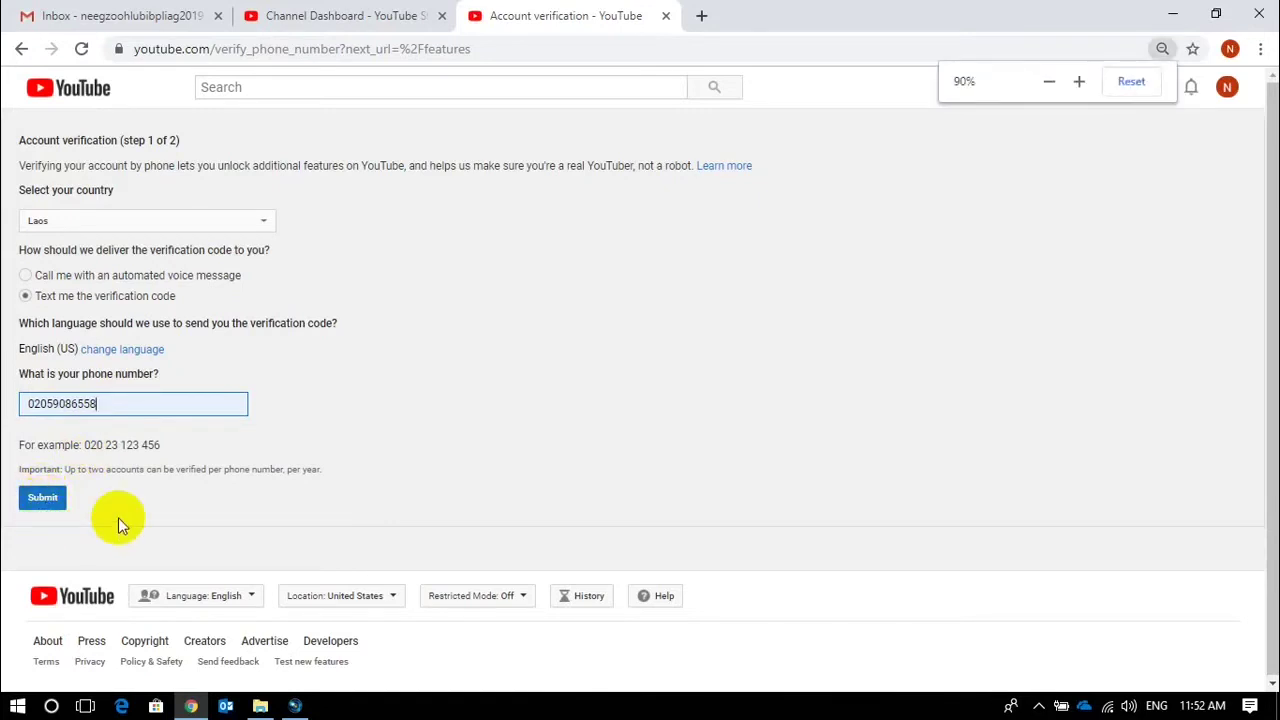
left_click(50, 512)
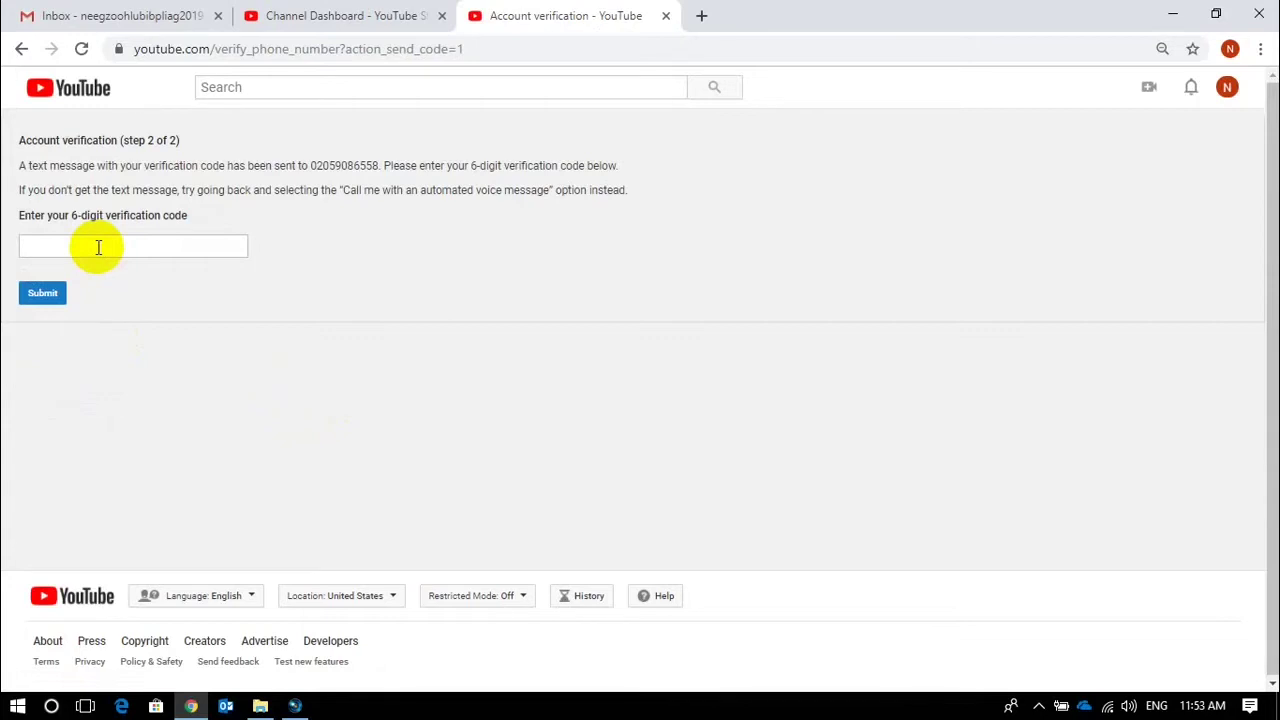
Enter the 6-digit code from the text message and submit it.
left_click(99, 247)
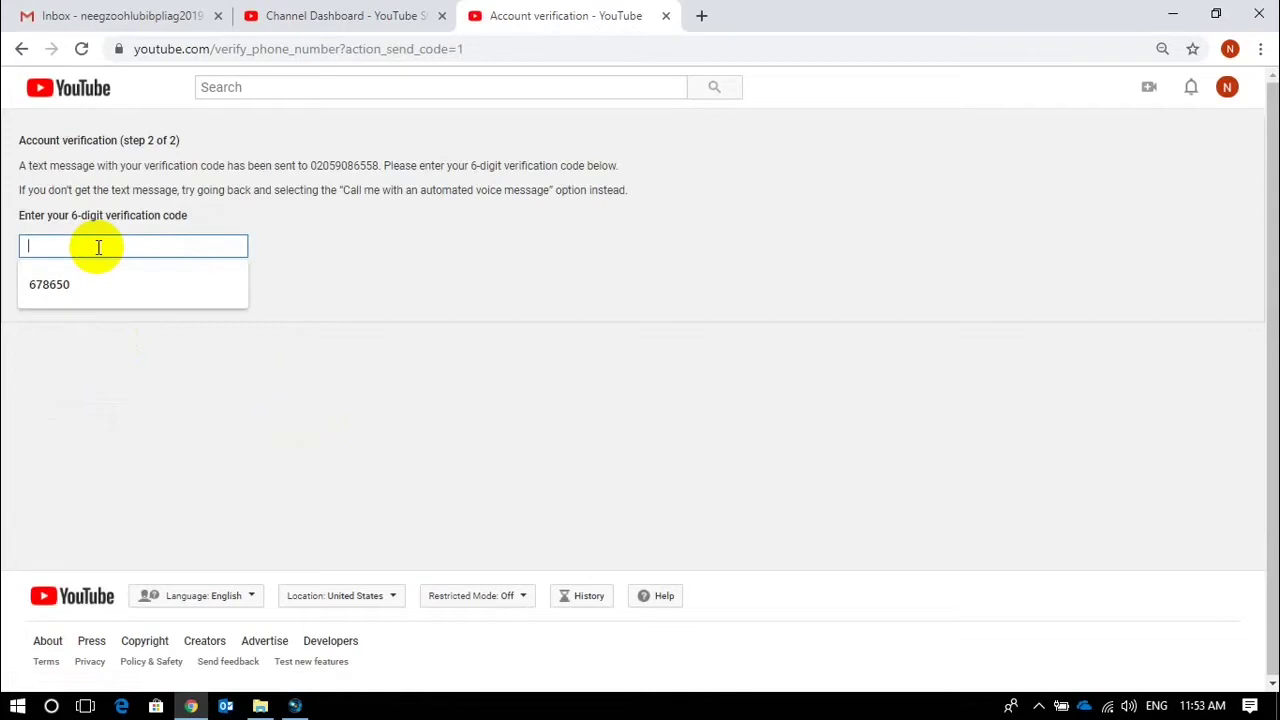
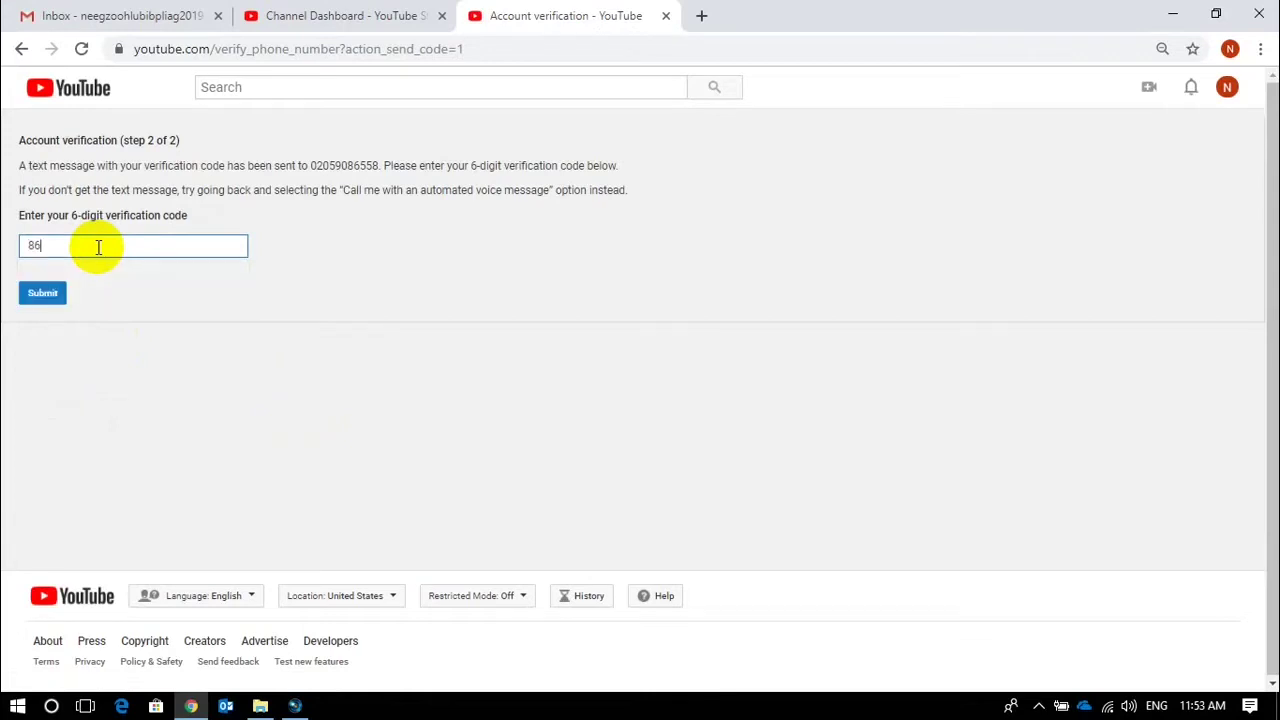
left_click(43, 296)
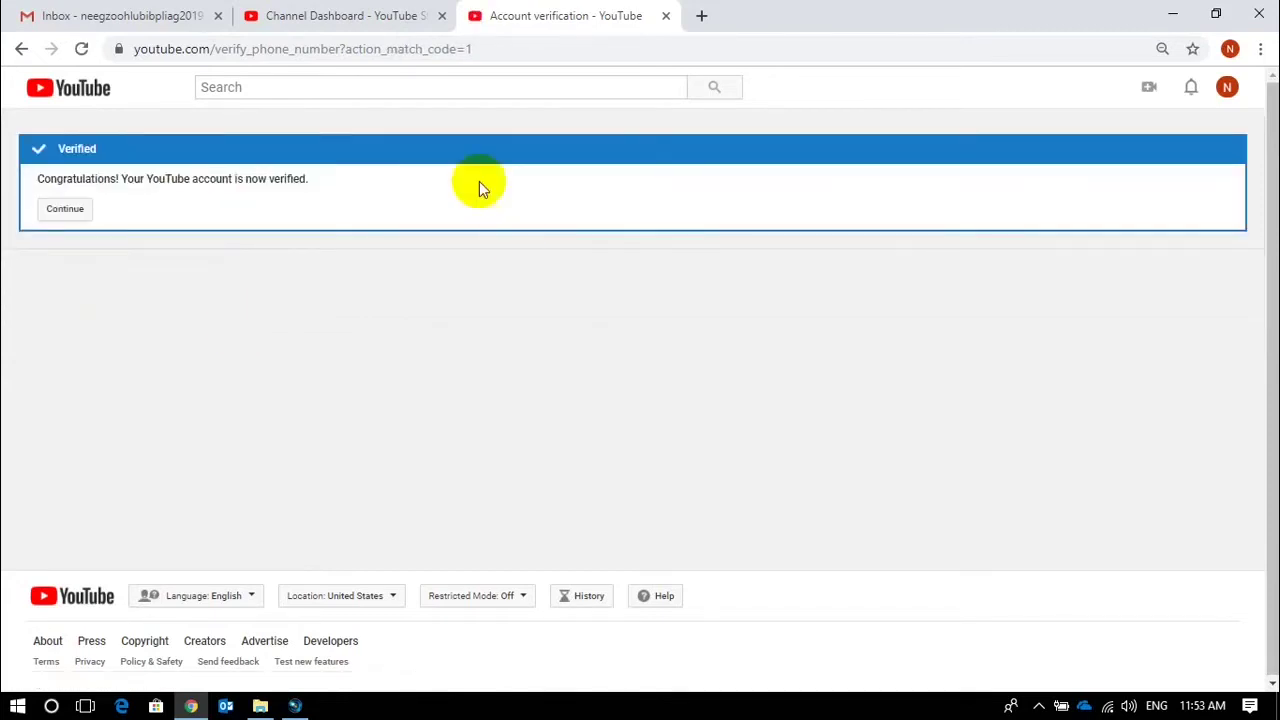
Continue past the Verified notice and review the Status and features cards.
left_click(65, 212)
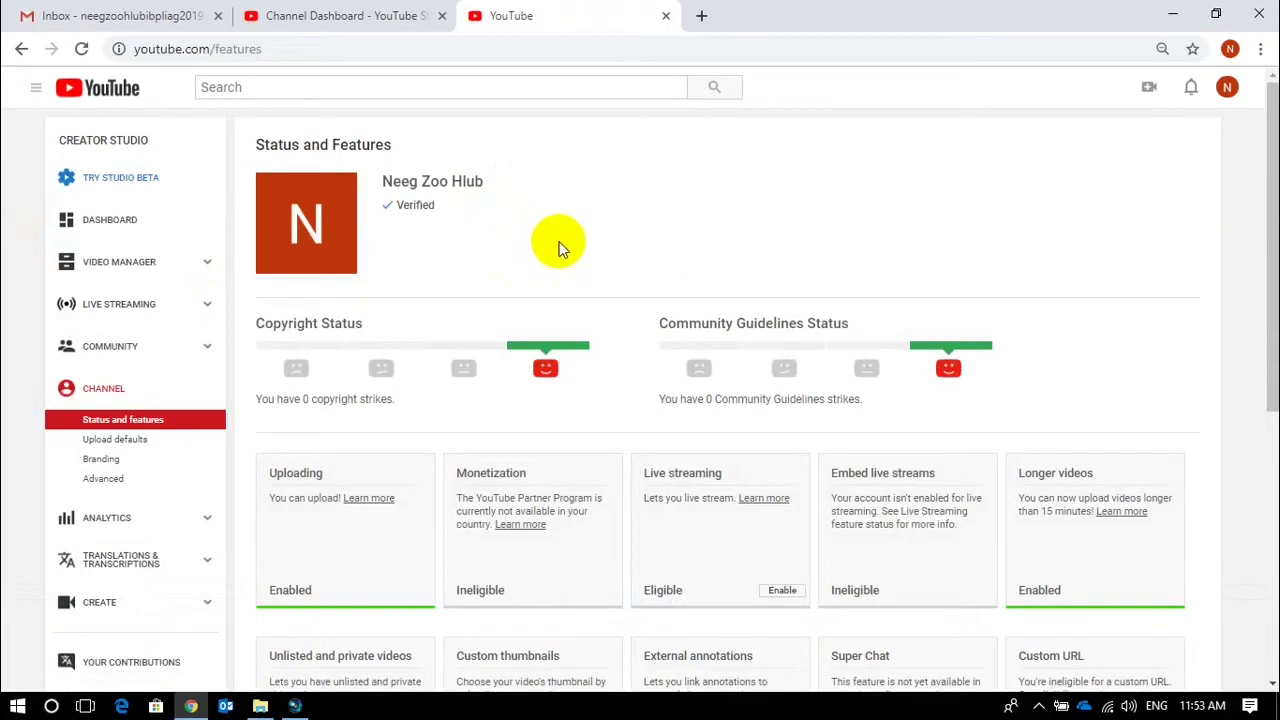
scroll(557, 247, "down", 1)
scroll(596, 181, "up", 1)
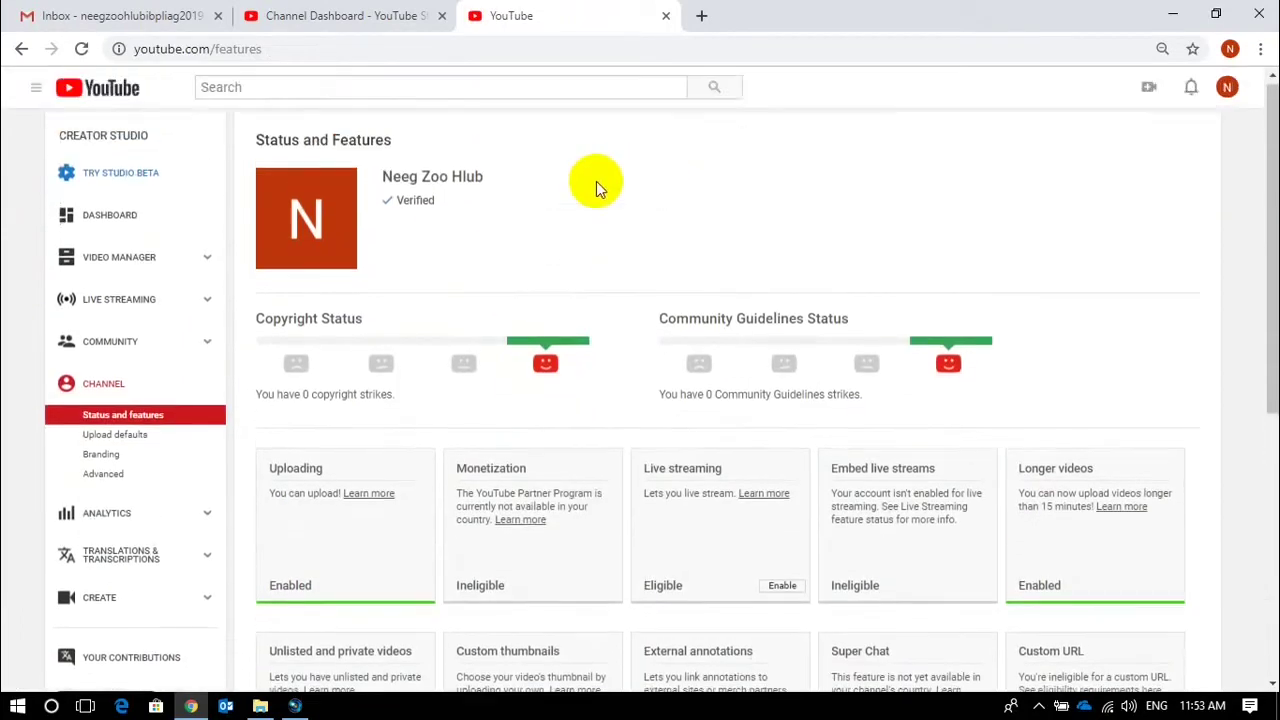
scroll(485, 240, "down", 2)
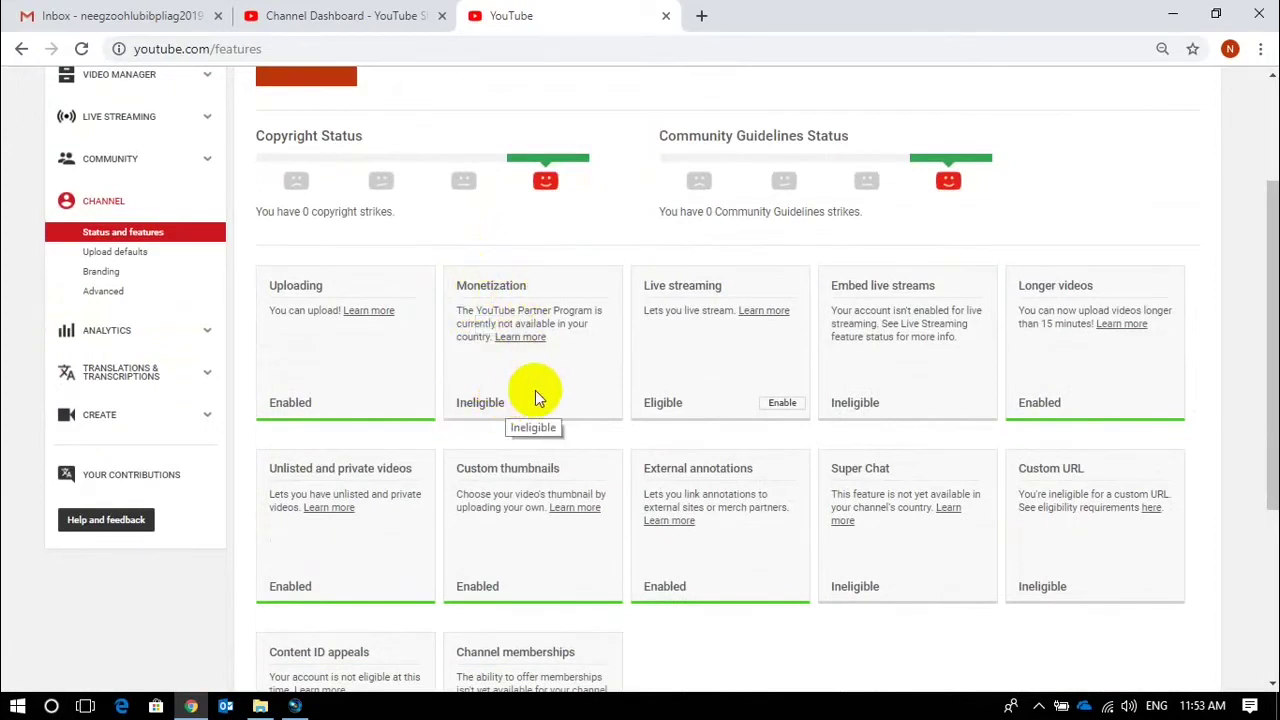
scroll(535, 392, "down", 3)
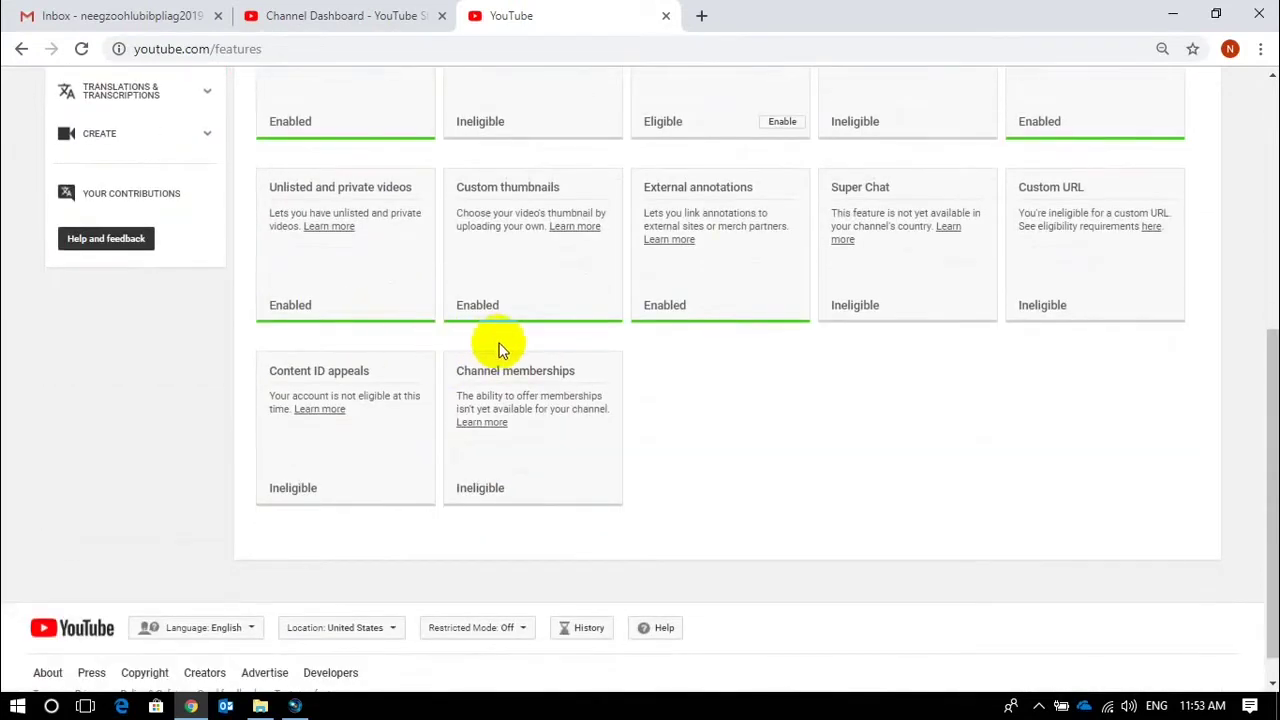
scroll(624, 364, "up", 1)
scroll(986, 346, "up", 3)
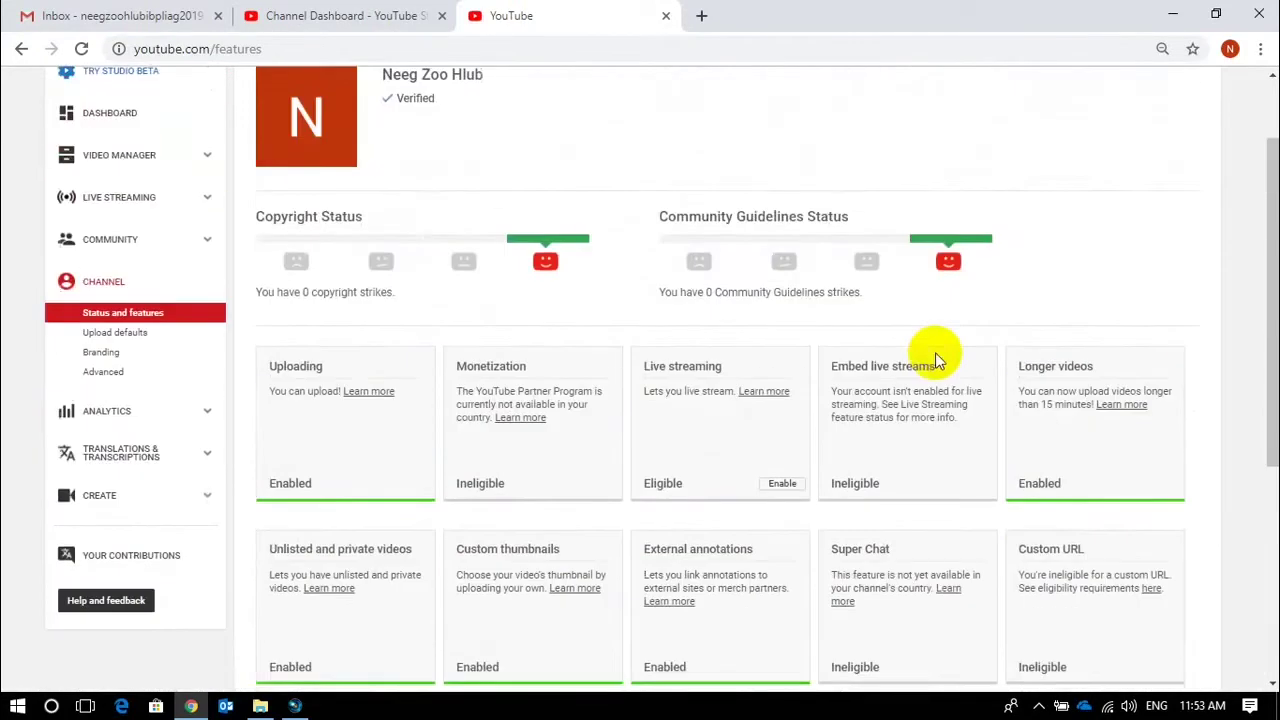
scroll(762, 423, "down", 1)
scroll(770, 420, "up", 1)
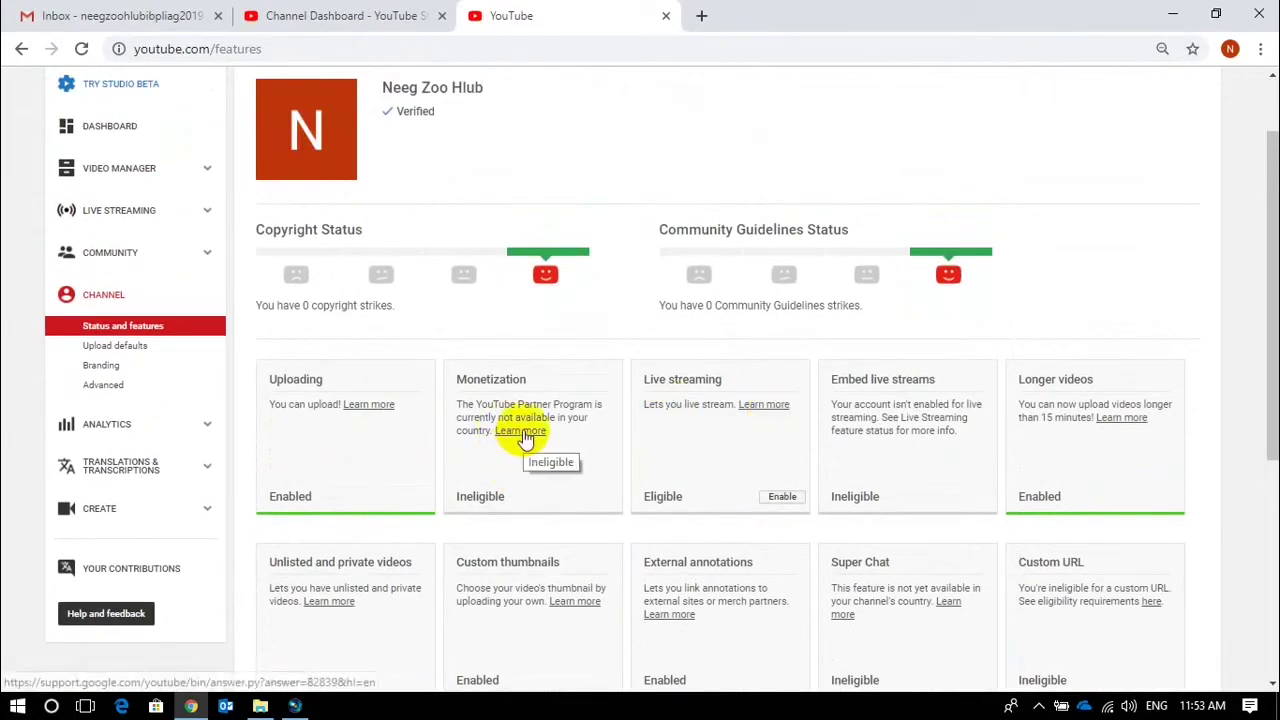
Open the Partner Program help article from Monetization and scroll to Minimum eligibility requirements.
left_click(521, 432)
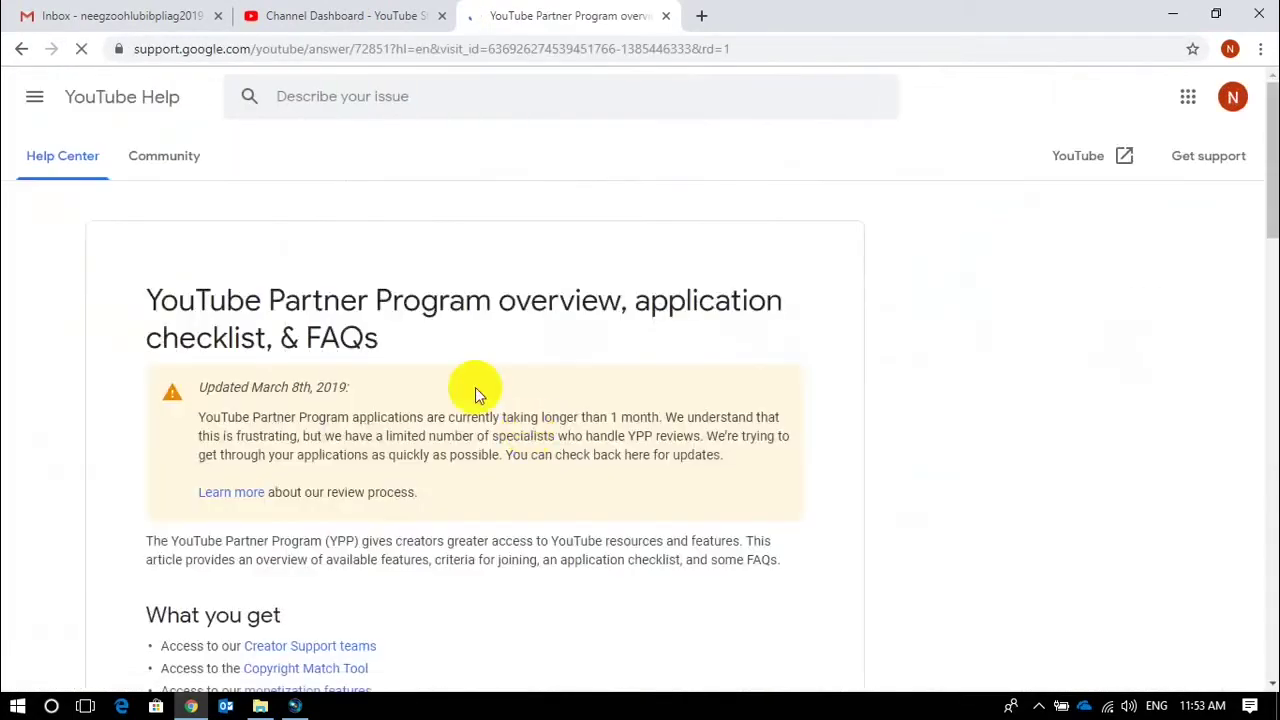
scroll(389, 369, "down", 2)
scroll(391, 366, "up", 1)
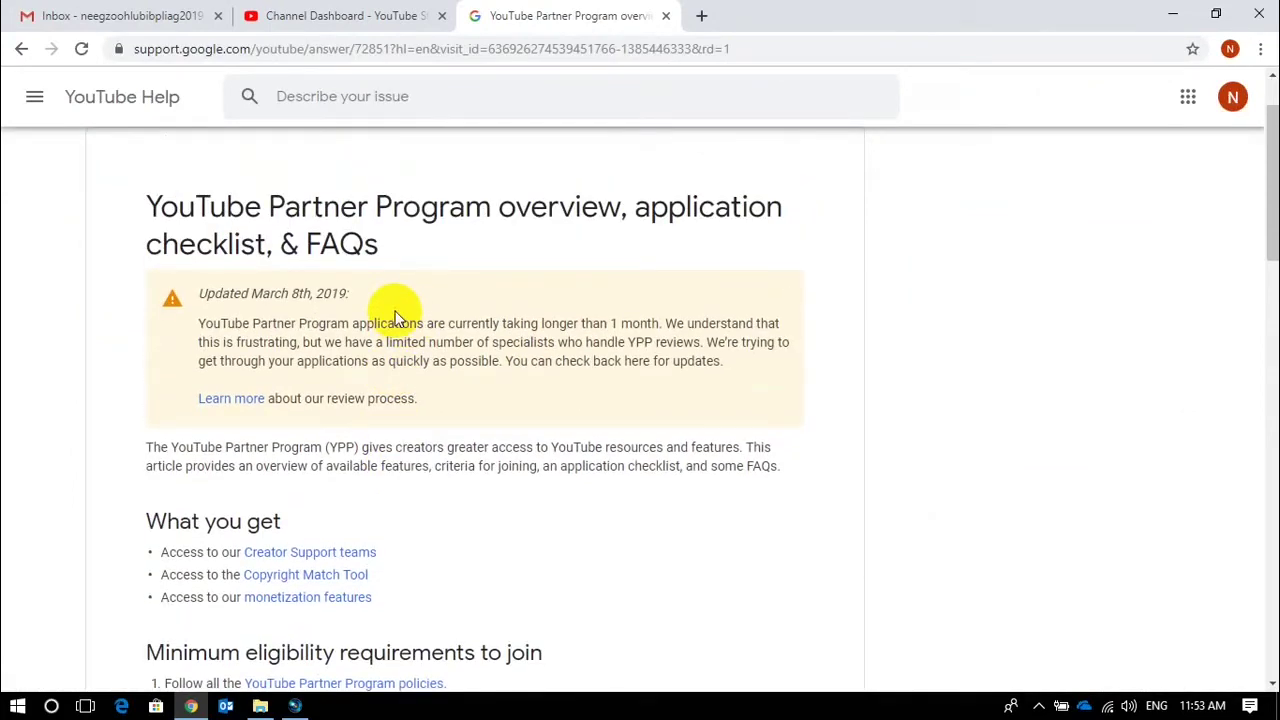
scroll(396, 318, "down", 1)
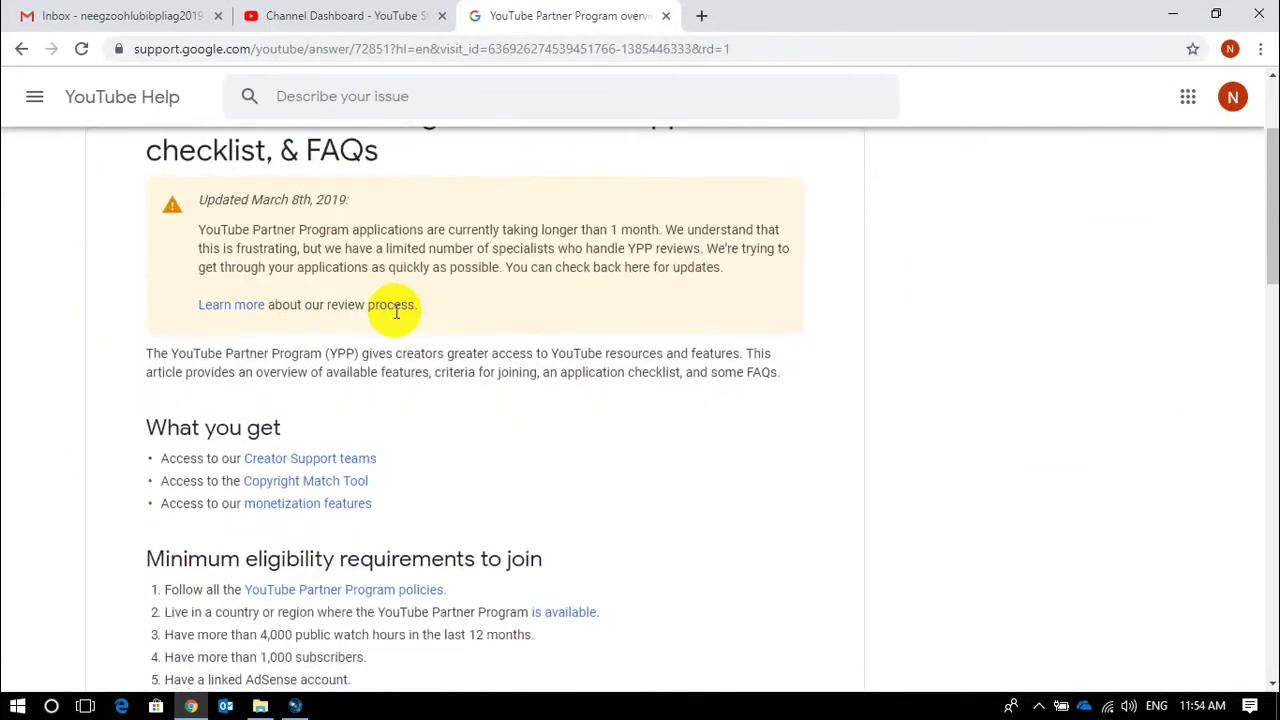
scroll(396, 311, "down", 3)
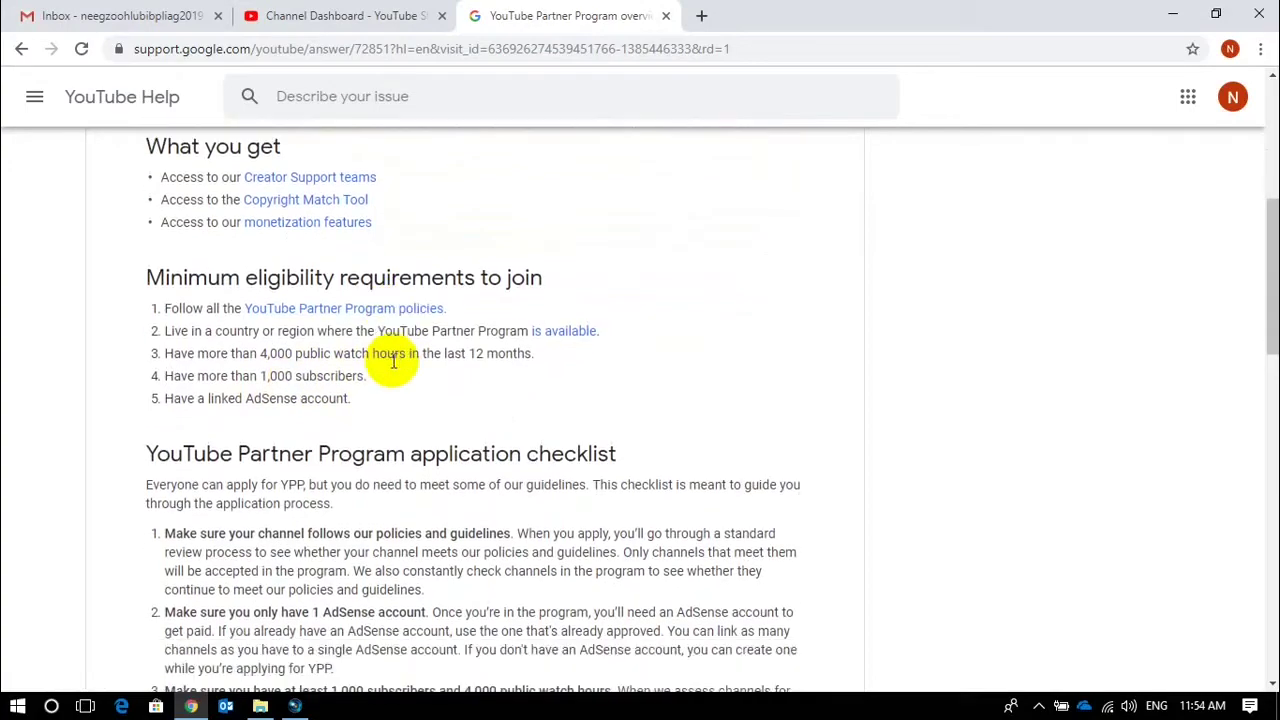
scroll(391, 357, "down", 2)
scroll(395, 360, "down", 5)
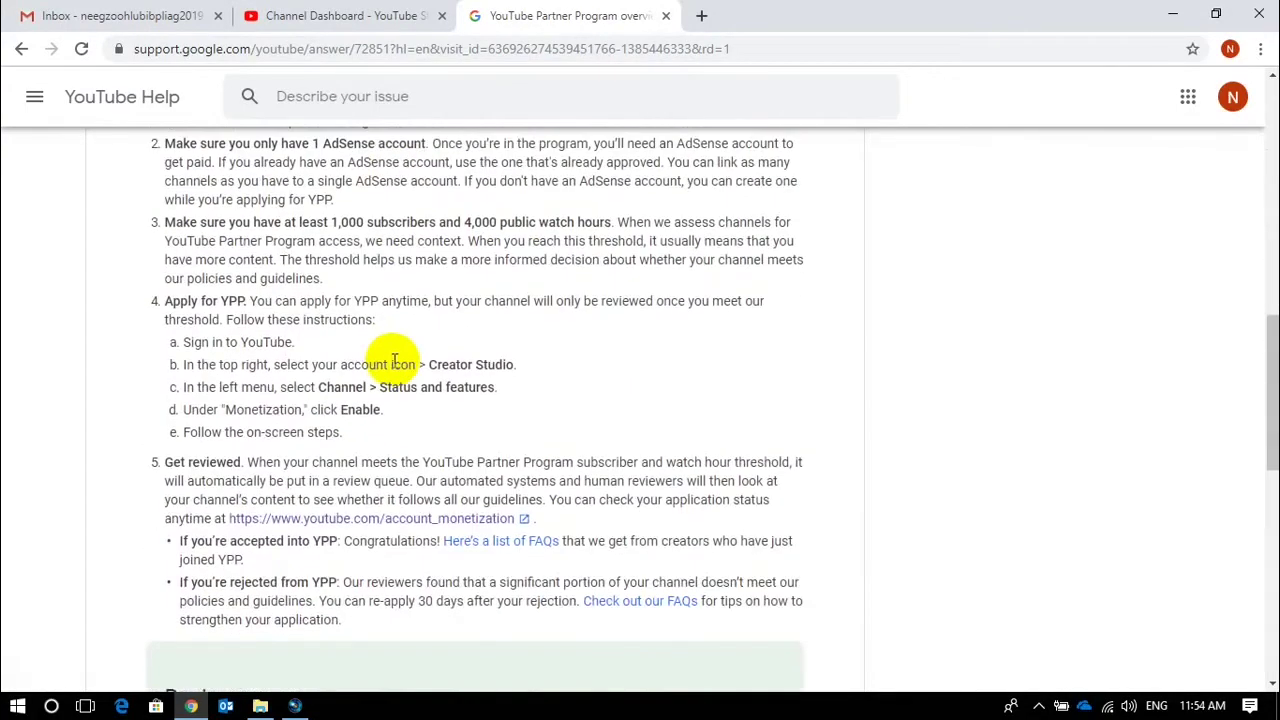
scroll(395, 362, "up", 6)
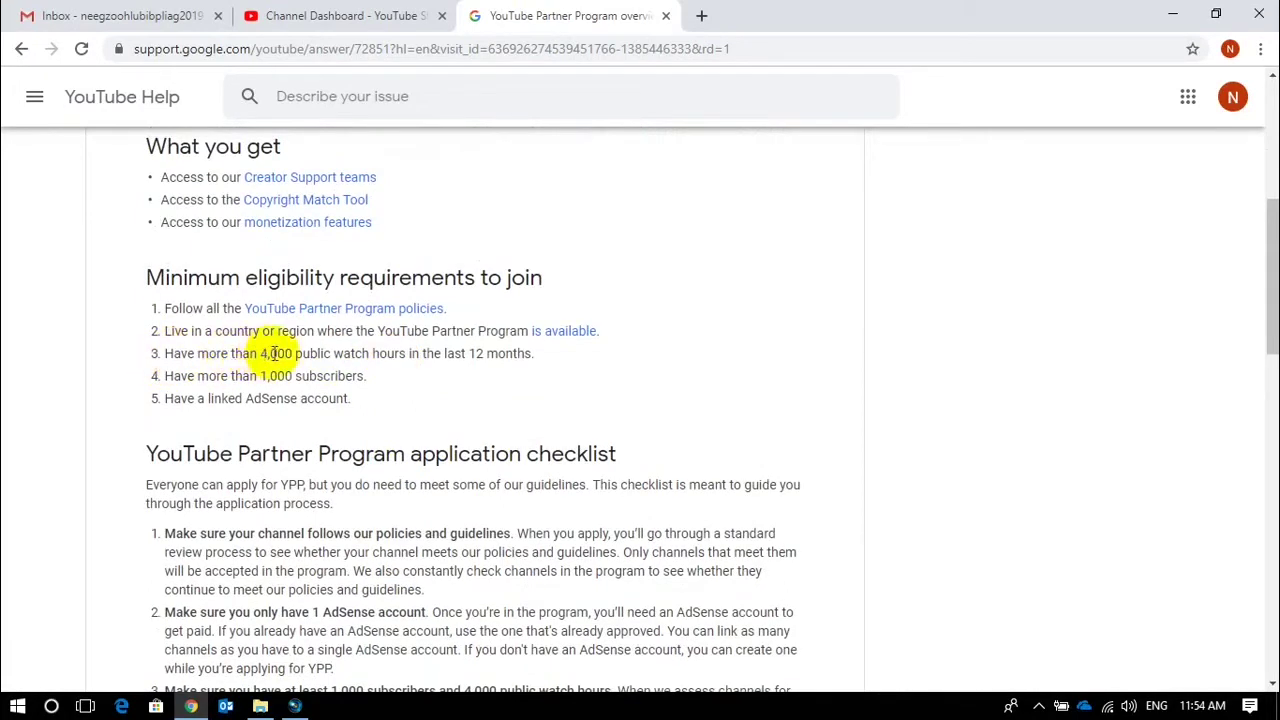
Highlight the 4,000 watch hours and 1,000 subscribers requirements, then view the Channel Dashboard tab.
left_click_drag(257, 353, 293, 353)
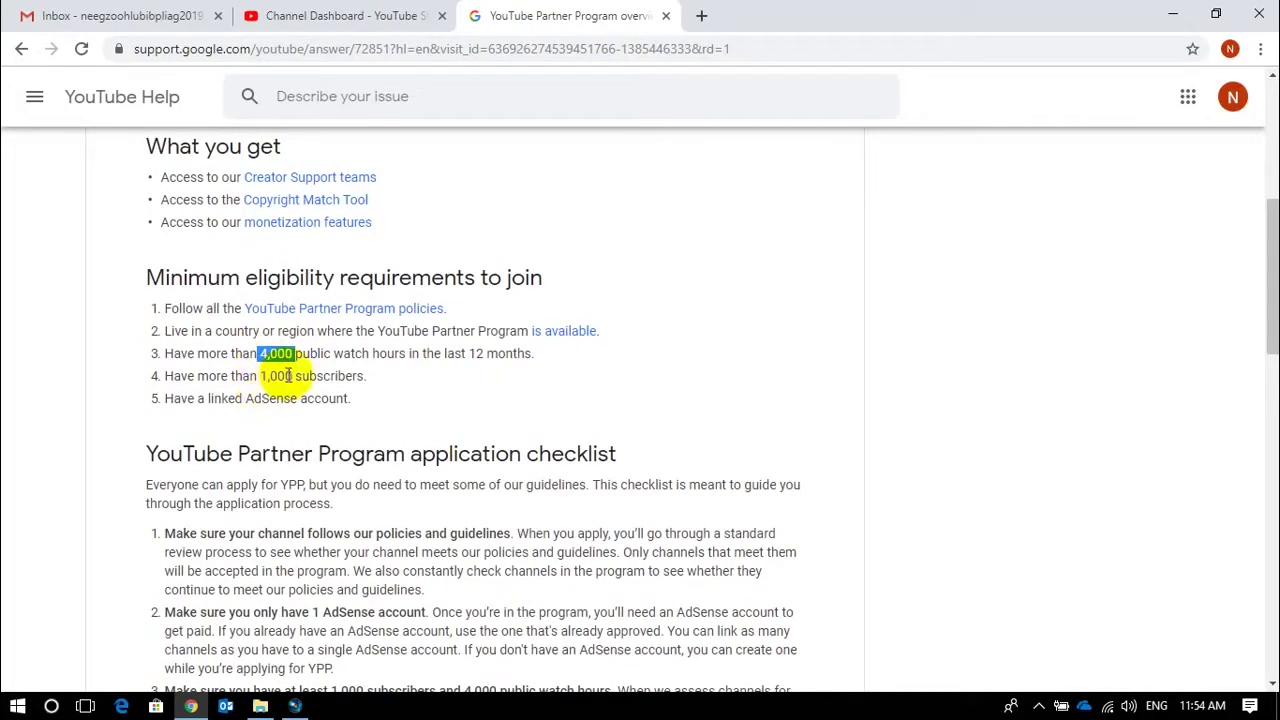
left_click(200, 372)
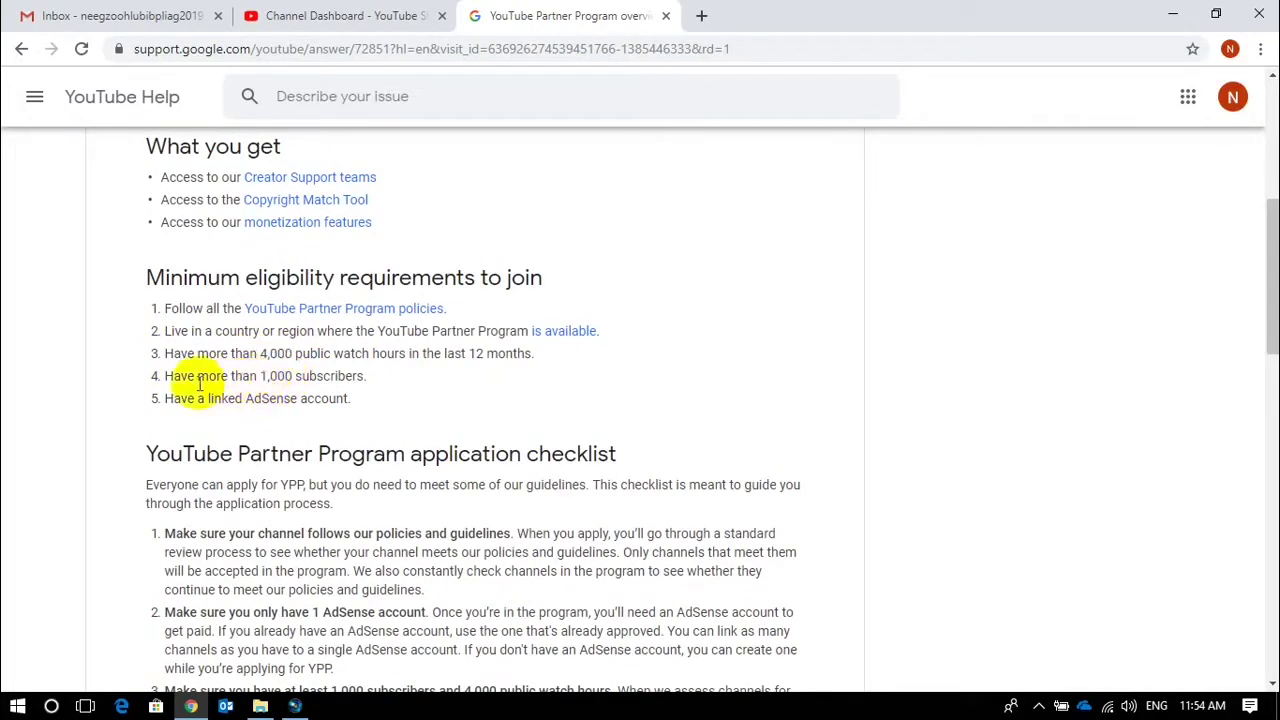
left_click_drag(258, 377, 293, 377)
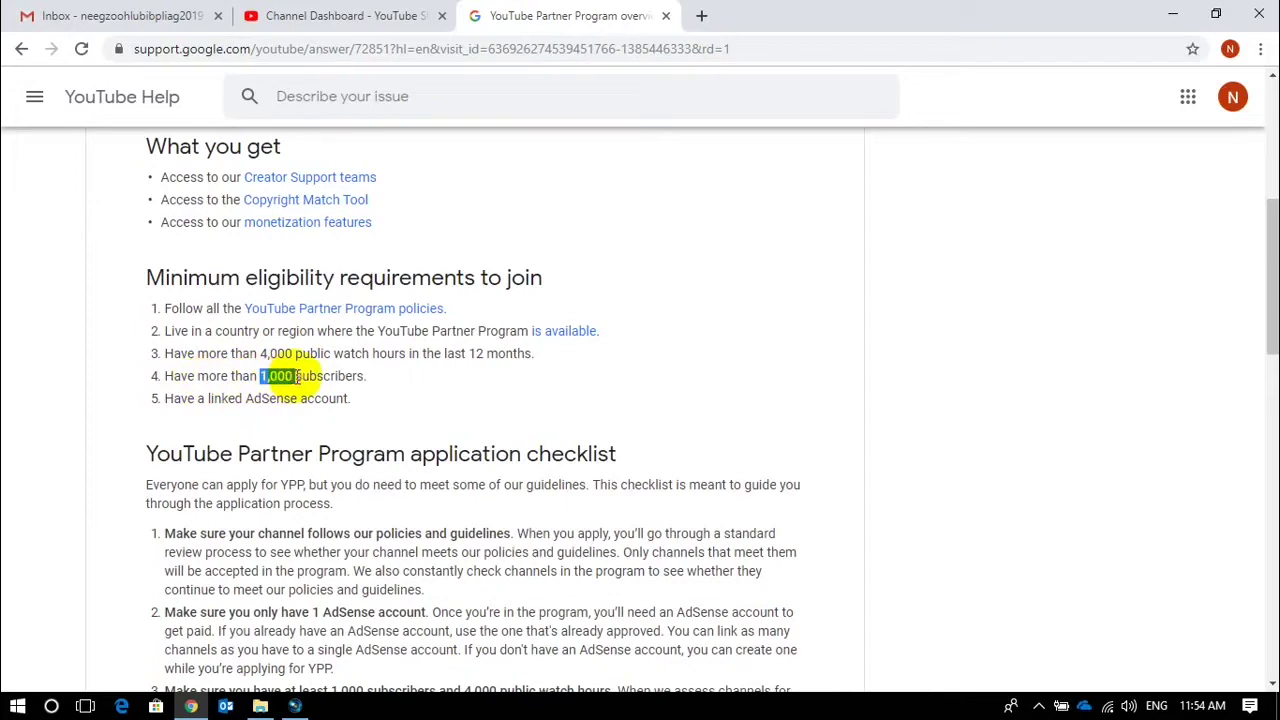
left_click(300, 378)
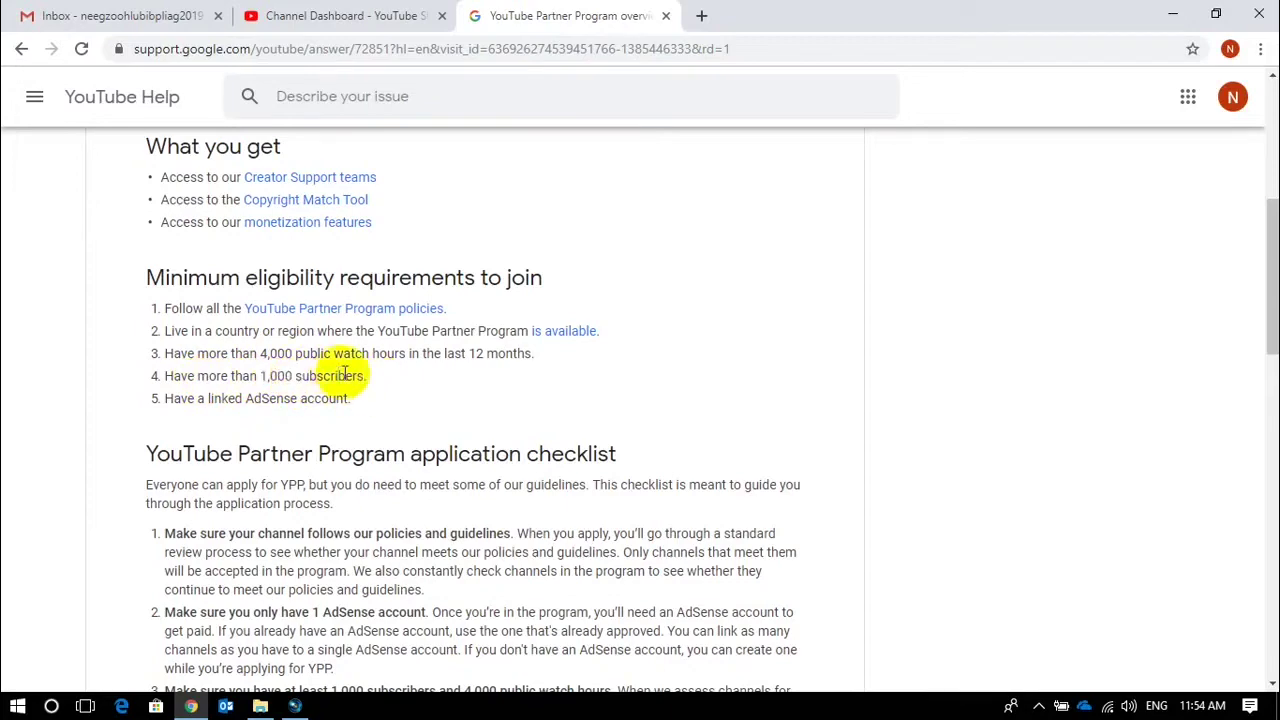
scroll(349, 375, "up", 5)
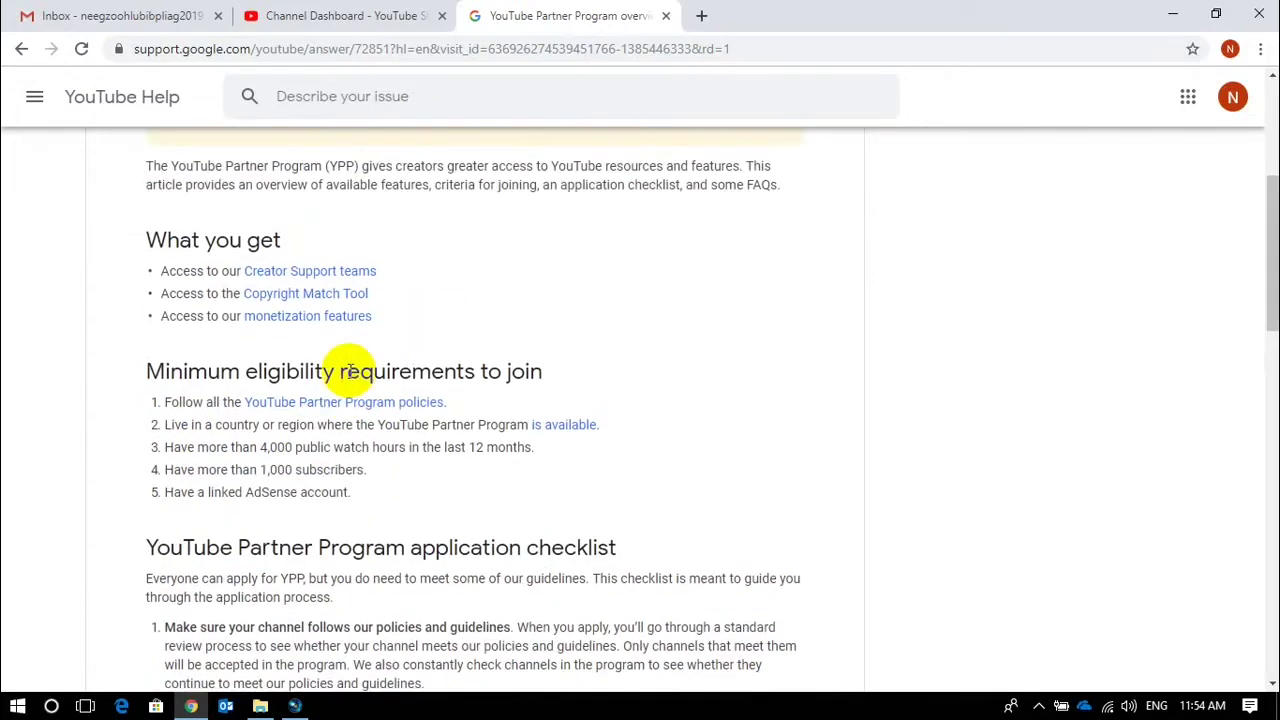
scroll(349, 375, "up", 2)
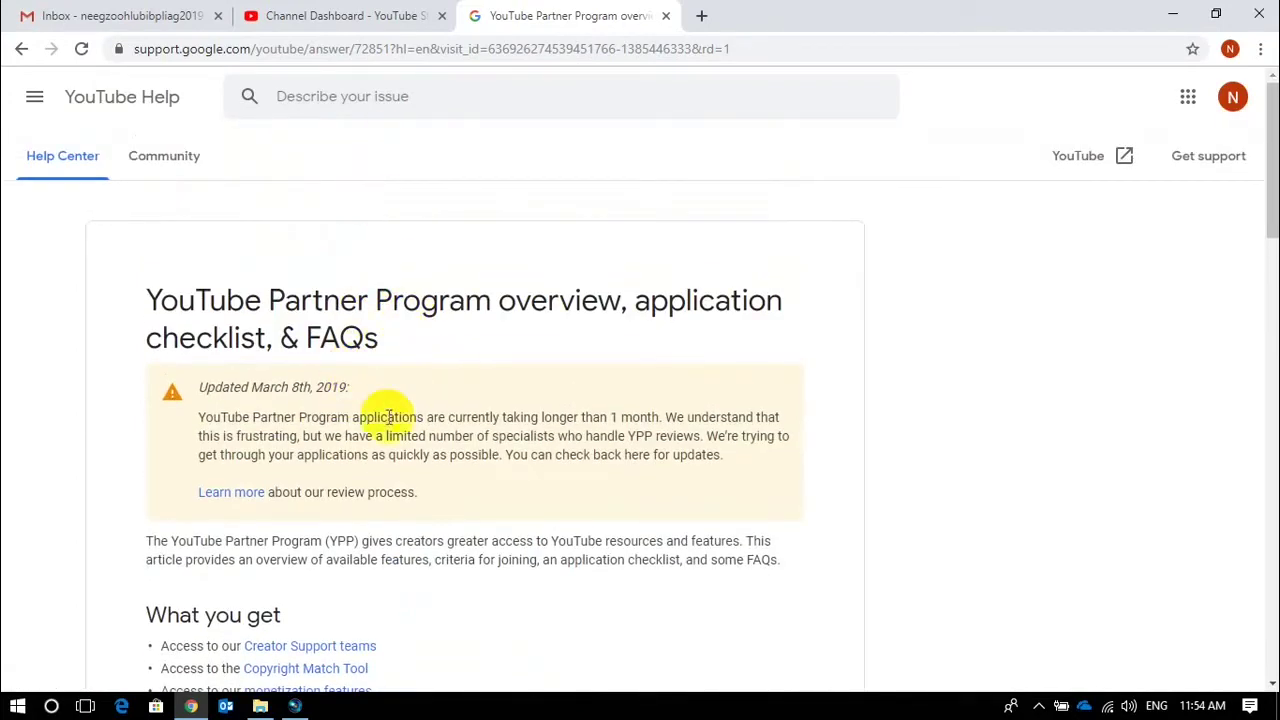
left_click(335, 15)
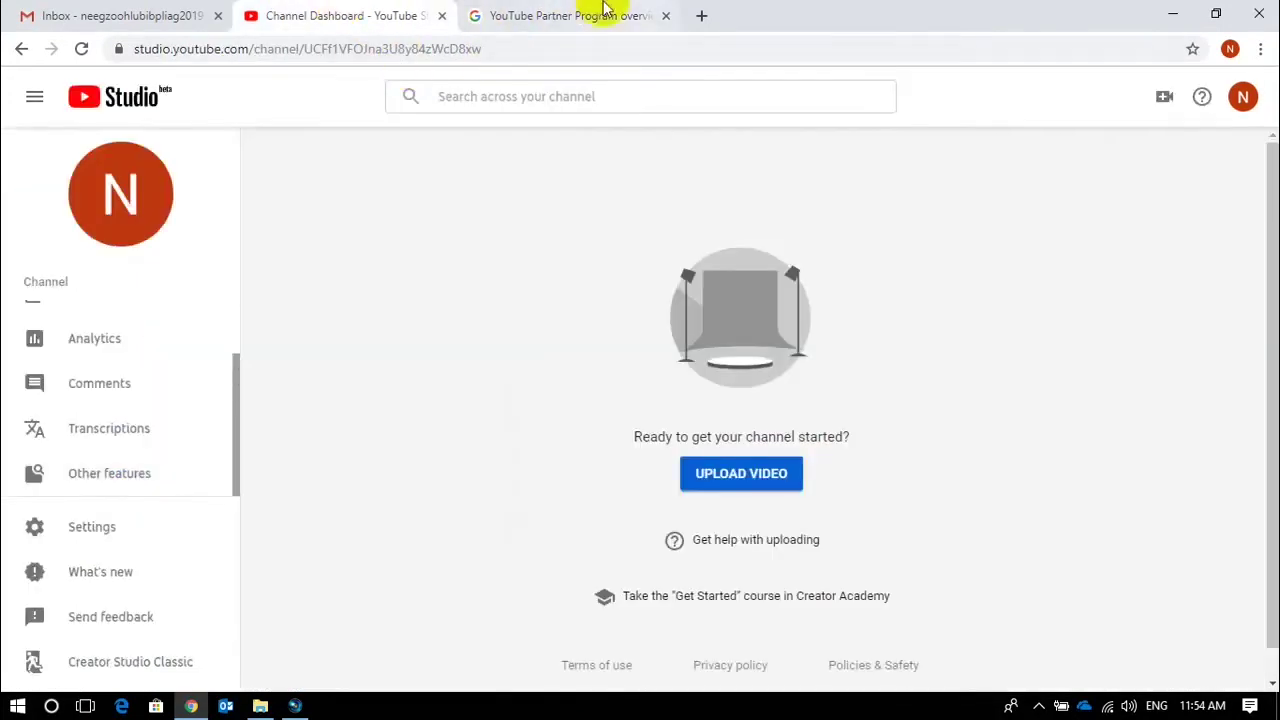
Go back from the help article to the channel's Status and features page.
left_click(590, 15)
left_click(21, 48)
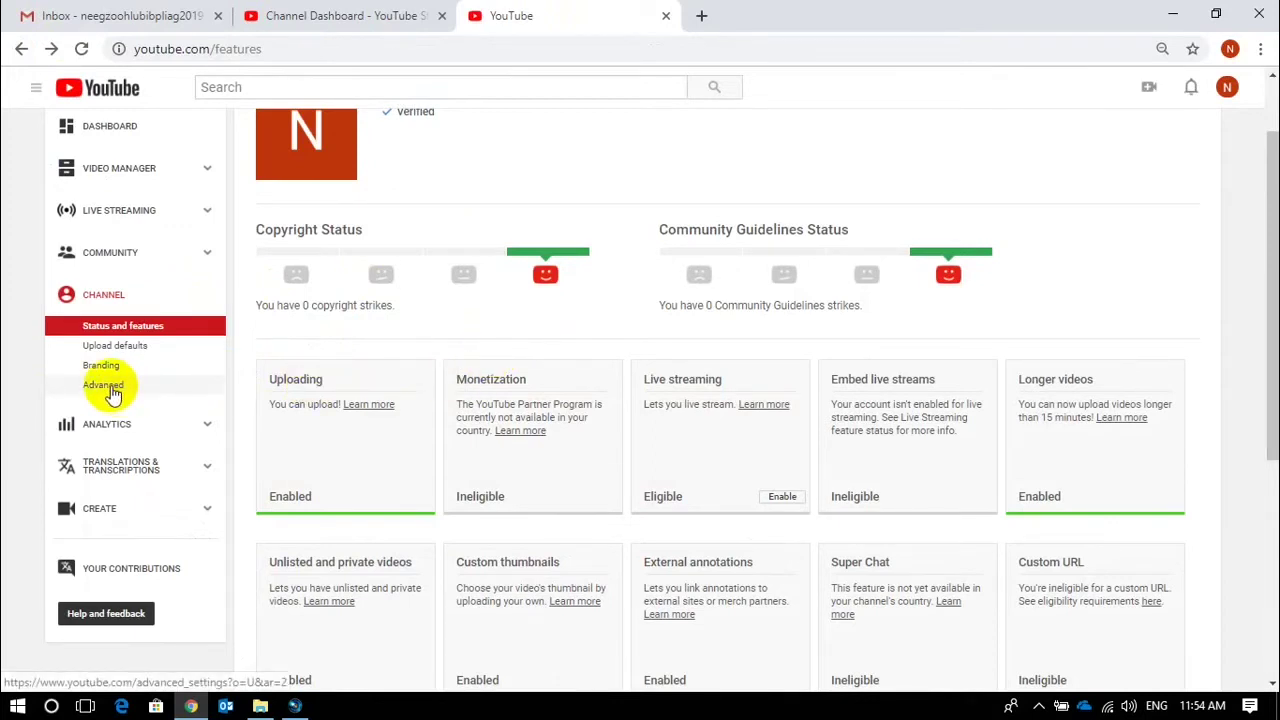
Open the channel's Advanced settings and change the country from Laos to Thailand.
left_click(110, 391)
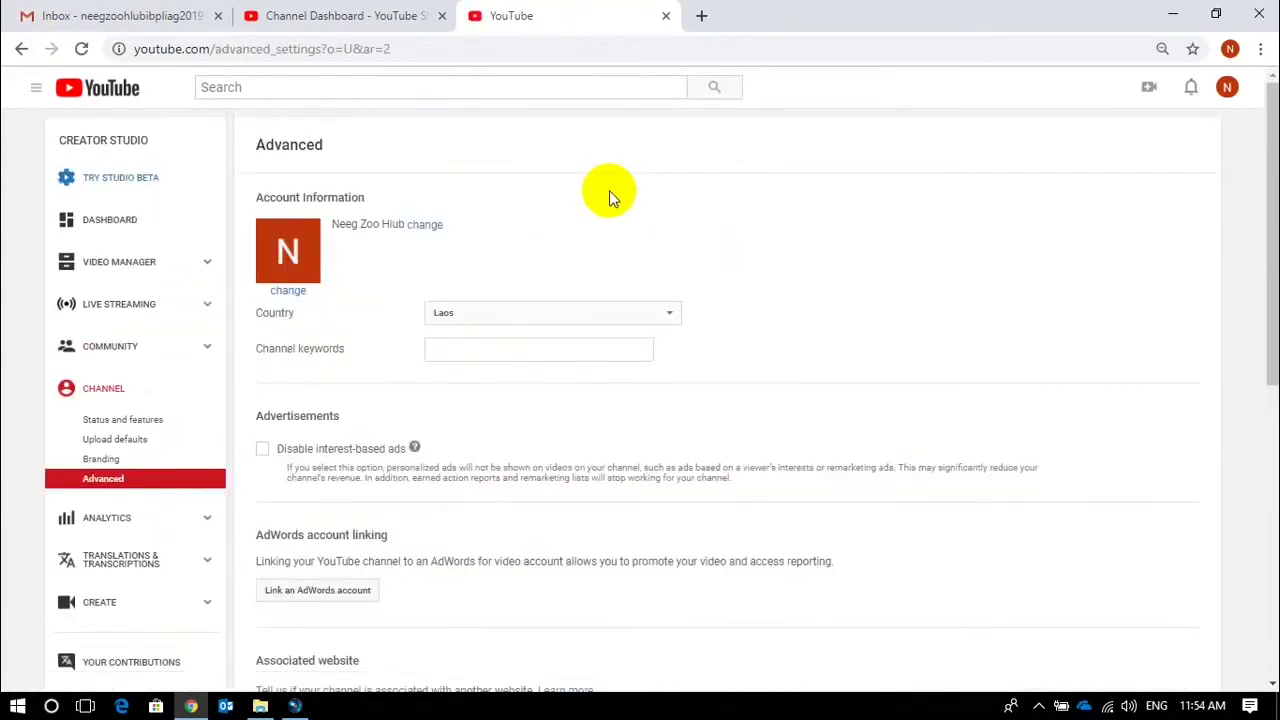
scroll(654, 211, "down", 4)
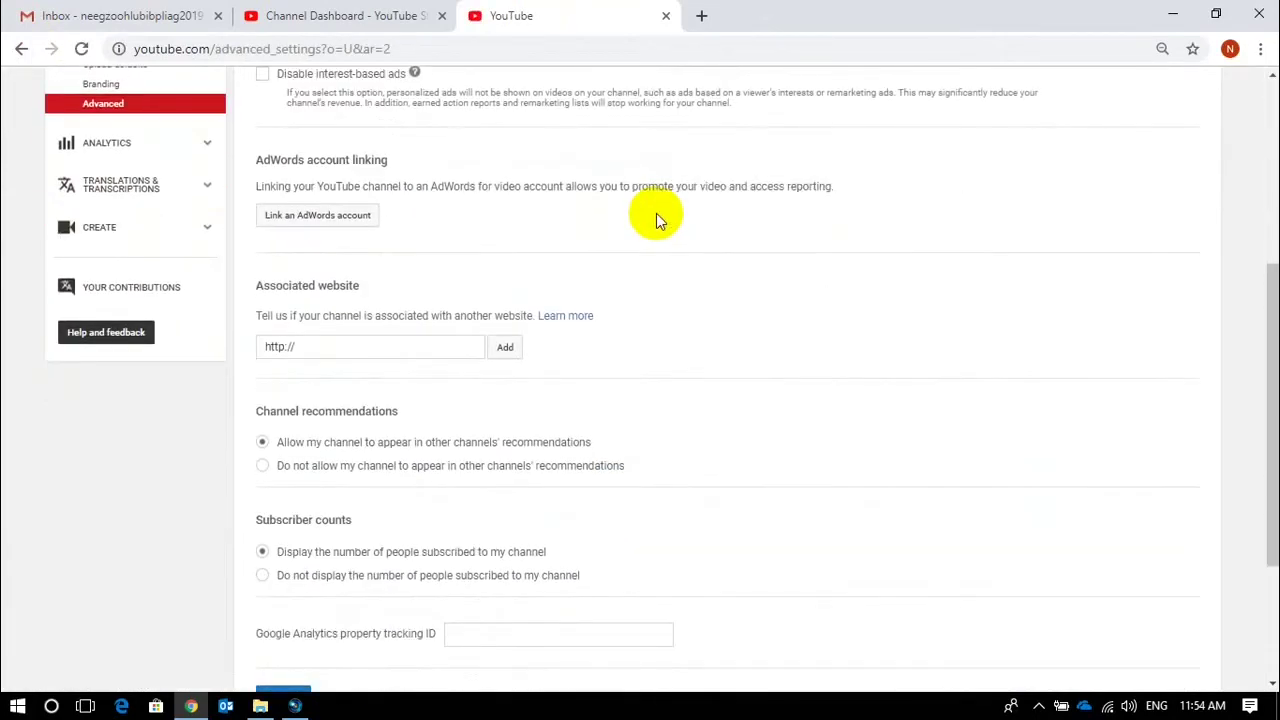
scroll(656, 213, "up", 4)
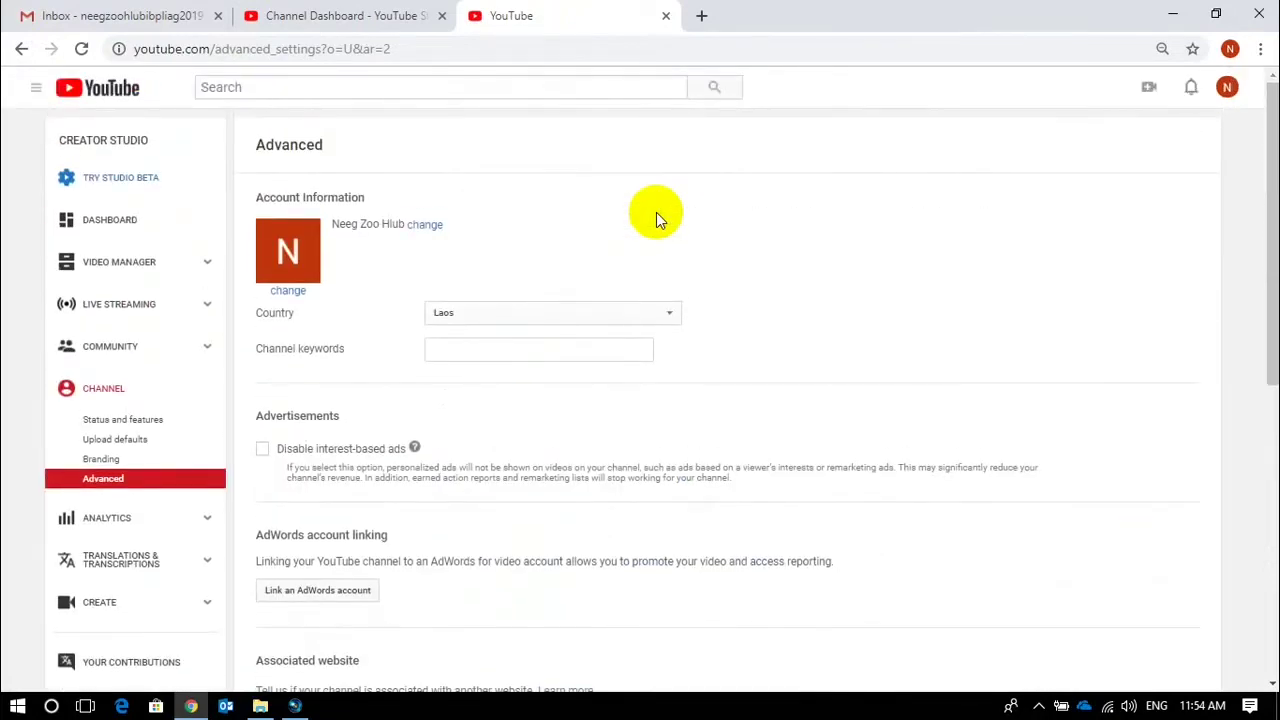
scroll(657, 214, "down", 6)
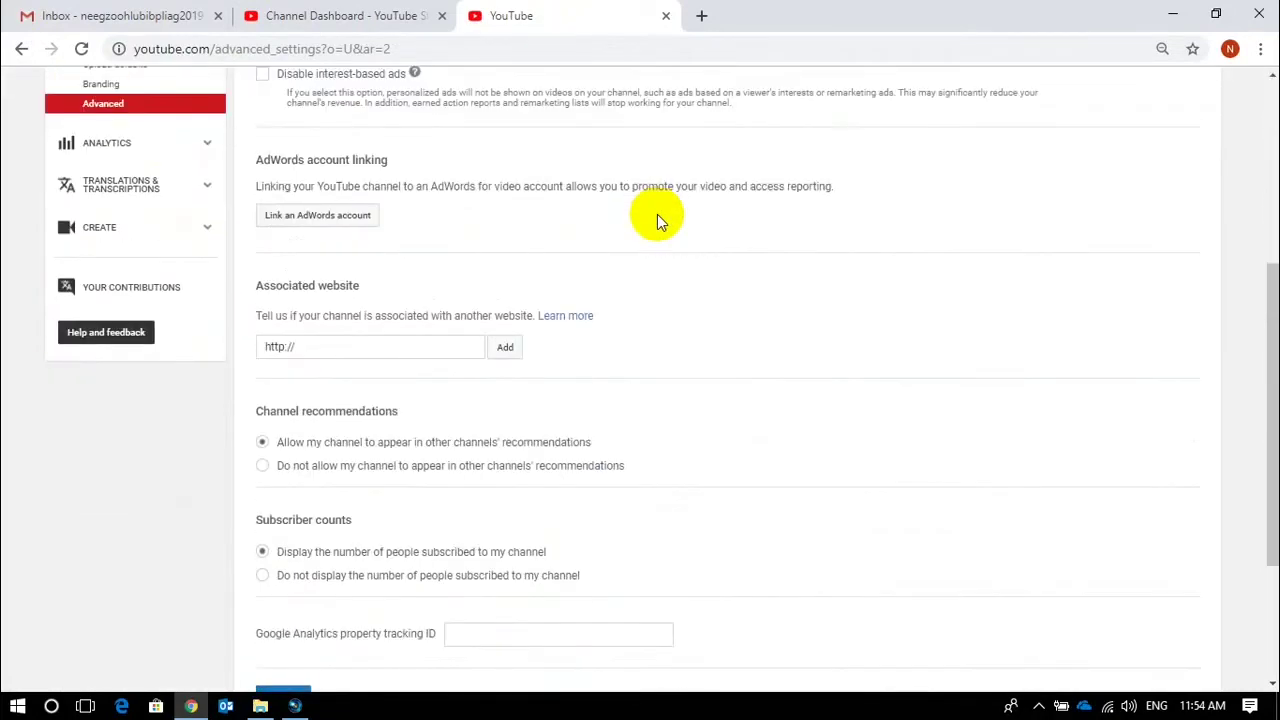
scroll(657, 214, "up", 5)
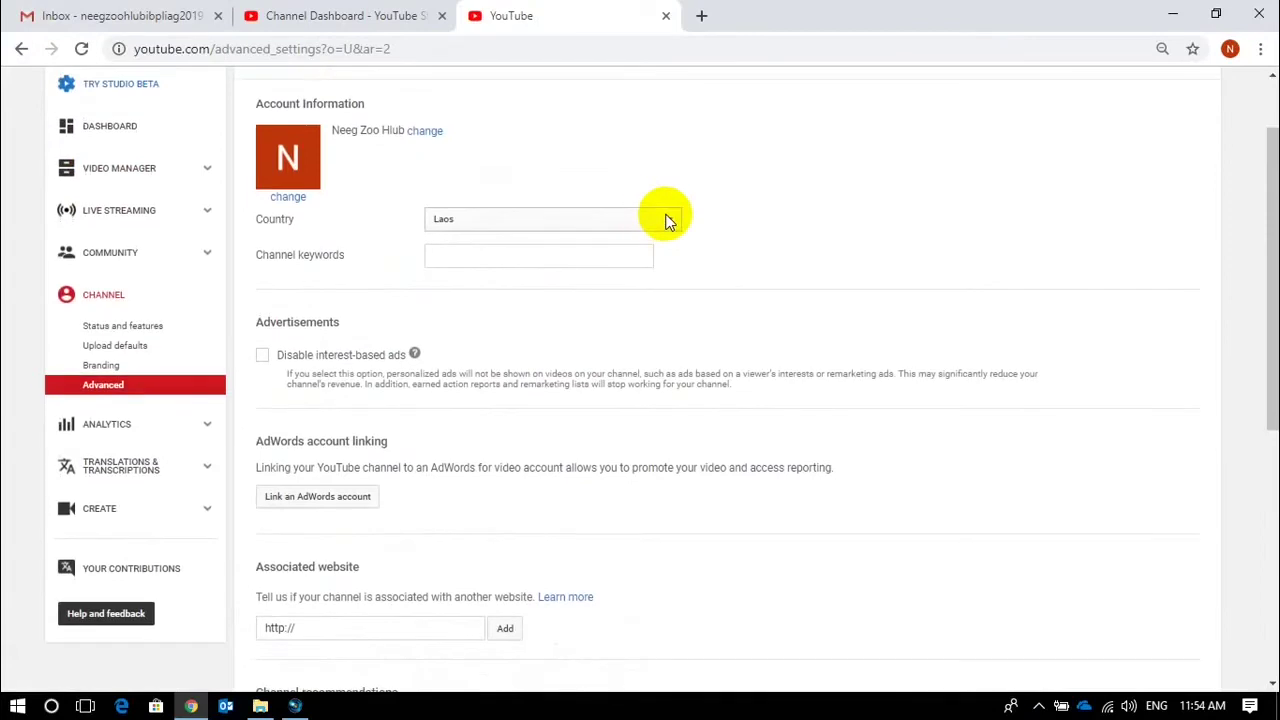
scroll(711, 181, "up", 1)
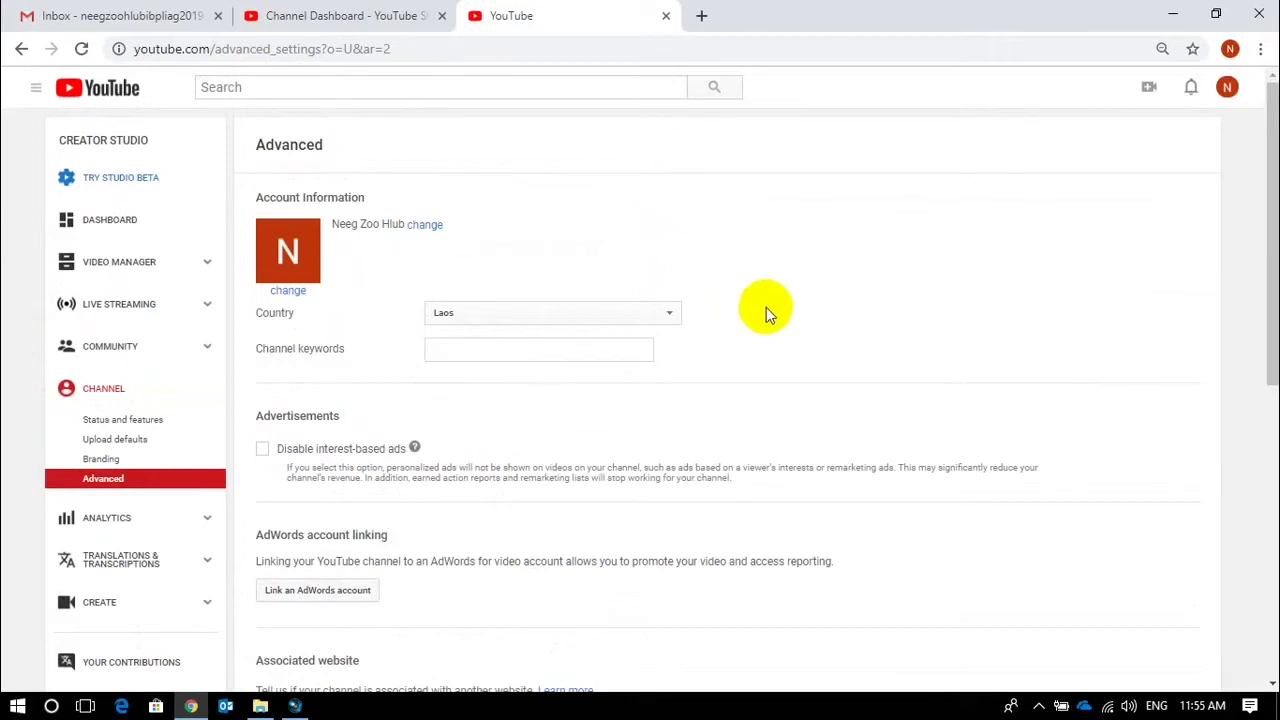
left_click(583, 313)
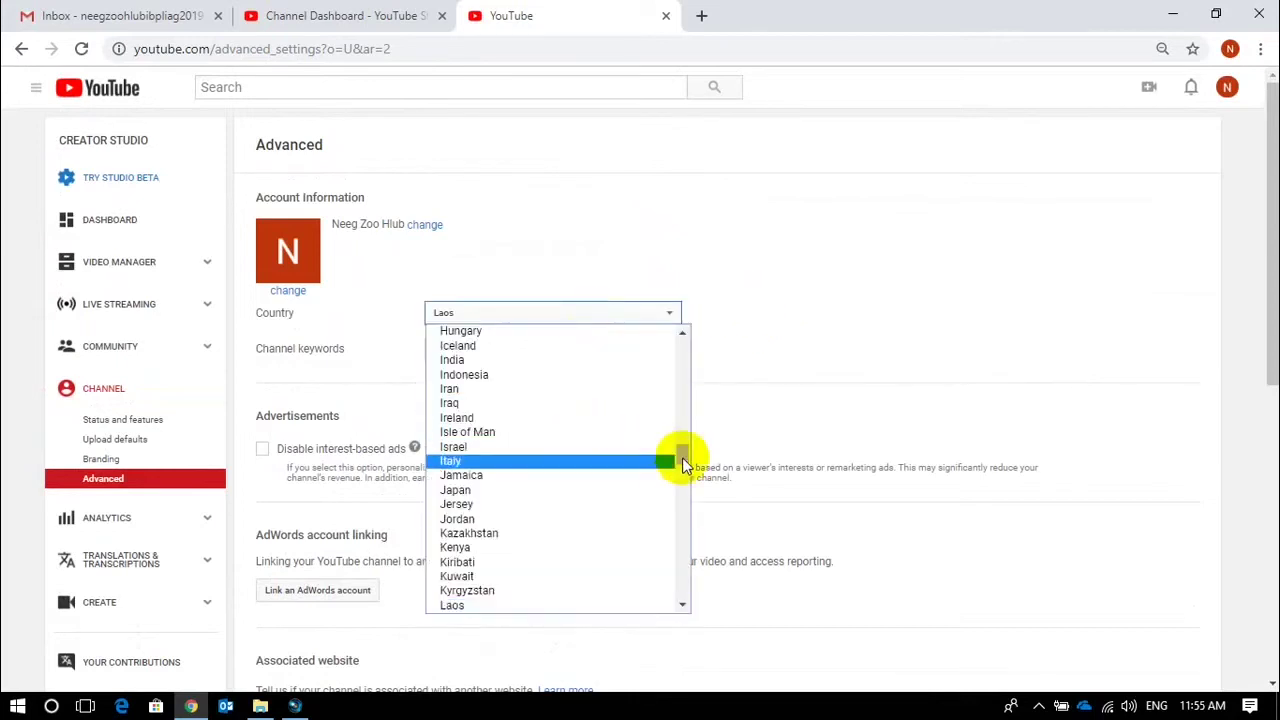
left_click_drag(680, 457, 677, 563)
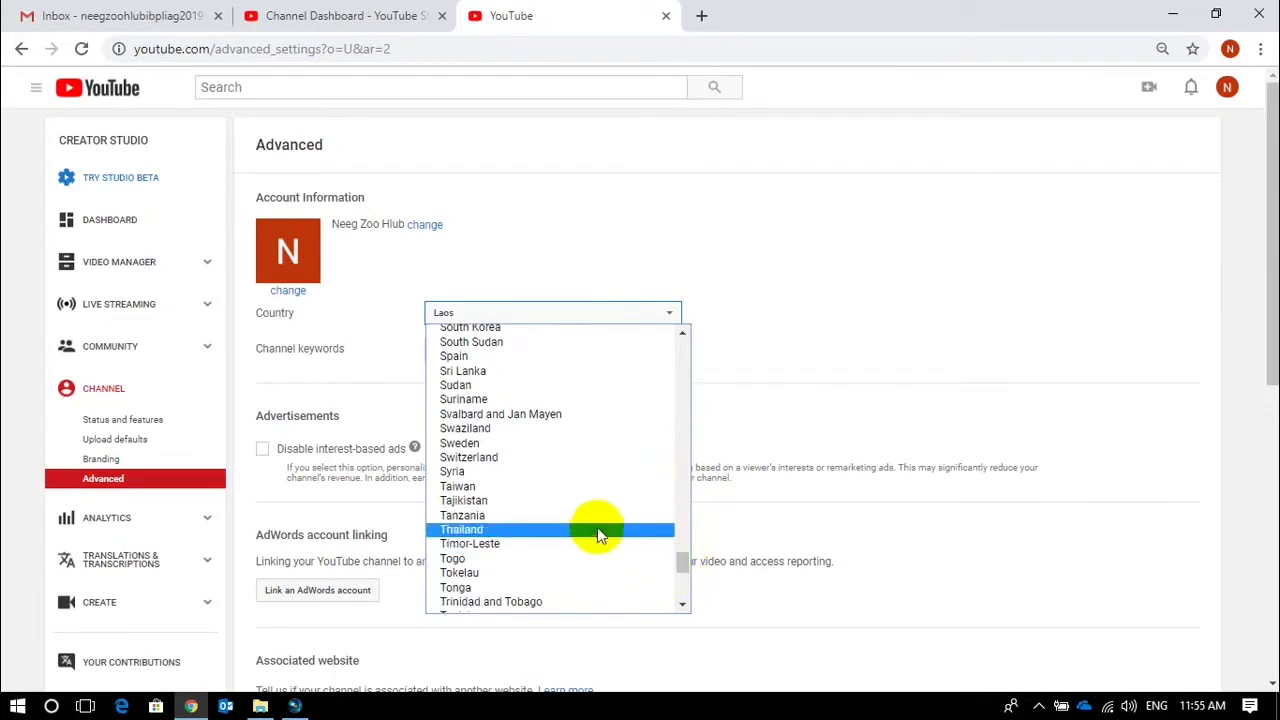
left_click(496, 530)
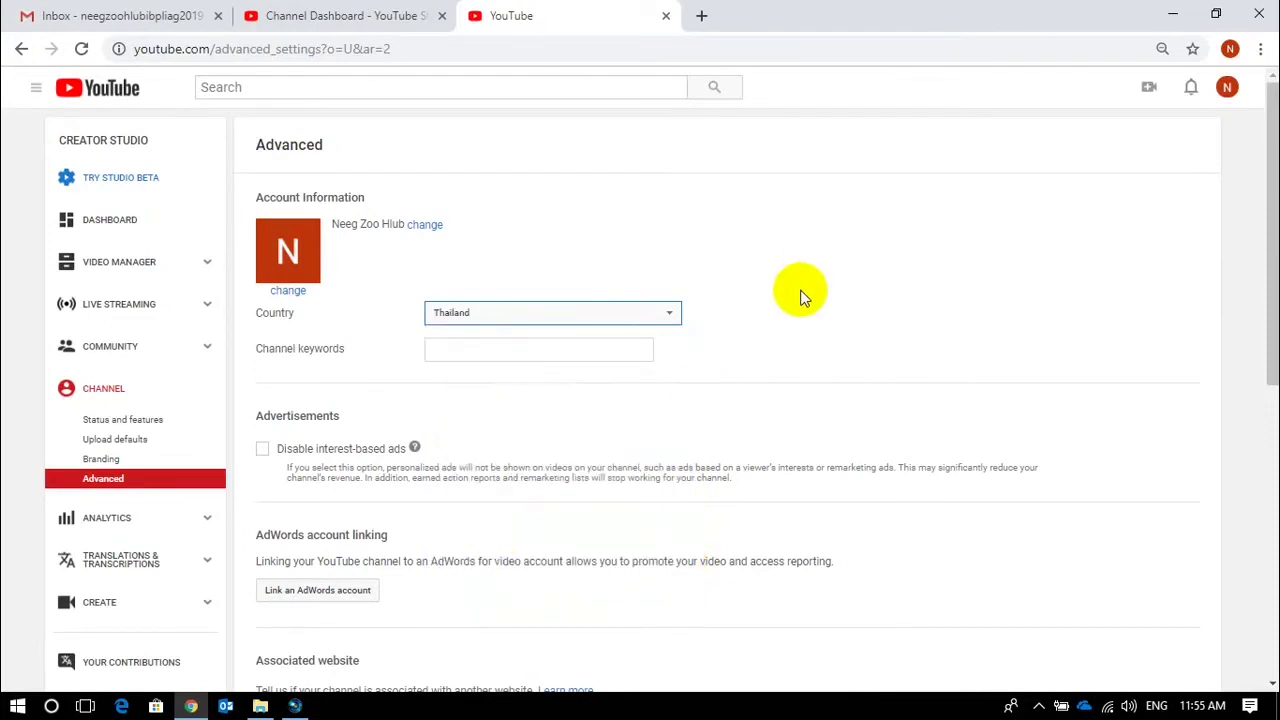
Save the Advanced settings with Thailand as country and channel keywords left blank.
scroll(764, 360, "down", 2)
scroll(764, 360, "down", 4)
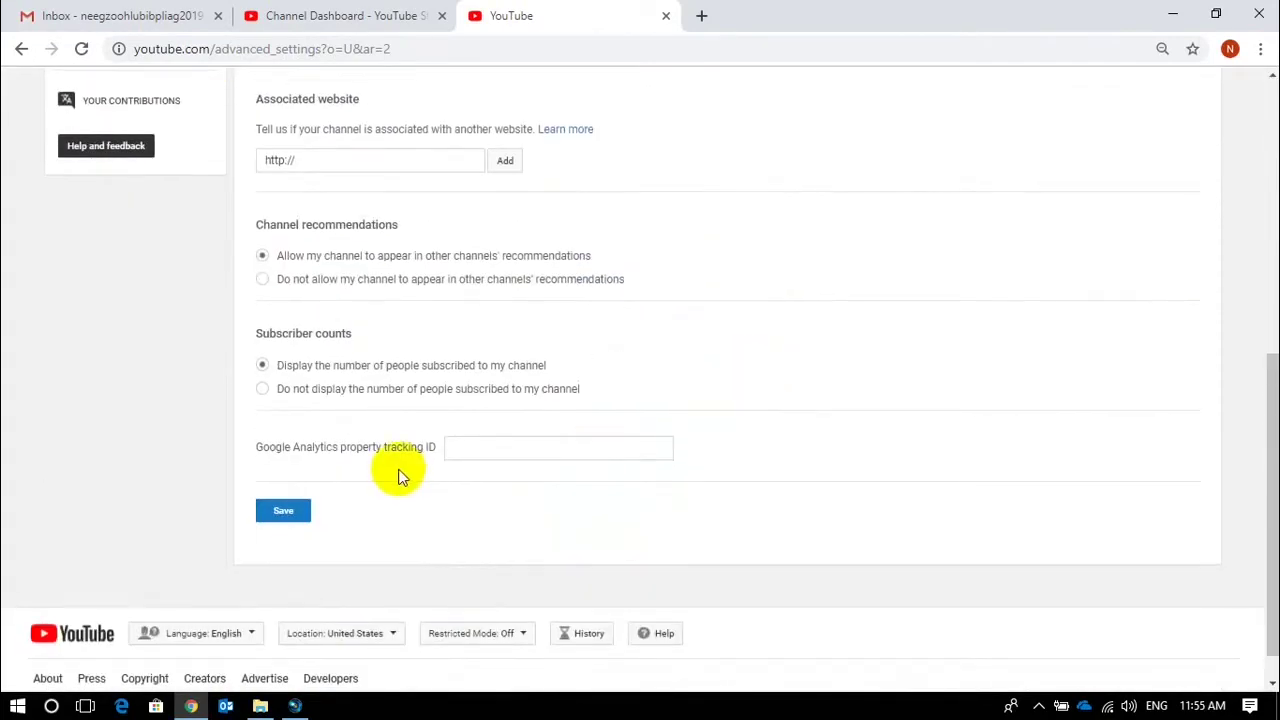
scroll(400, 470, "up", 4)
scroll(400, 475, "up", 1)
scroll(400, 470, "down", 1)
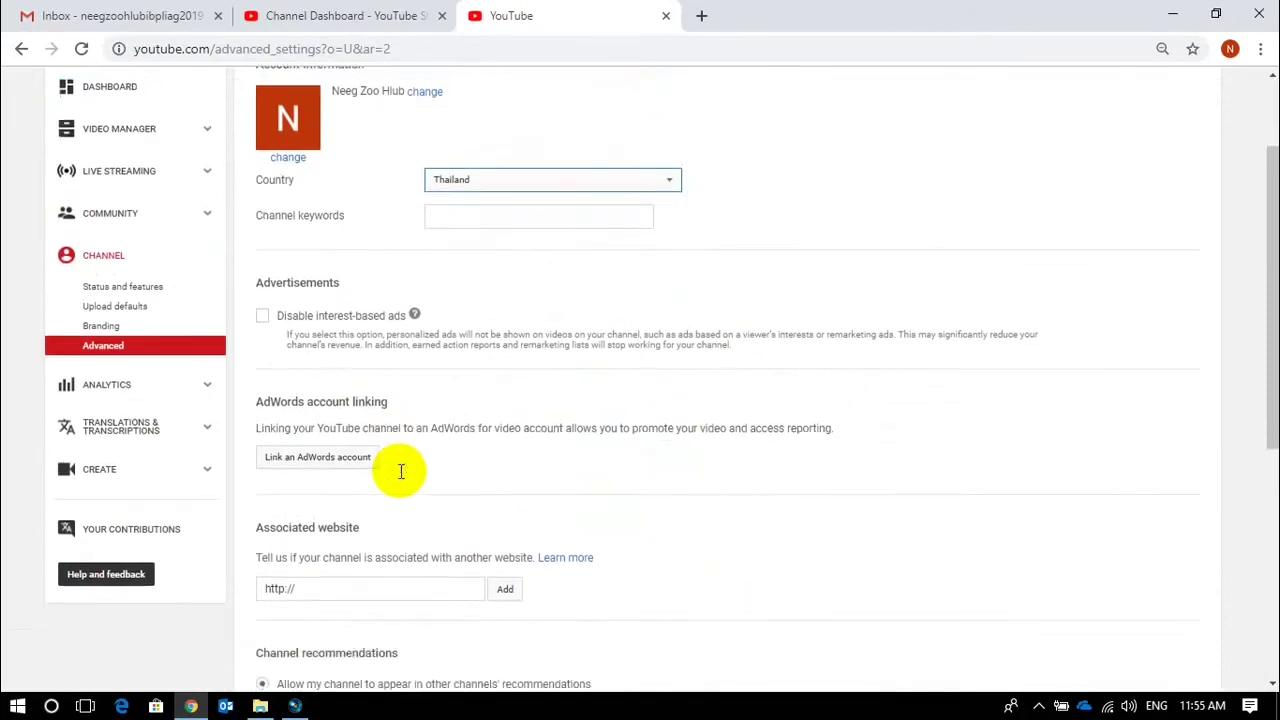
scroll(401, 471, "down", 1)
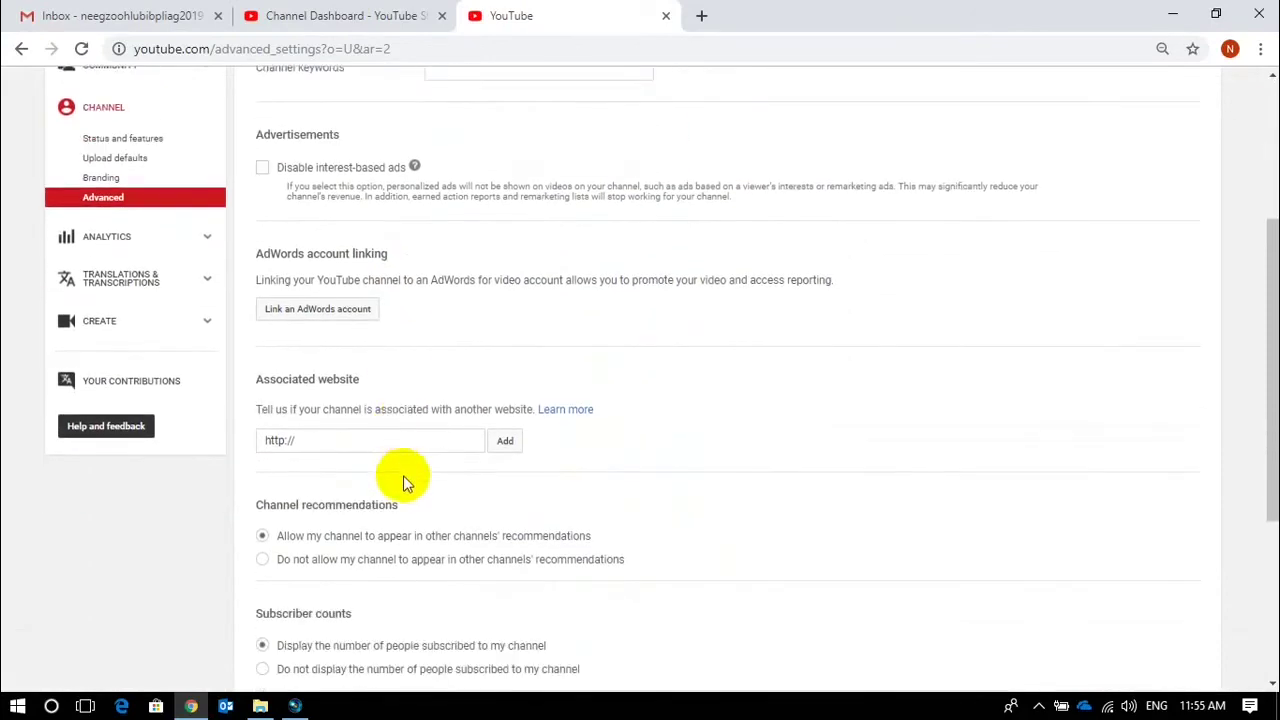
scroll(403, 475, "down", 3)
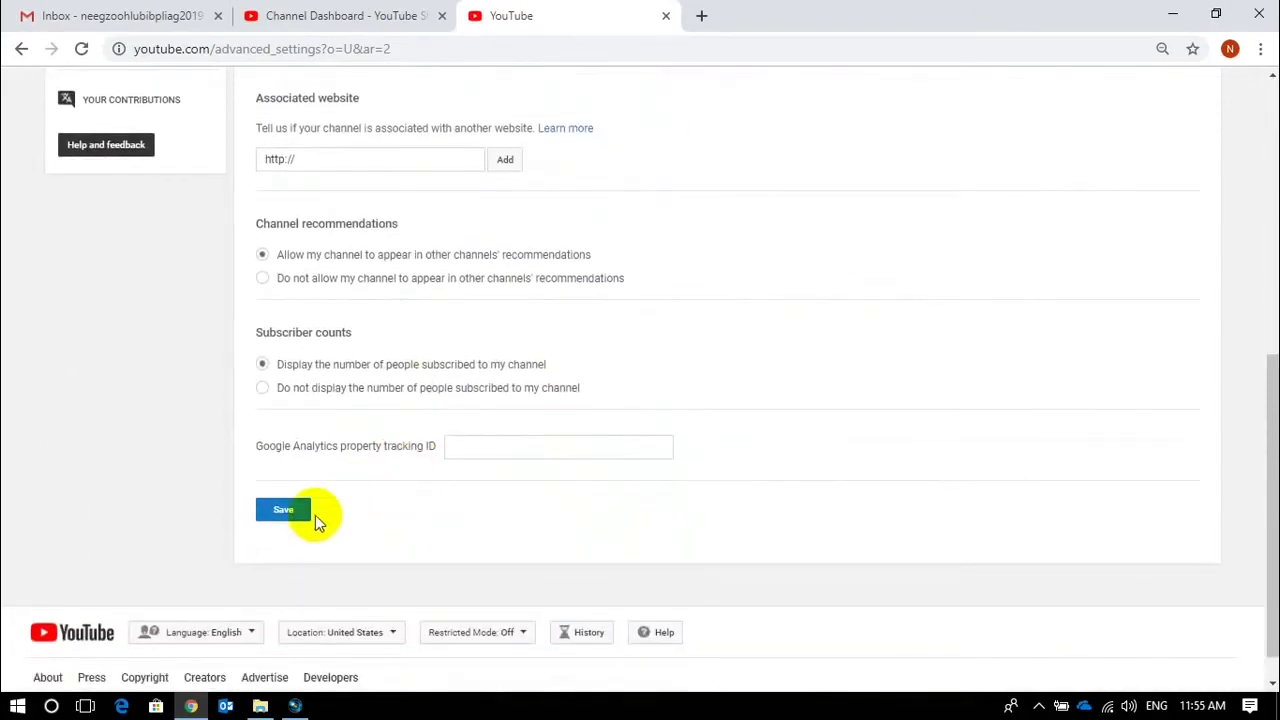
left_click(292, 512)
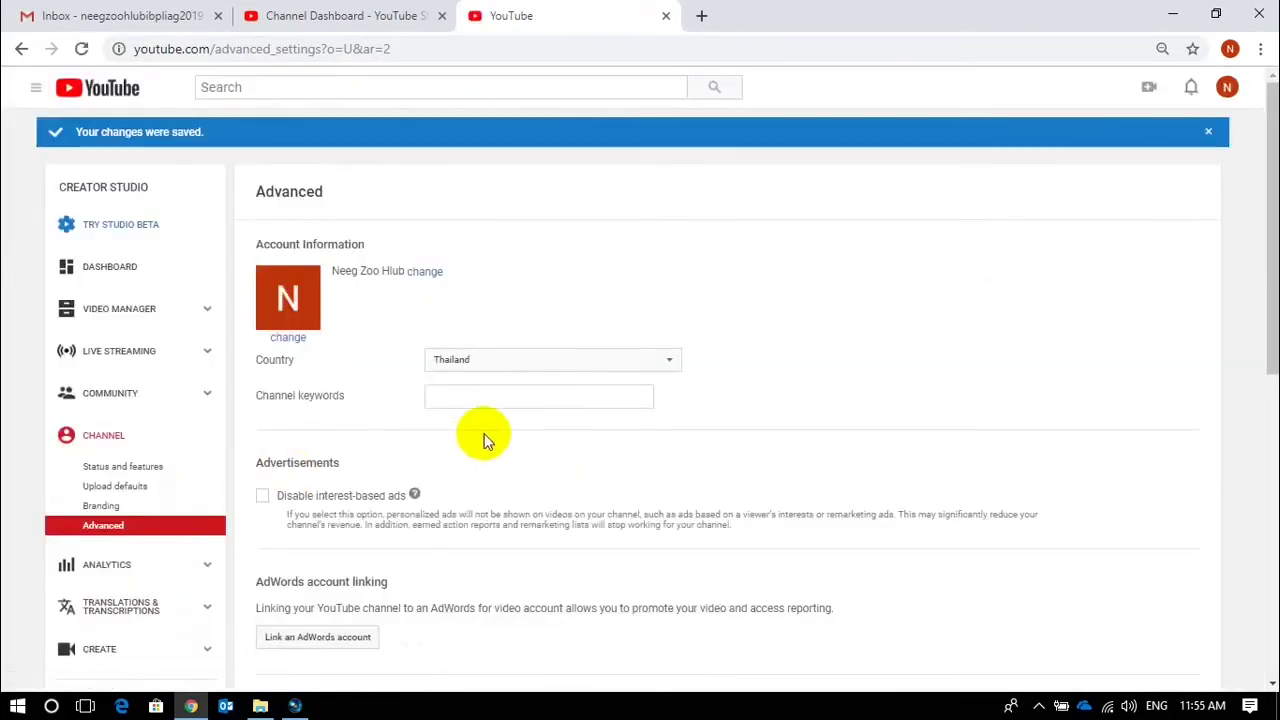
scroll(494, 428, "down", 1)
scroll(563, 400, "down", 2)
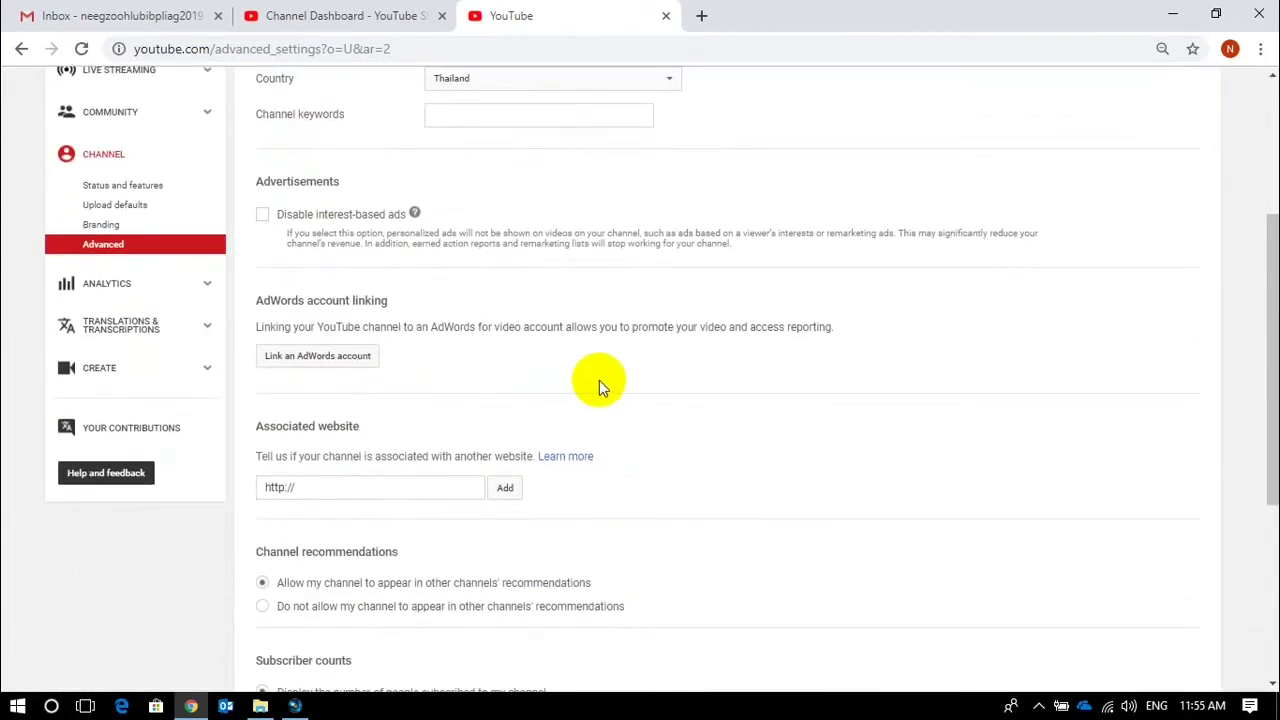
scroll(599, 380, "up", 1)
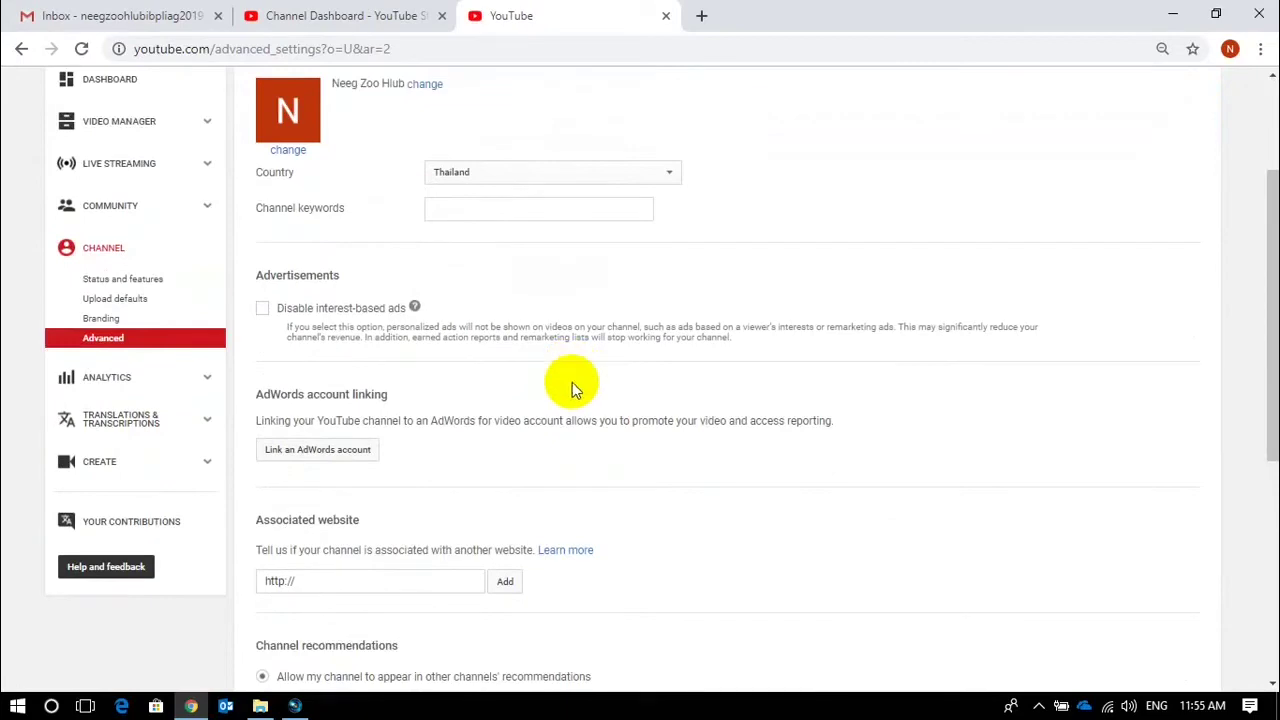
scroll(585, 385, "down", 3)
scroll(576, 390, "up", 3)
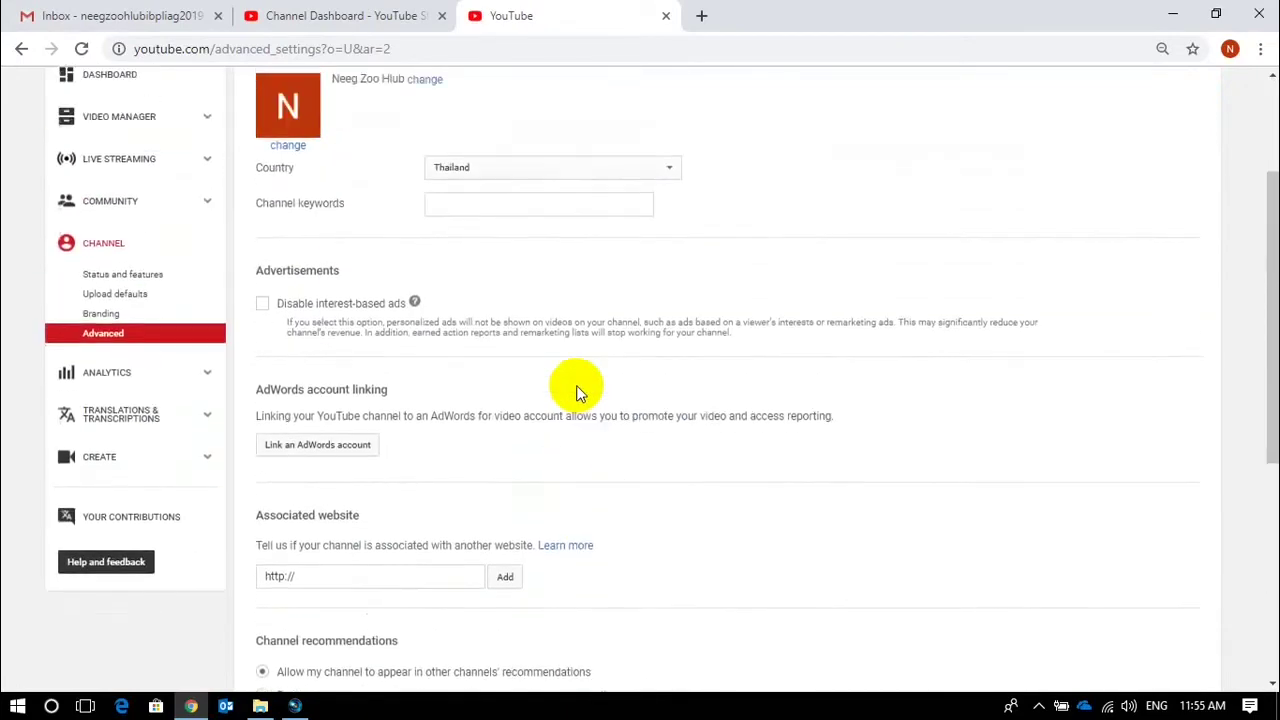
From Status and features, enable Monetization to view the four steps to apply.
left_click(140, 280)
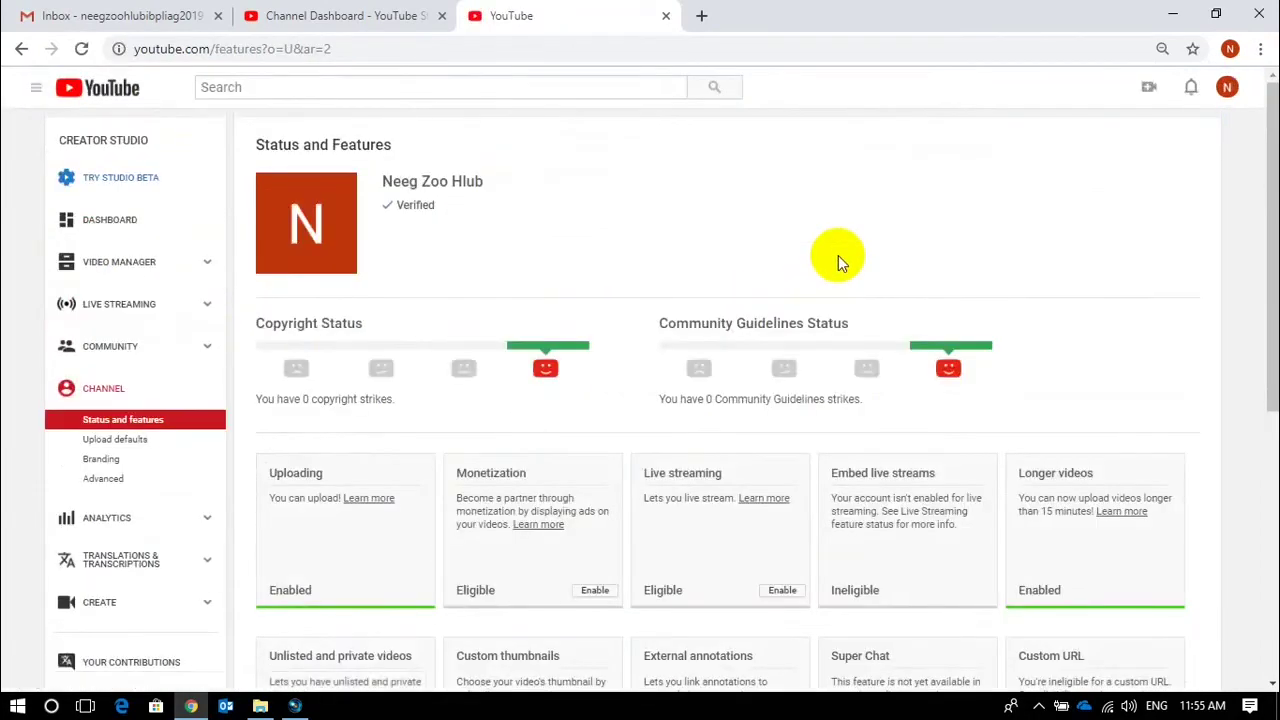
scroll(679, 262, "down", 1)
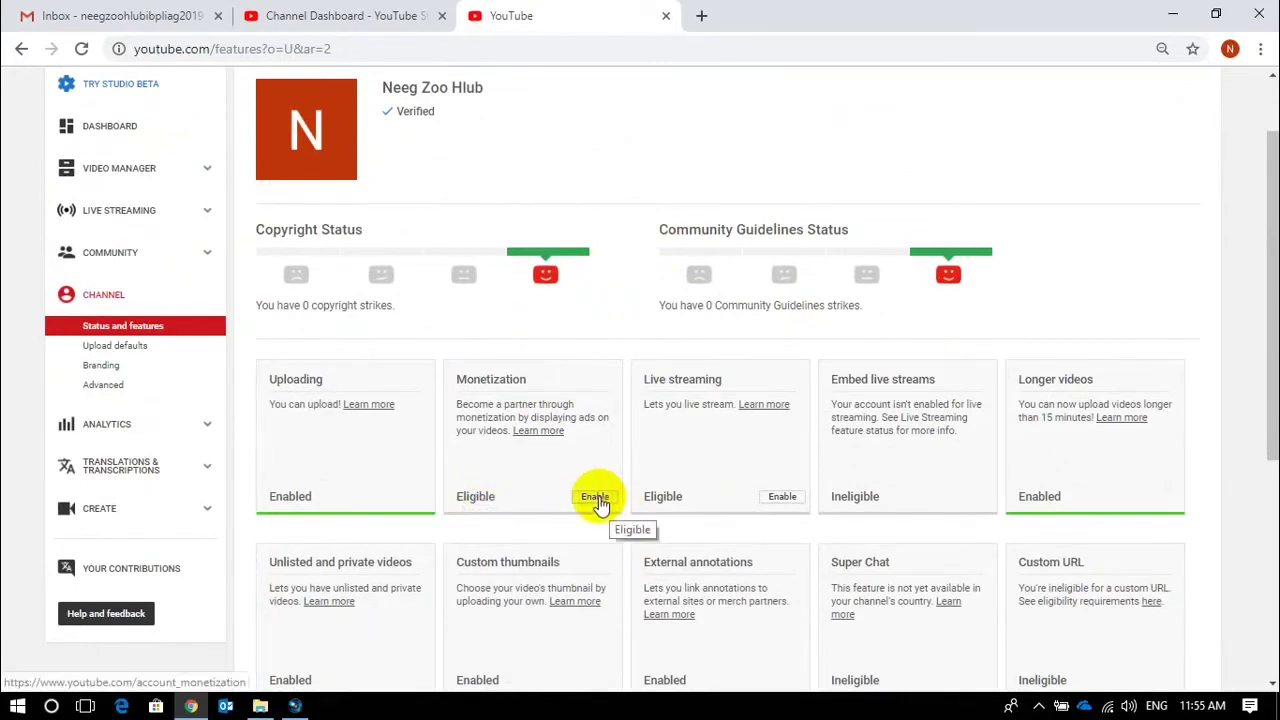
scroll(568, 473, "down", 1)
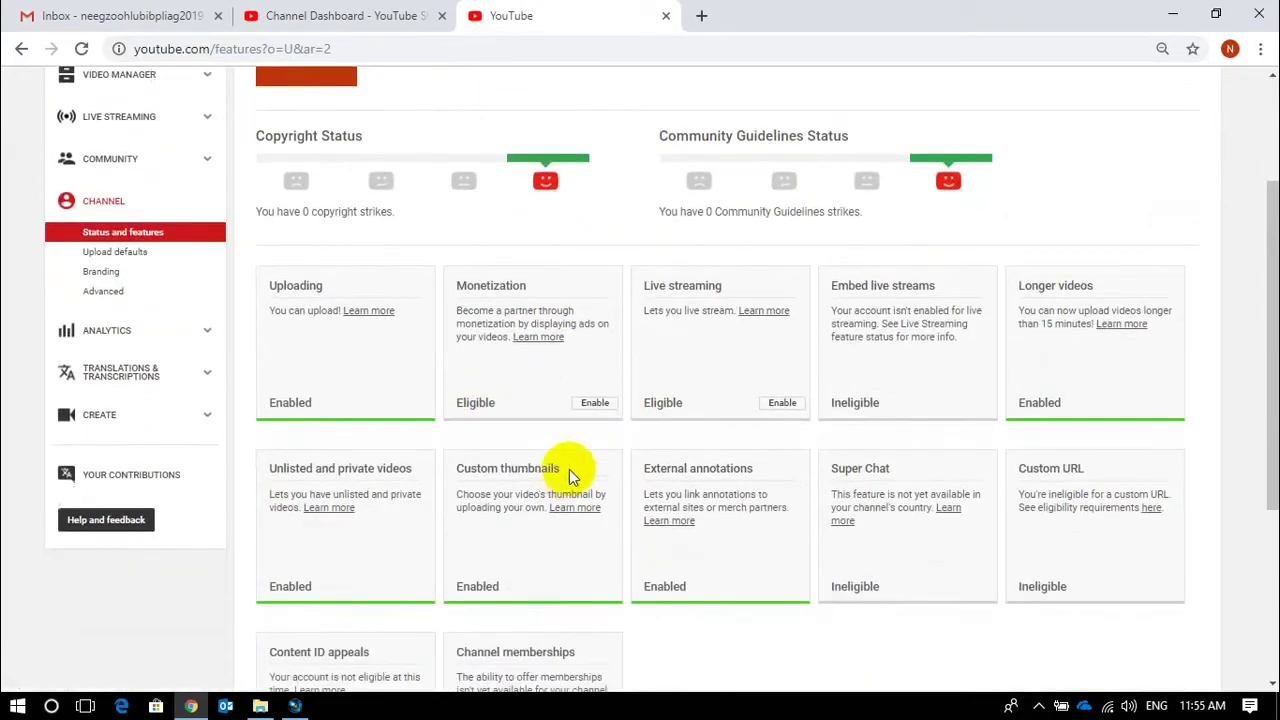
left_click(595, 405)
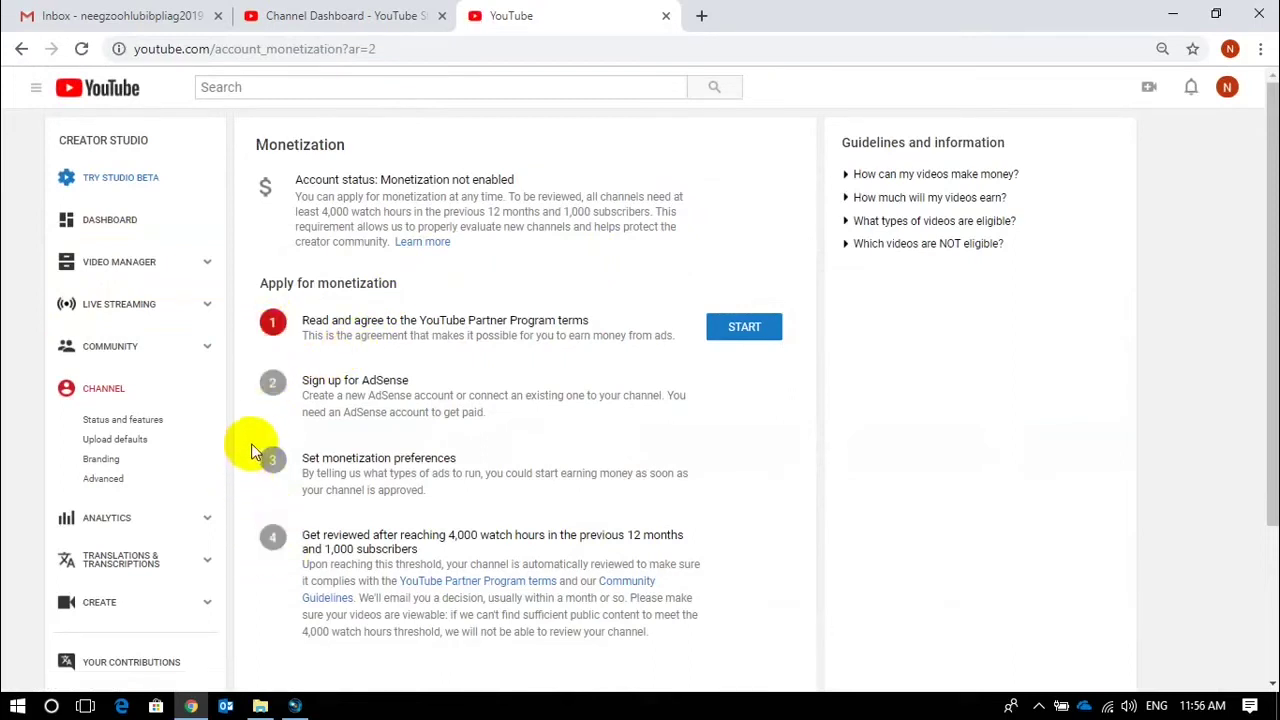
scroll(259, 427, "down", 2)
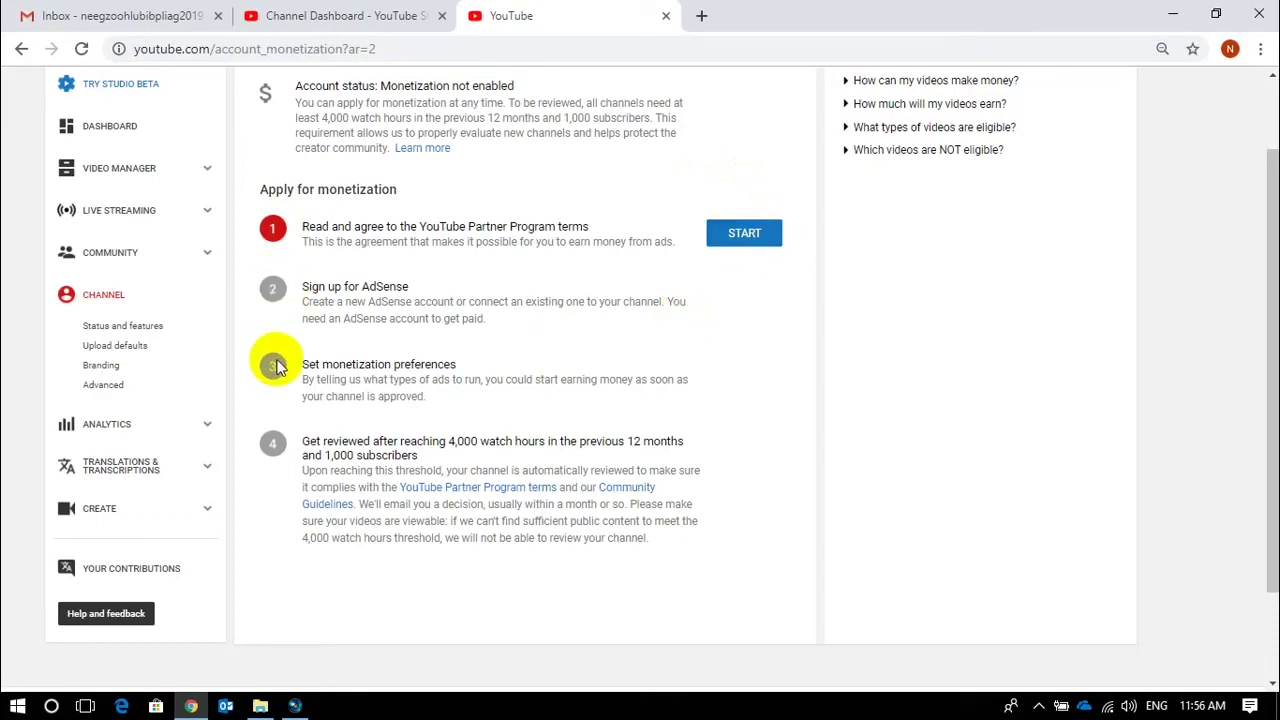
scroll(266, 443, "up", 1)
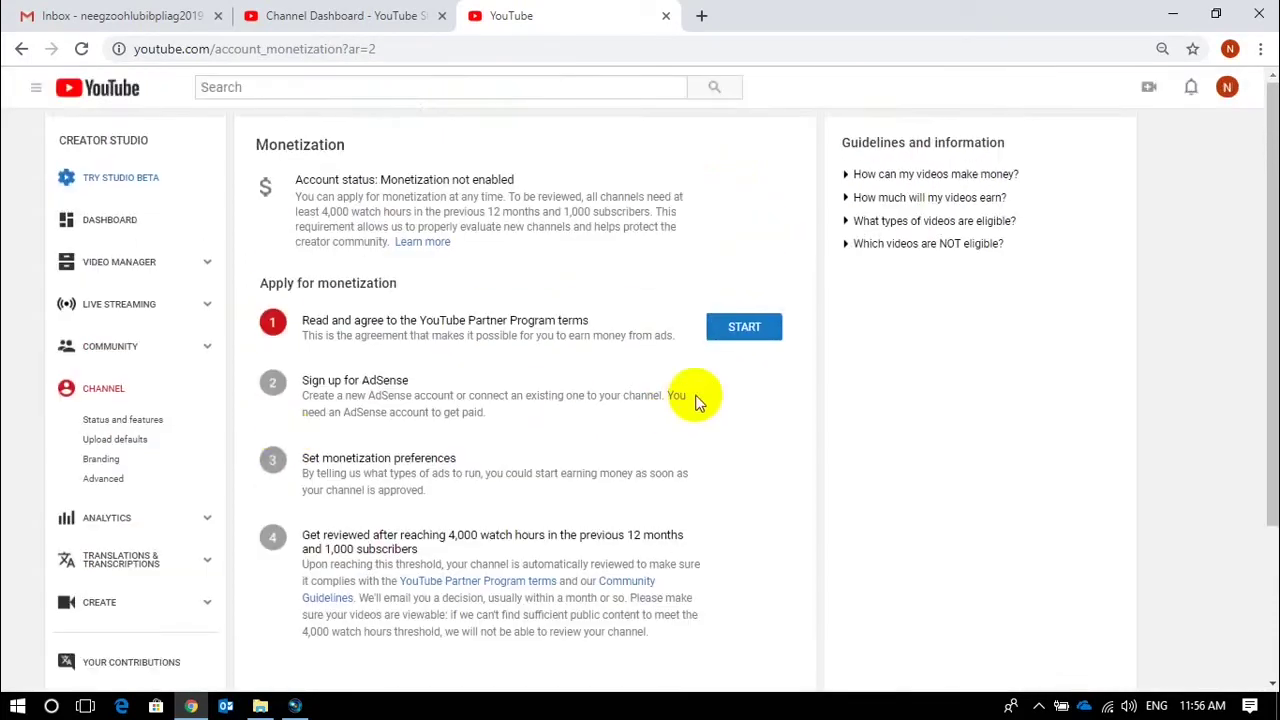
Read the Partner Program terms, tick all three agreement boxes, and accept them.
left_click(740, 327)
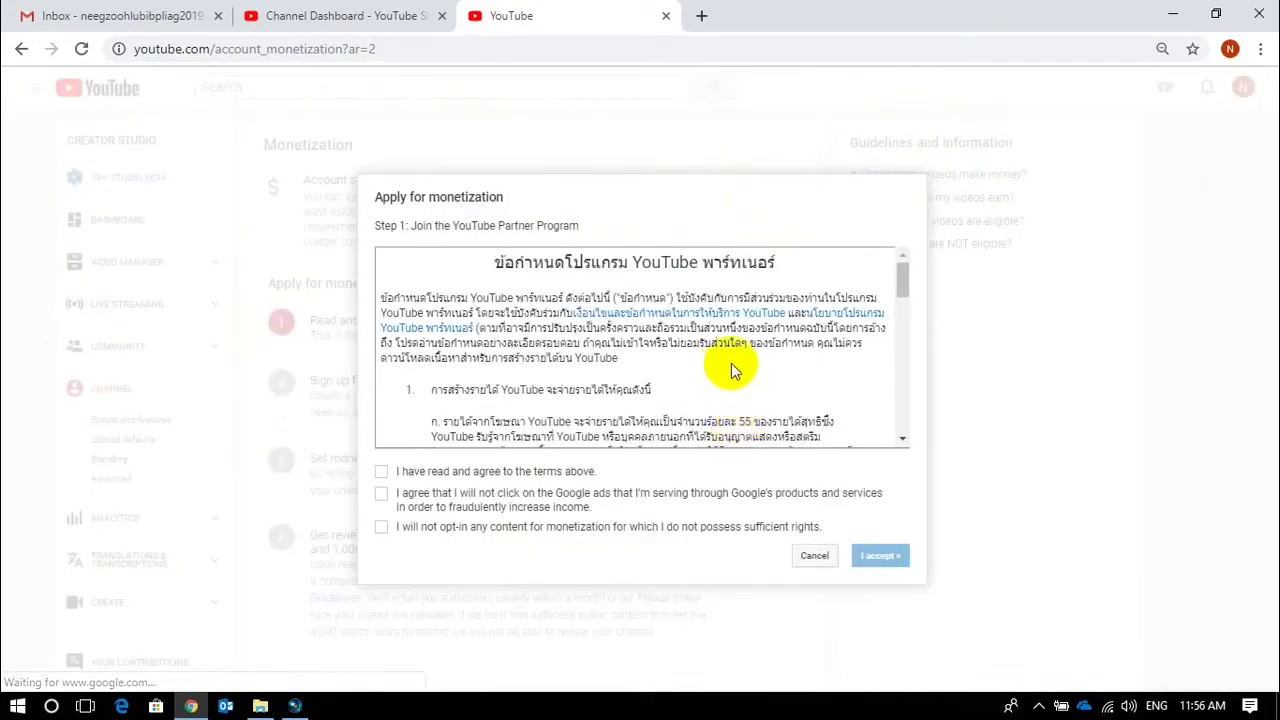
mouse_move(903, 283)
left_mouse_down()
mouse_move(903, 417)
mouse_move(906, 278)
left_mouse_up()
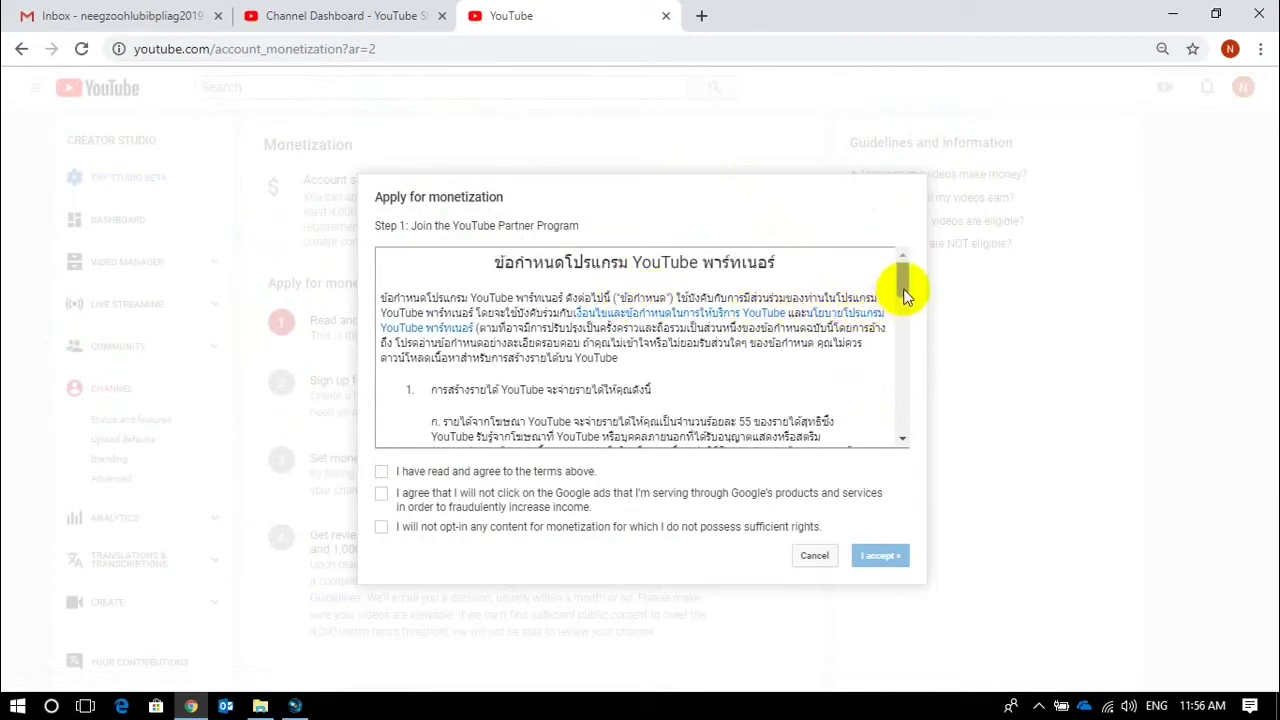
left_click_drag(903, 286, 911, 415)
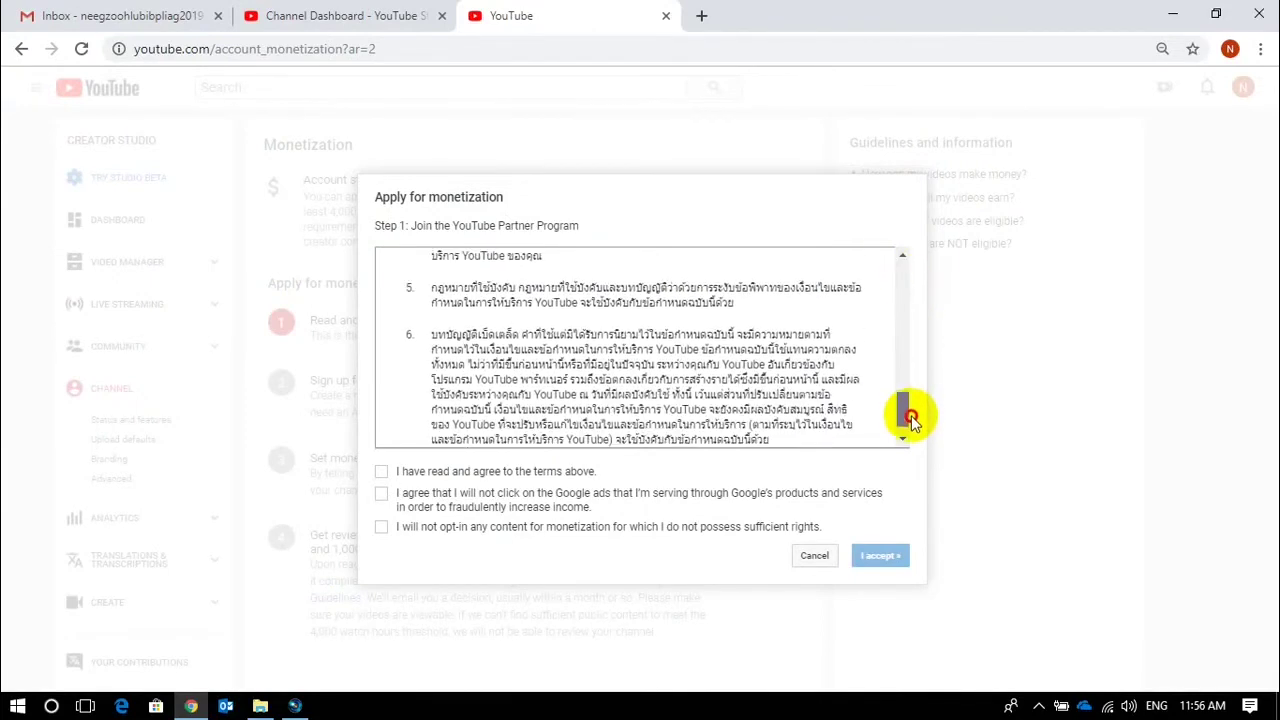
left_click(381, 471)
left_click(381, 493)
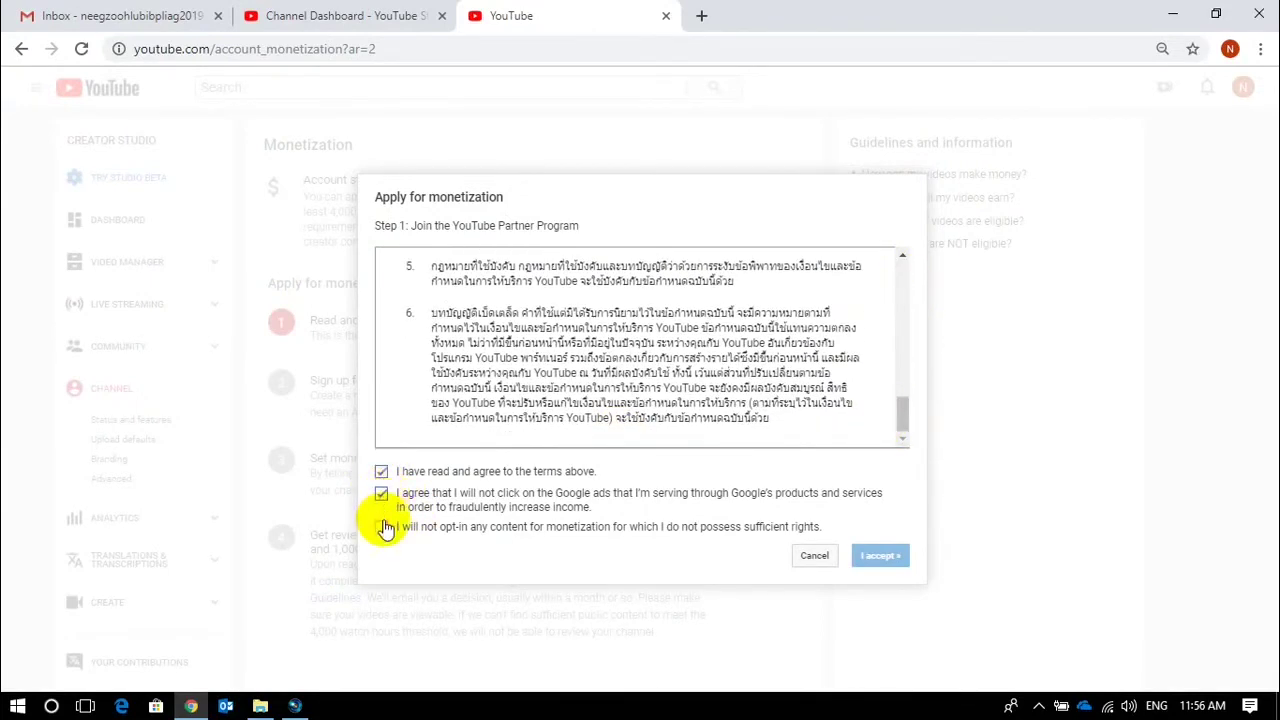
left_click(382, 527)
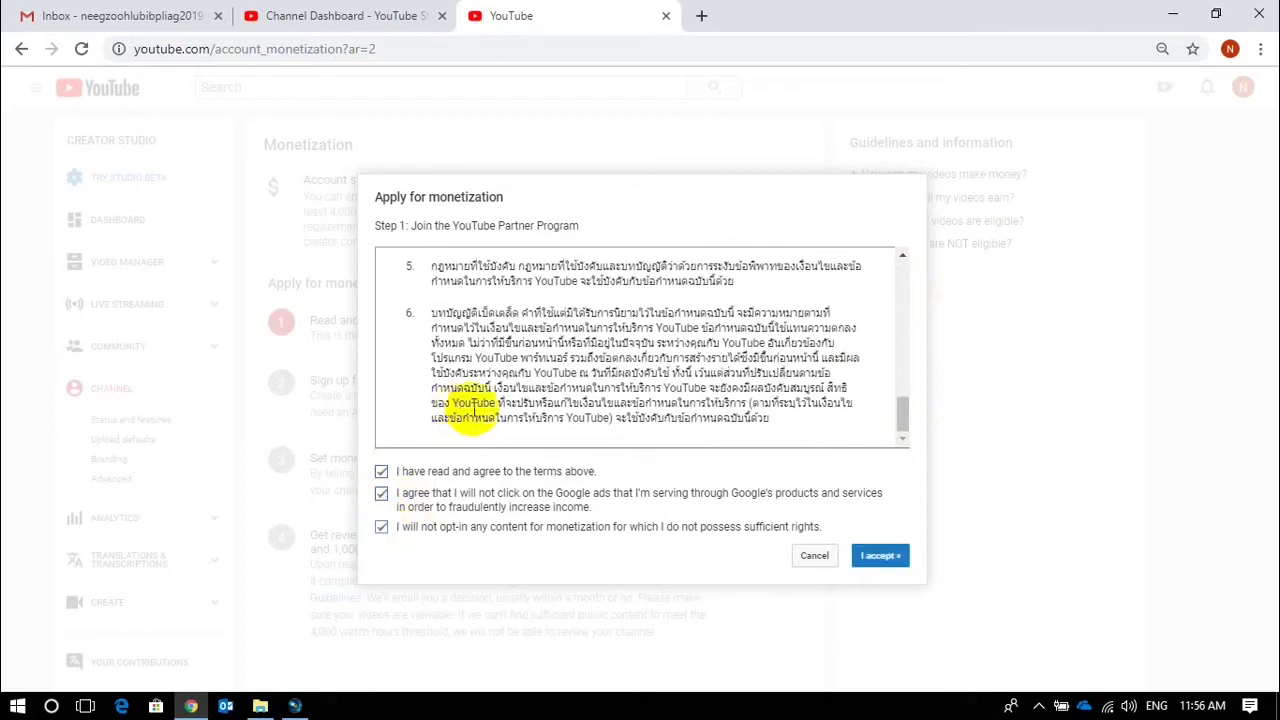
left_click(882, 563)
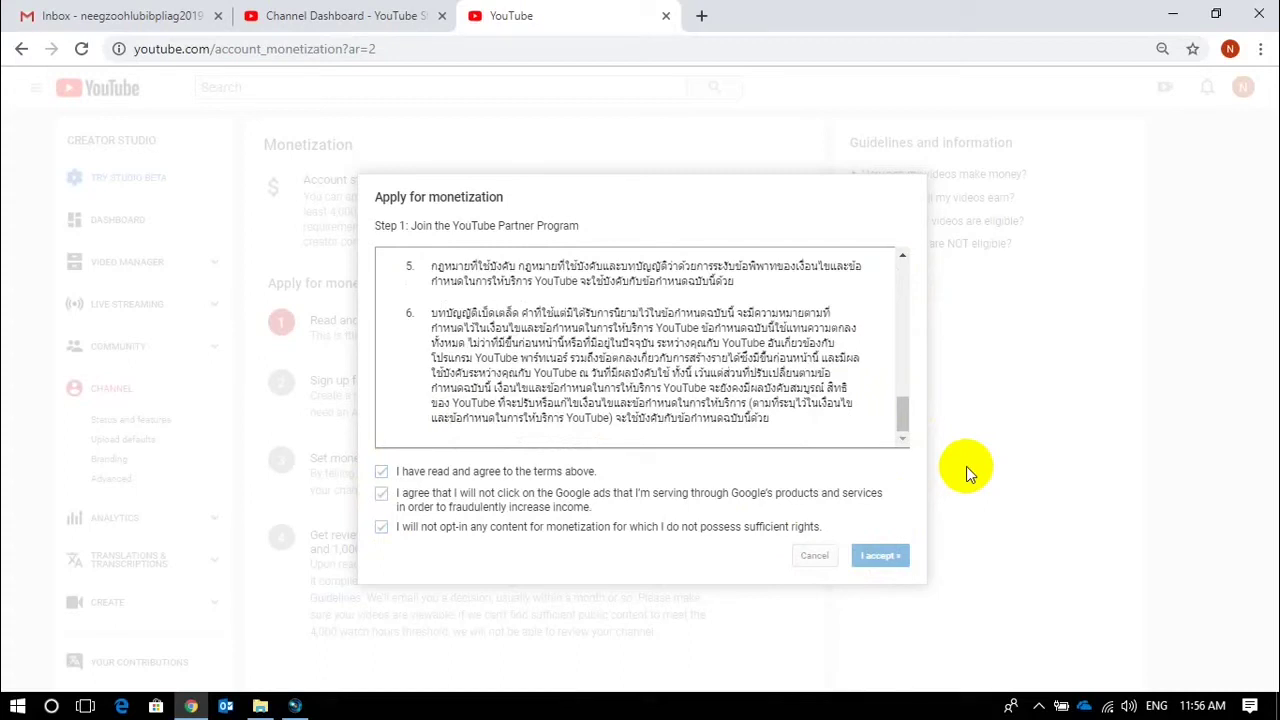
left_click(878, 557)
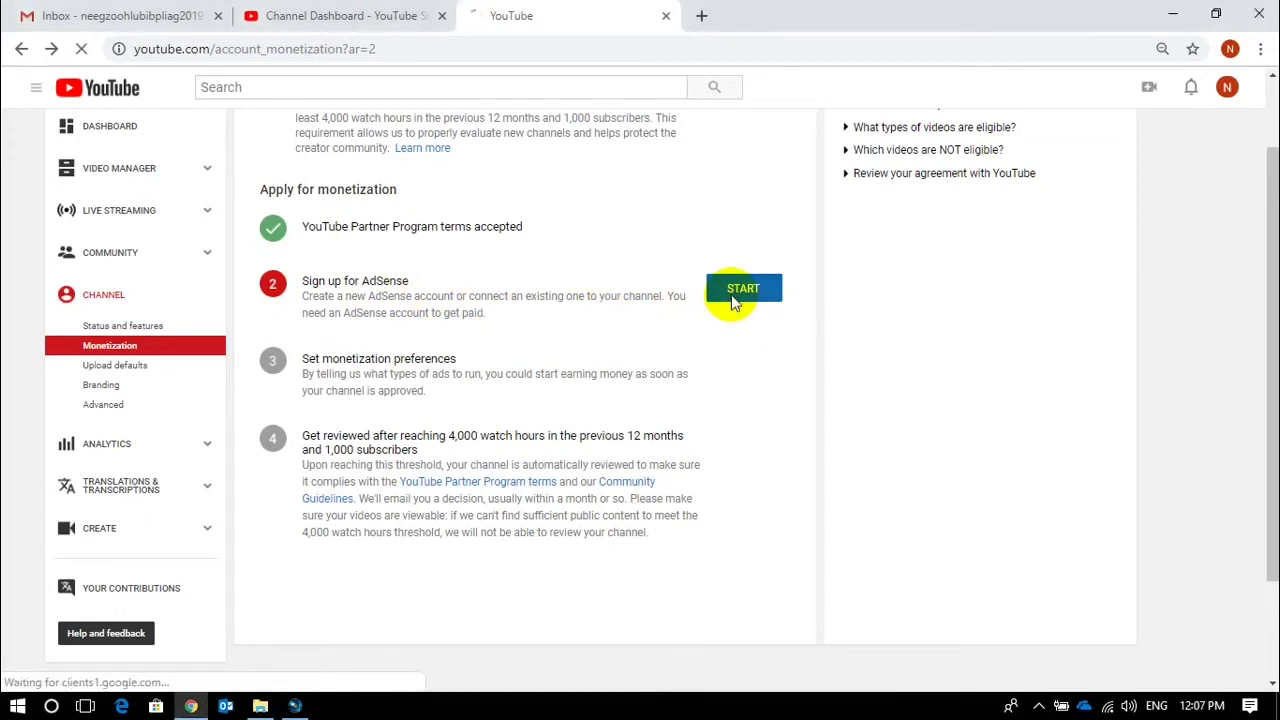
Begin the Sign up for AdSense step and choose the channel's Google account.
left_click(733, 303)
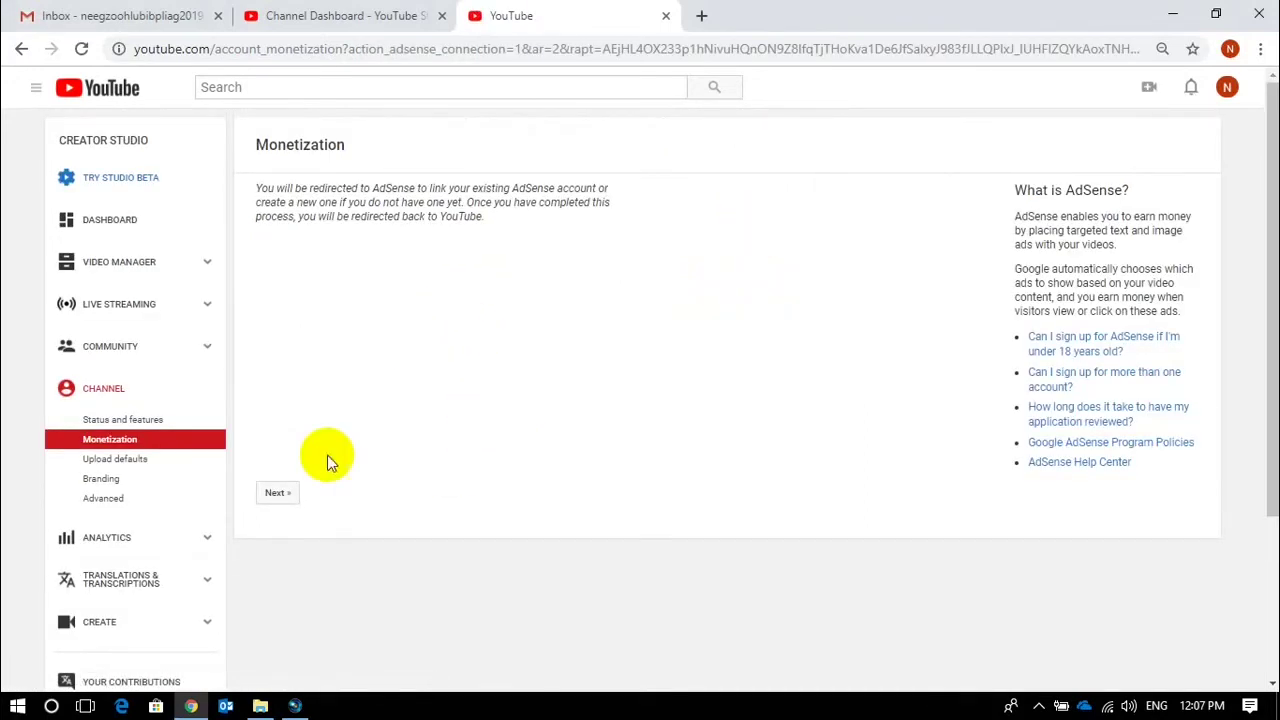
left_click(277, 494)
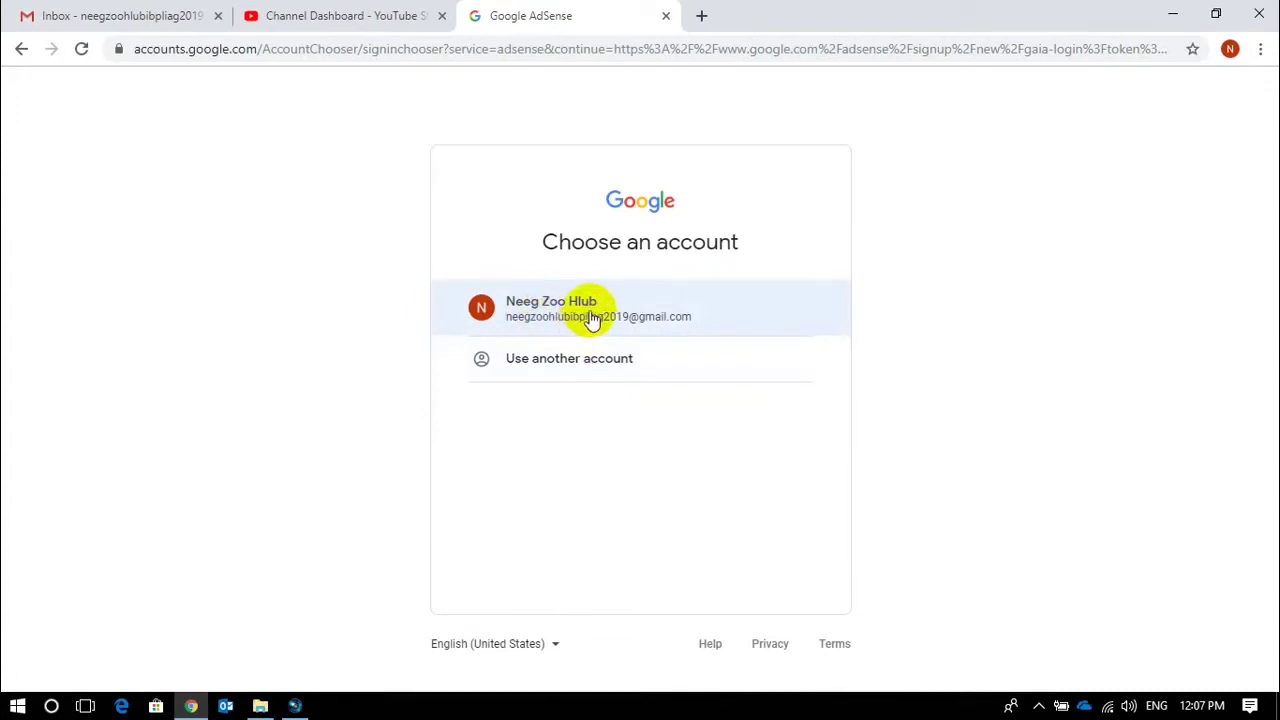
left_click(595, 321)
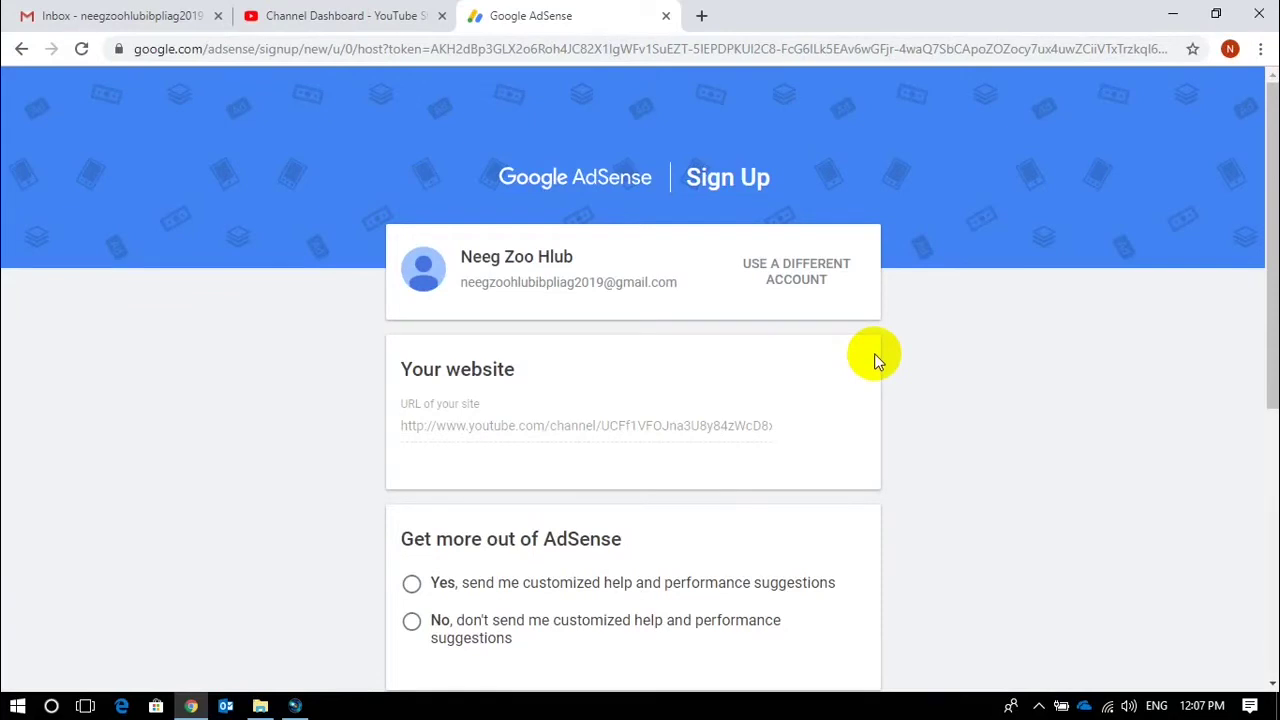
Opt in to customized help and performance suggestions and choose Laos as the country.
scroll(876, 361, "down", 2)
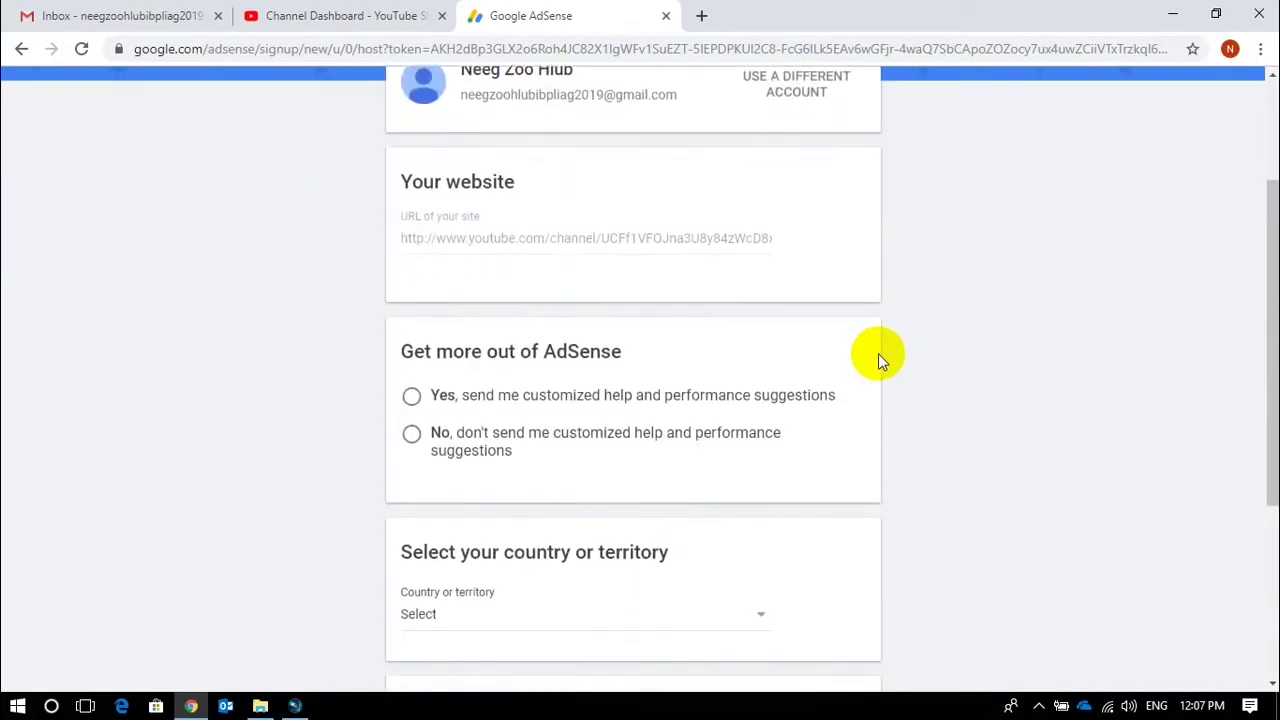
scroll(878, 353, "down", 1)
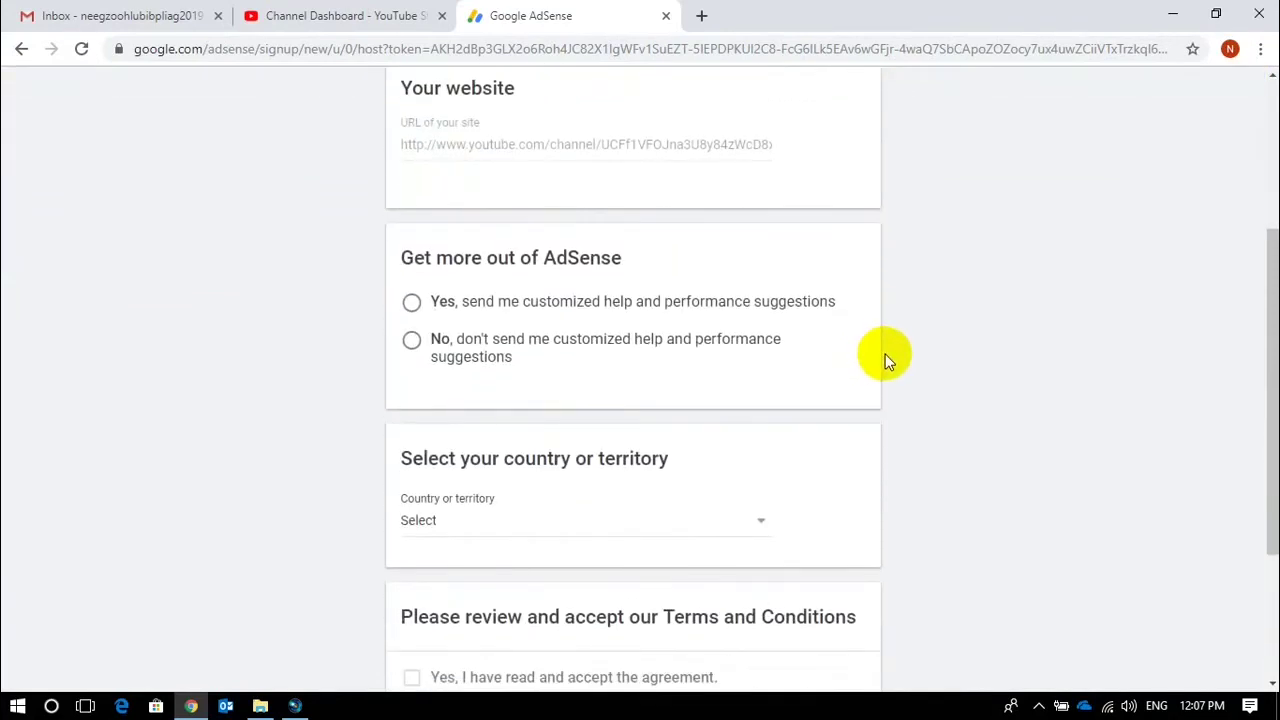
left_click(411, 303)
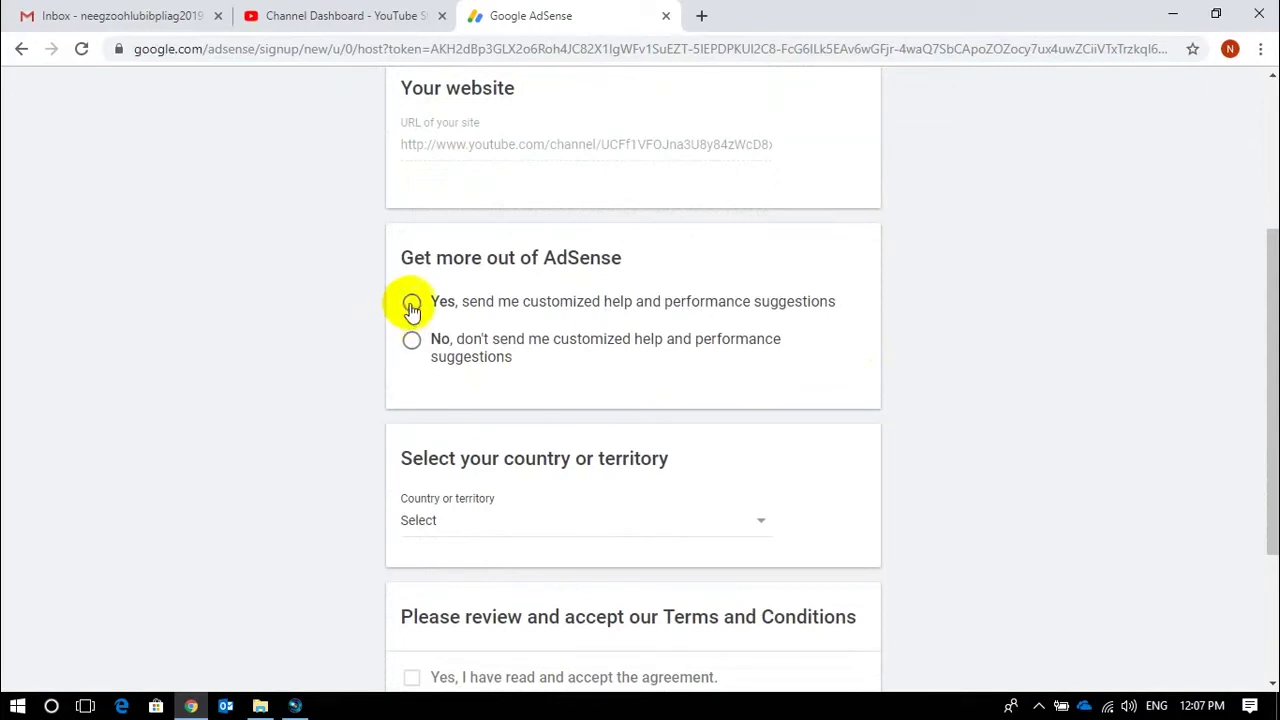
scroll(358, 377, "down", 3)
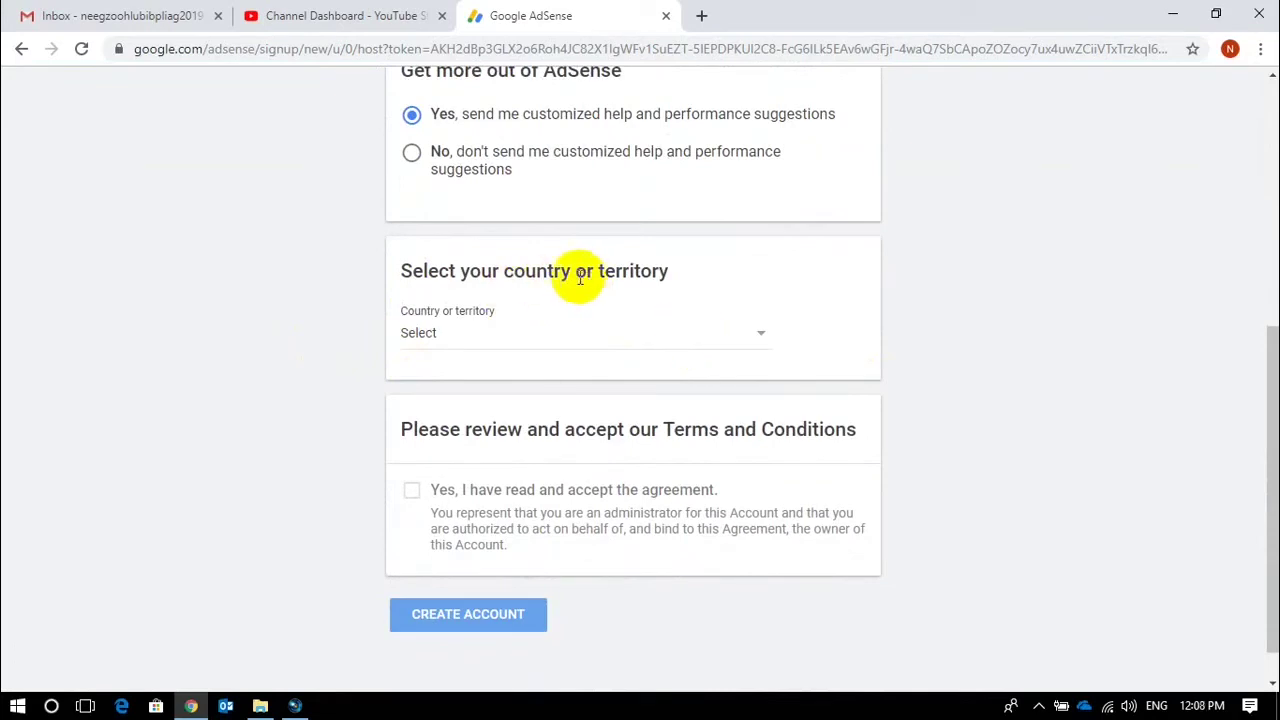
left_click(707, 343)
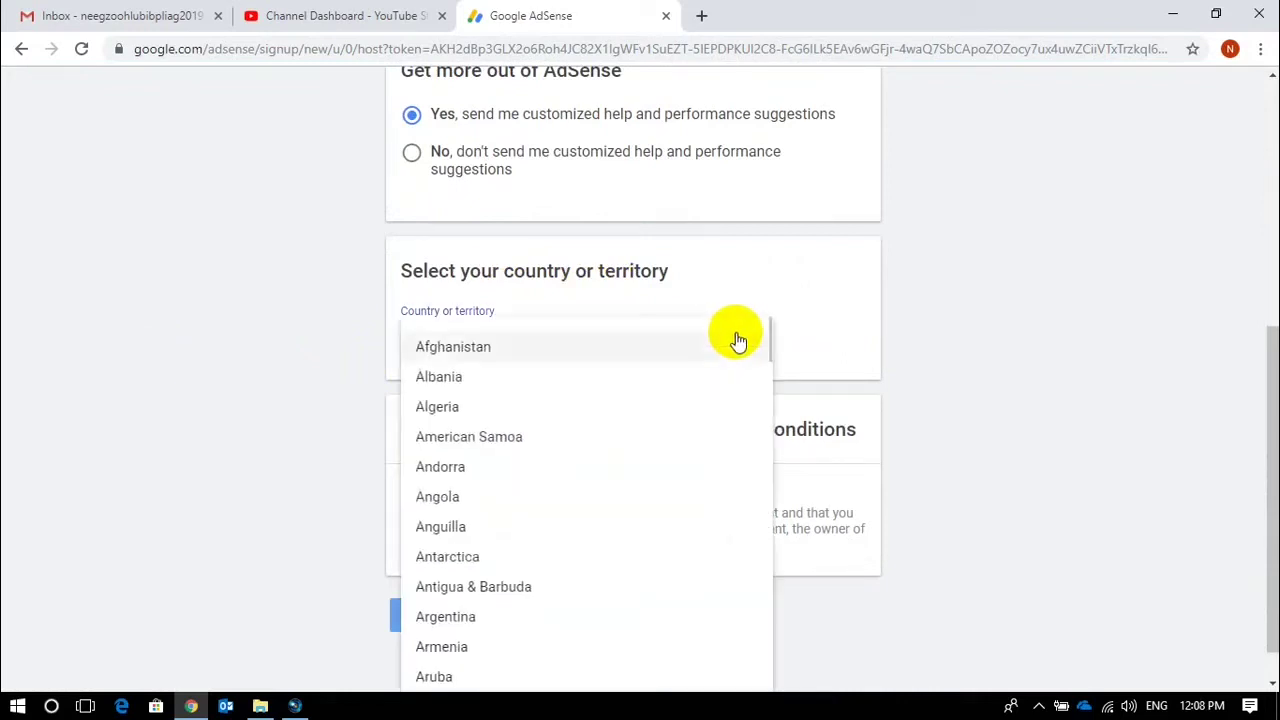
scroll(712, 391, "down", 3)
scroll(712, 391, "down", 14)
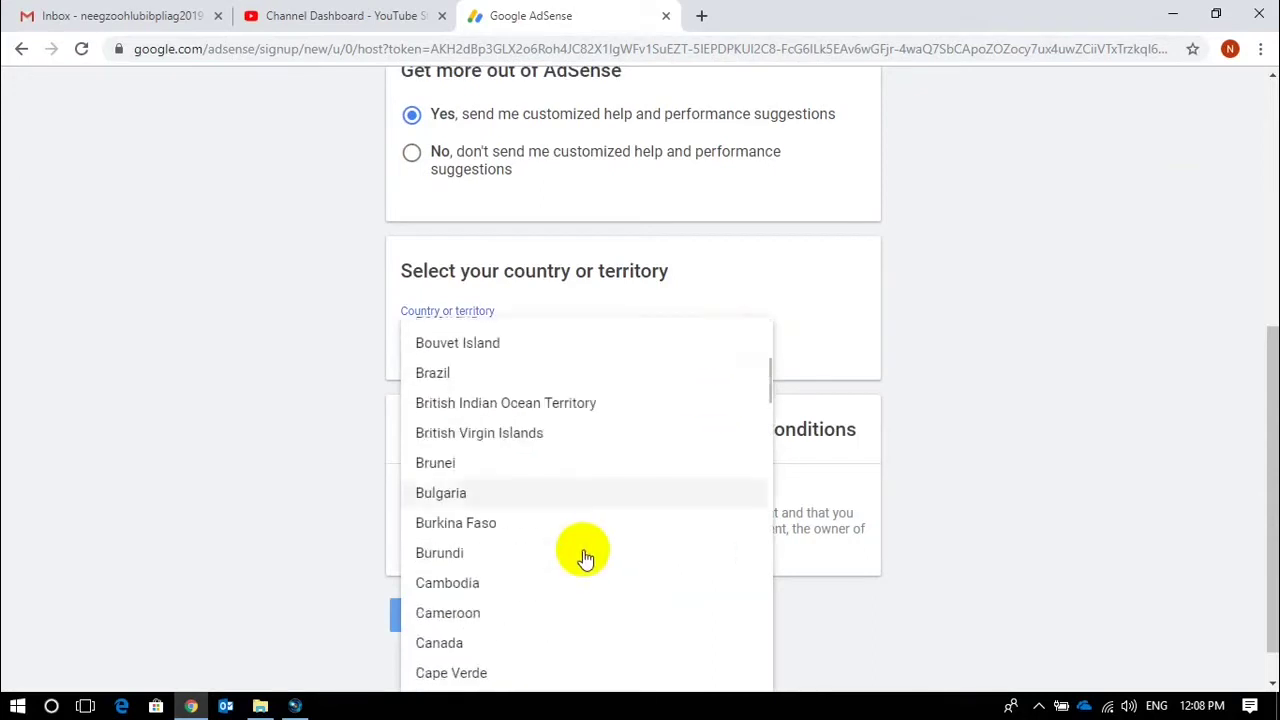
scroll(573, 553, "down", 12)
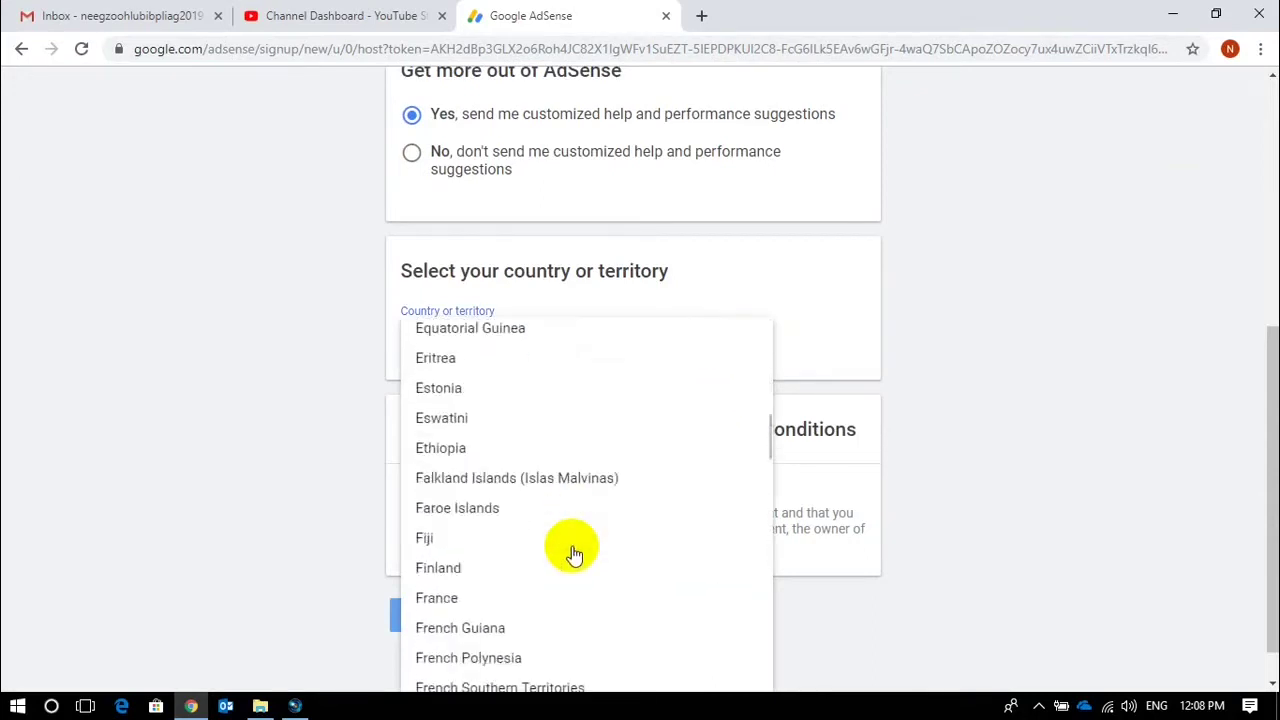
scroll(573, 553, "down", 9)
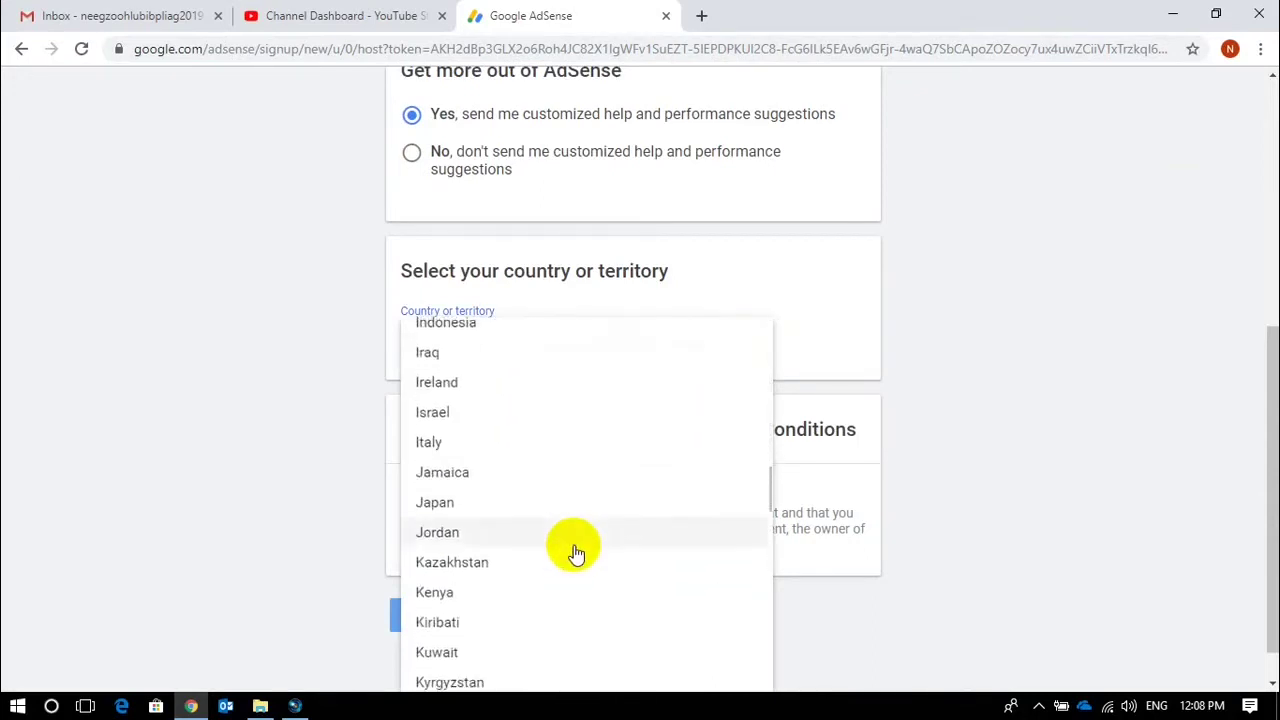
left_click(461, 553)
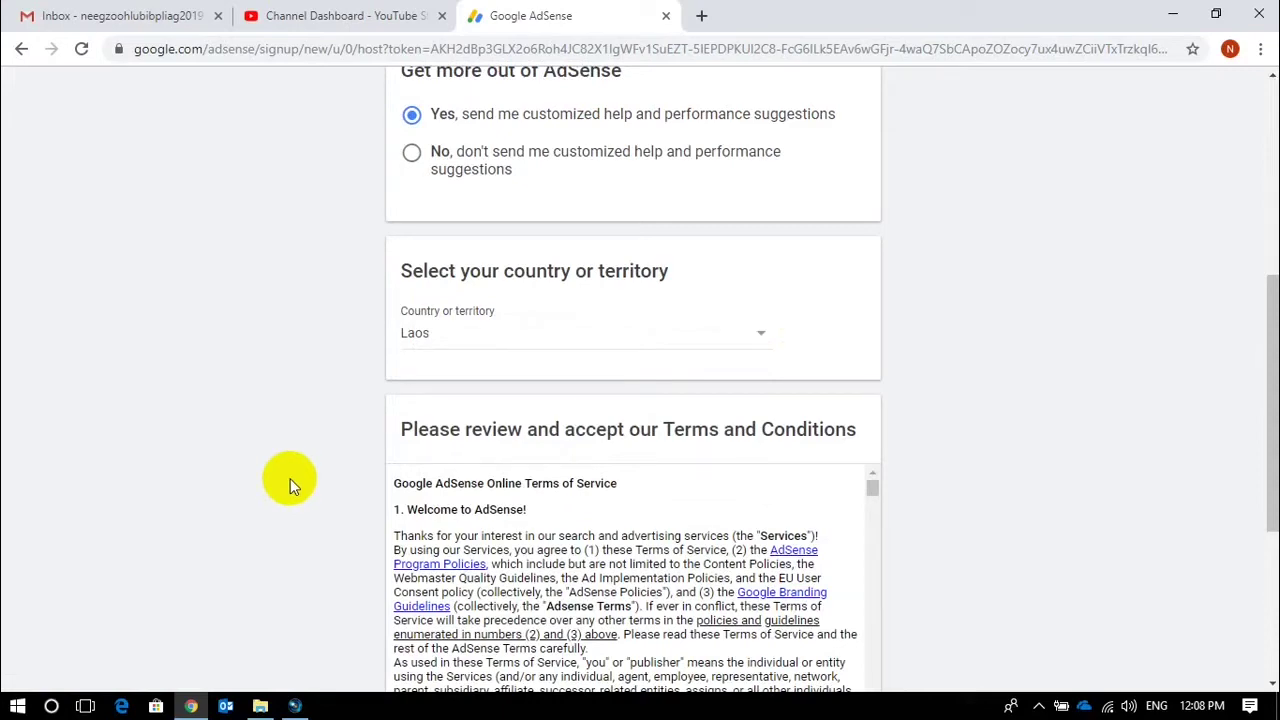
Accept the AdSense terms and conditions and create the account.
scroll(290, 478, "down", 4)
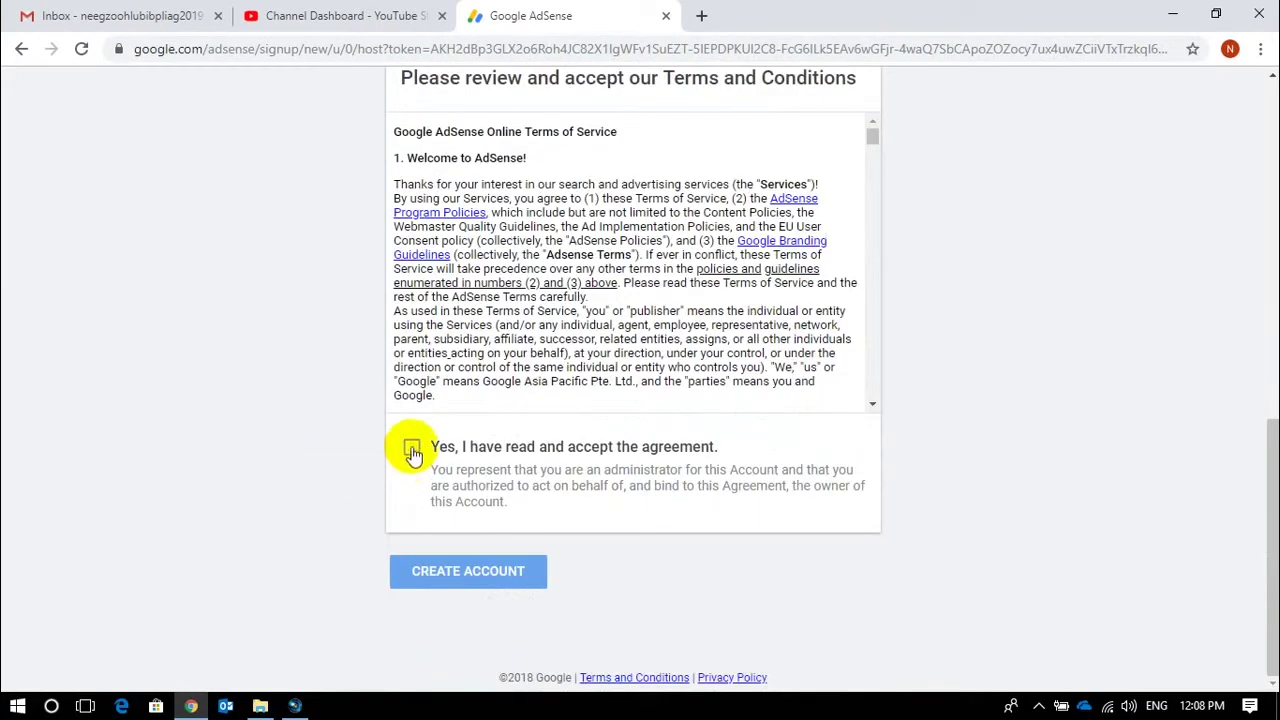
left_click(411, 447)
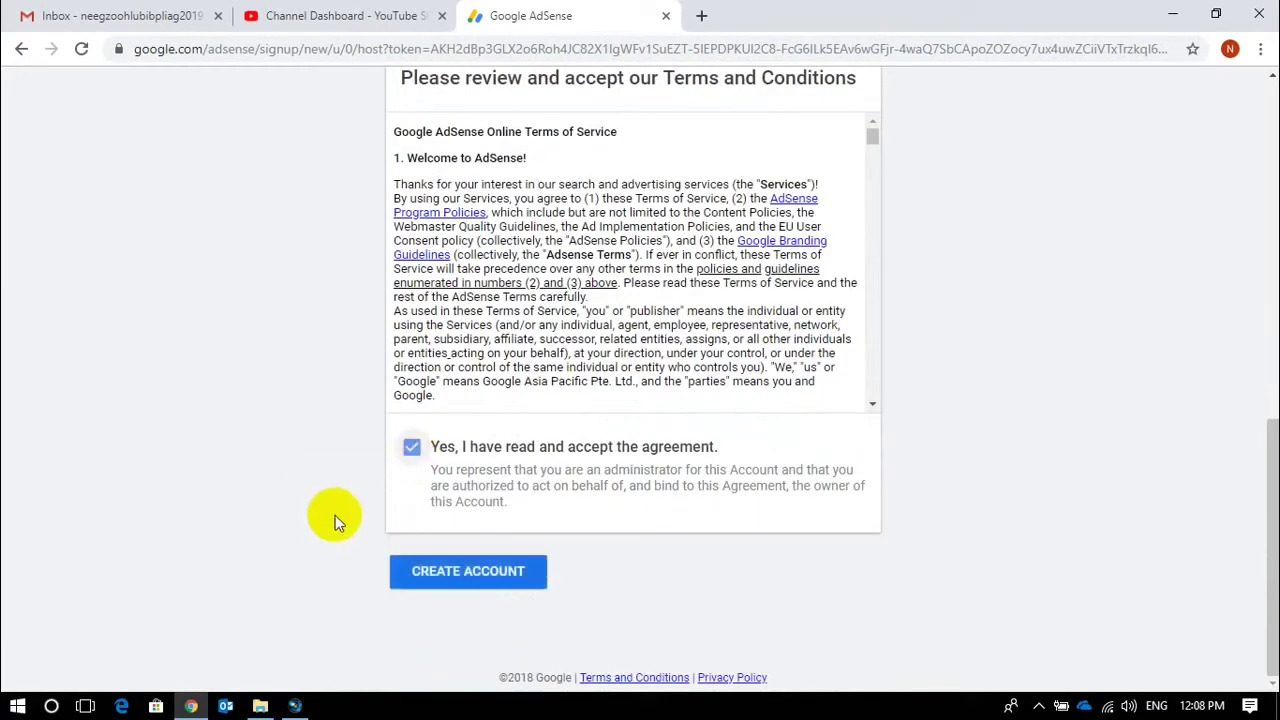
left_click(470, 571)
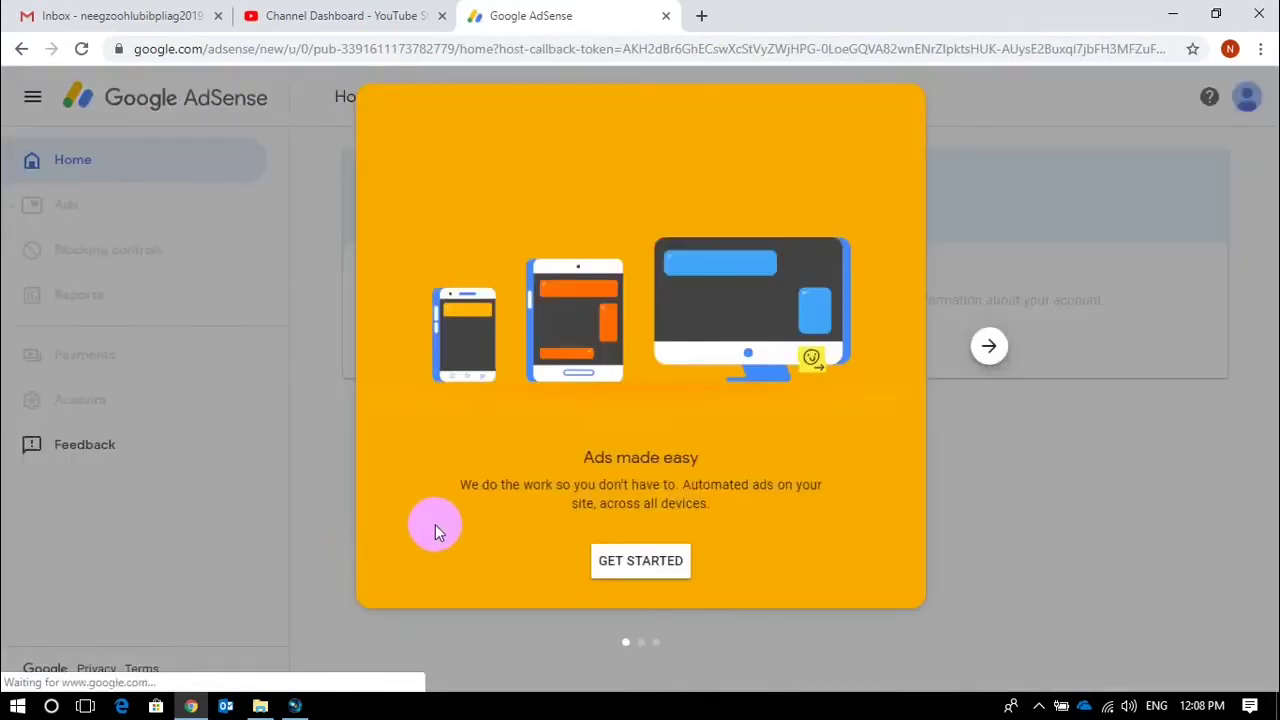
Dismiss the "Ads made easy" introduction with Get started.
left_click(668, 570)
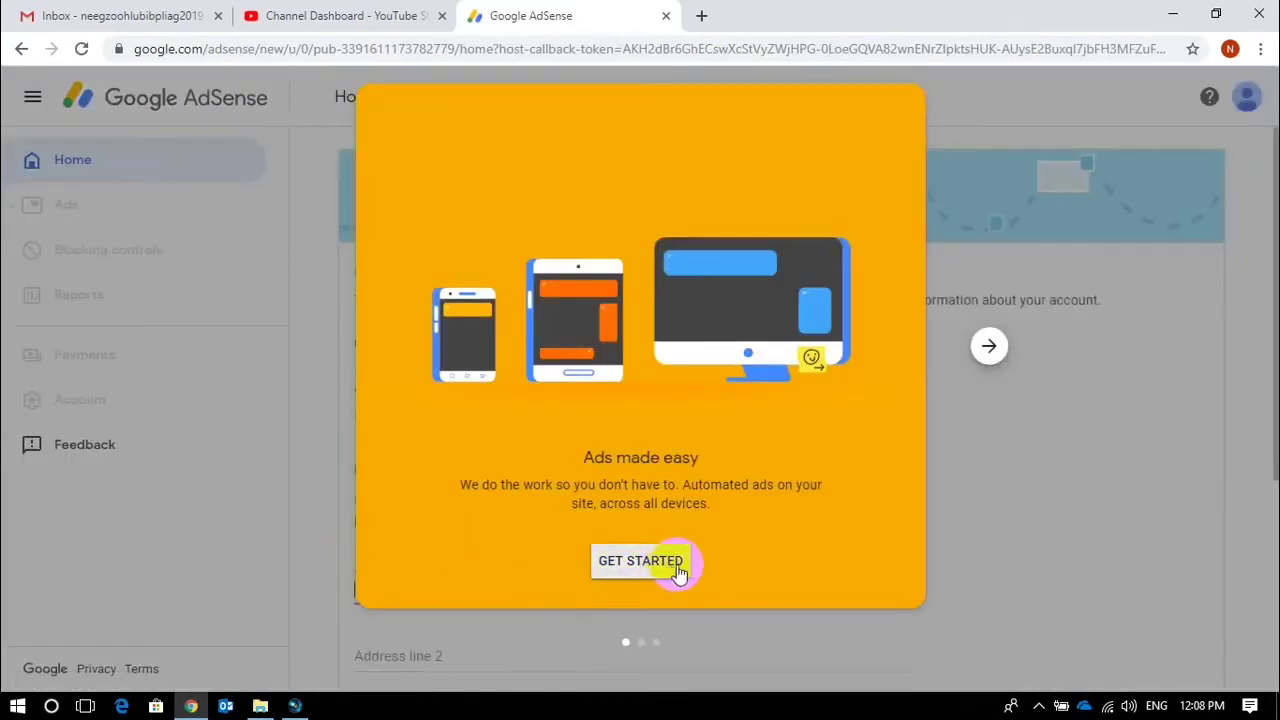
left_click(680, 568)
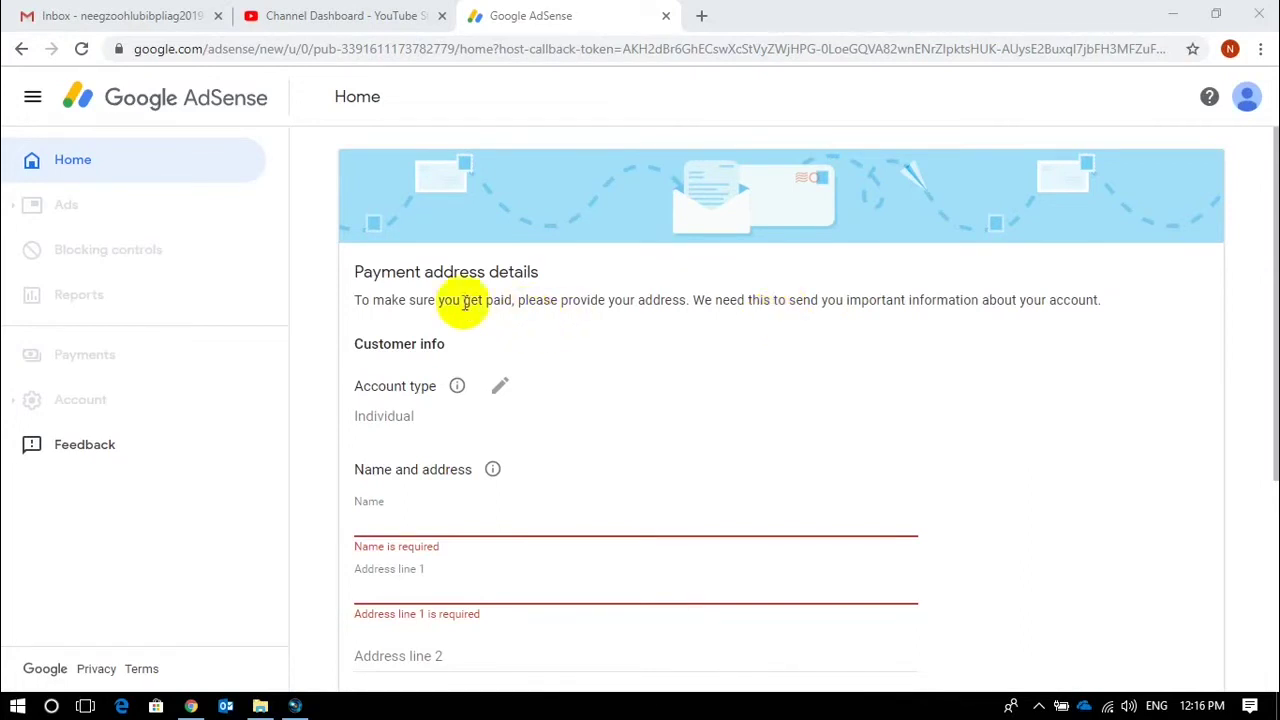
scroll(378, 252, "down", 1)
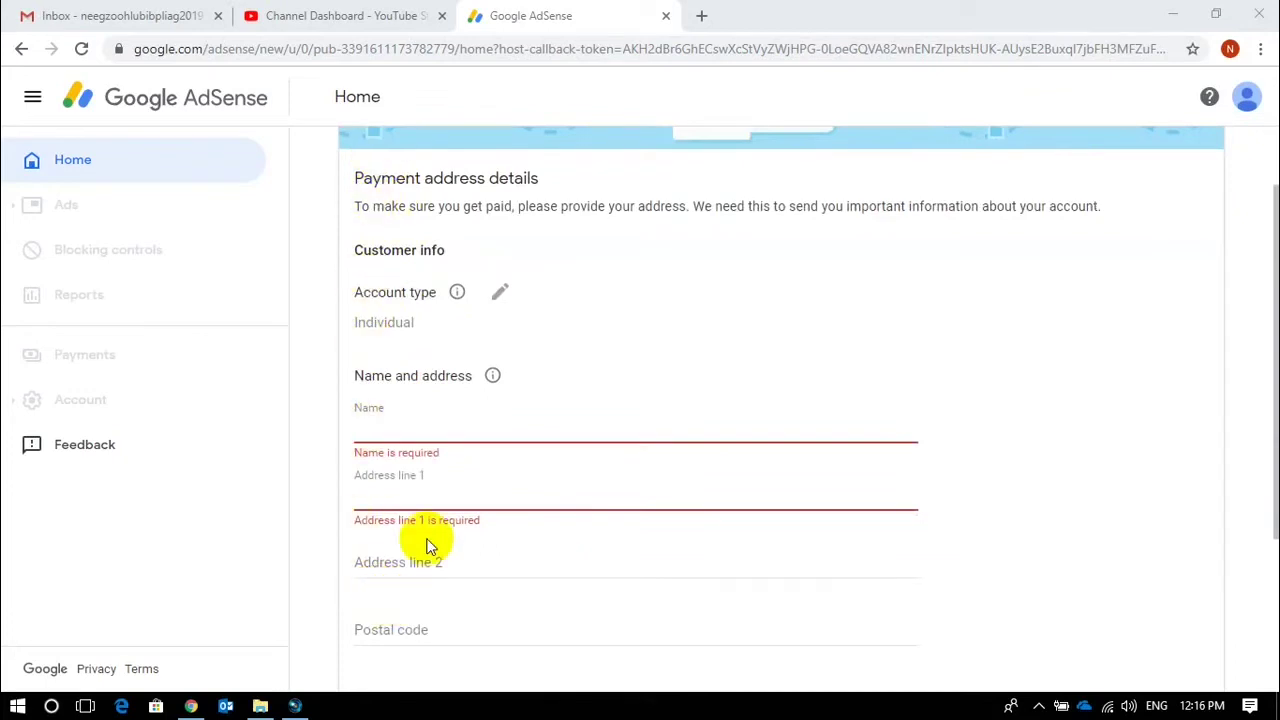
scroll(463, 500, "down", 1)
scroll(512, 426, "up", 2)
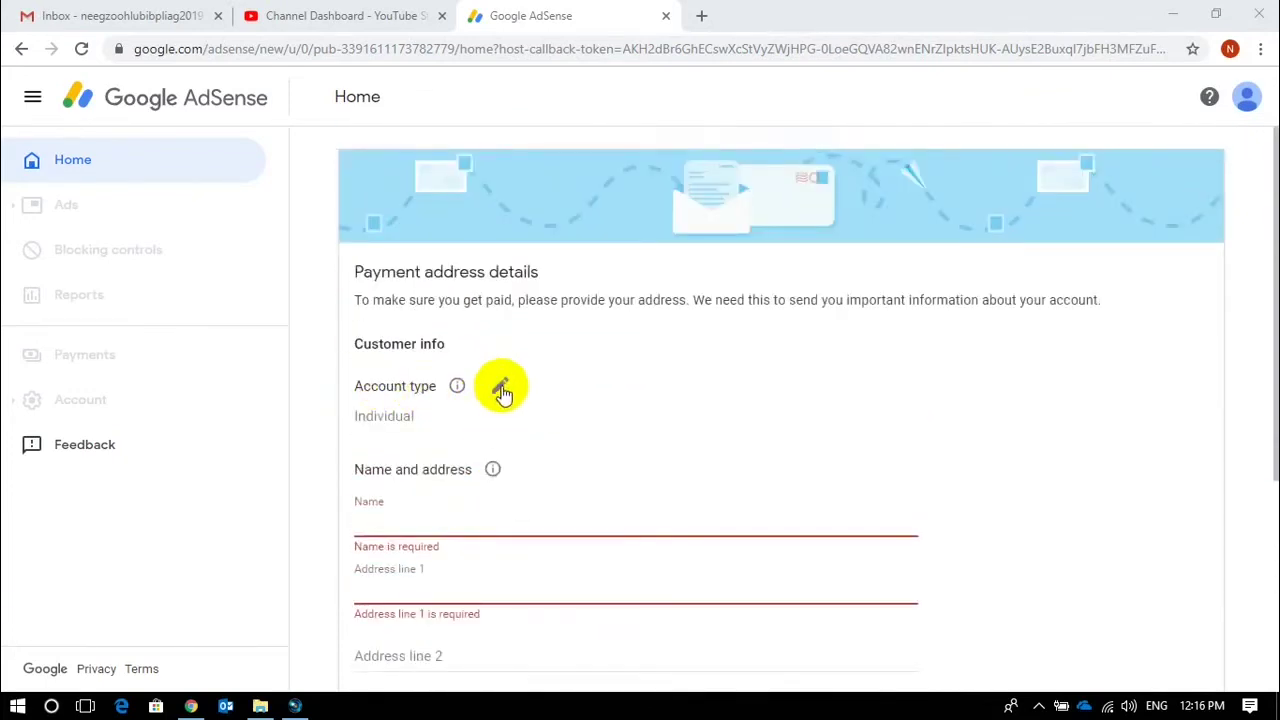
Edit the payment account type and keep it set to Individual.
left_click(498, 398)
left_click(910, 421)
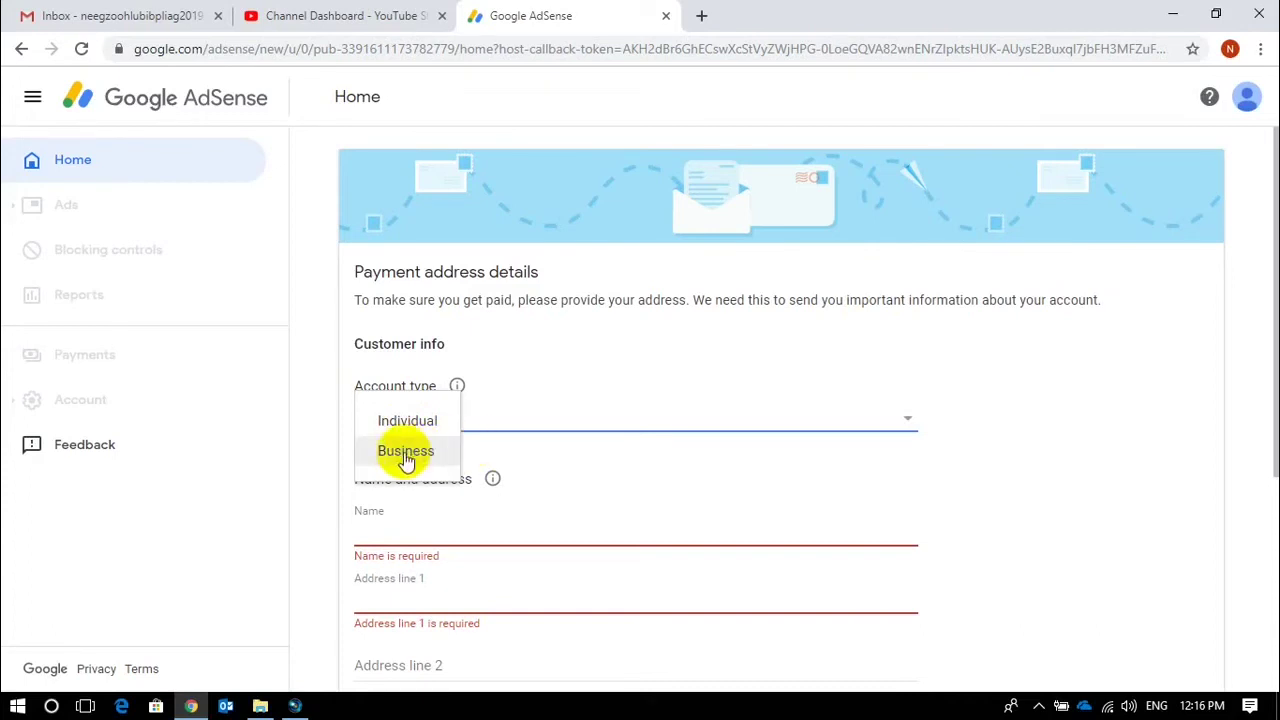
left_click(410, 422)
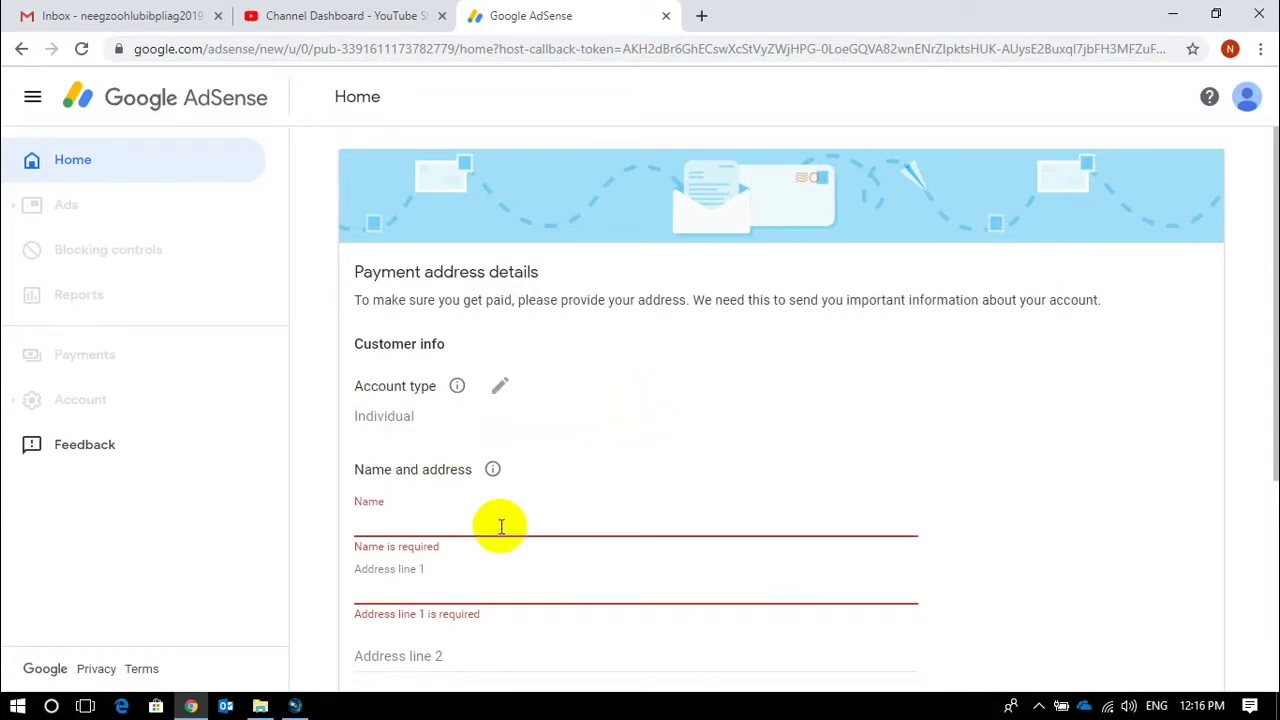
scroll(443, 514, "down", 1)
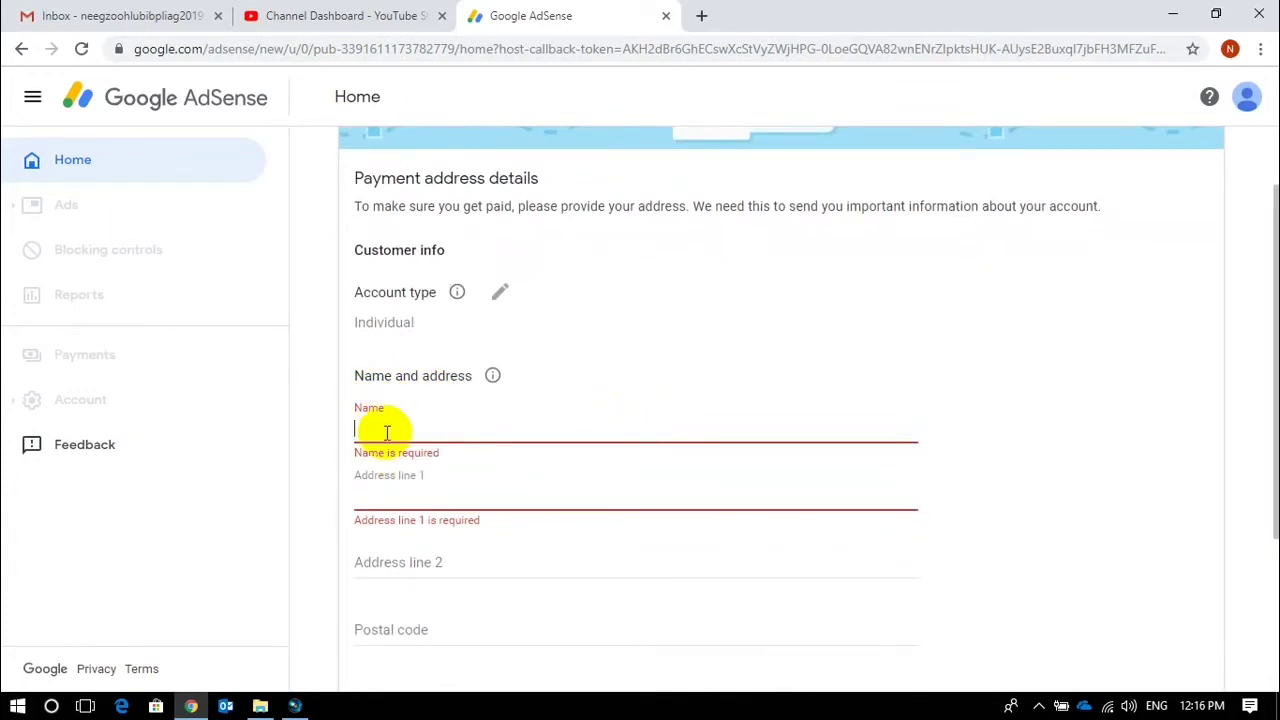
Enter the payee's full name, then the province, town and house number 117 in Address line 1.
scroll(386, 432, "down", 1)
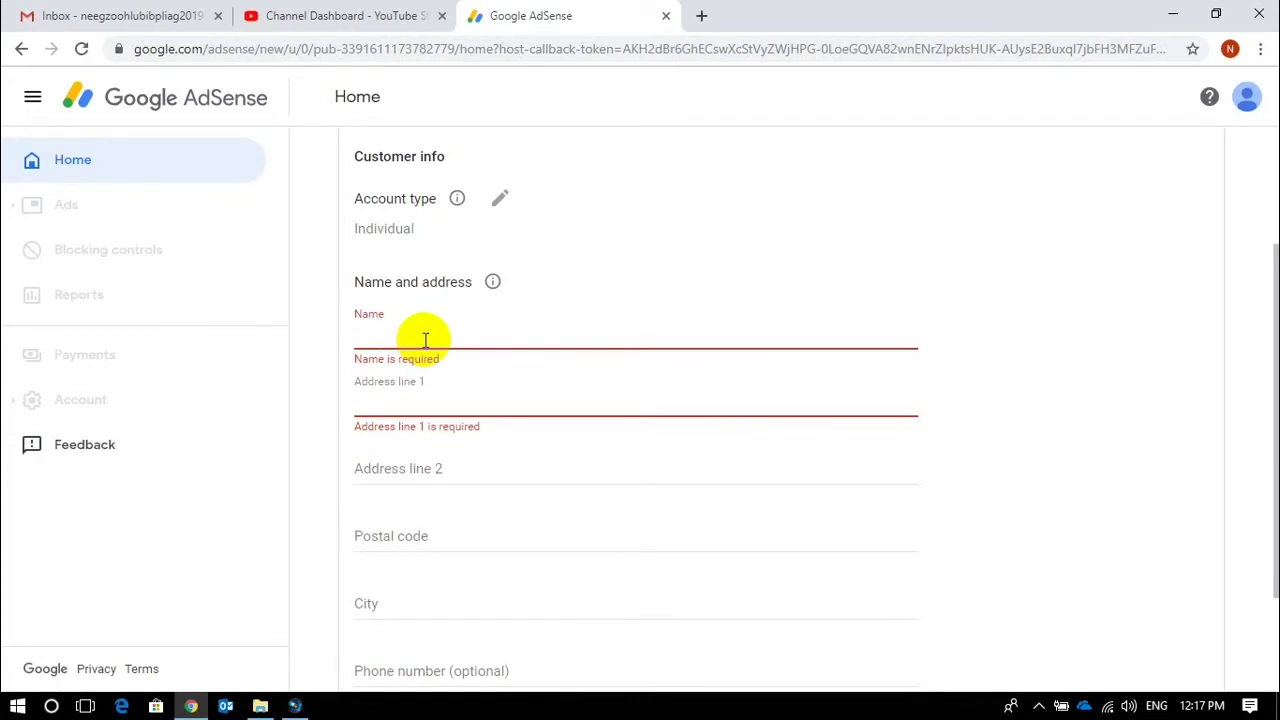
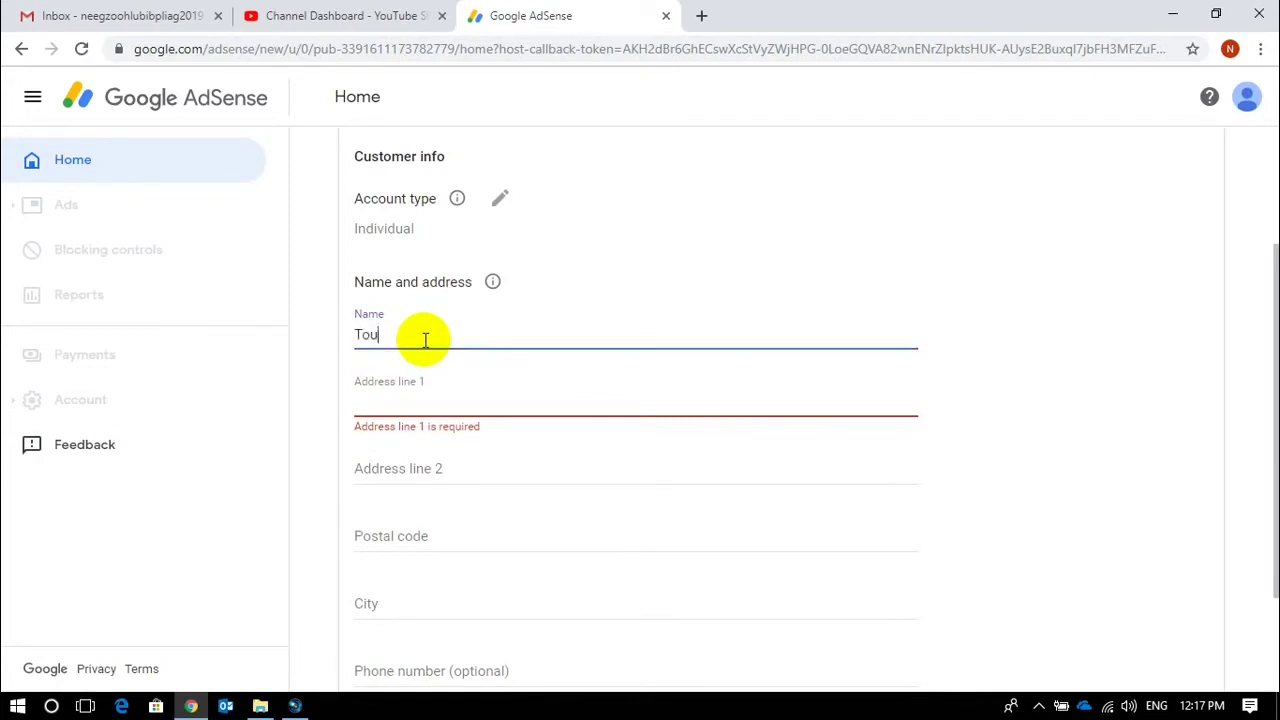
left_click(383, 404)
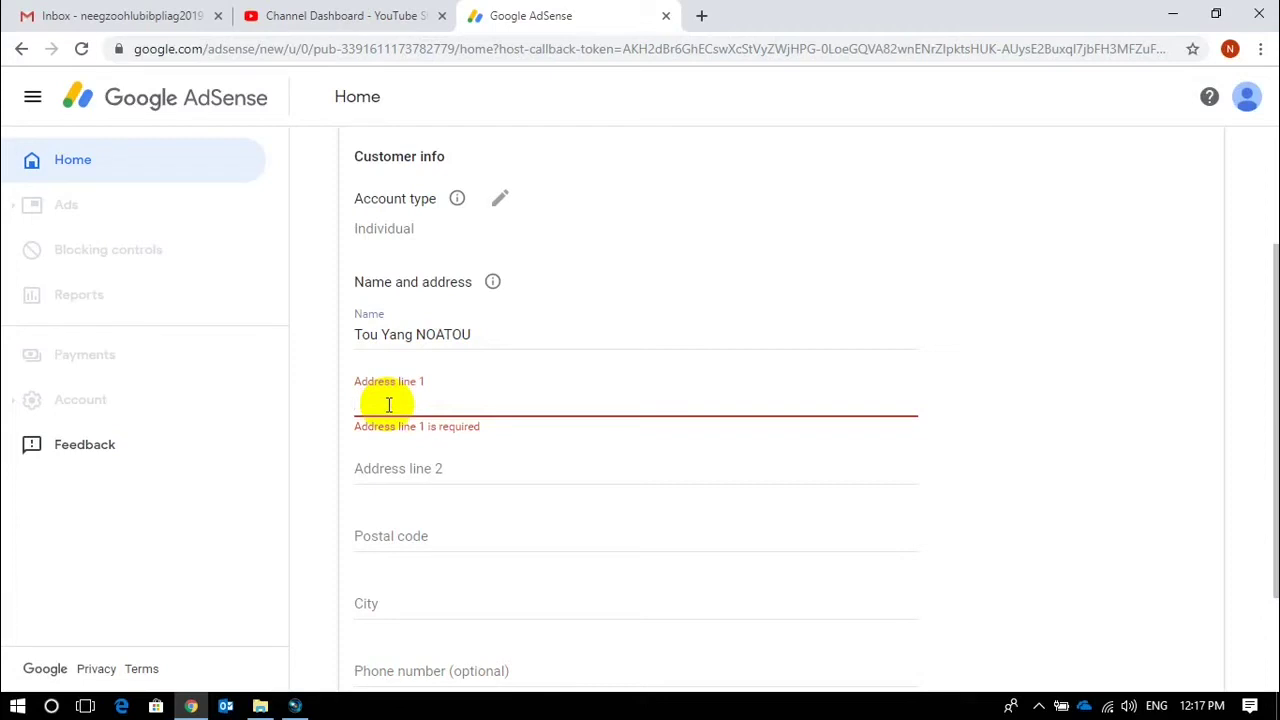
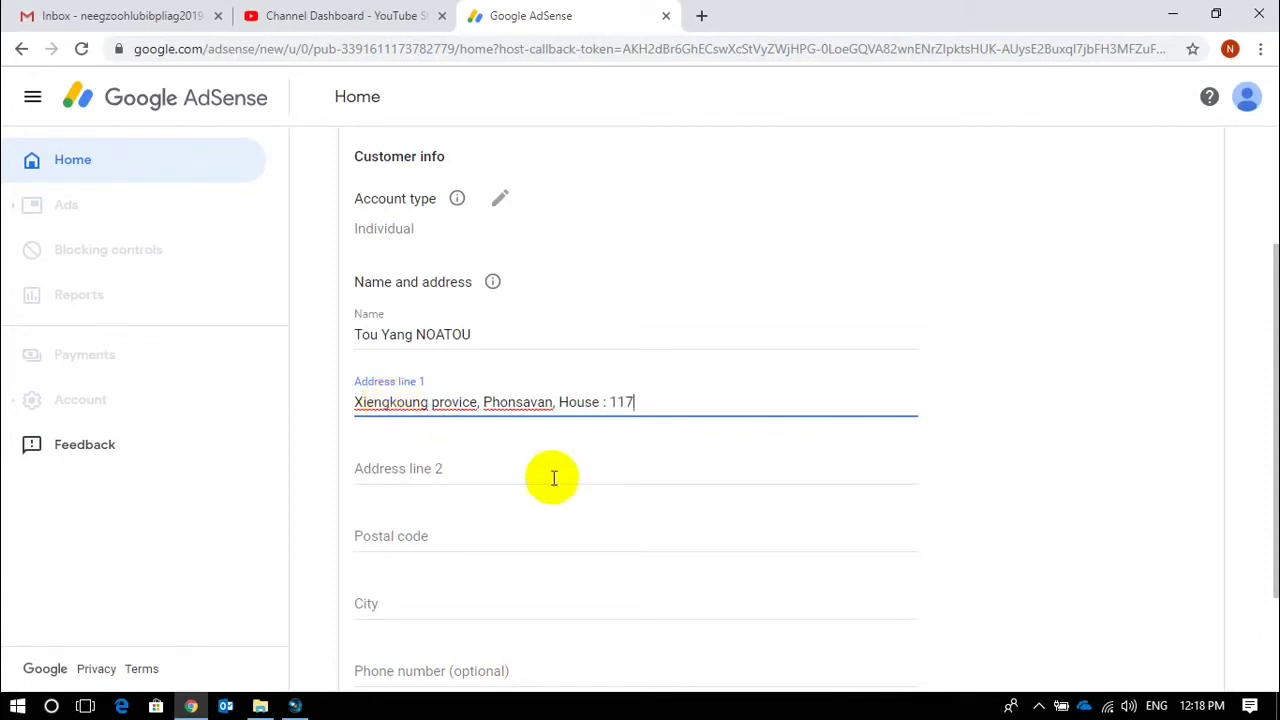
left_click(515, 469)
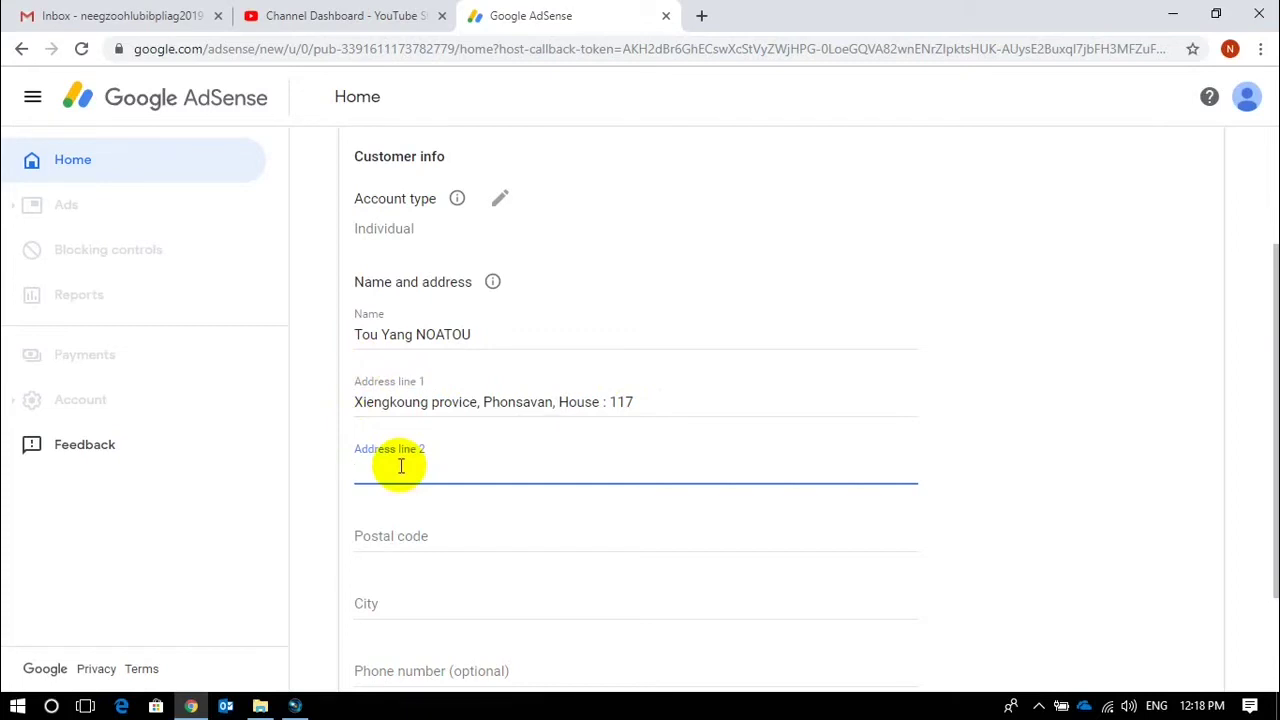
Type the contact phone number into Address line 2, leaving Postal code and City empty.
left_click(650, 402)
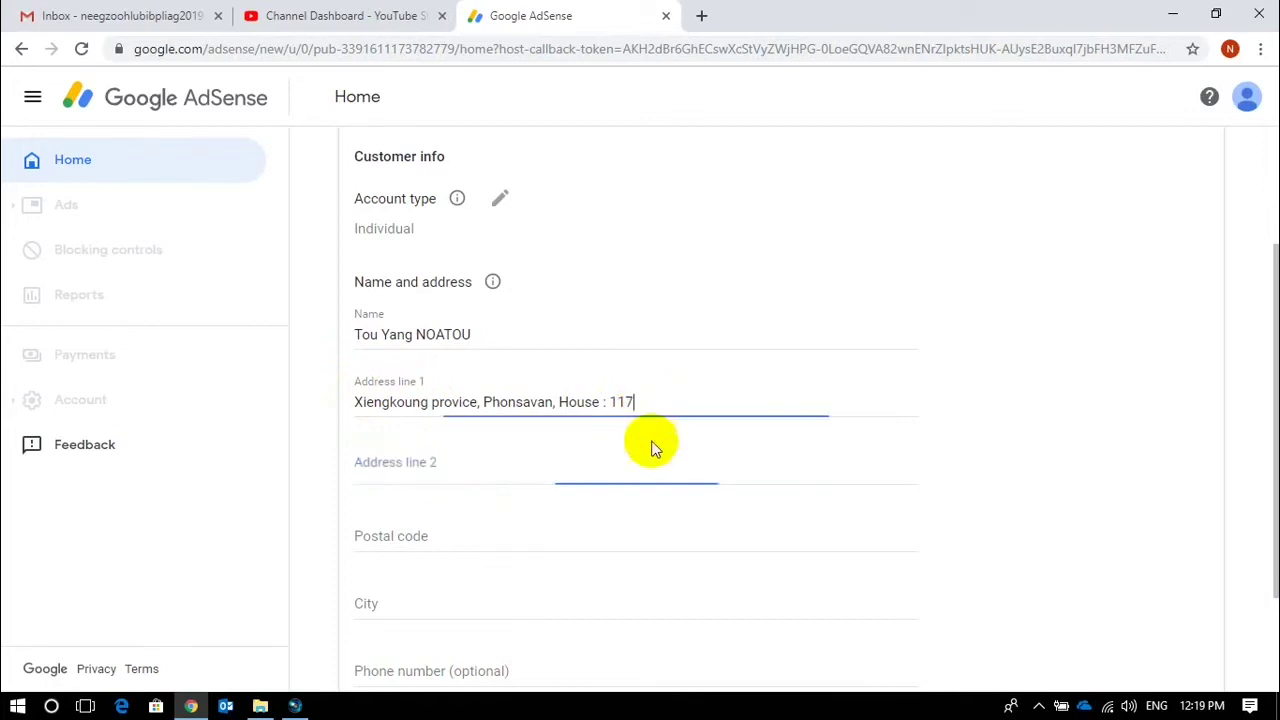
left_click(500, 471)
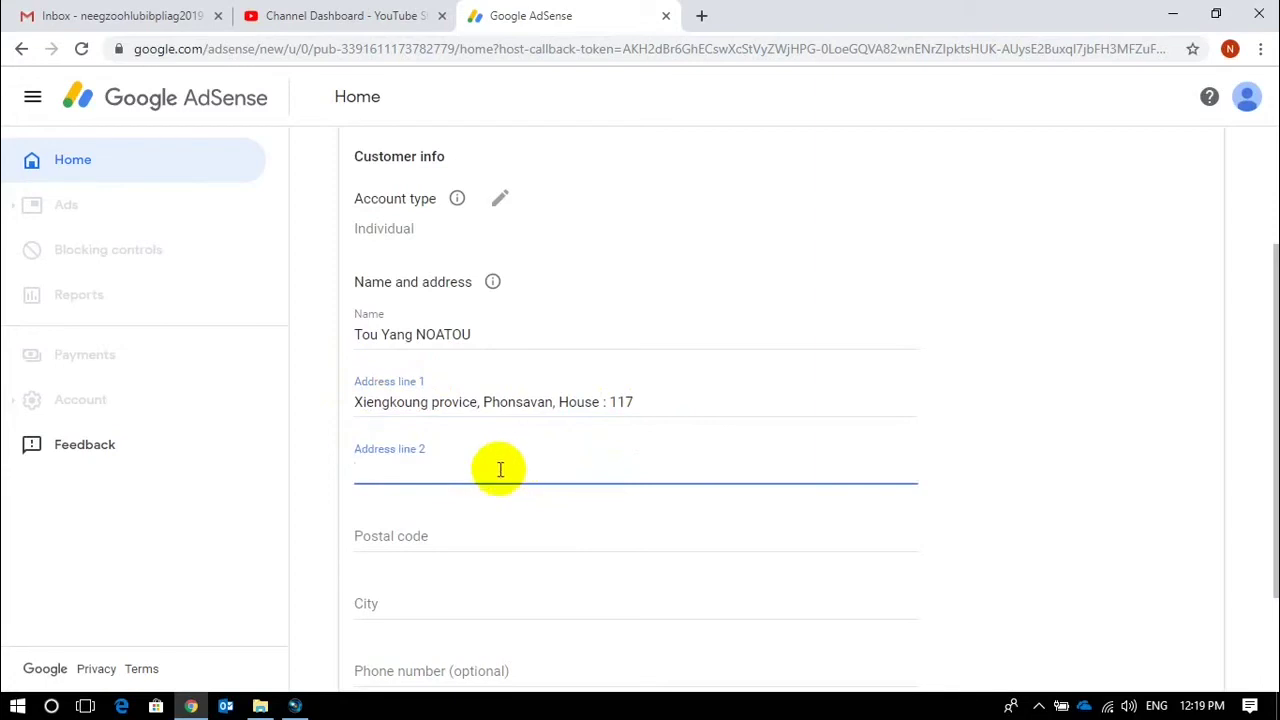
scroll(486, 478, "down", 1)
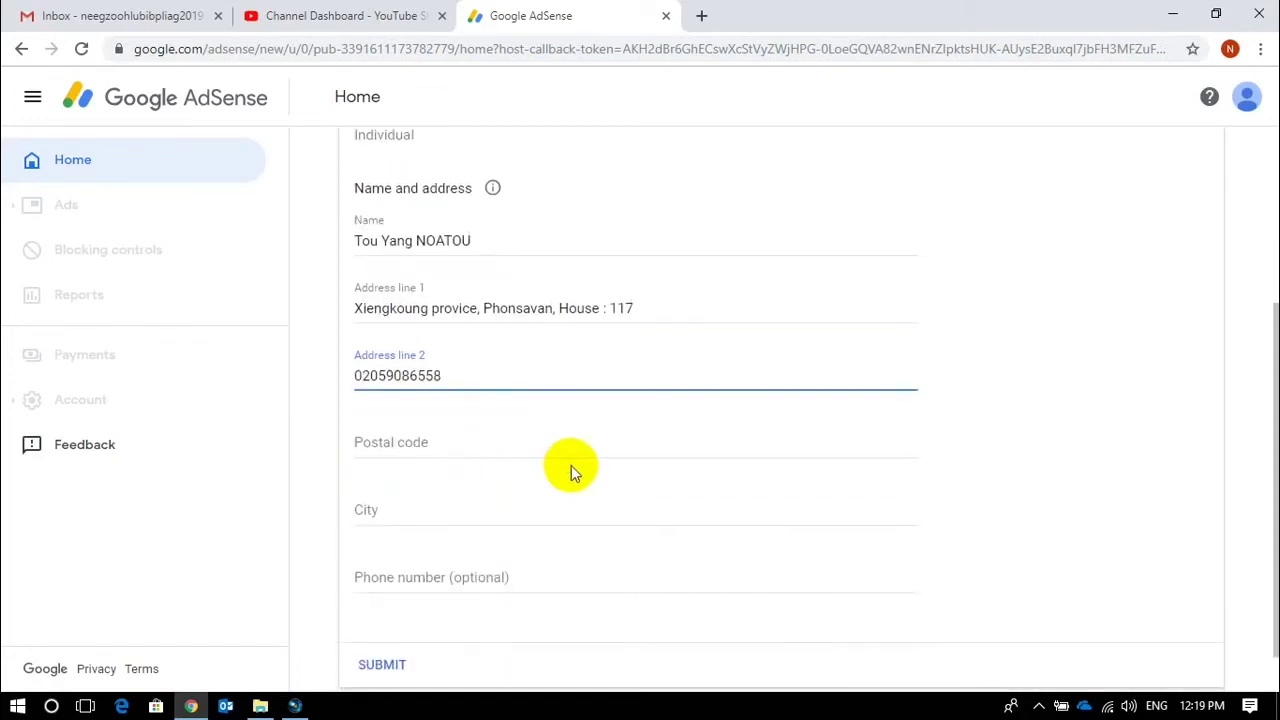
left_click(443, 446)
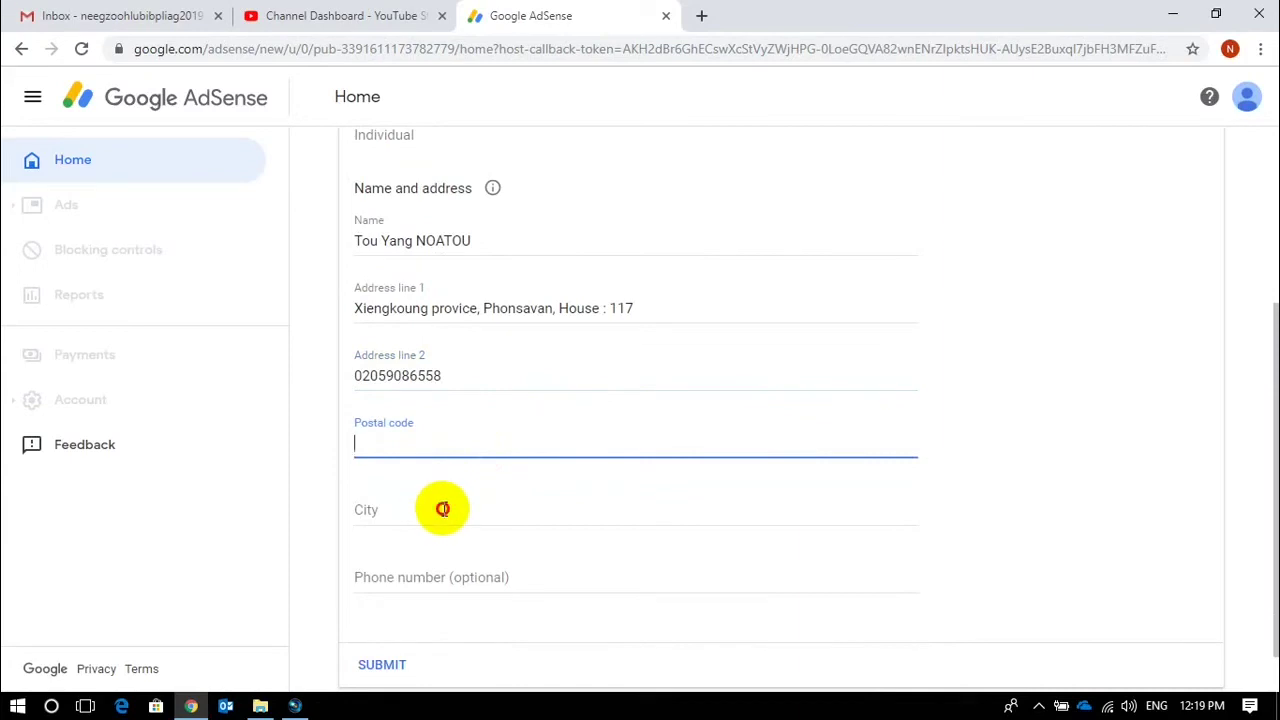
left_click(443, 509)
left_click(443, 447)
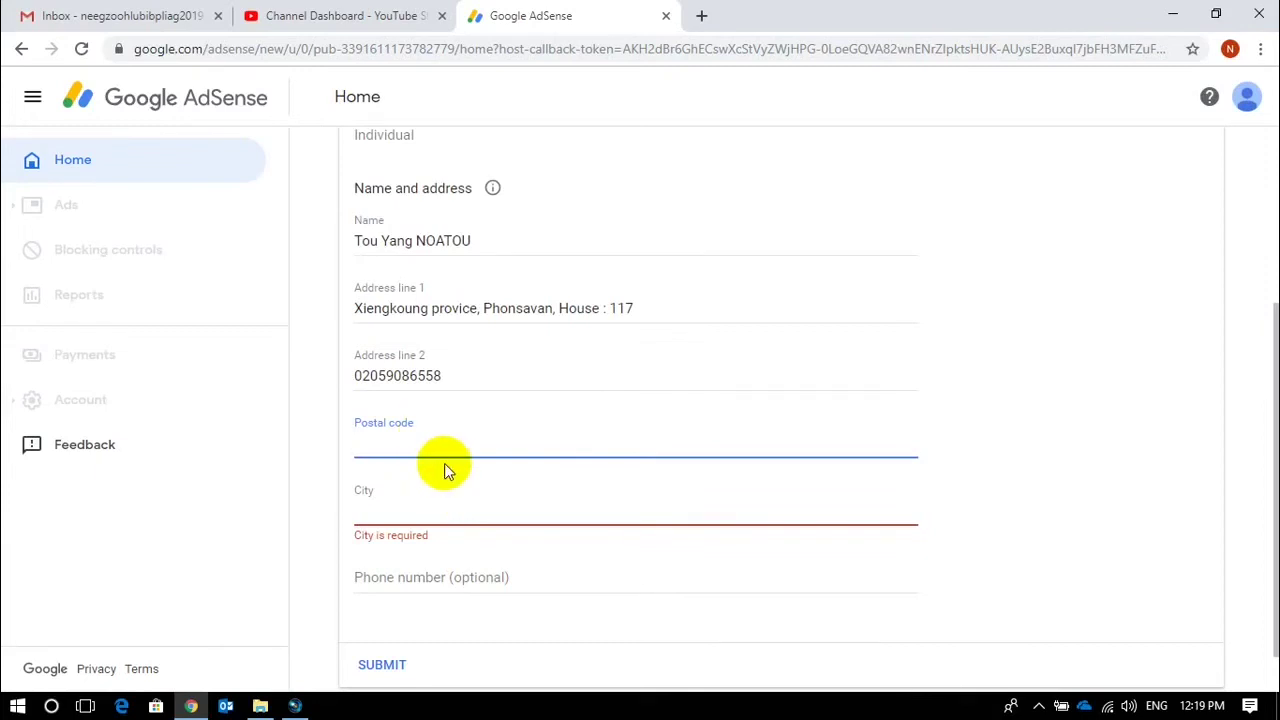
scroll(480, 449, "up", 1)
scroll(480, 449, "down", 1)
Open the google.co.th search page in a new browser tab.
left_click(704, 15)
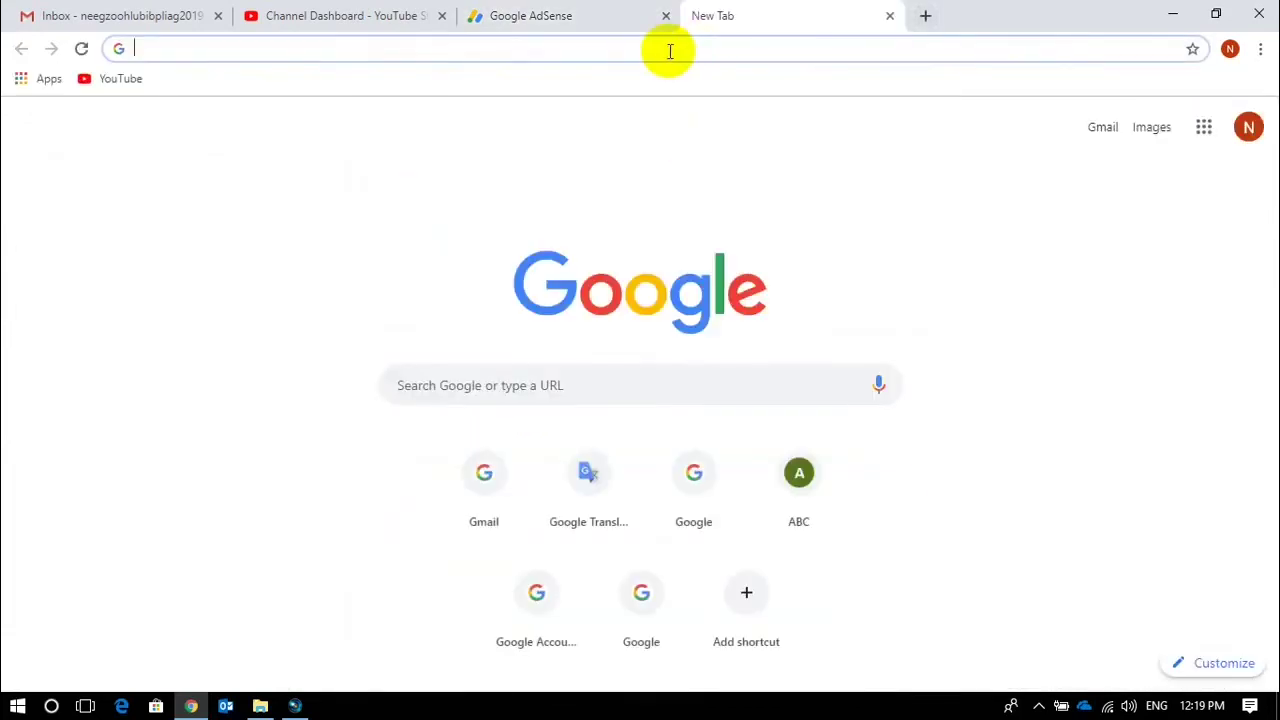
type("g")
left_click(606, 90)
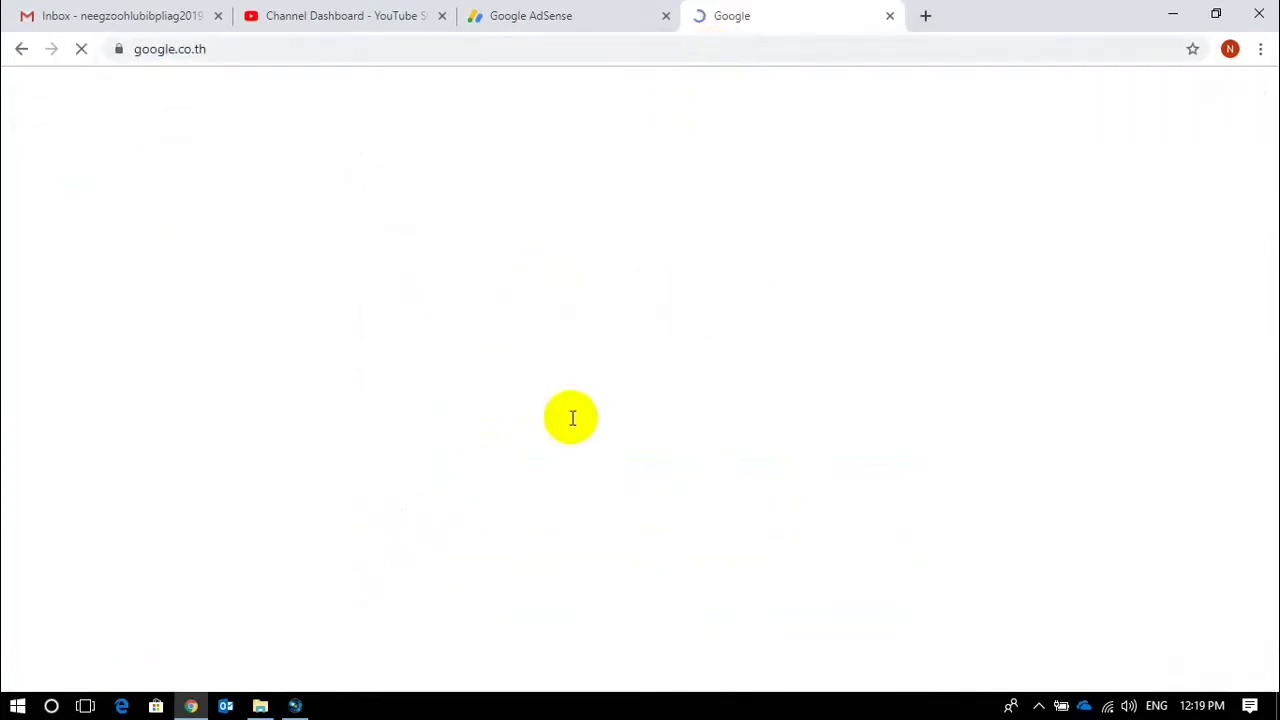
left_click(1045, 705)
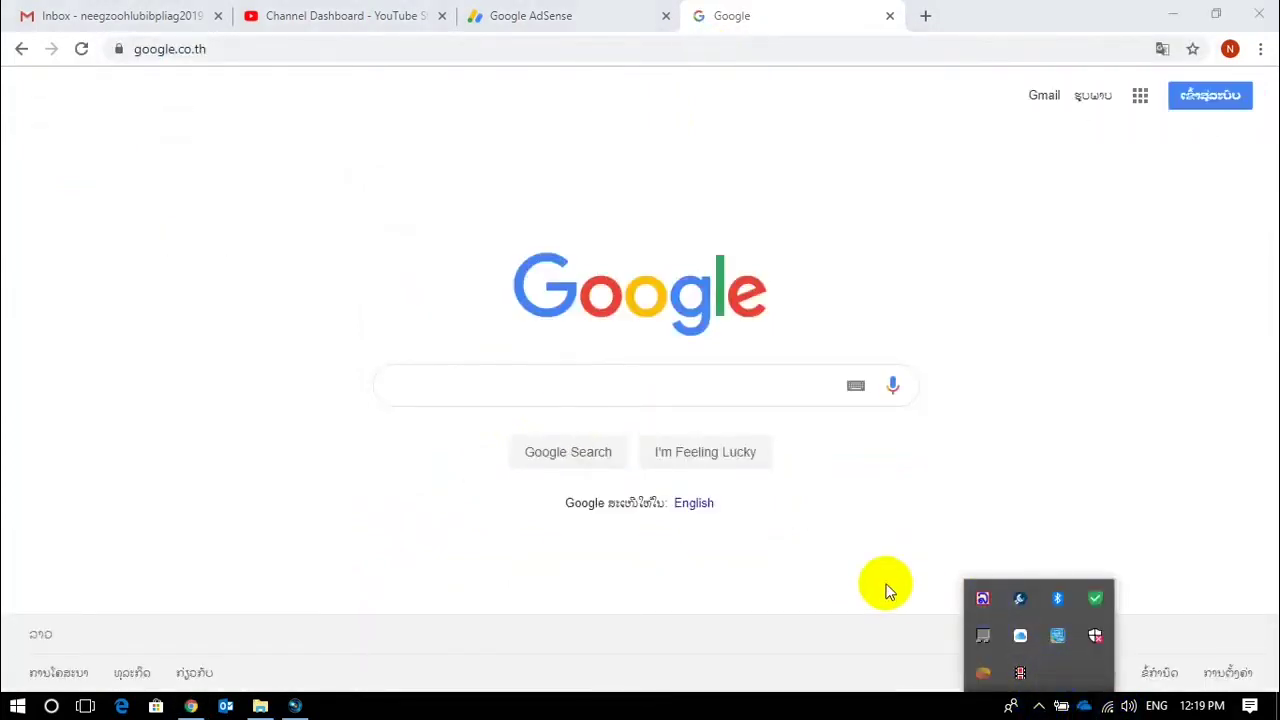
Search Google for 'ລະຫັດໄປສະນີ ລາວ' (Lao postal codes) using the autocomplete suggestion.
left_click(523, 393)
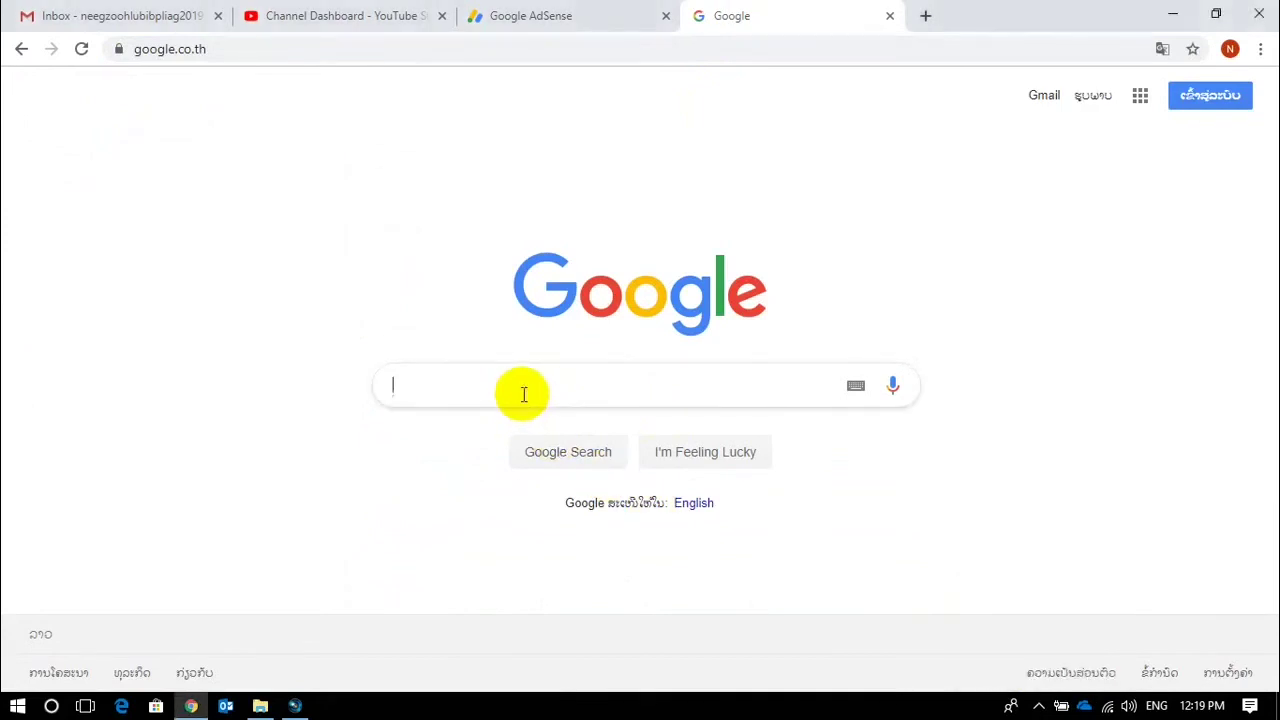
type("ລະ")
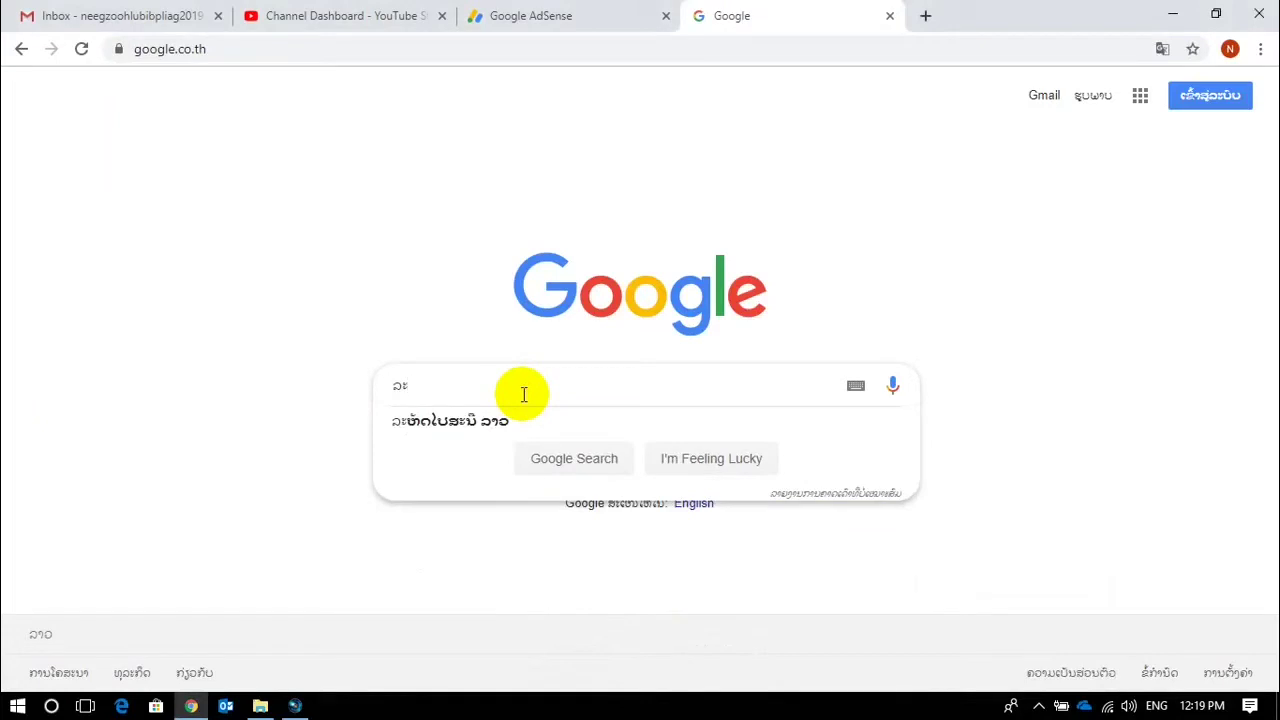
left_click(463, 421)
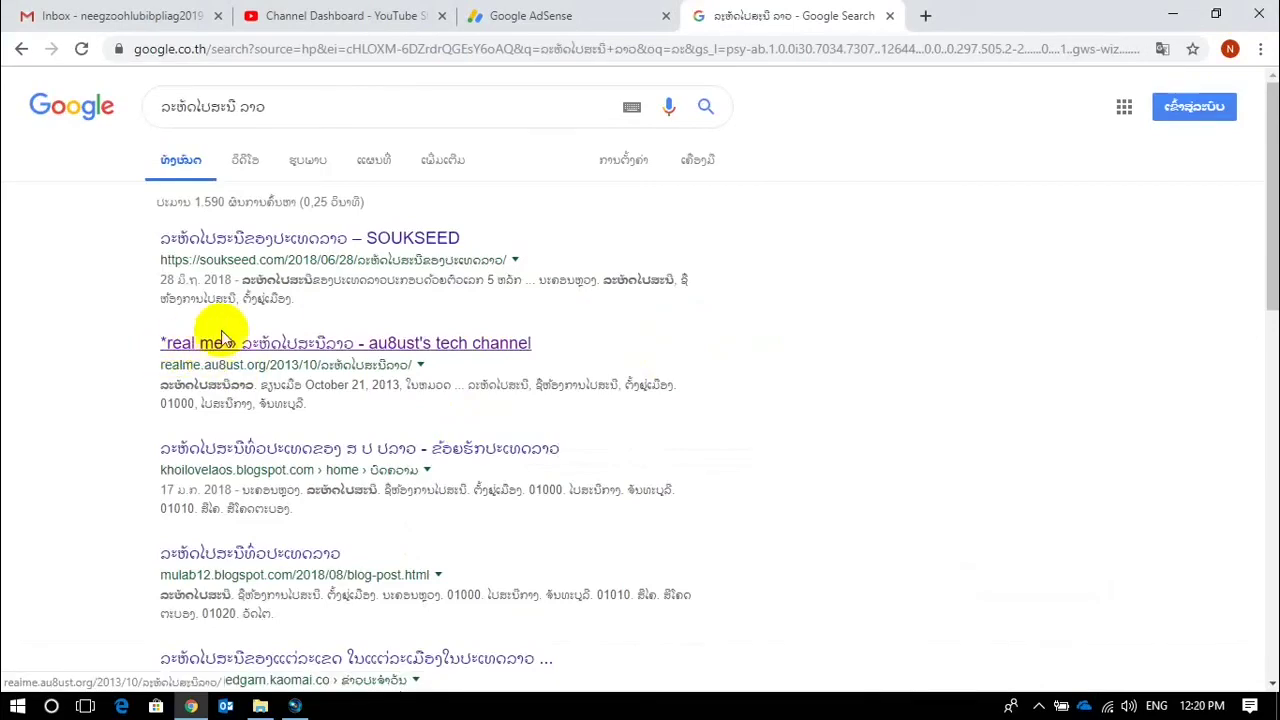
scroll(215, 360, "down", 3)
scroll(220, 370, "up", 3)
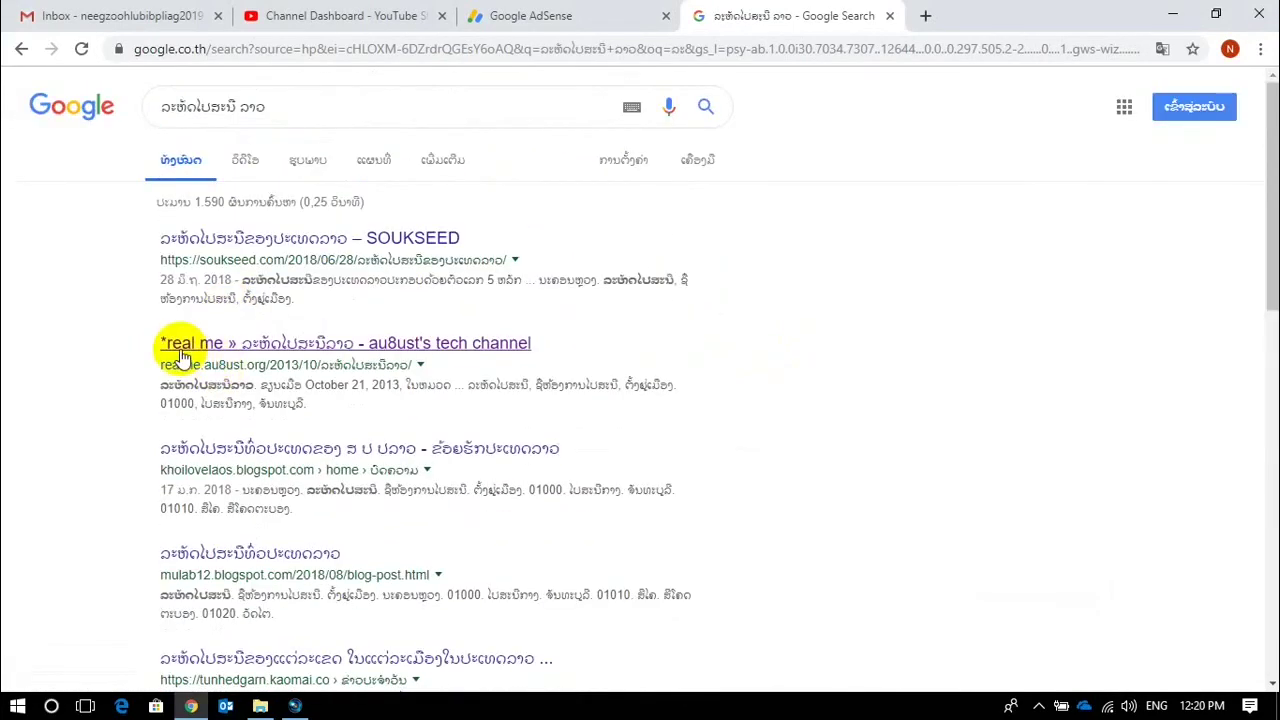
Open the realme.au8ust.org Lao postal code list and find the 09000 province table.
left_click(340, 352)
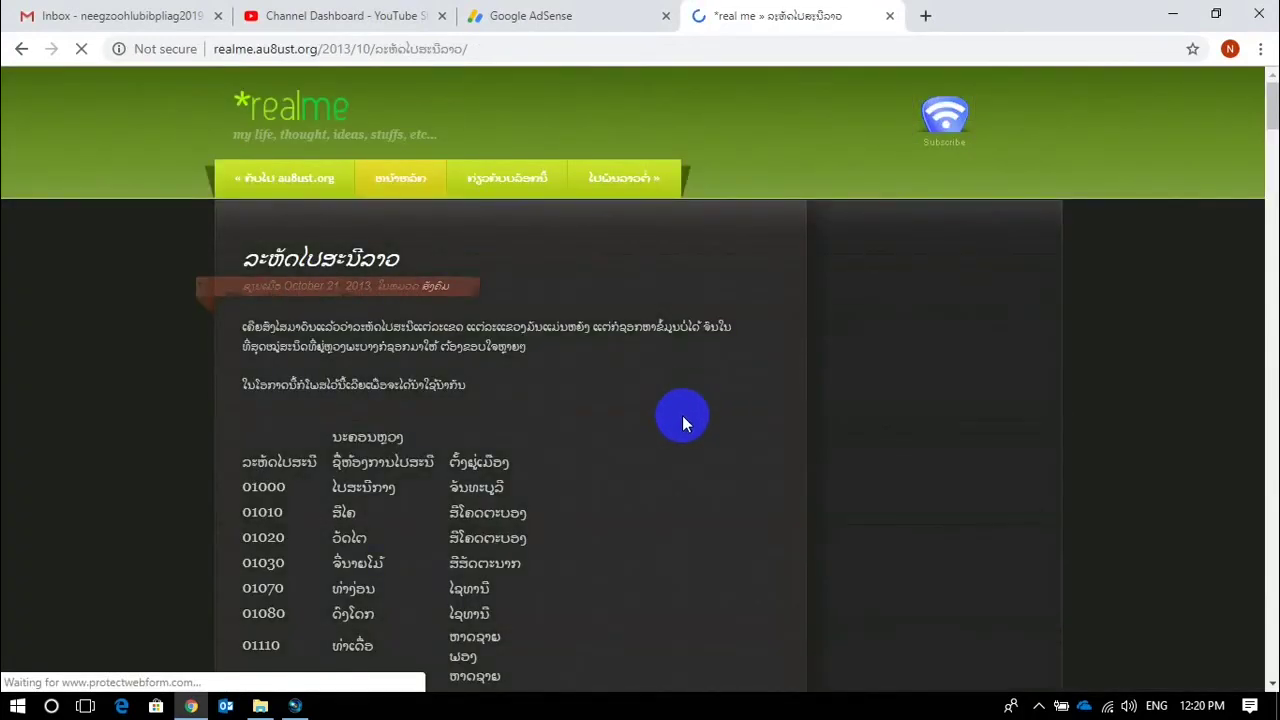
scroll(684, 422, "down", 2)
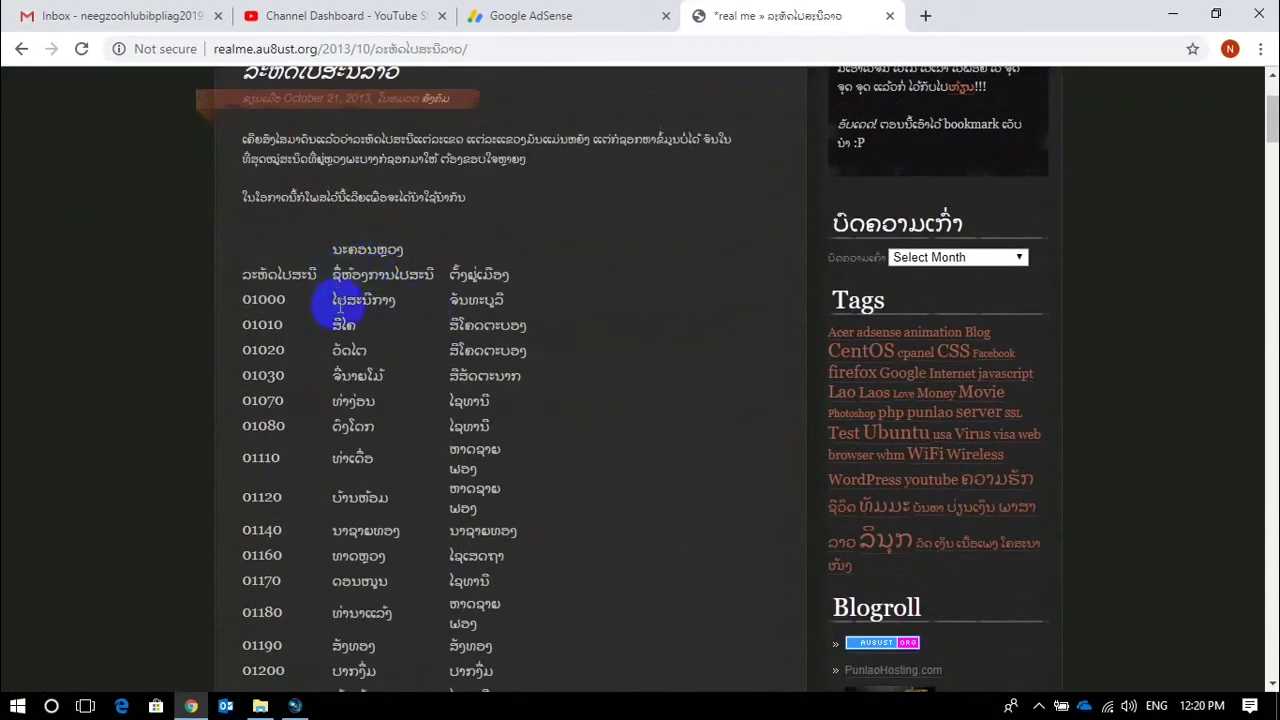
scroll(405, 290, "down", 6)
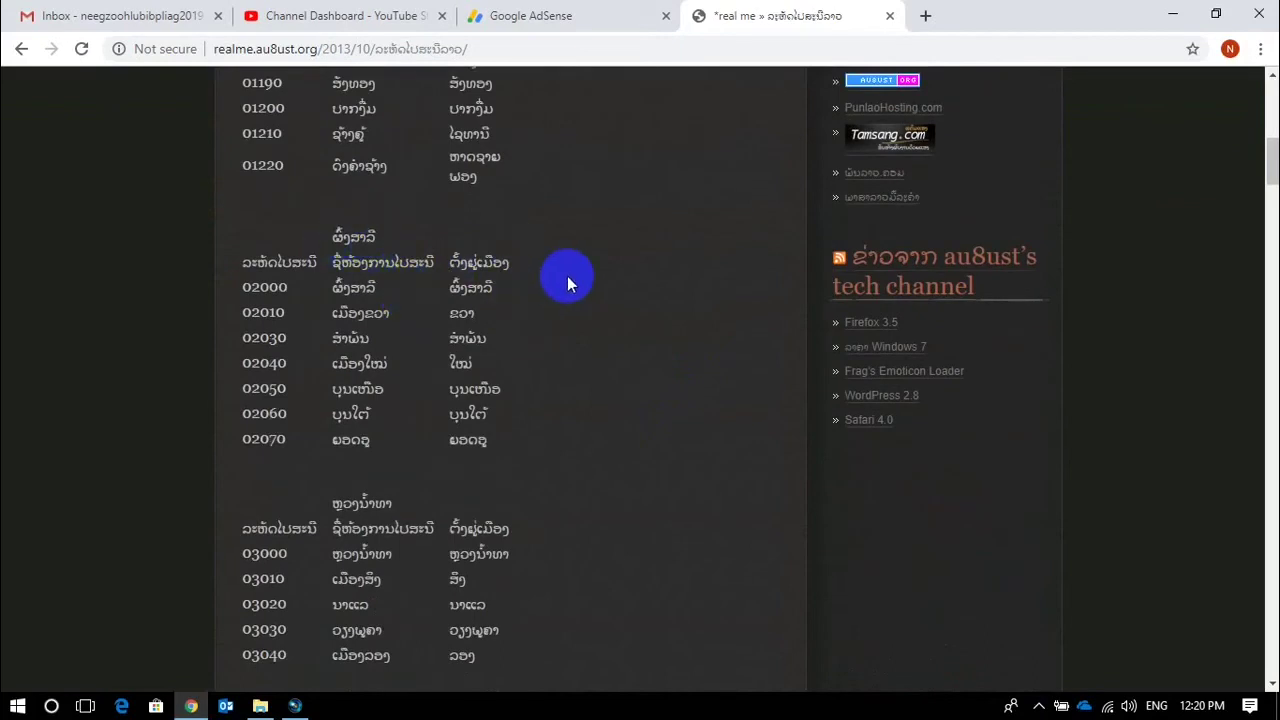
scroll(567, 277, "down", 3)
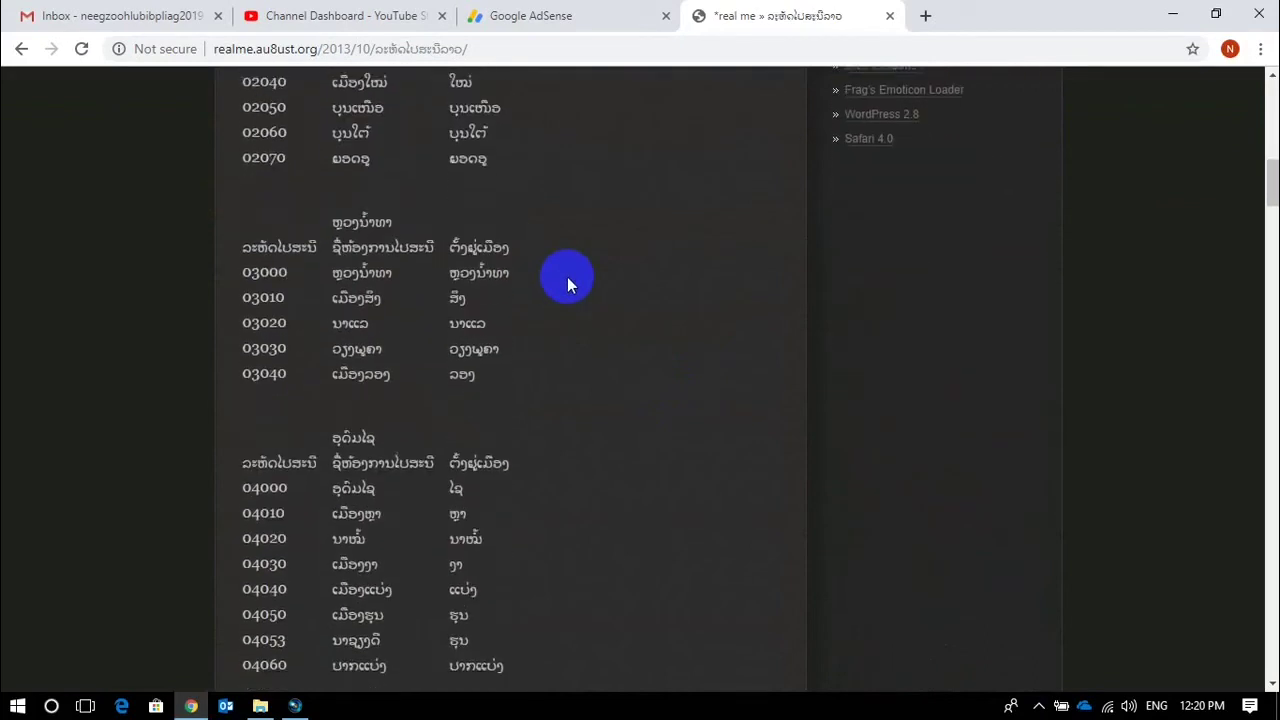
scroll(567, 280, "down", 6)
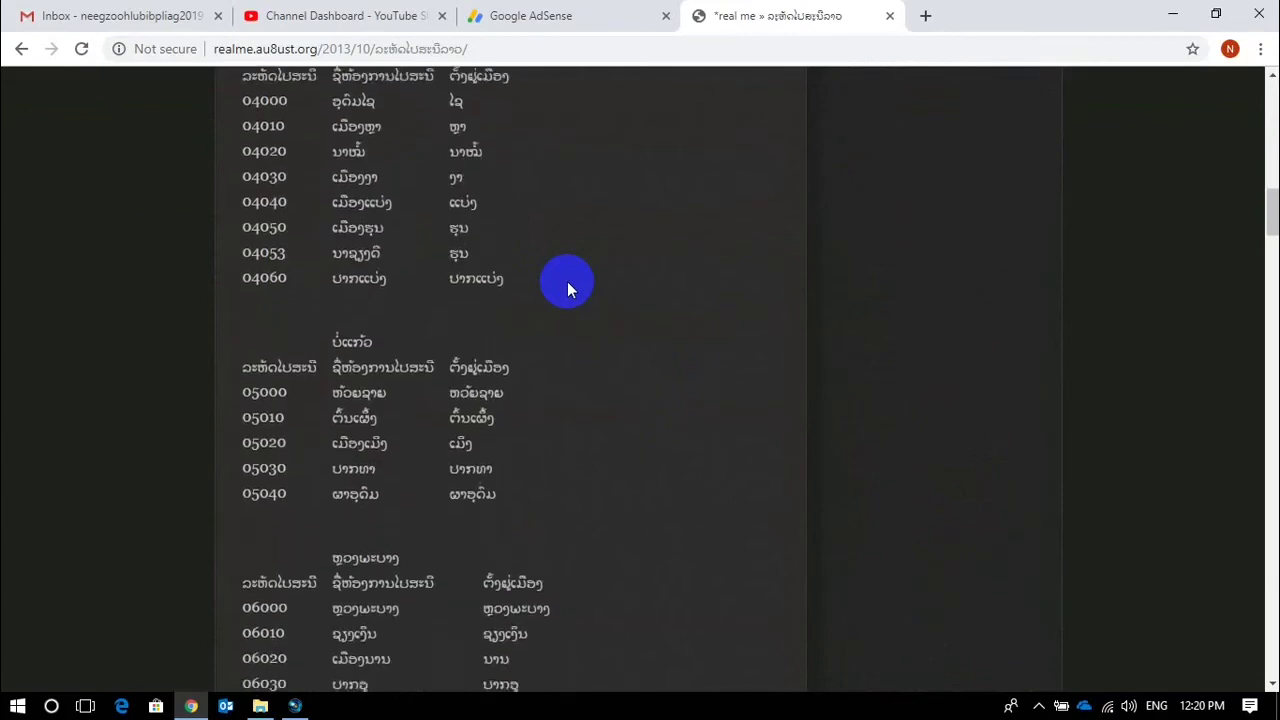
scroll(567, 288, "down", 3)
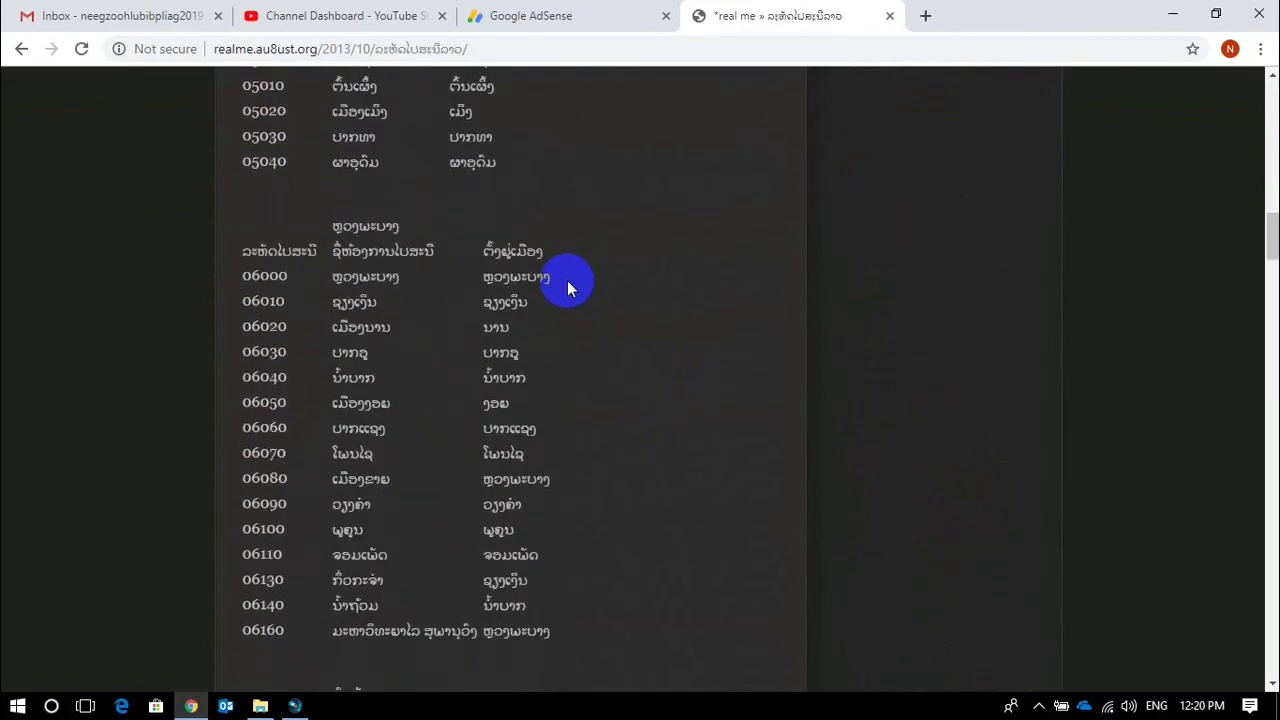
scroll(567, 283, "down", 8)
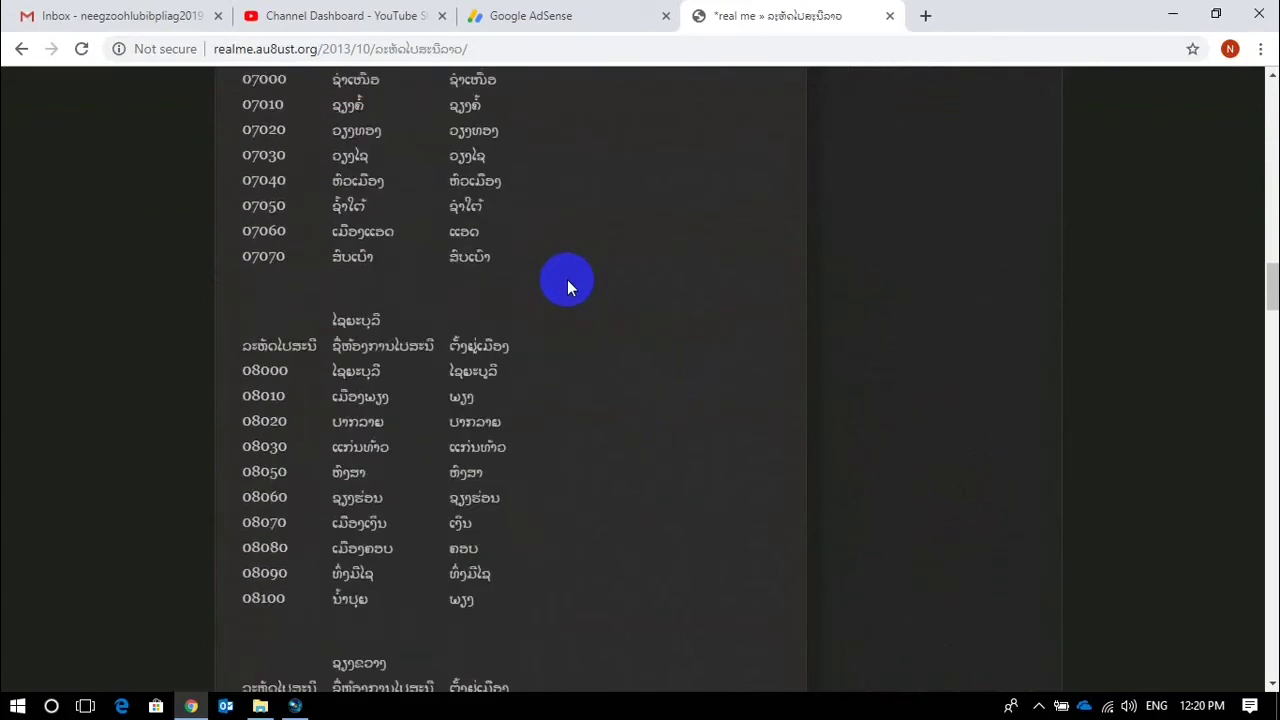
scroll(567, 283, "down", 2)
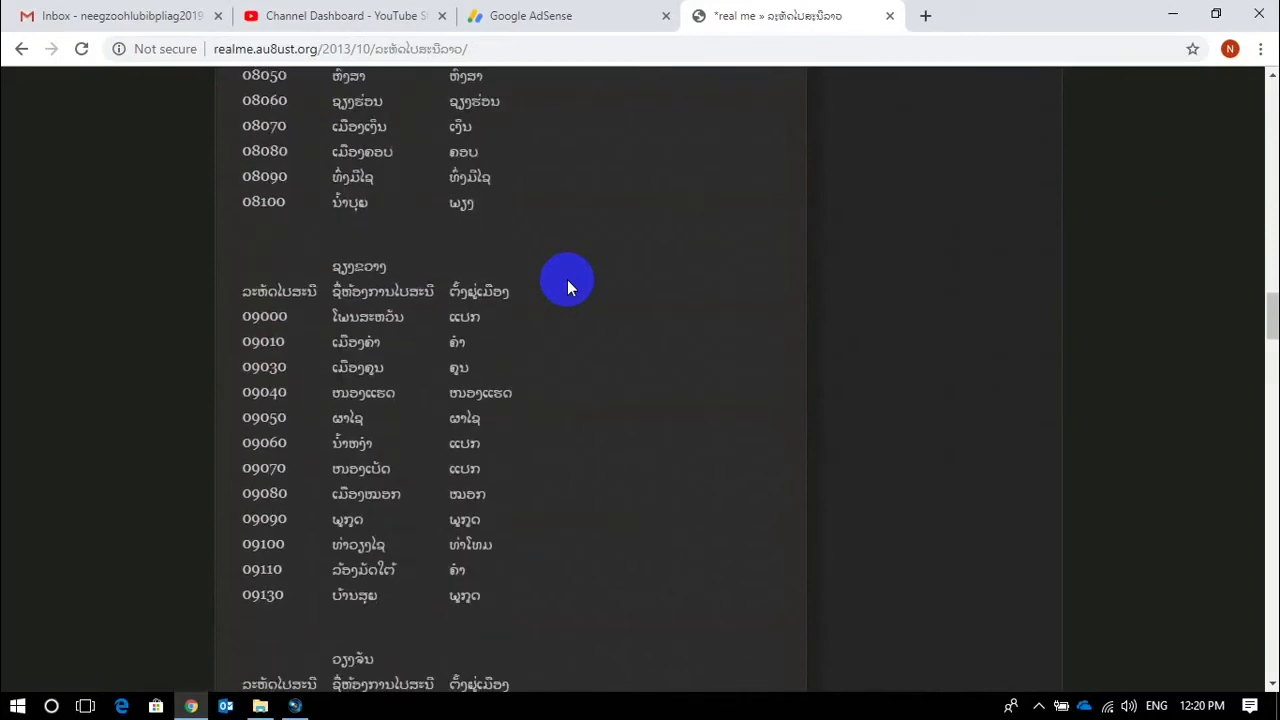
Select and copy the postal code 09000 listed for Phonsavan.
left_click_drag(390, 265, 336, 268)
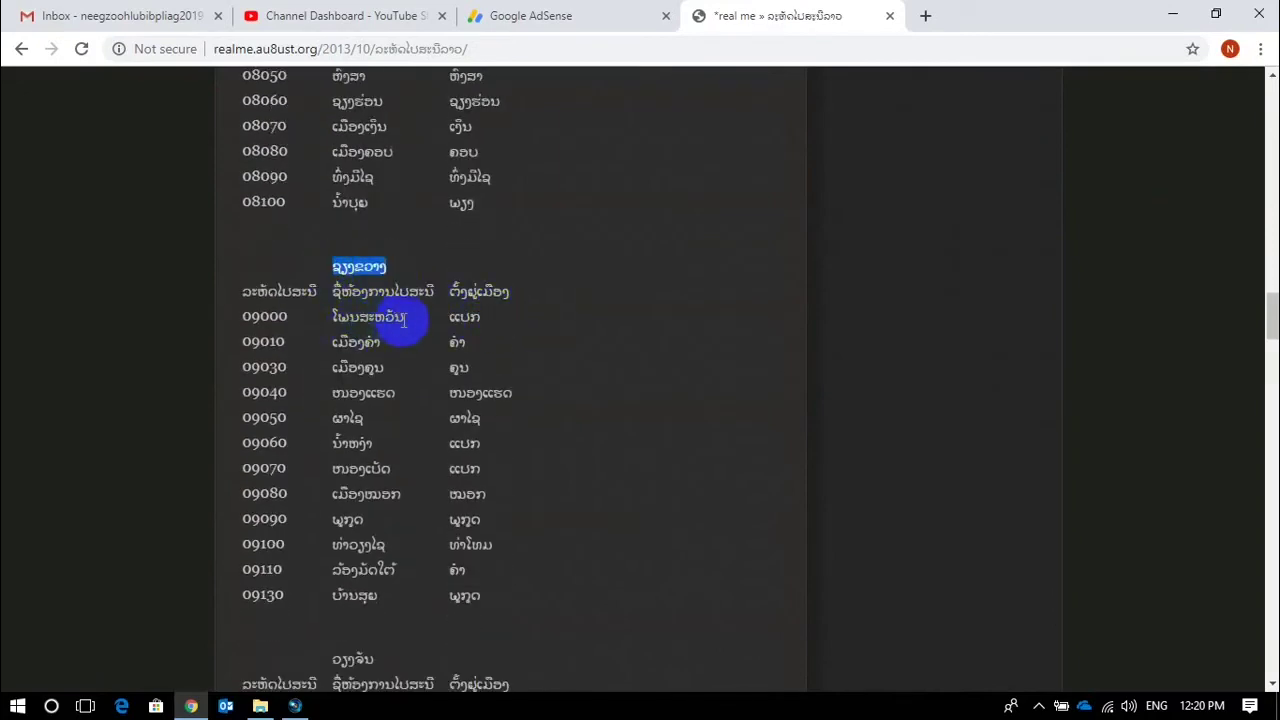
left_click_drag(404, 318, 243, 317)
left_click(480, 320)
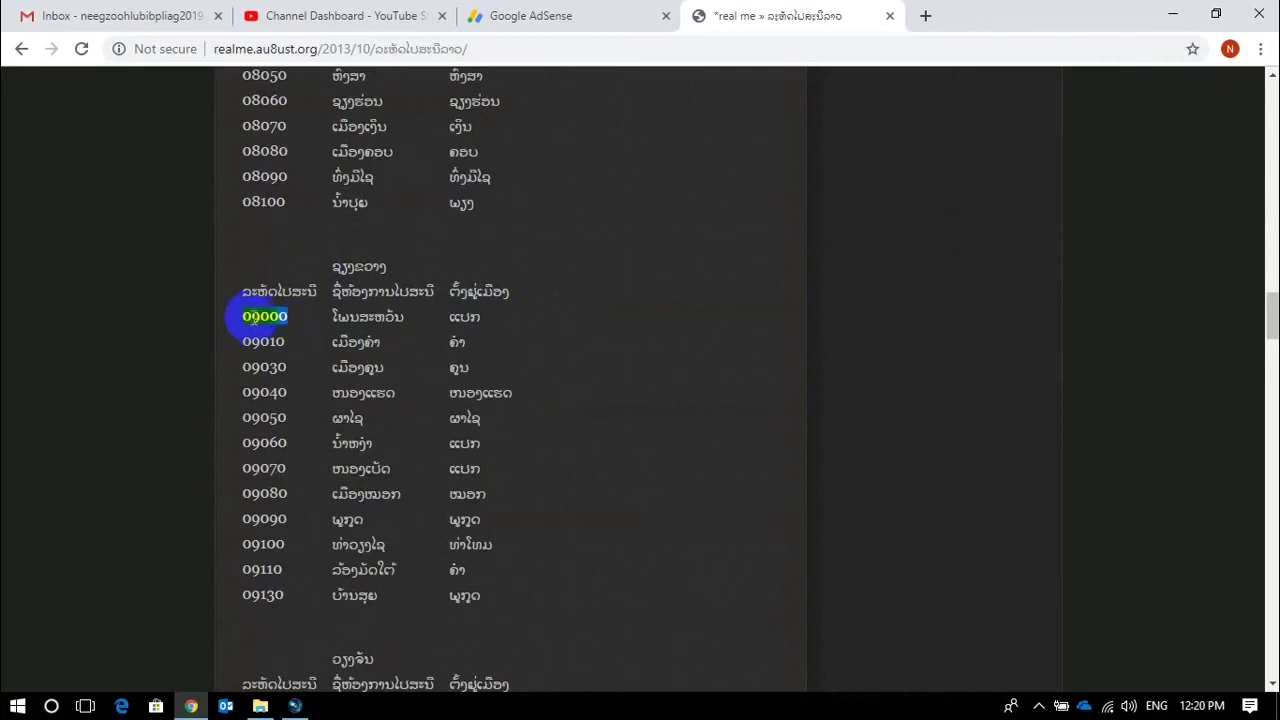
right_click(269, 317)
left_click(309, 335)
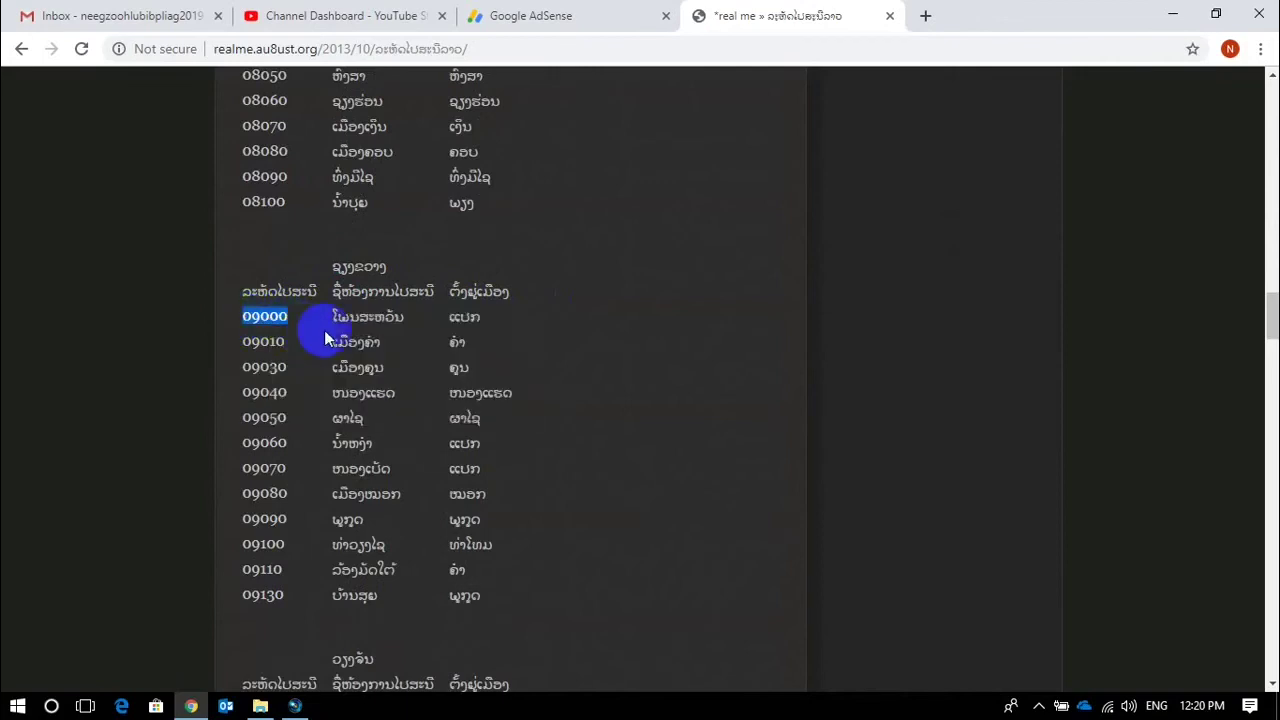
Paste the postal code 09000 into the AdSense Postal code field.
left_click(558, 22)
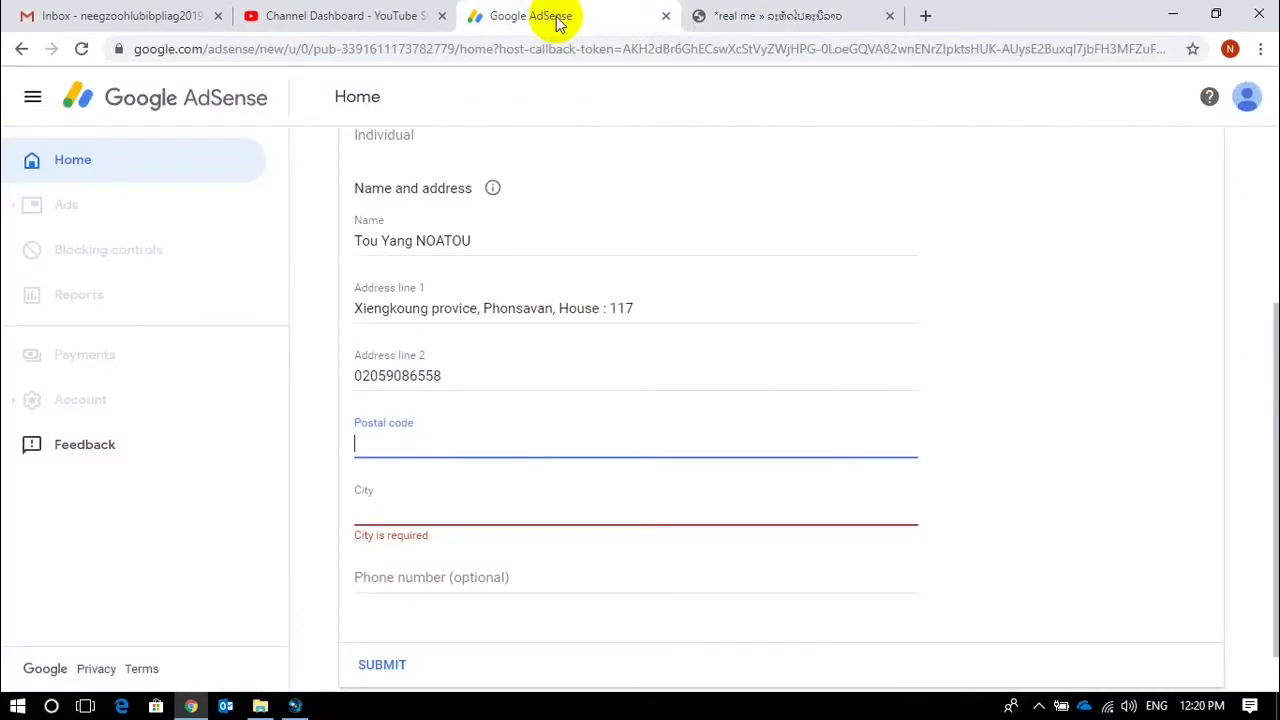
right_click(390, 451)
left_click(435, 310)
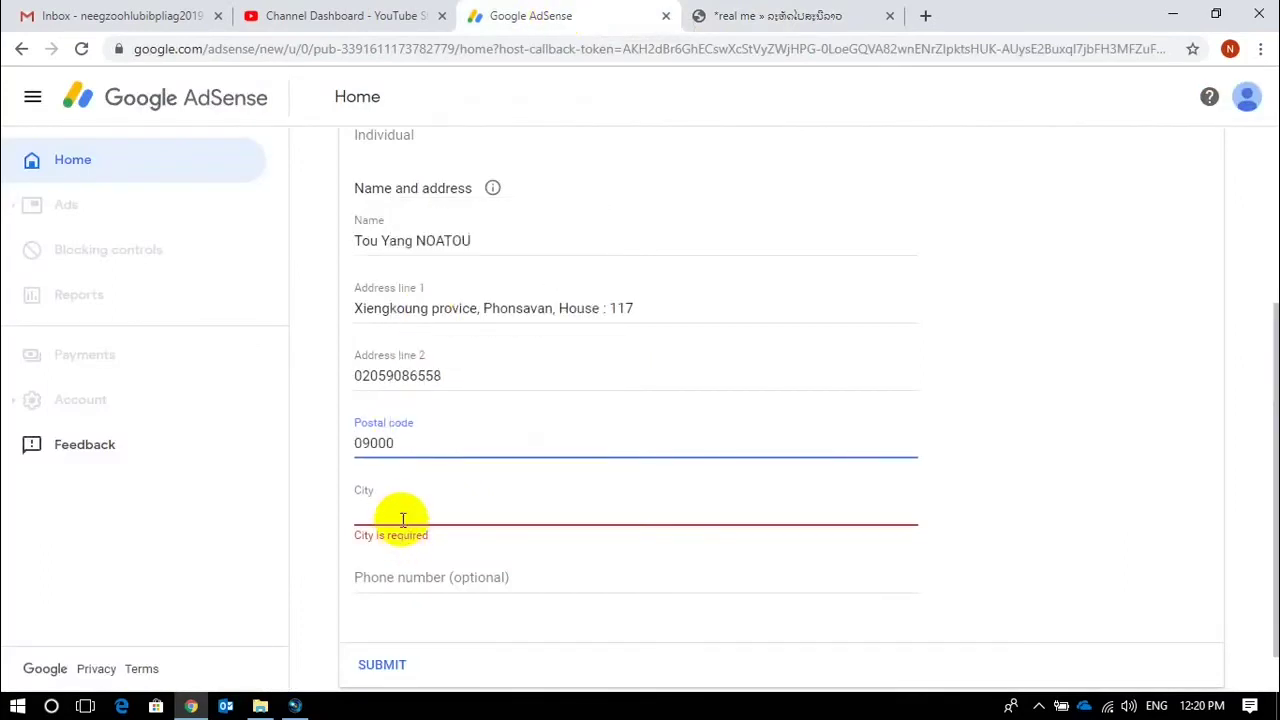
Check the postal code list again, then enter 'Phonsavanh' as the City.
left_click(399, 507)
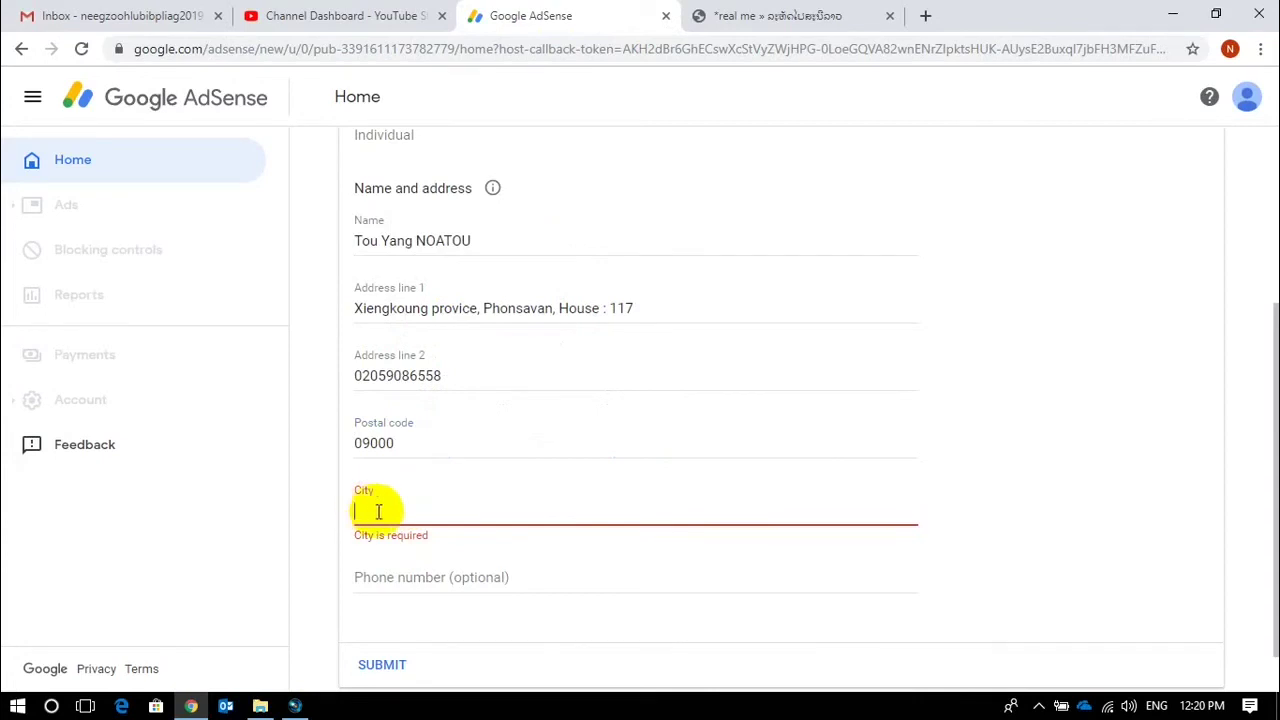
left_click(820, 14)
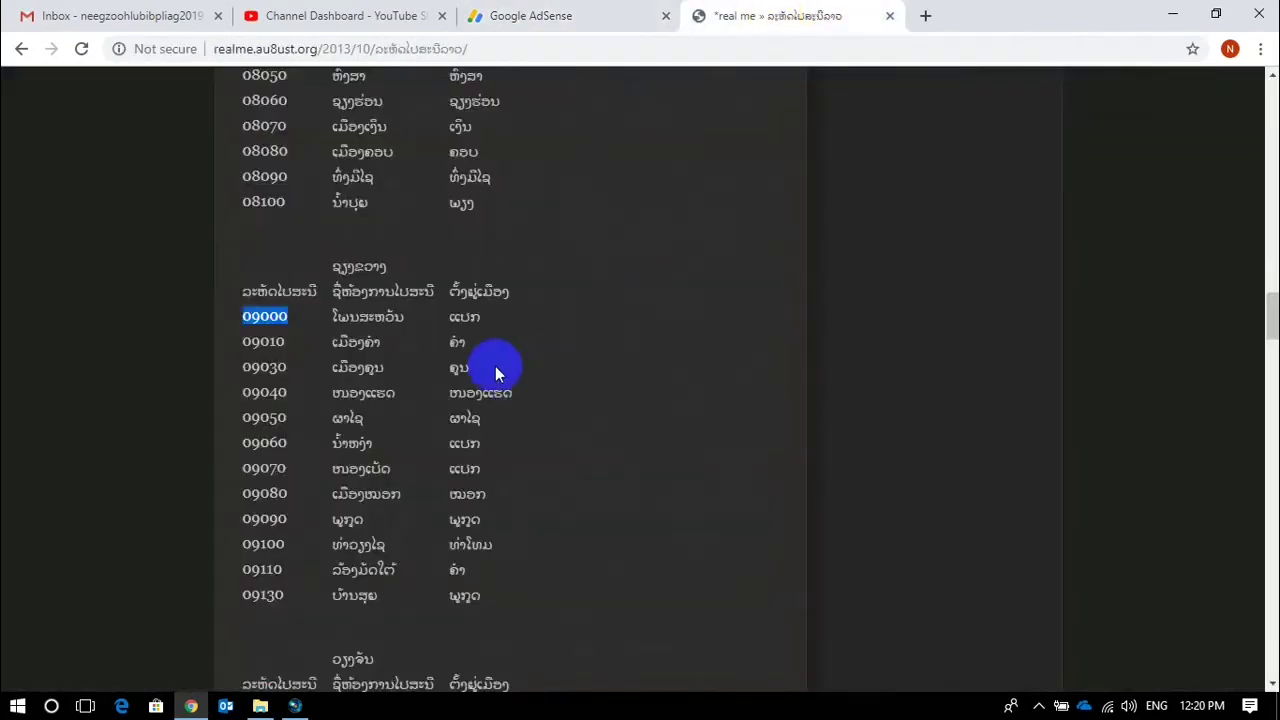
scroll(470, 322, "down", 1)
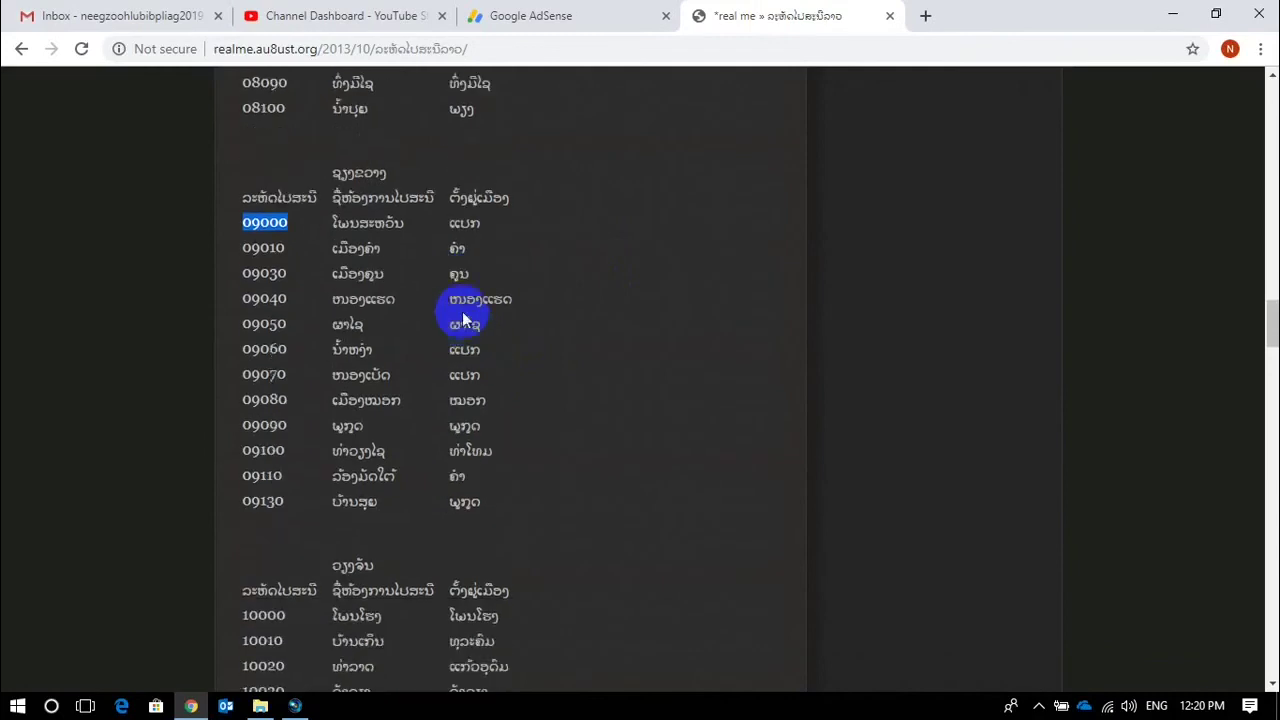
scroll(482, 229, "up", 1)
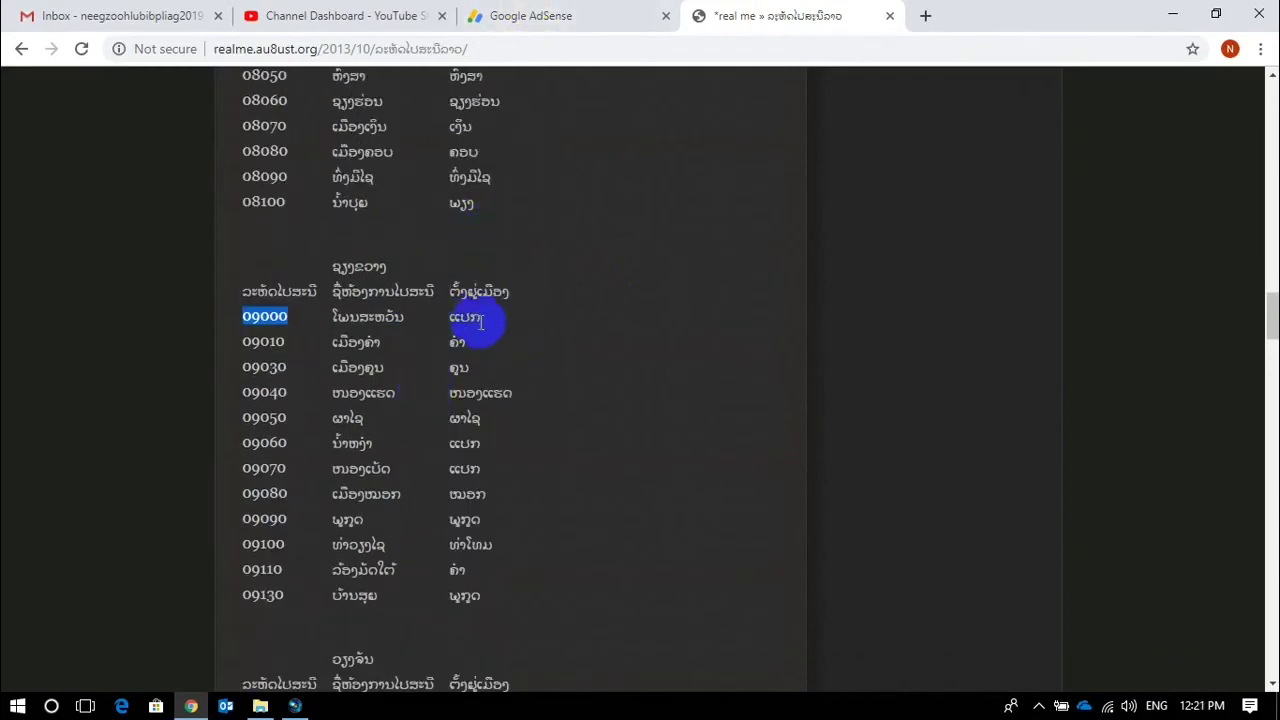
left_click(505, 15)
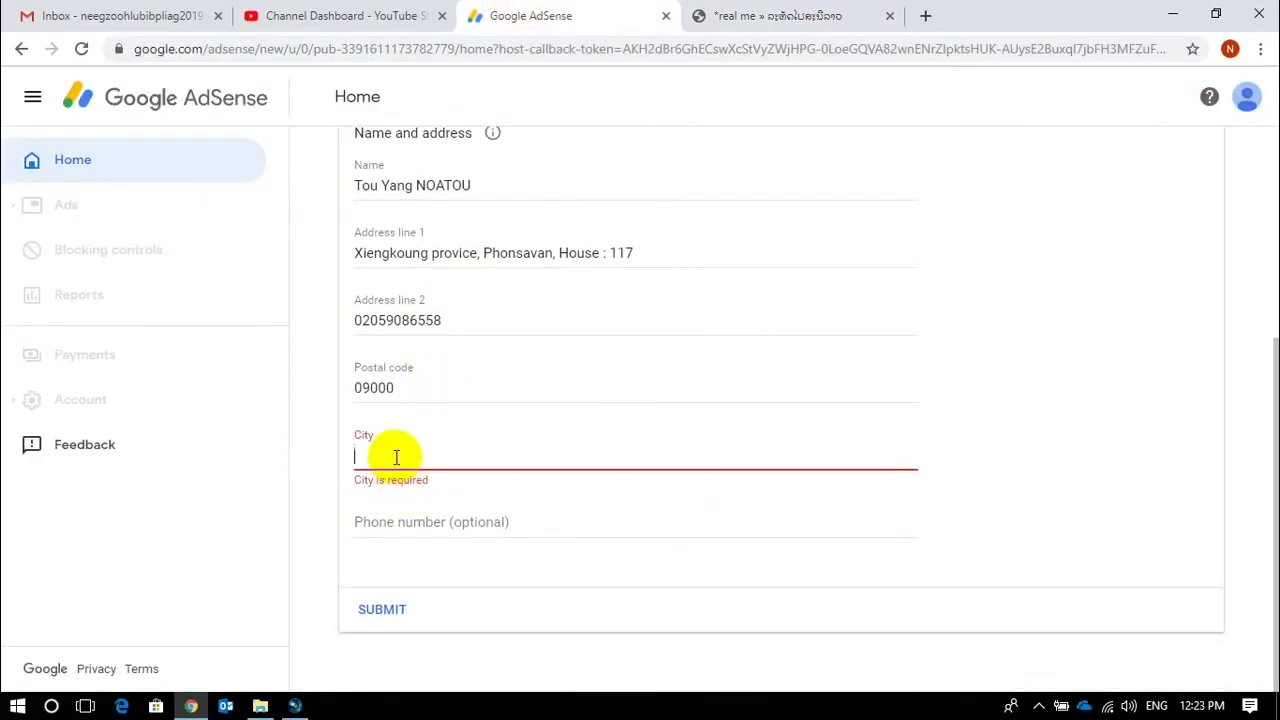
type("Phons")
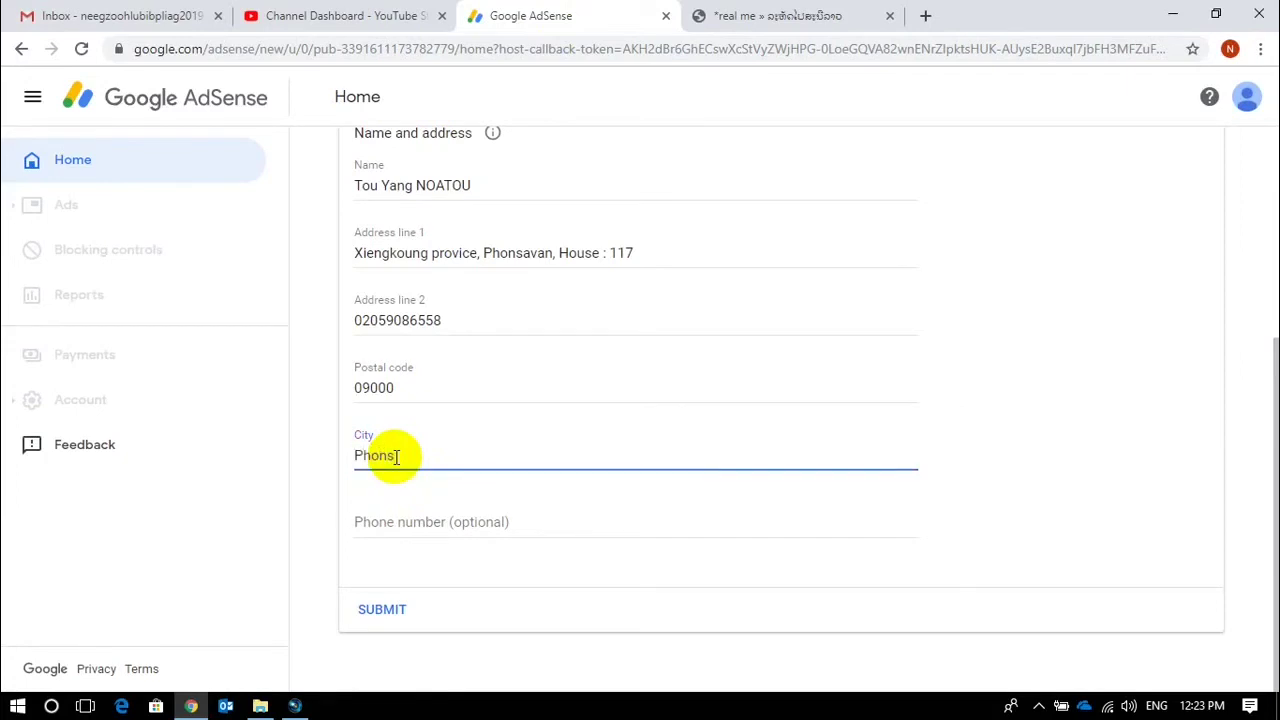
type("avanh")
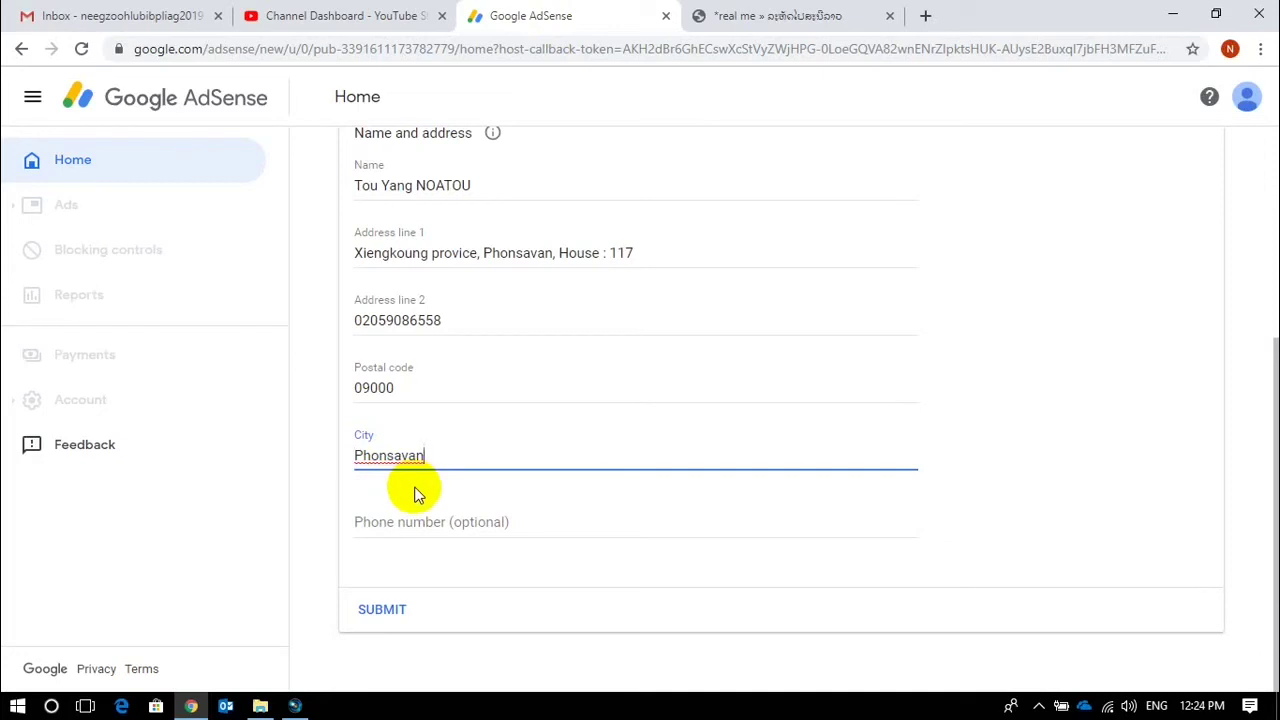
Copy the Address line 2 phone number into the optional Phone number field and review the form.
left_click(373, 525)
left_click_drag(450, 320, 352, 320)
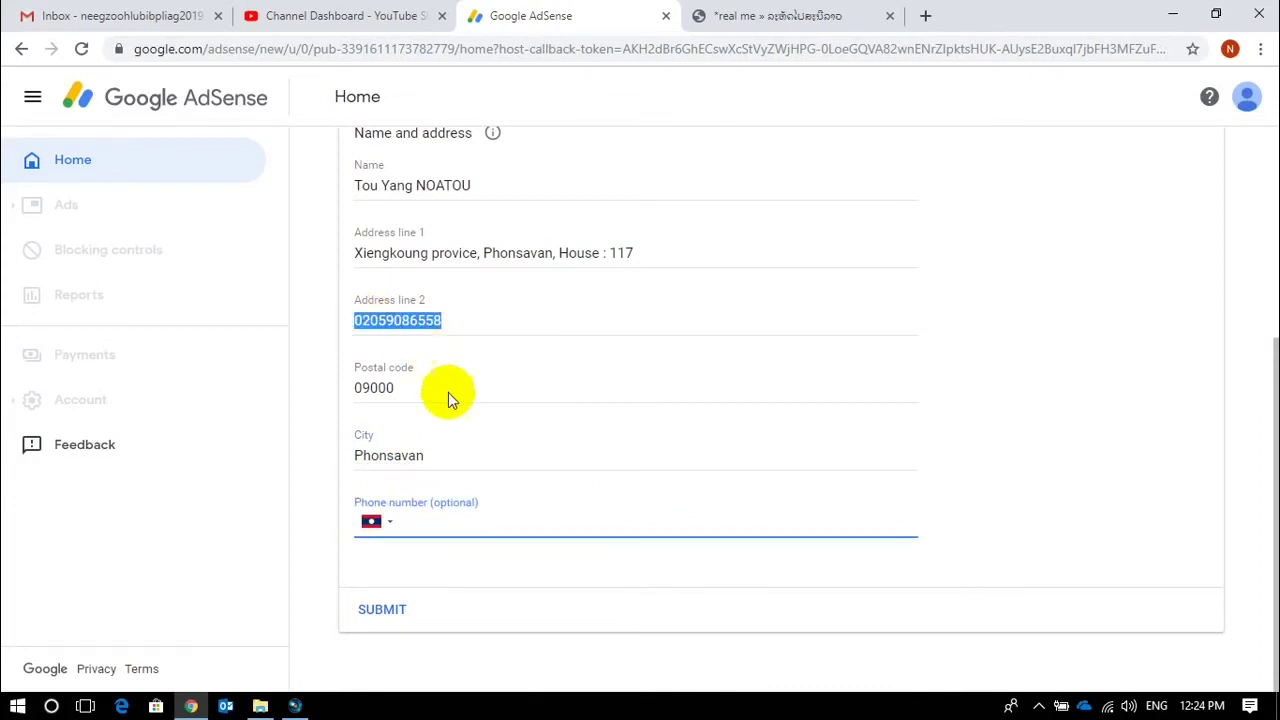
left_click(418, 518)
key("ctrl+v")
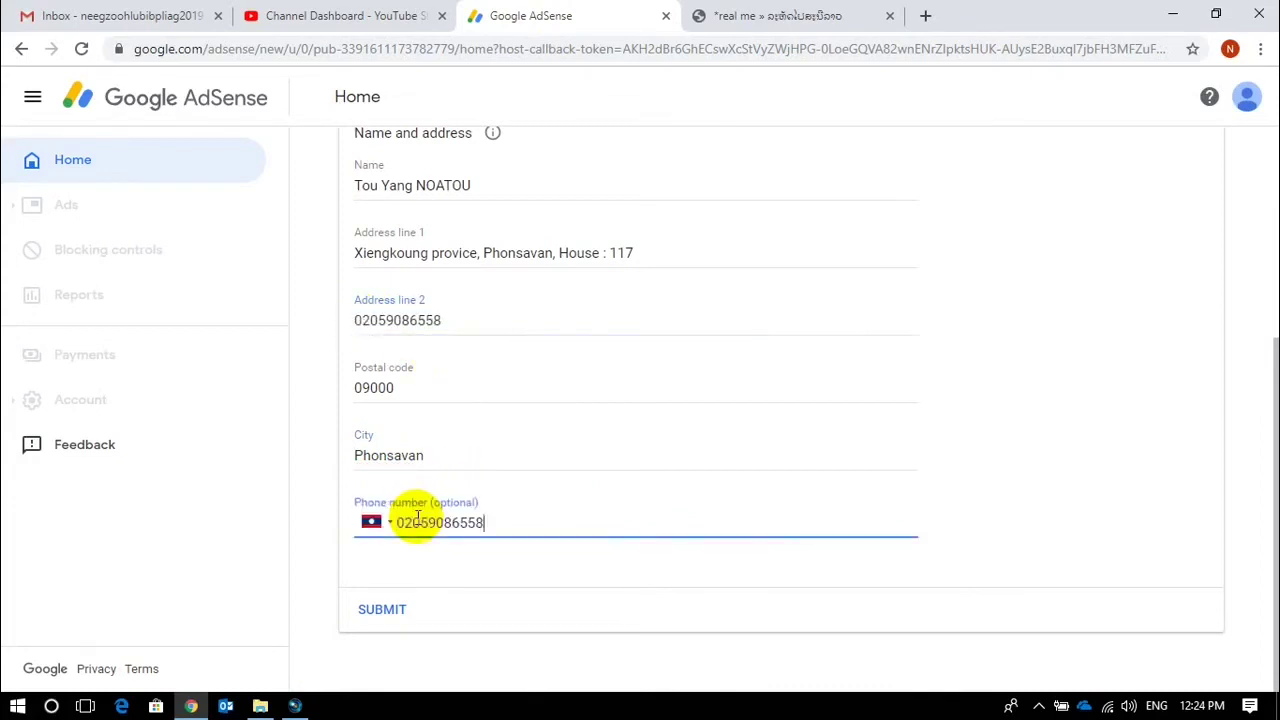
scroll(480, 470, "up", 3)
scroll(481, 464, "up", 1)
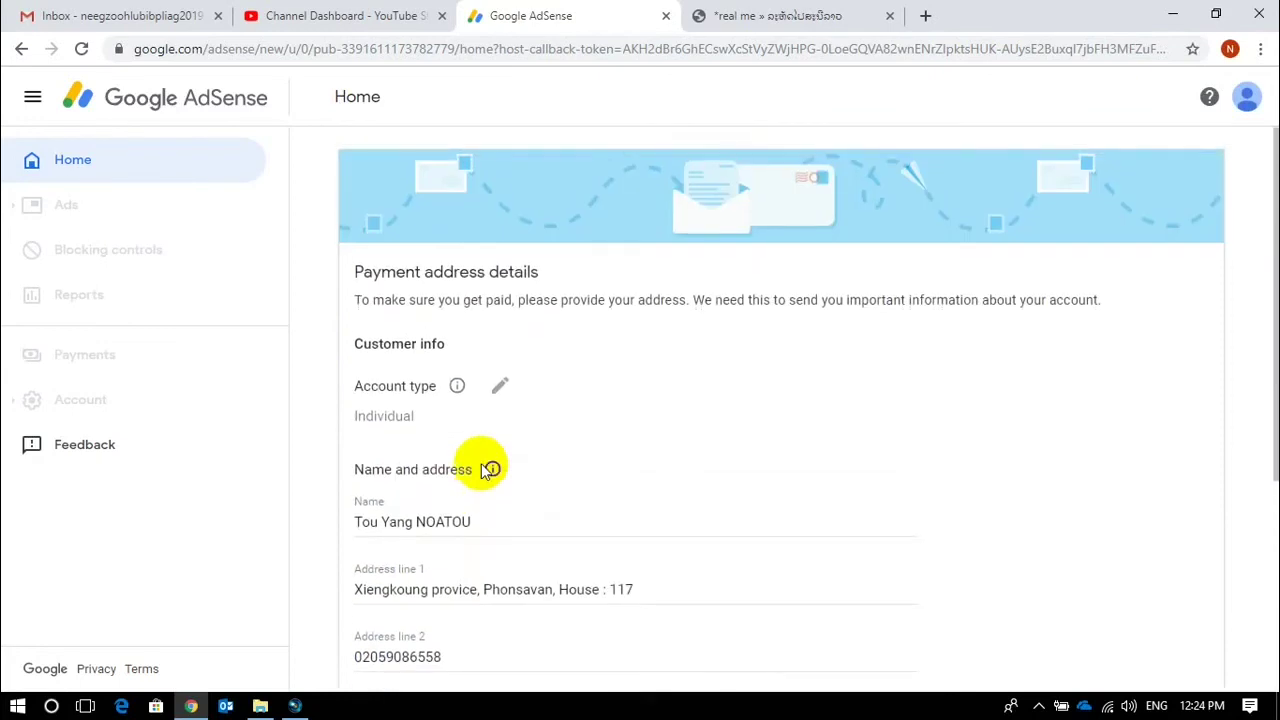
scroll(484, 466, "down", 3)
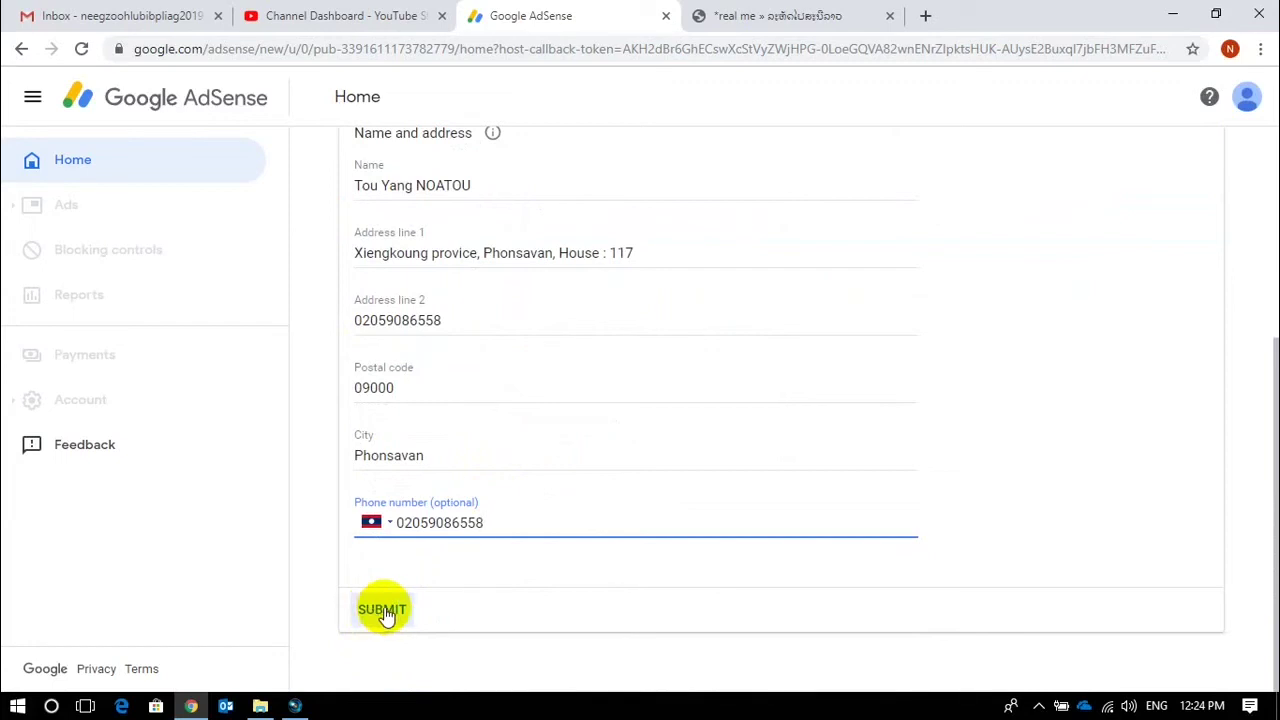
scroll(374, 611, "up", 1)
scroll(385, 612, "up", 1)
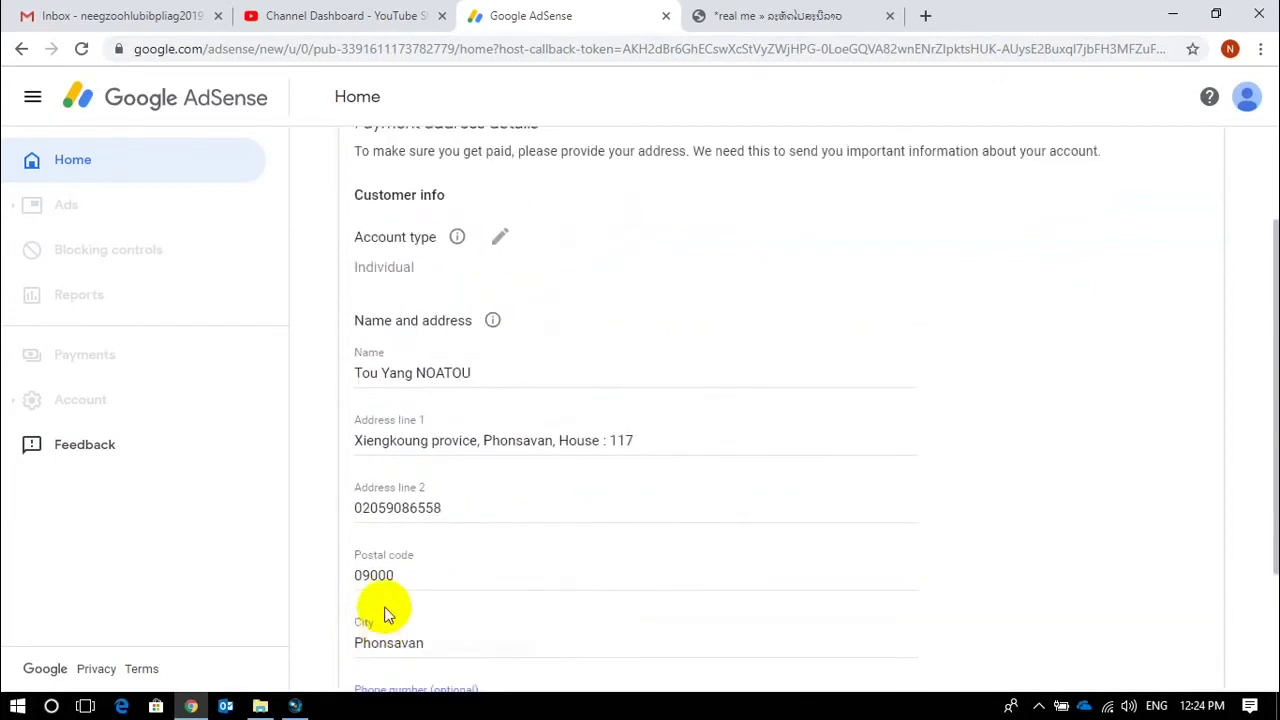
scroll(579, 546, "up", 1)
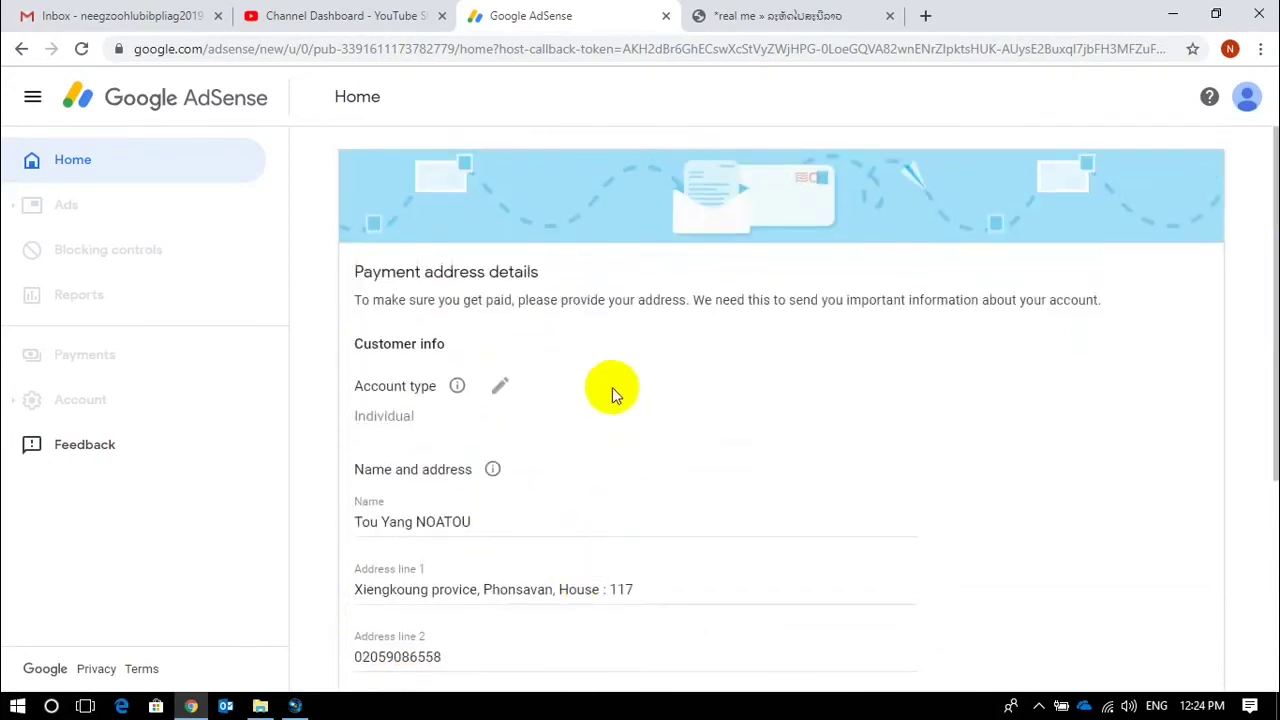
scroll(531, 380, "down", 1)
scroll(518, 397, "down", 1)
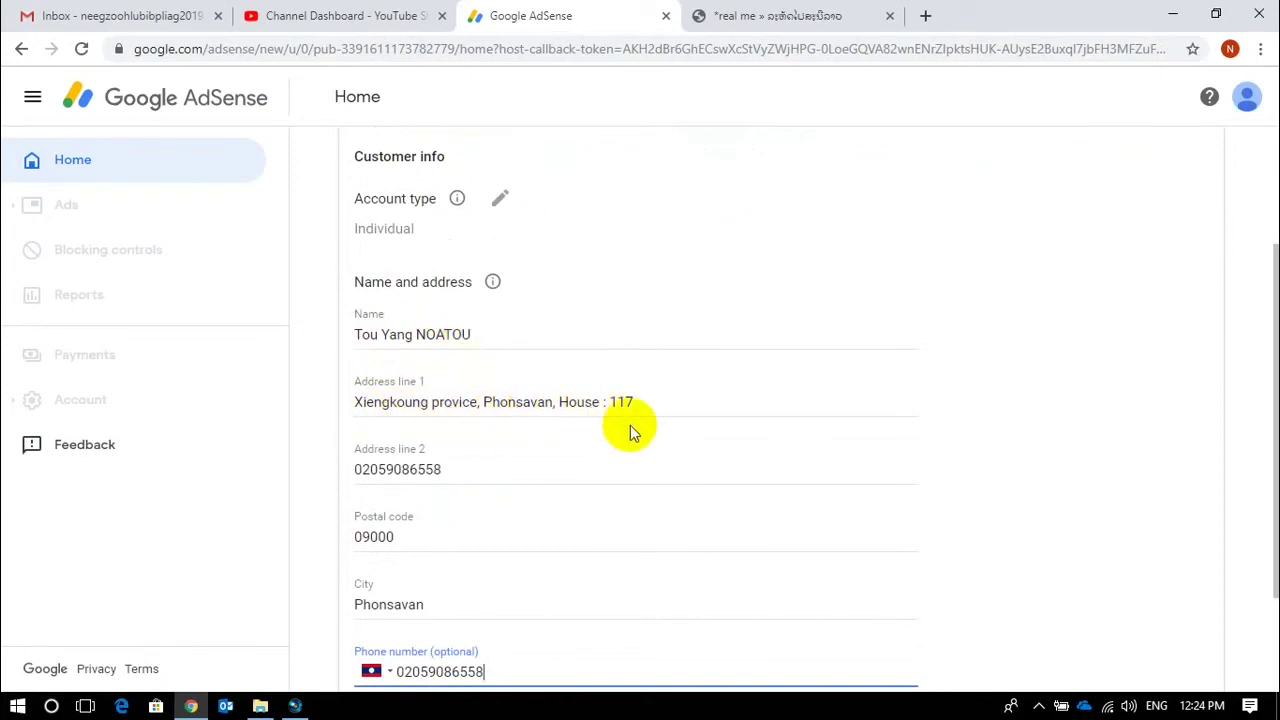
scroll(630, 425, "down", 1)
scroll(495, 381, "down", 1)
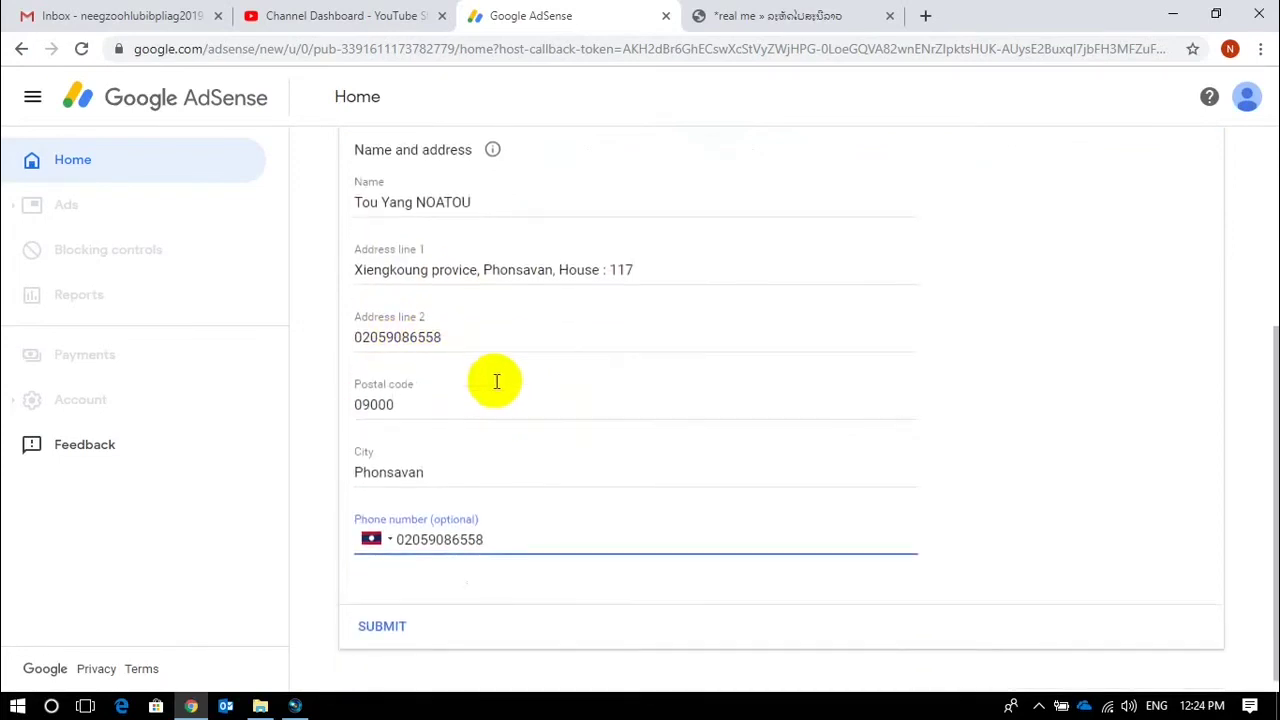
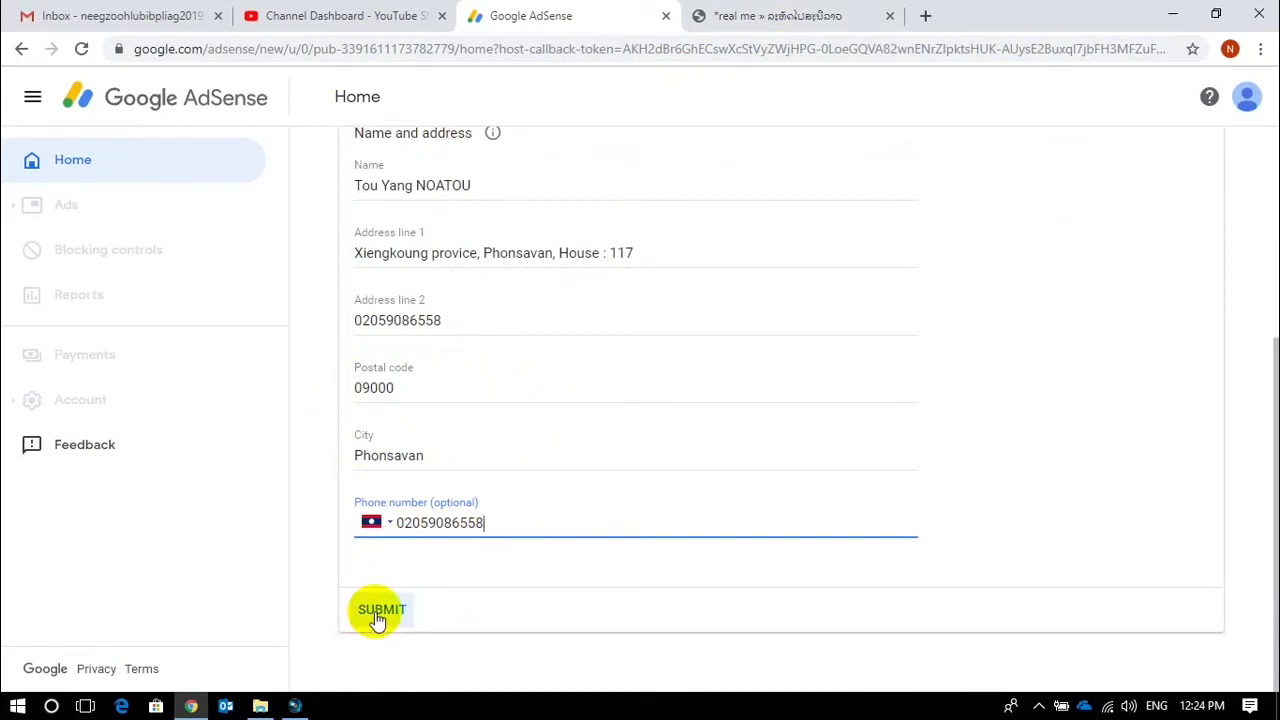
Submit the payee name and address in AdSense and redirect back to YouTube.
left_click(379, 612)
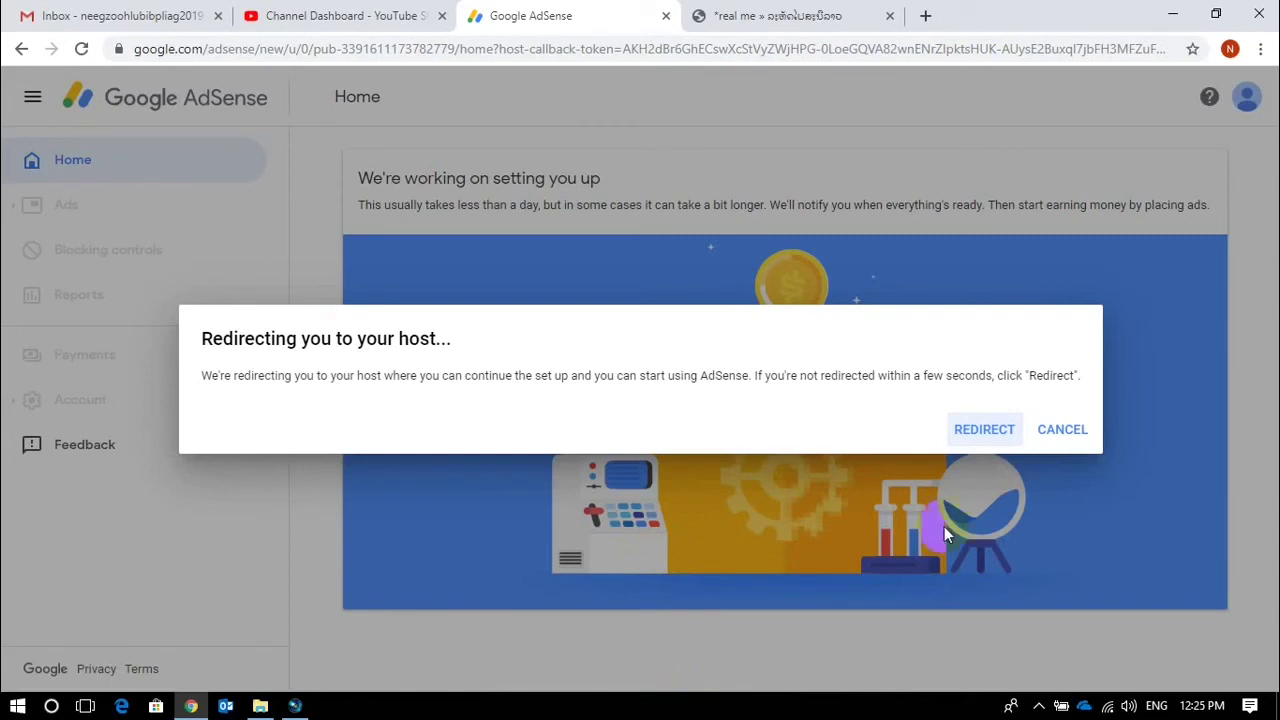
left_click(990, 432)
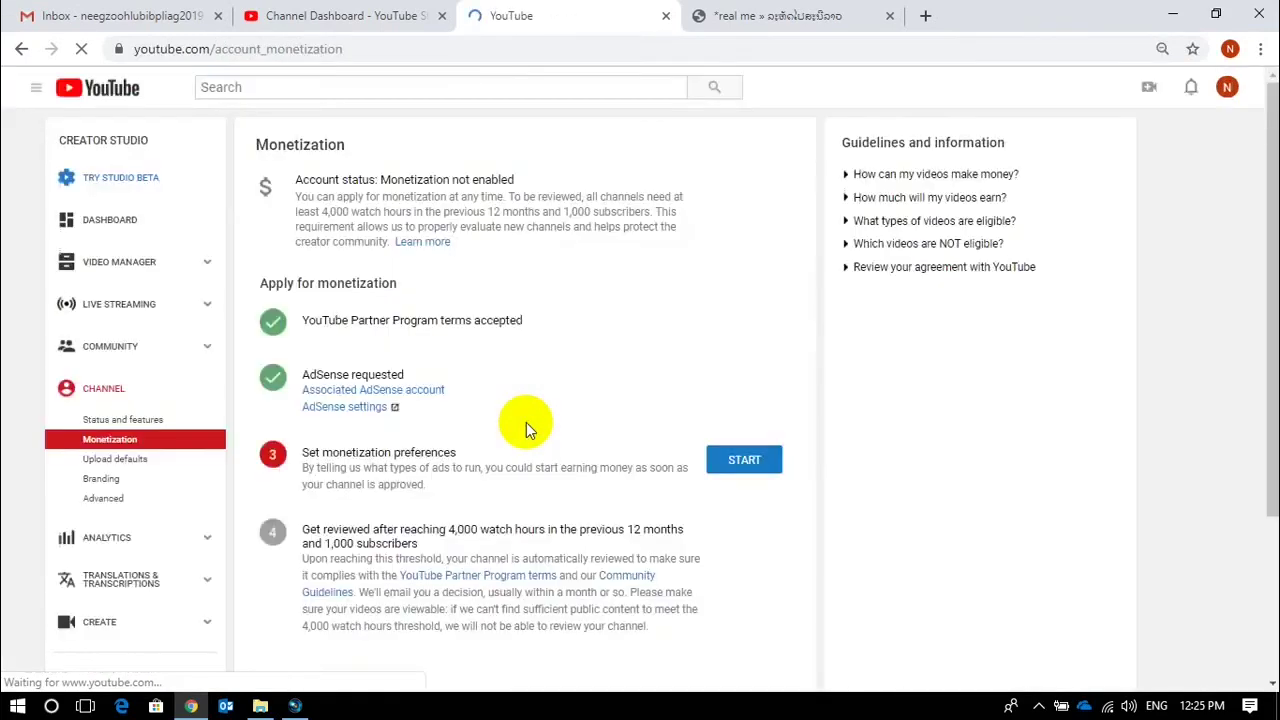
Start the 'Set monetization preferences' step on the Monetization page.
scroll(572, 391, "down", 1)
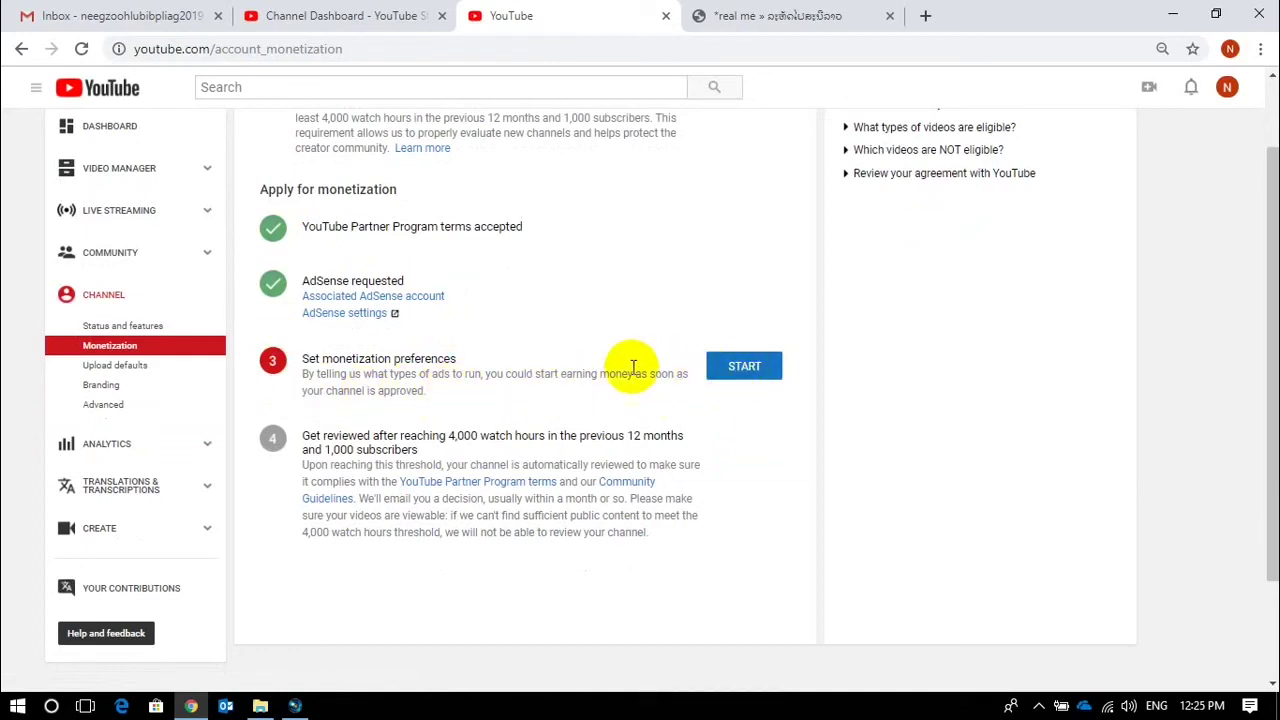
left_click(744, 366)
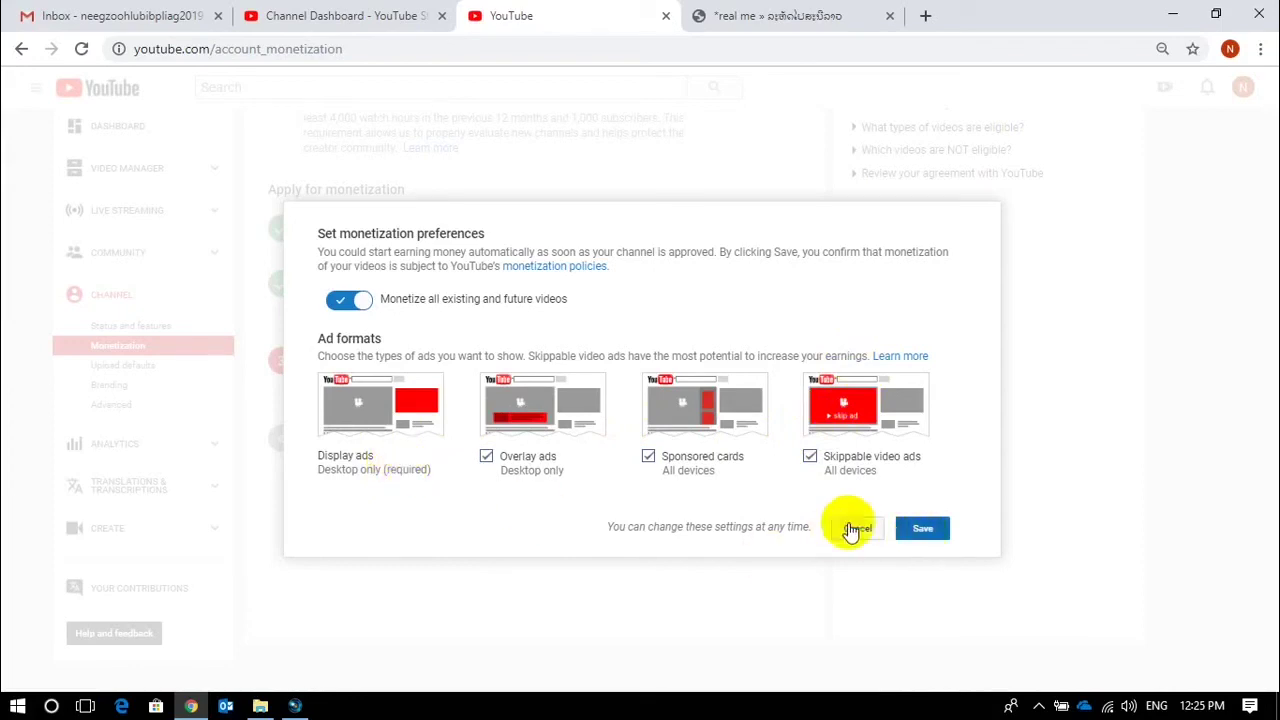
Save monetization for all videos with overlay, sponsored card and skippable video ads enabled.
left_click(429, 407)
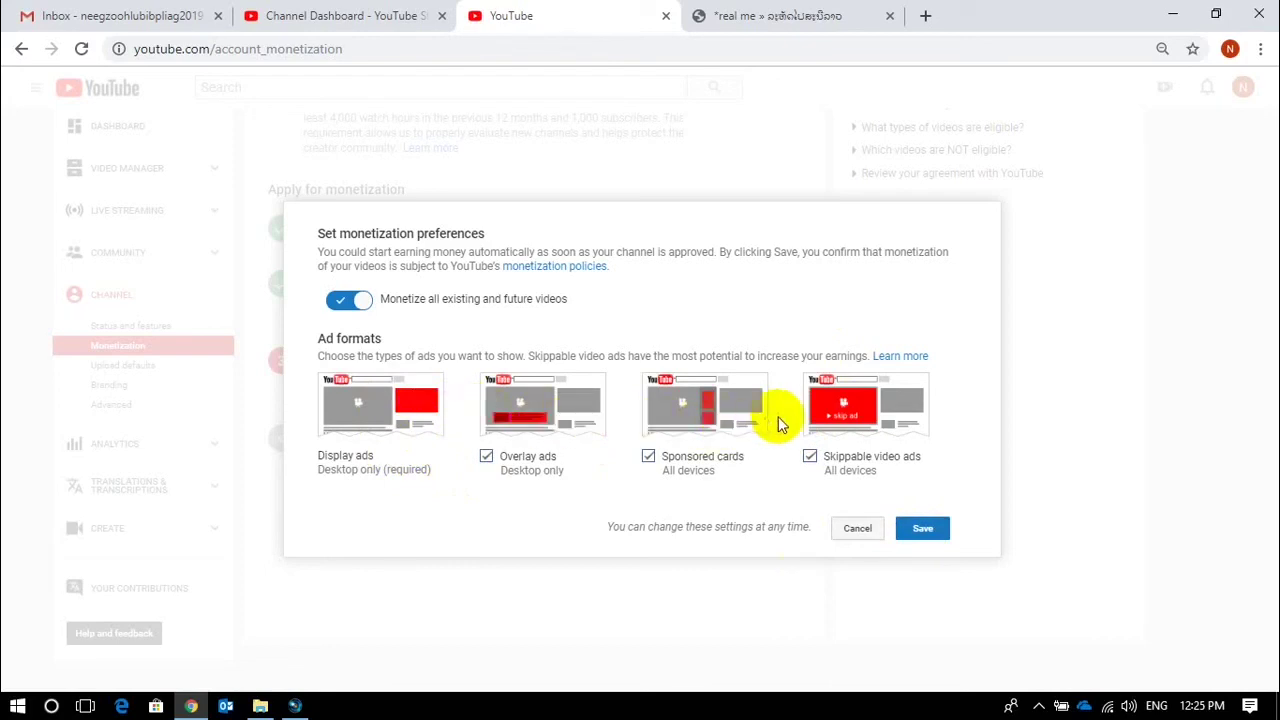
left_click(845, 427)
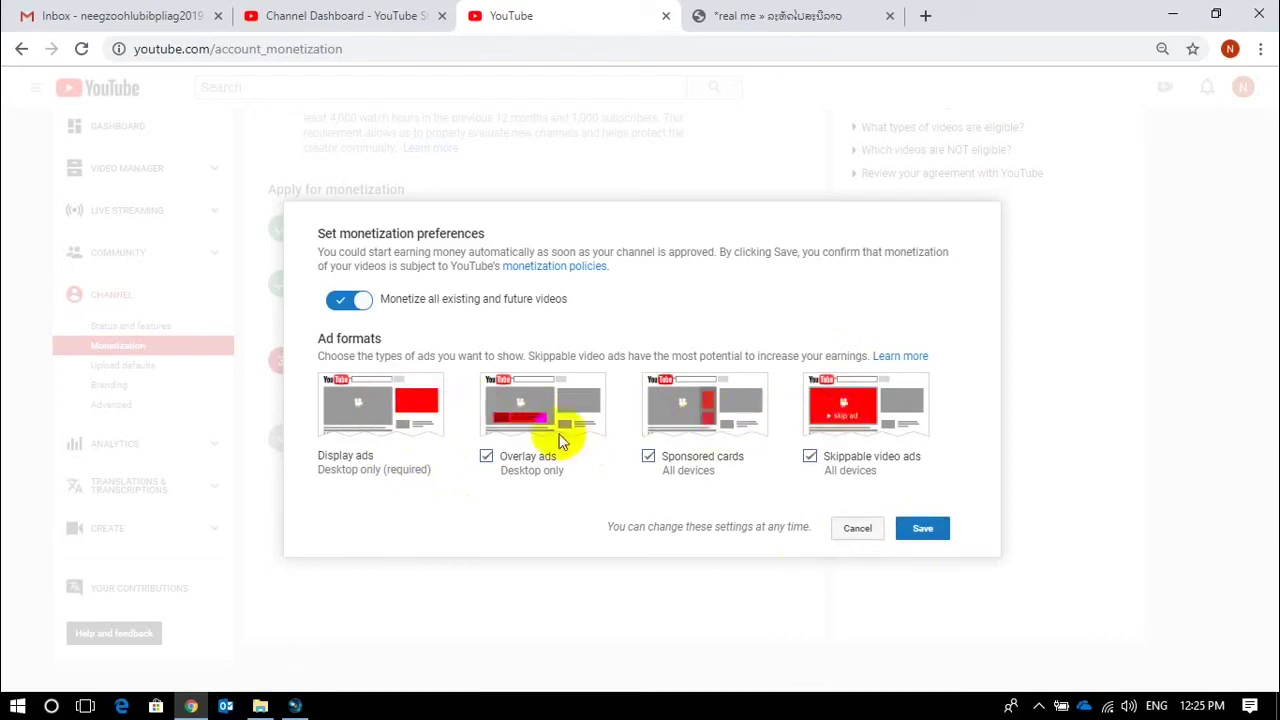
left_click(420, 401)
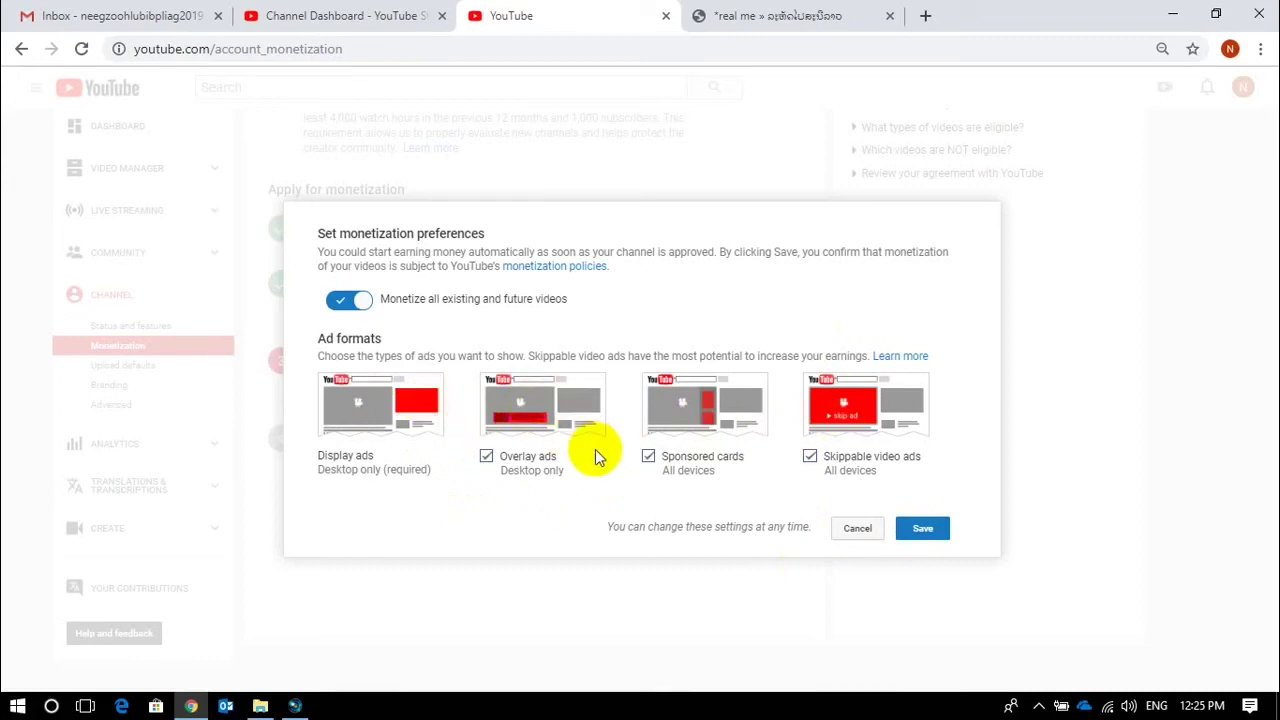
left_click(930, 528)
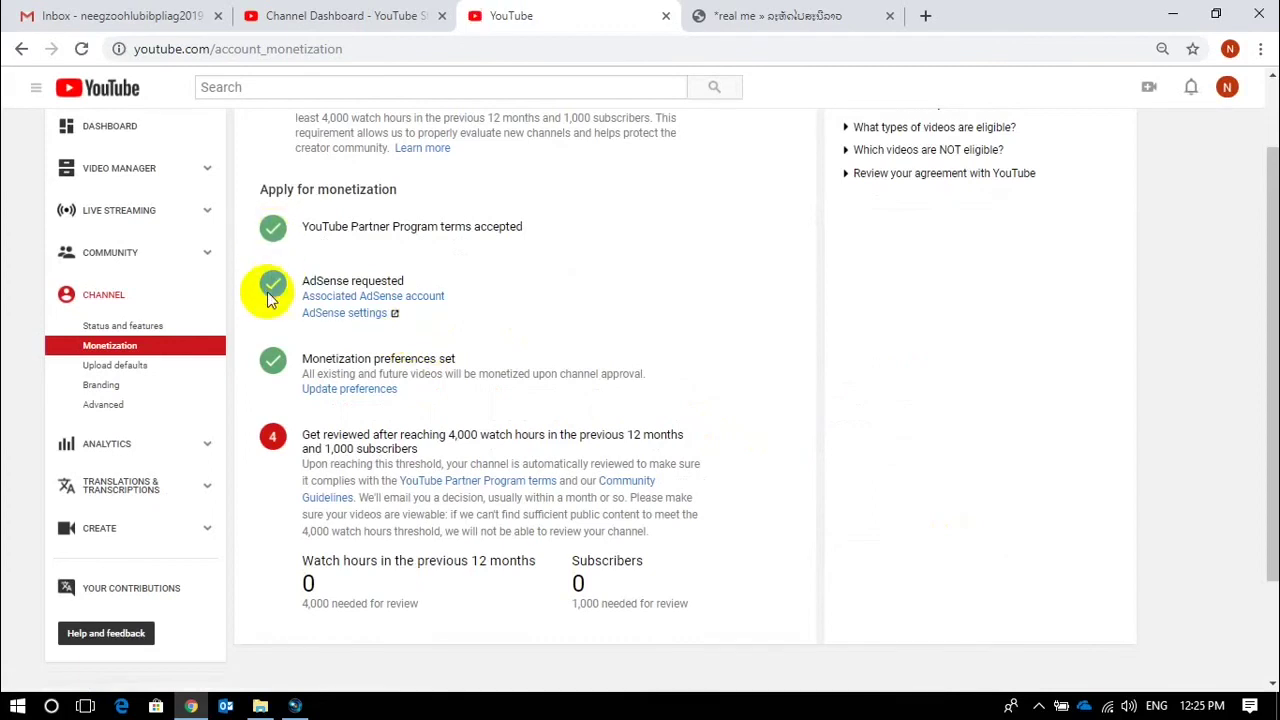
scroll(276, 352, "down", 1)
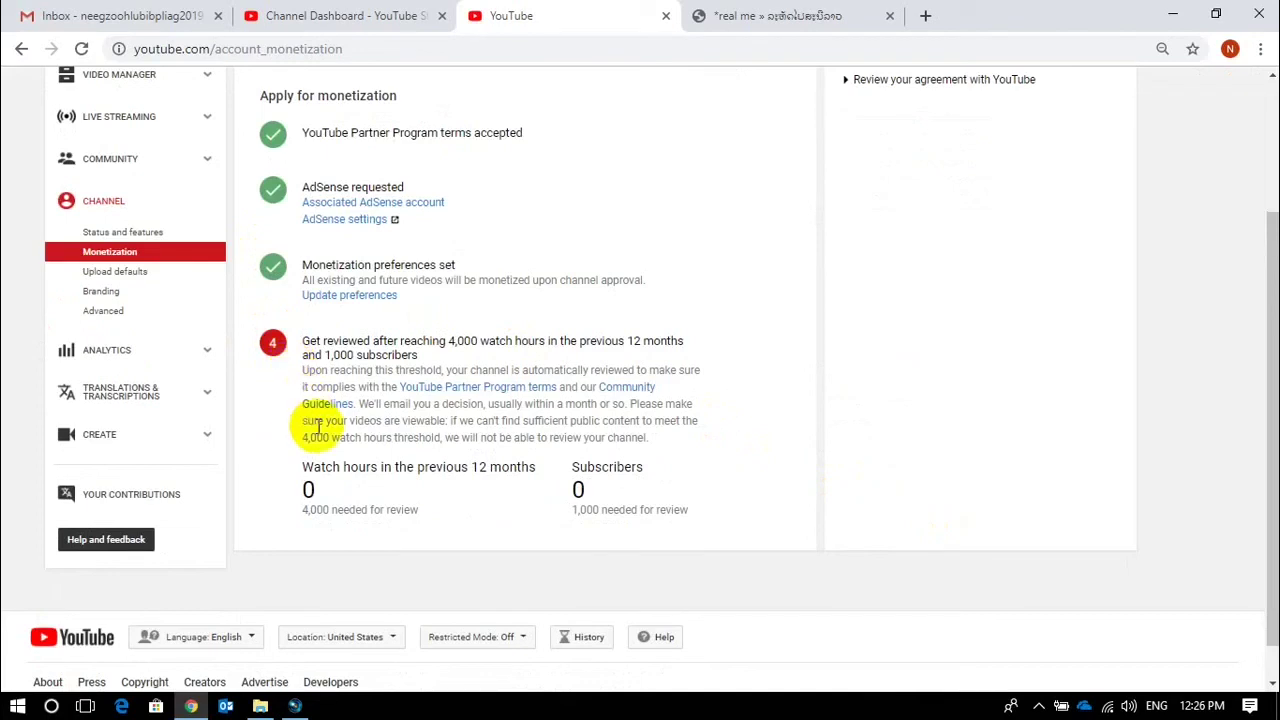
double_click(466, 340)
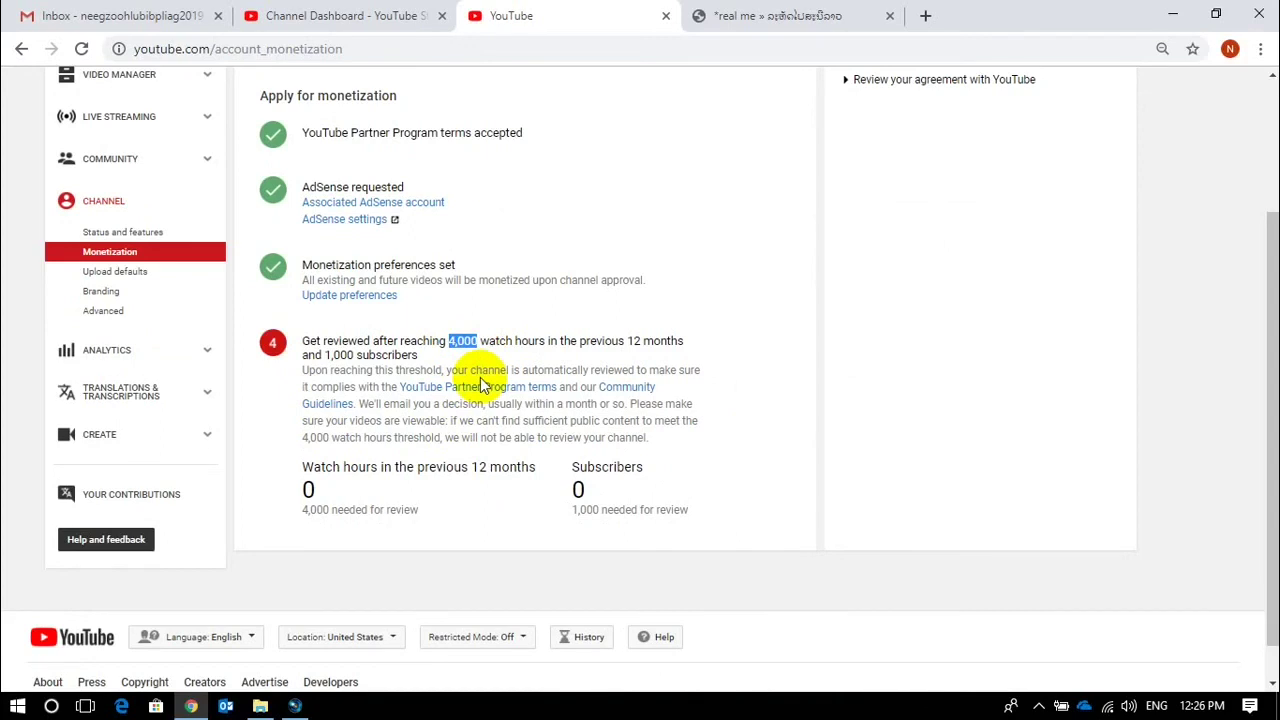
double_click(338, 354)
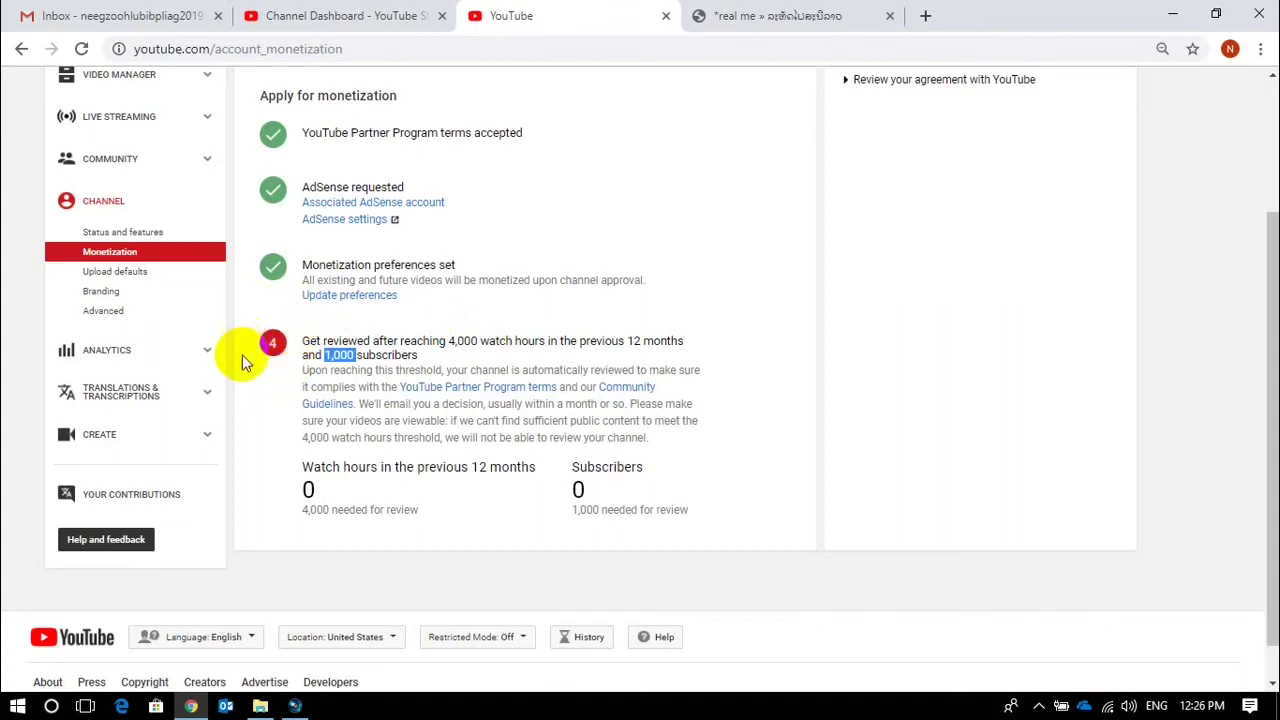
left_click(280, 376)
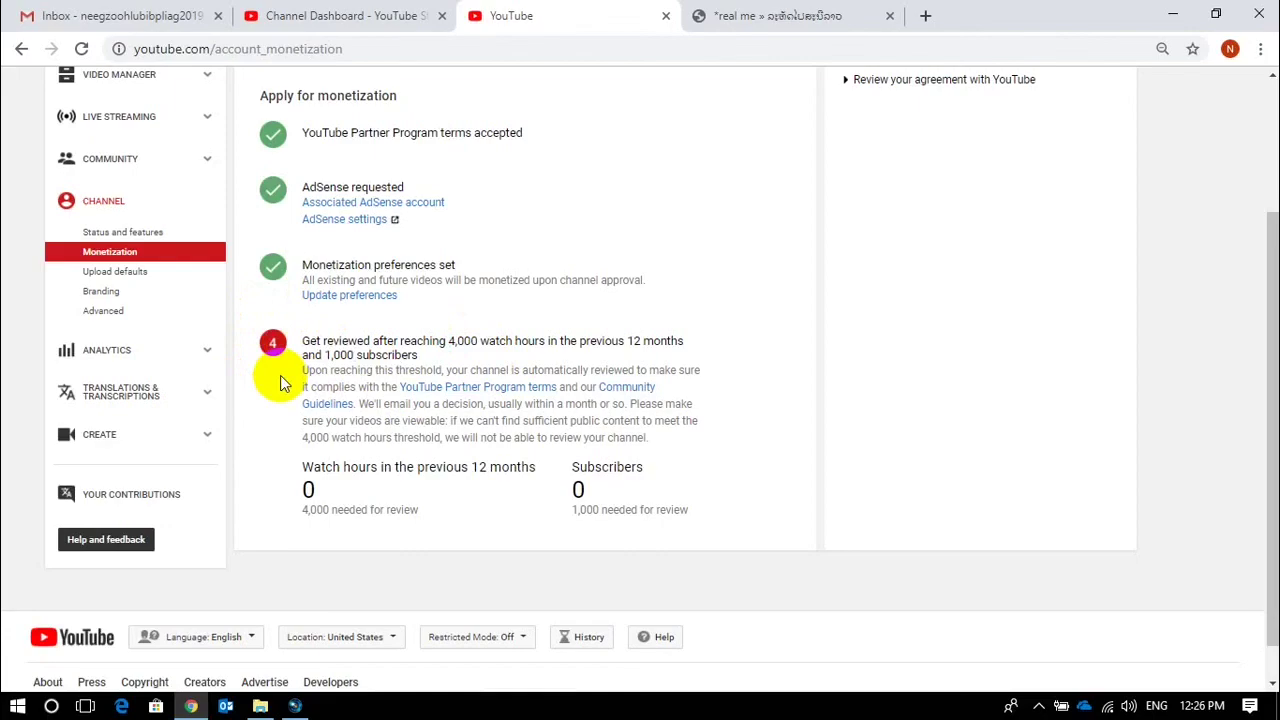
Review the Monetization page's three completed steps and the pending 4,000-hour/1,000-subscriber review.
scroll(288, 382, "up", 3)
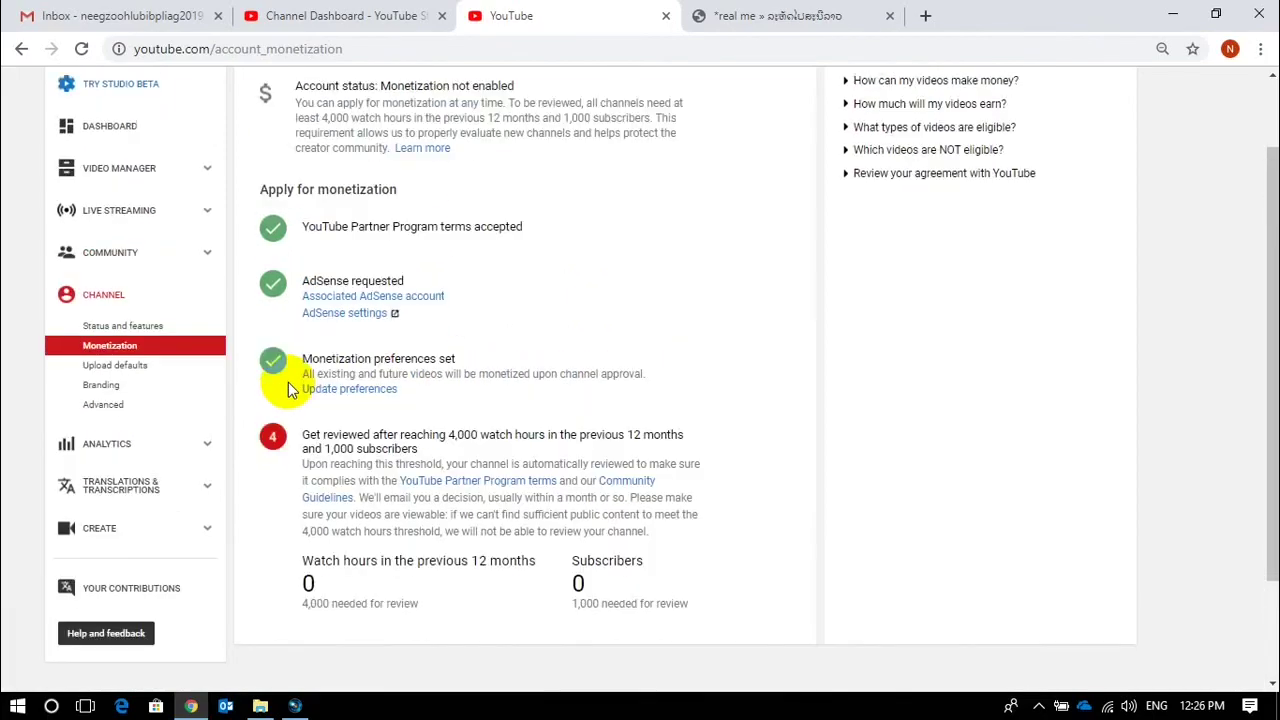
scroll(288, 382, "down", 3)
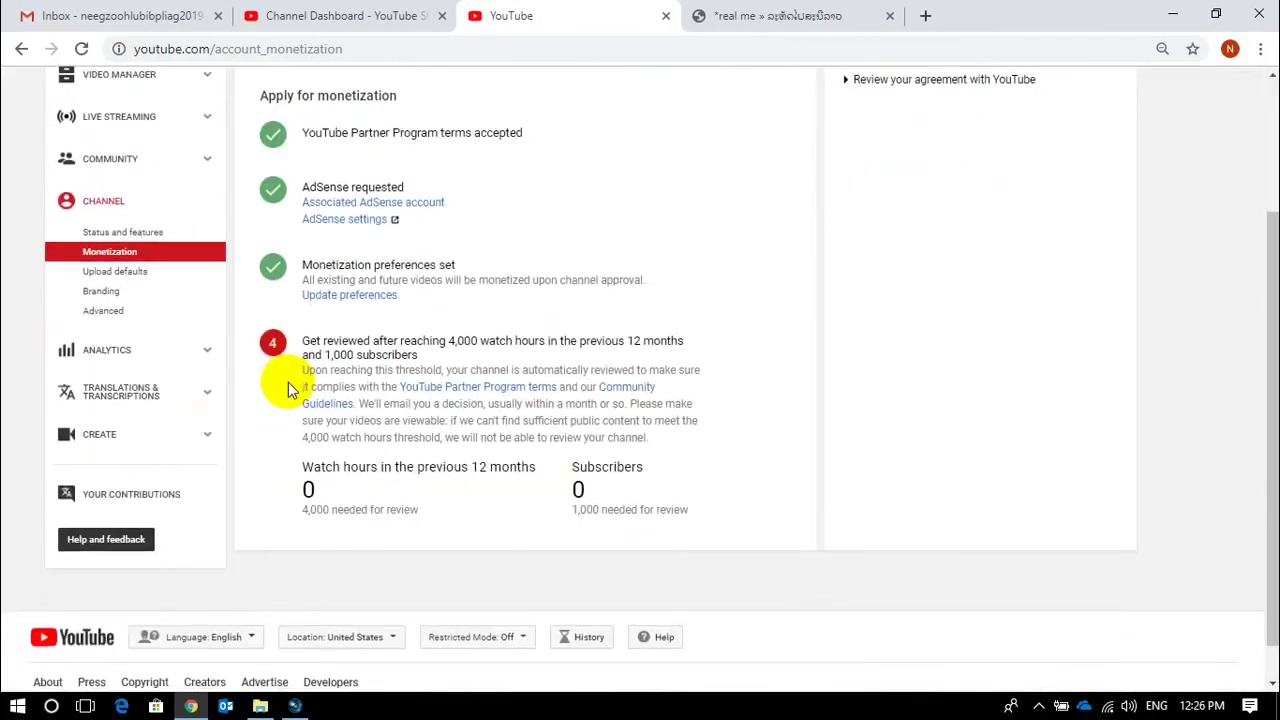
scroll(577, 415, "up", 3)
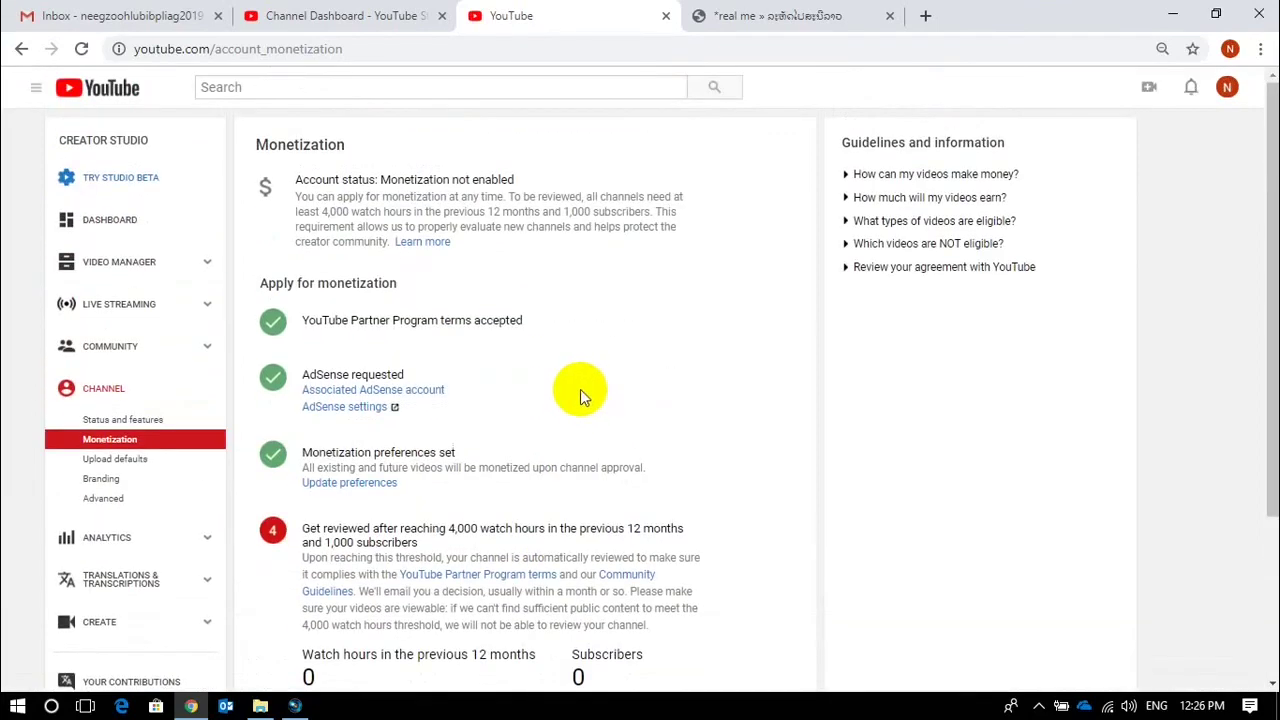
scroll(580, 400, "down", 3)
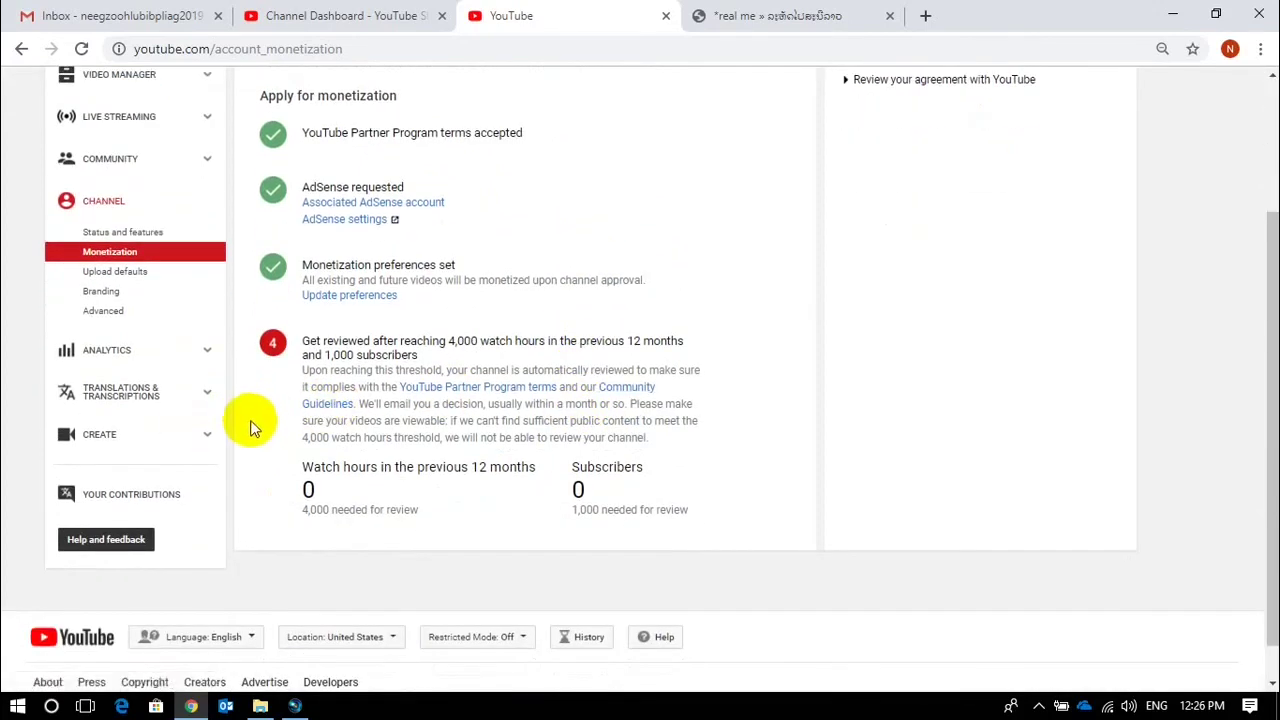
scroll(269, 423, "up", 3)
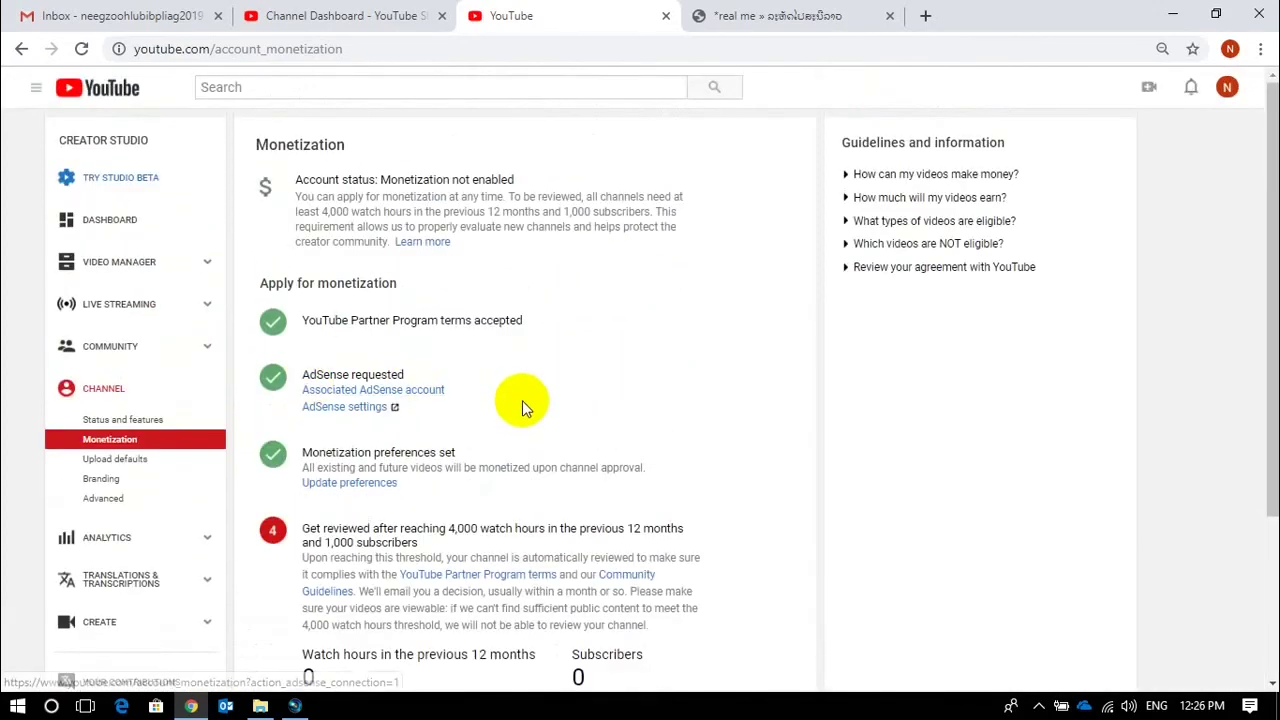
scroll(522, 400, "down", 3)
scroll(530, 390, "up", 3)
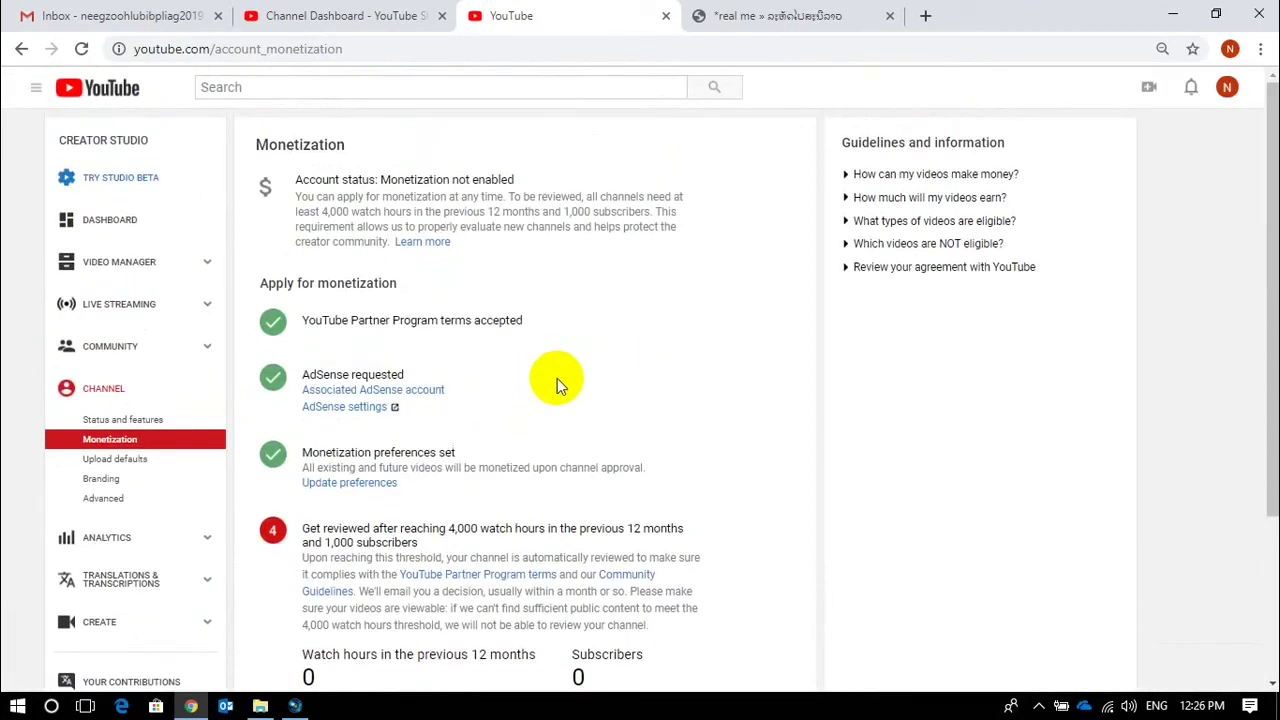
scroll(557, 376, "down", 2)
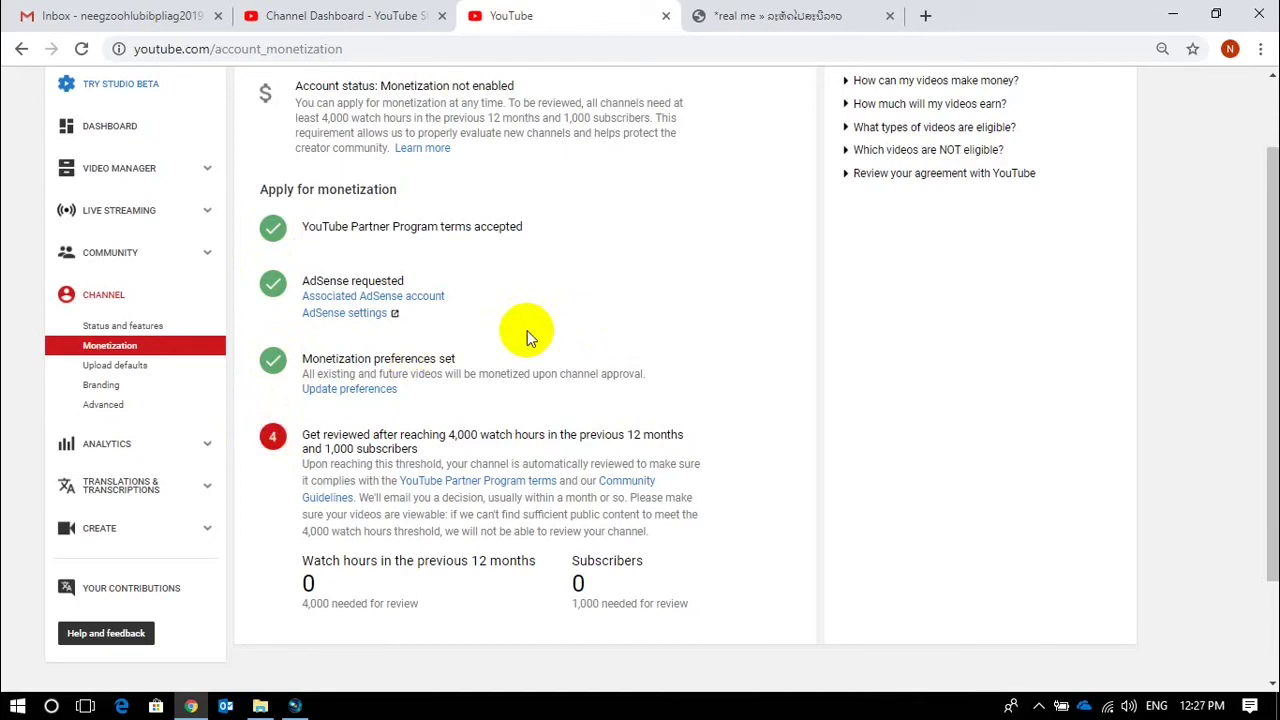
scroll(587, 343, "down", 2)
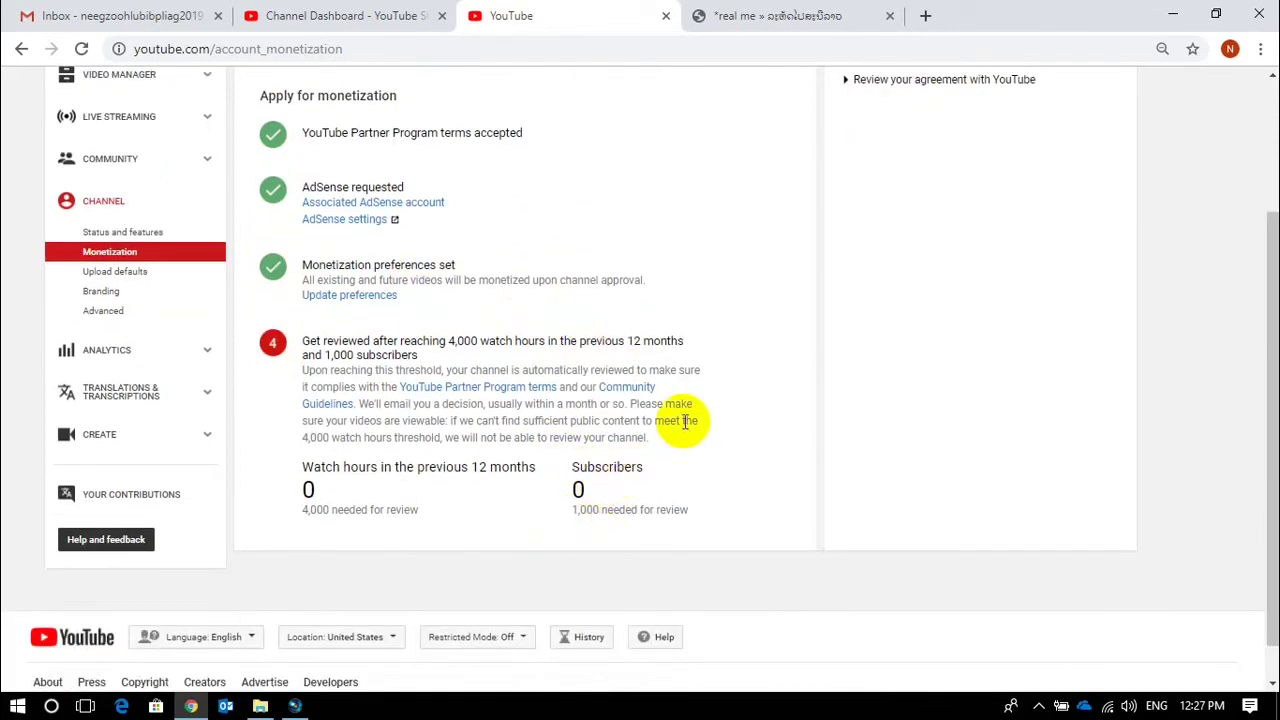
scroll(685, 421, "up", 4)
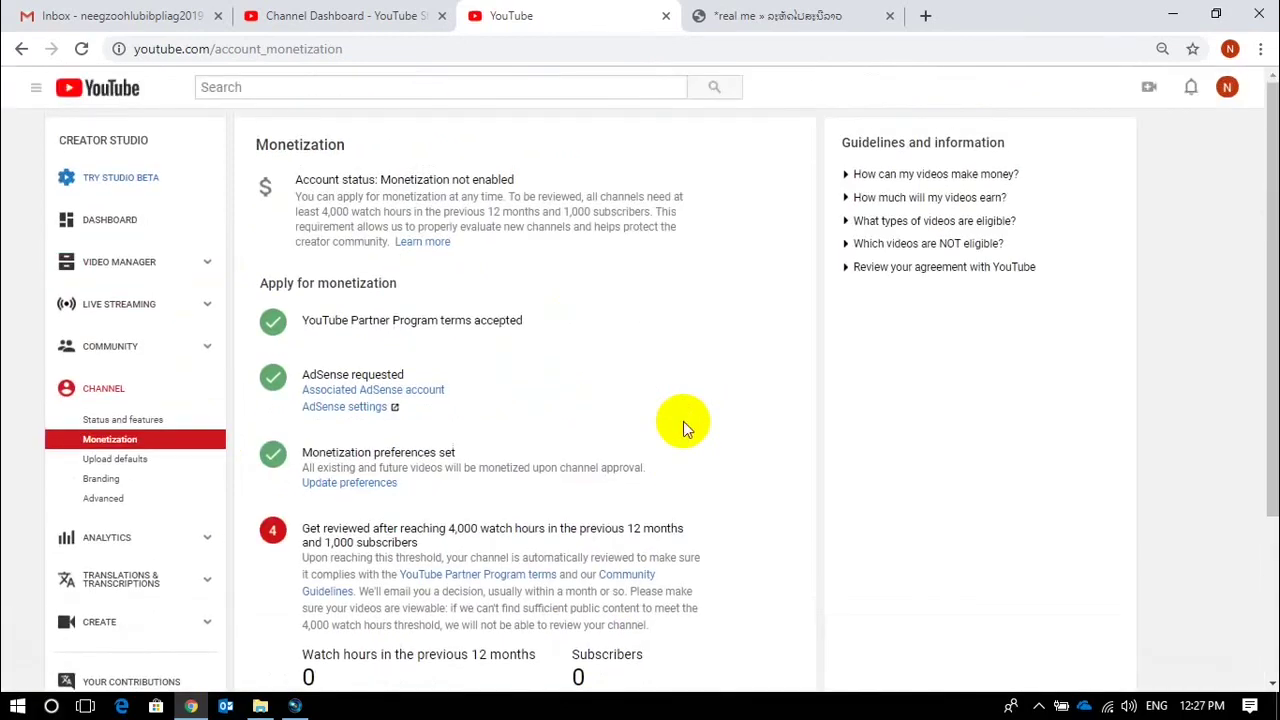
scroll(340, 500, "down", 2)
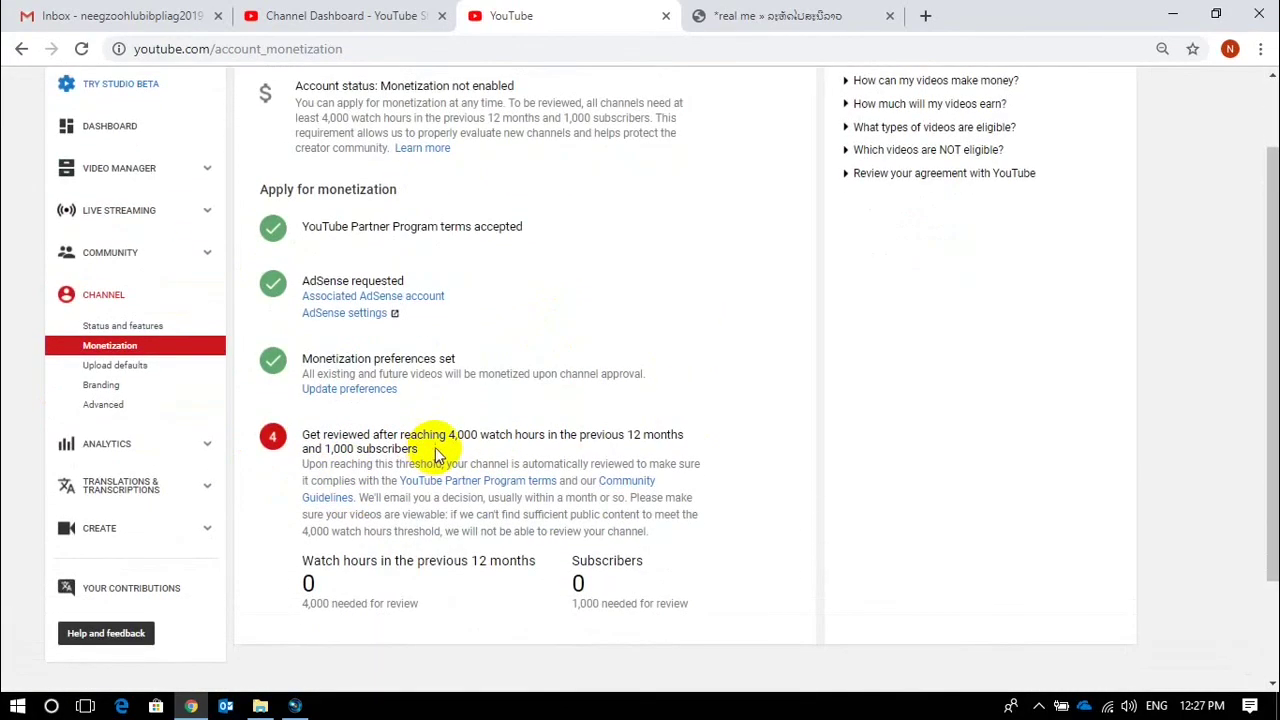
Go to the channel's Status and features page from the sidebar.
left_click(268, 435)
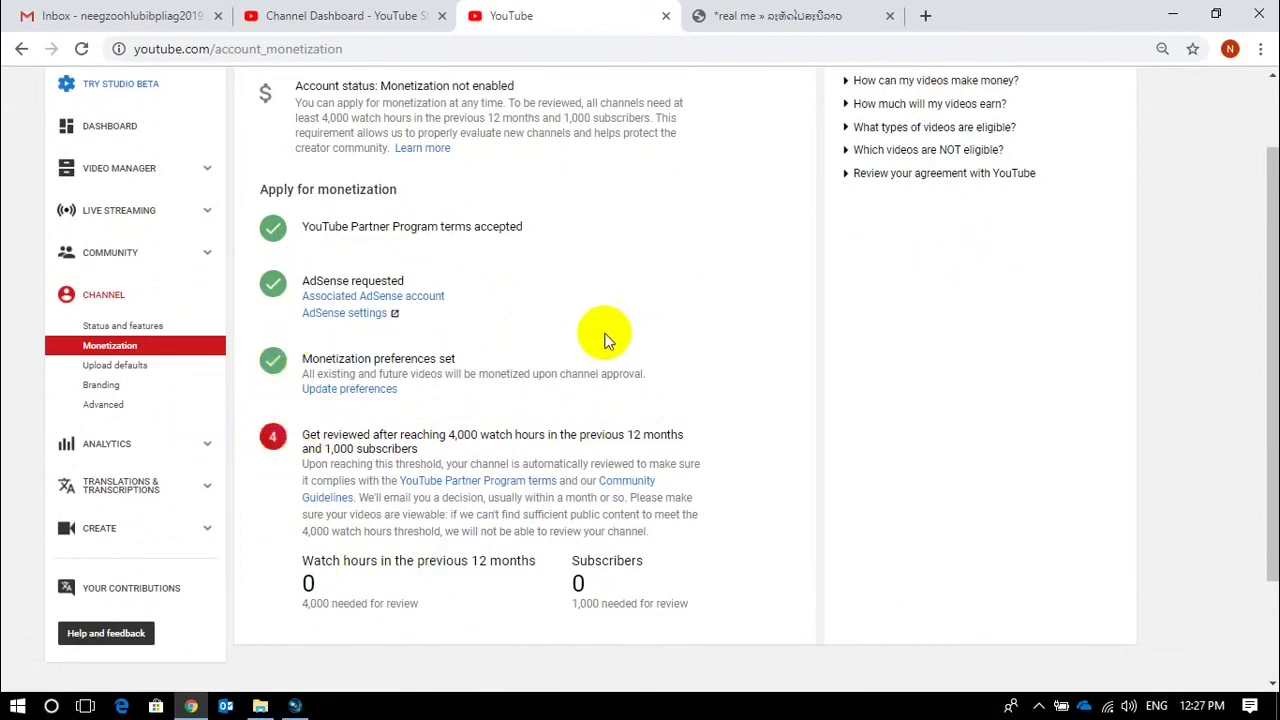
scroll(588, 350, "up", 2)
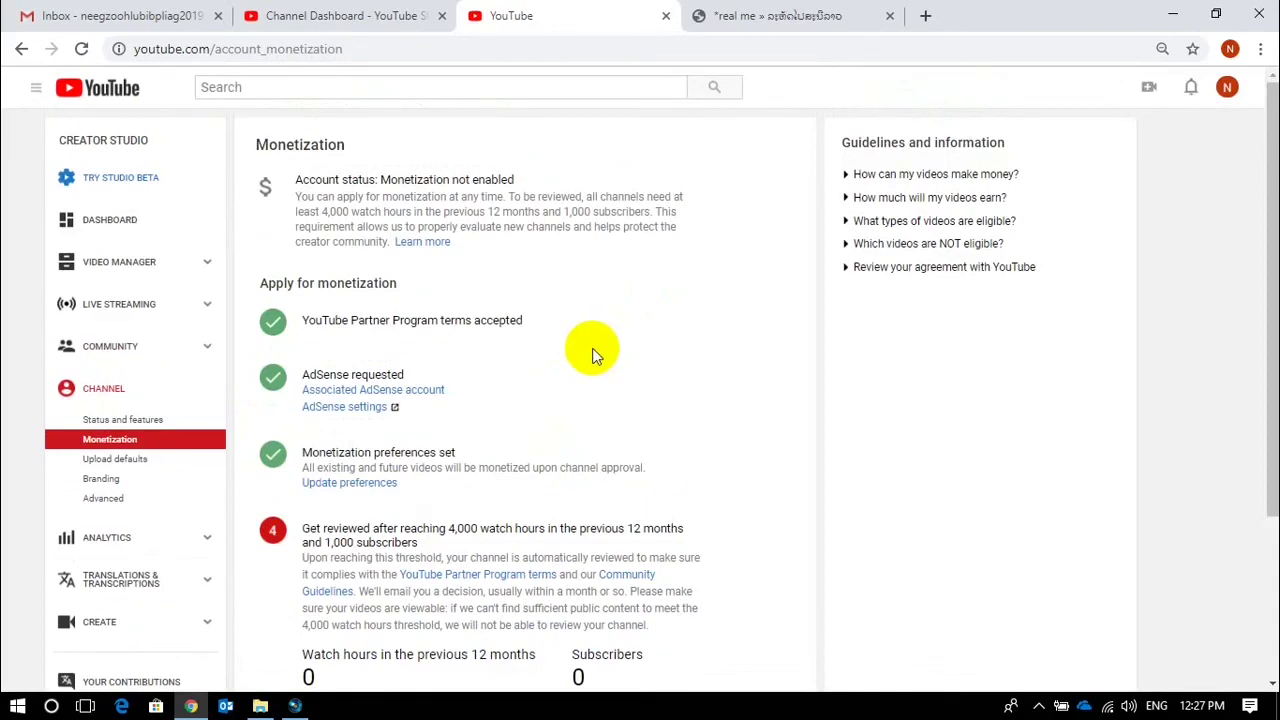
scroll(591, 351, "down", 3)
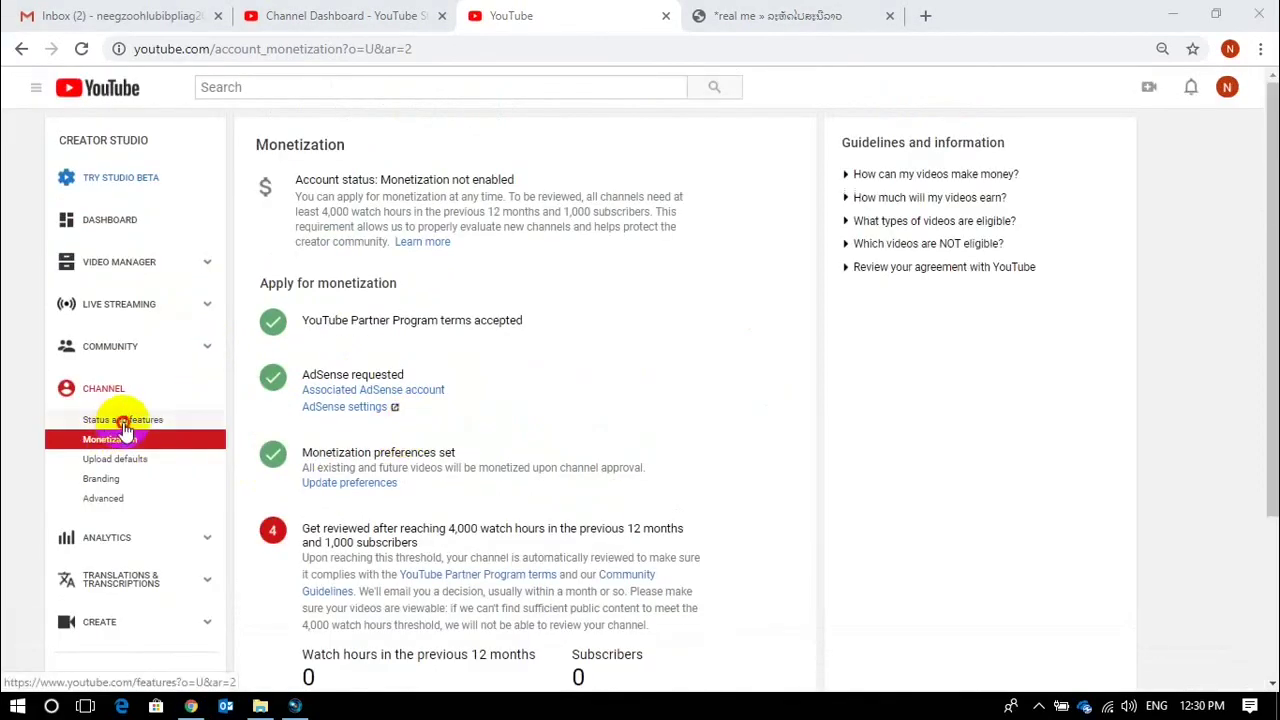
left_click(124, 425)
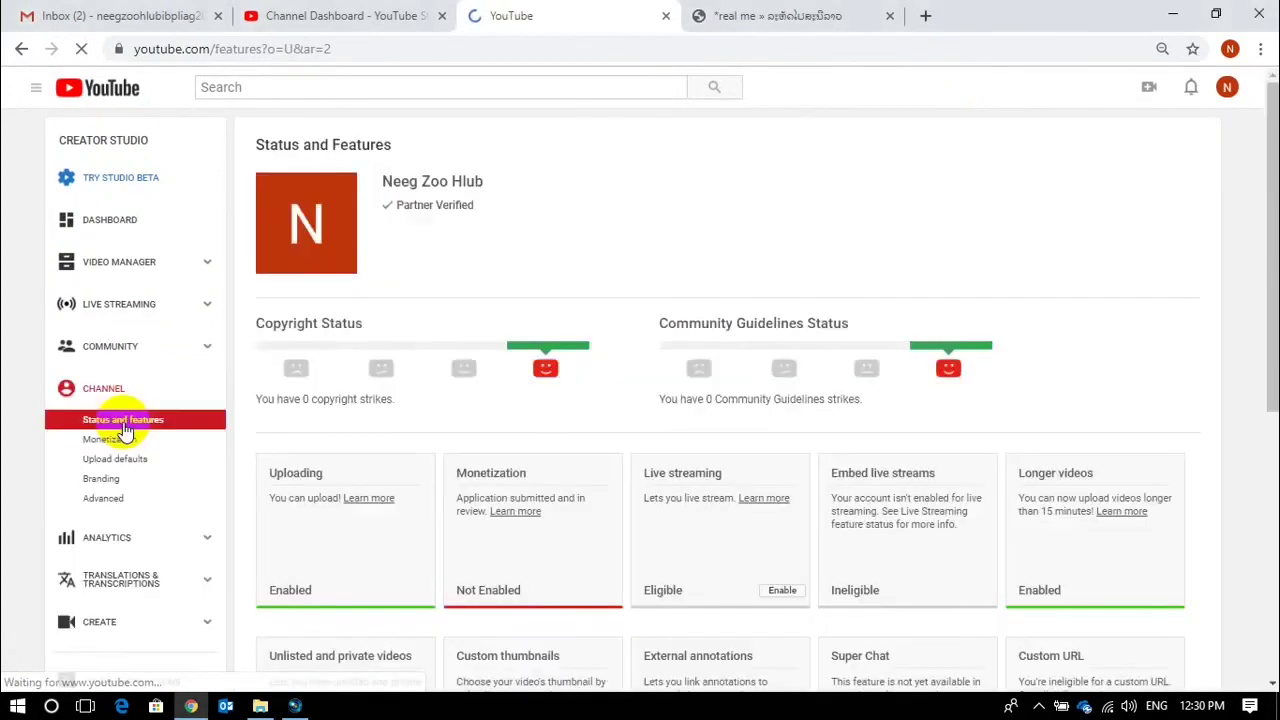
scroll(486, 390, "down", 1)
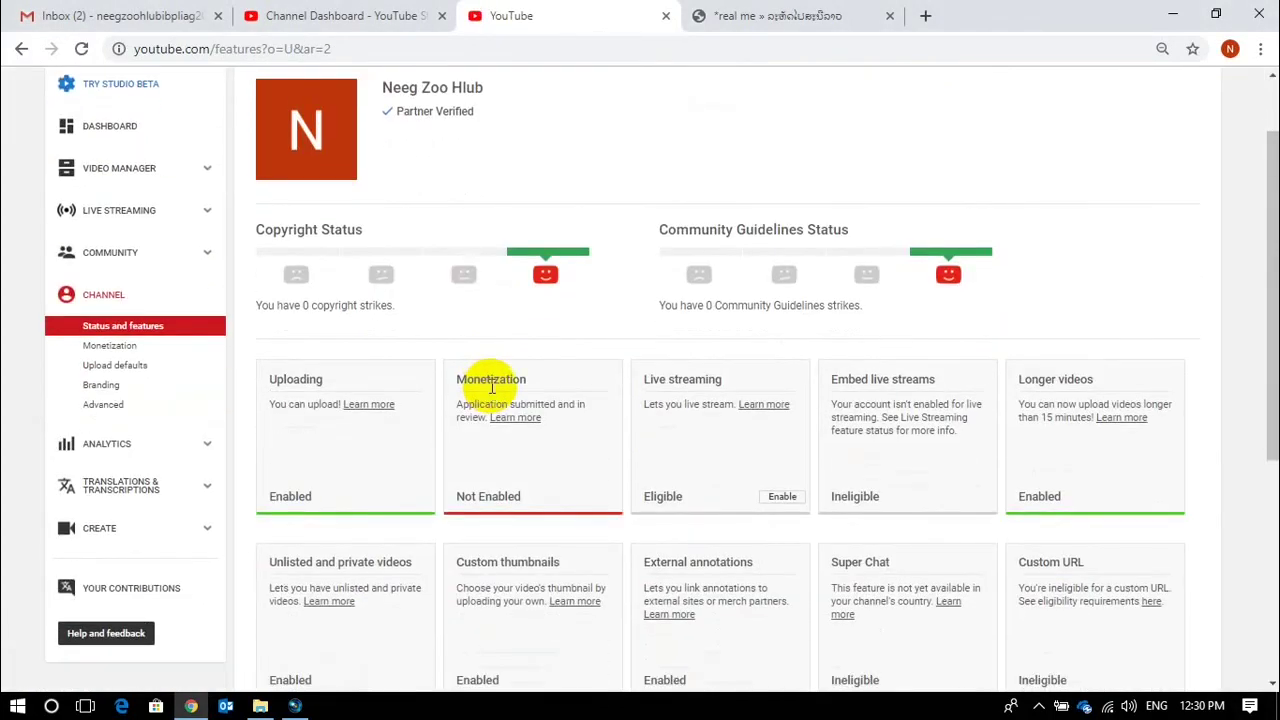
scroll(330, 400, "down", 1)
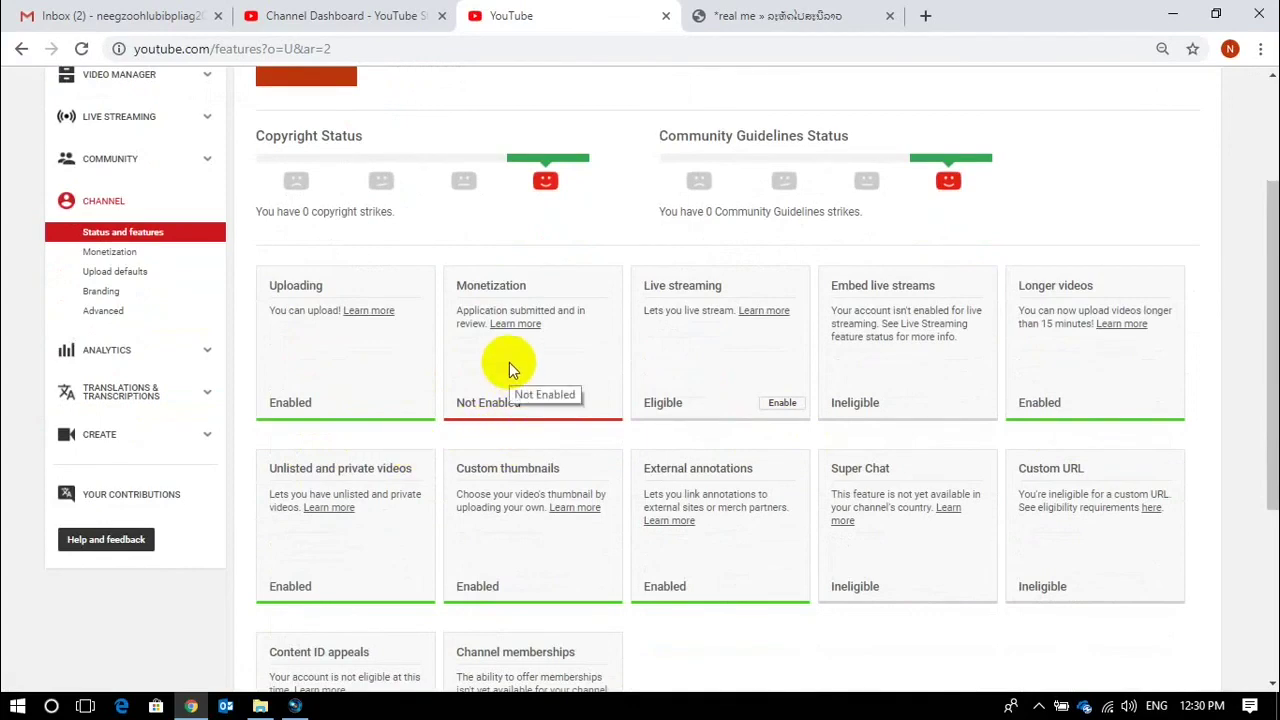
scroll(521, 386, "up", 1)
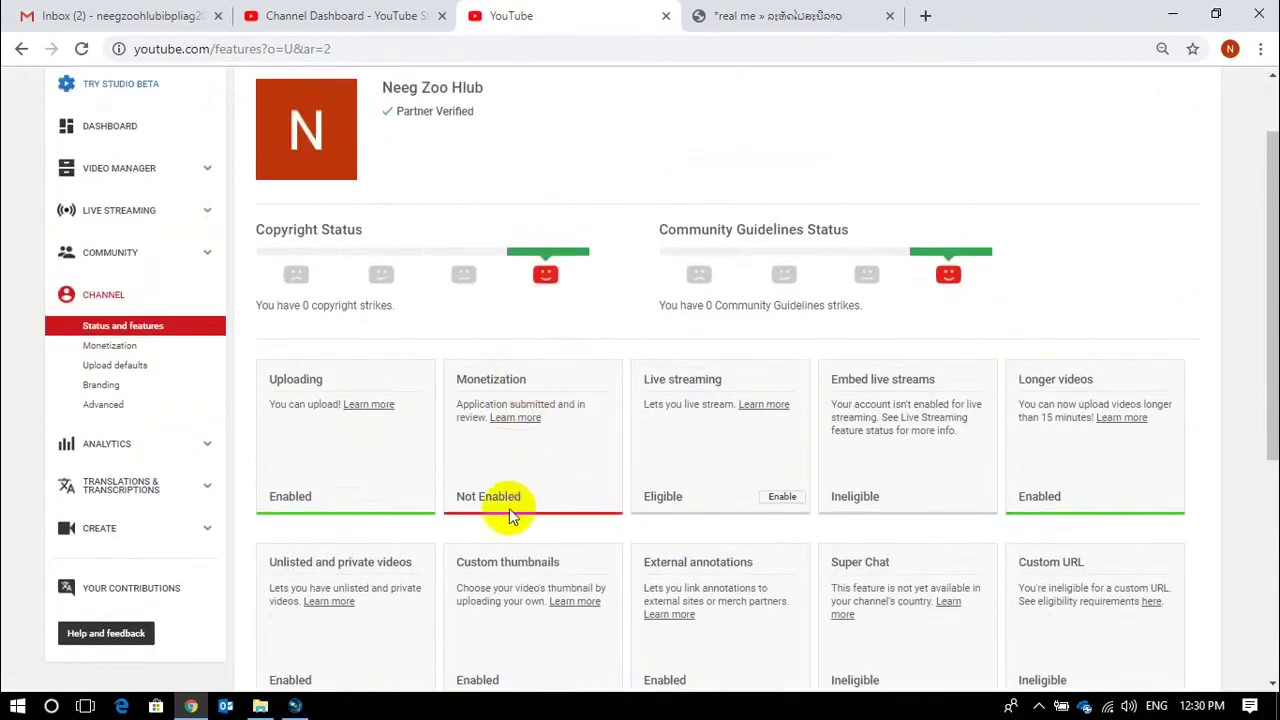
Open the Monetization details and review the completed steps and 0-hour, 0-subscriber review status.
left_click(515, 418)
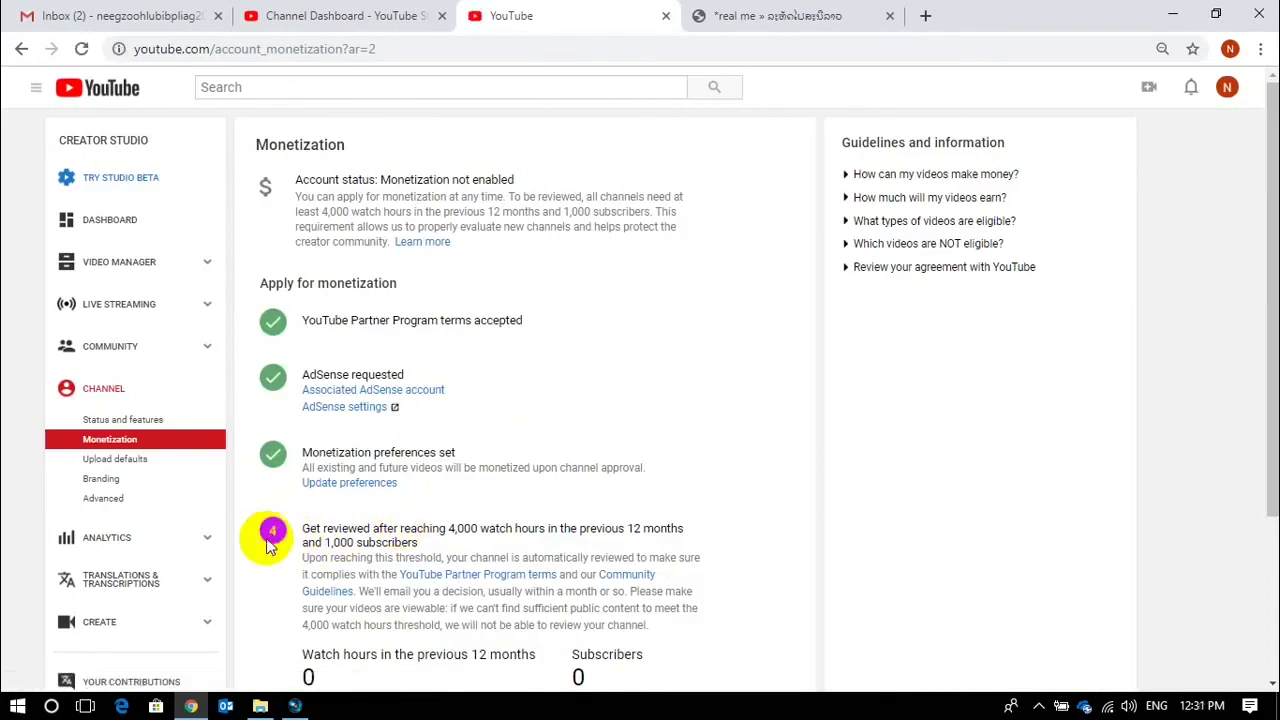
scroll(271, 528, "down", 1)
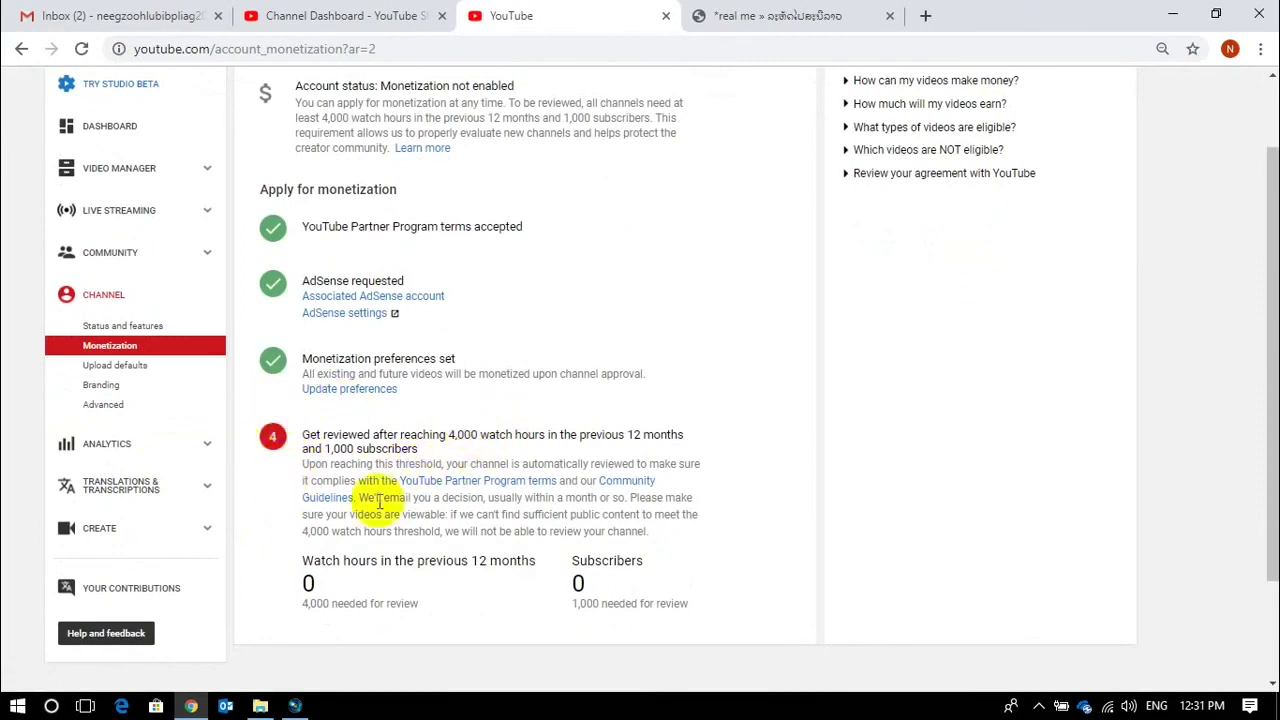
scroll(400, 486, "up", 1)
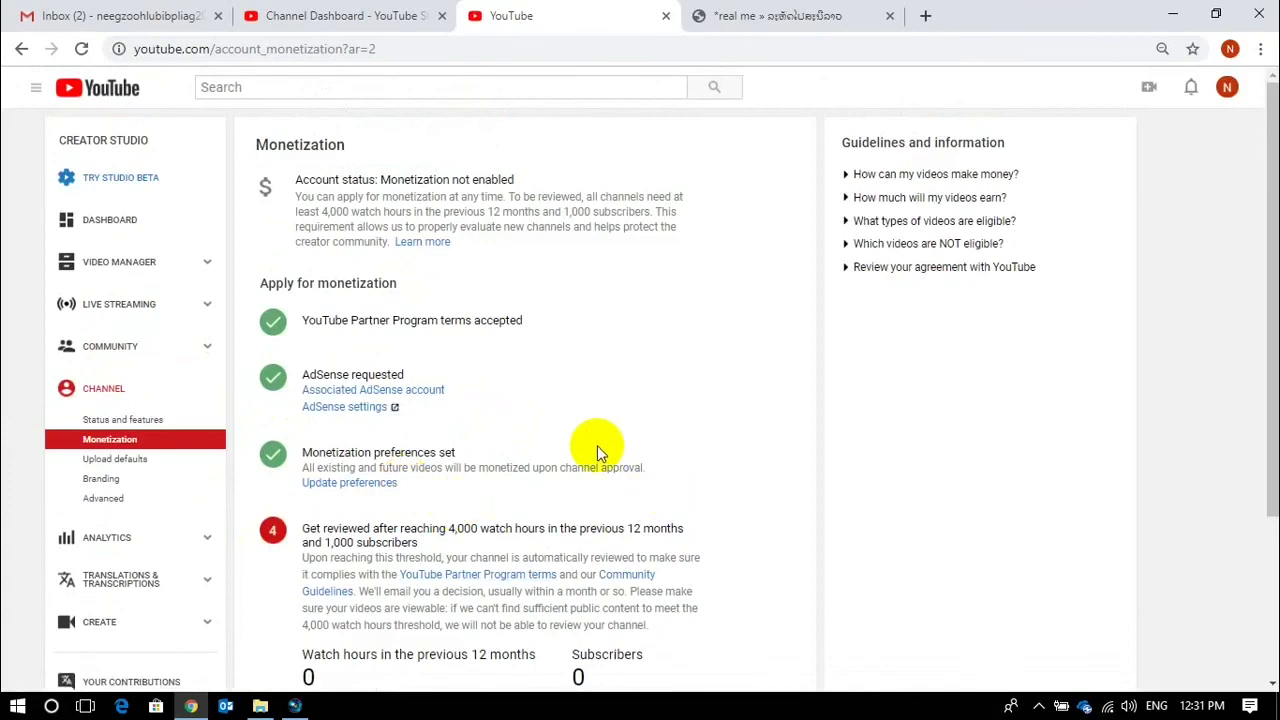
scroll(605, 435, "down", 2)
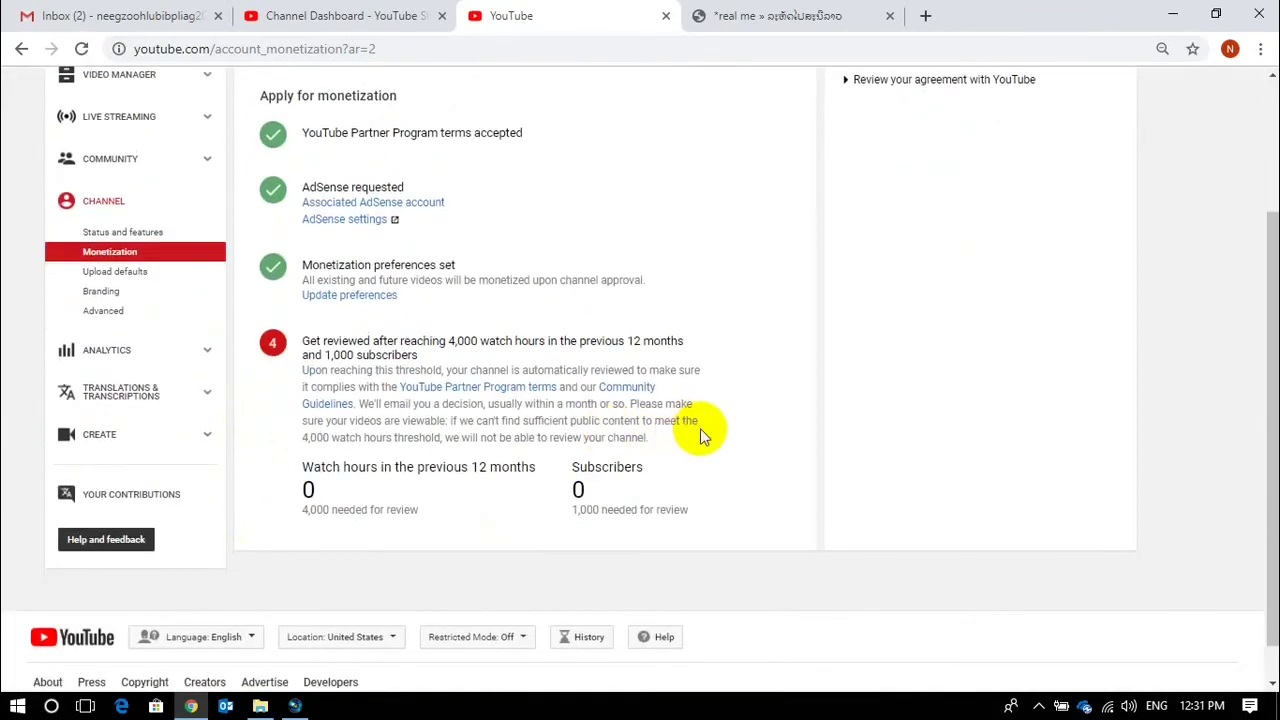
scroll(700, 430, "up", 1)
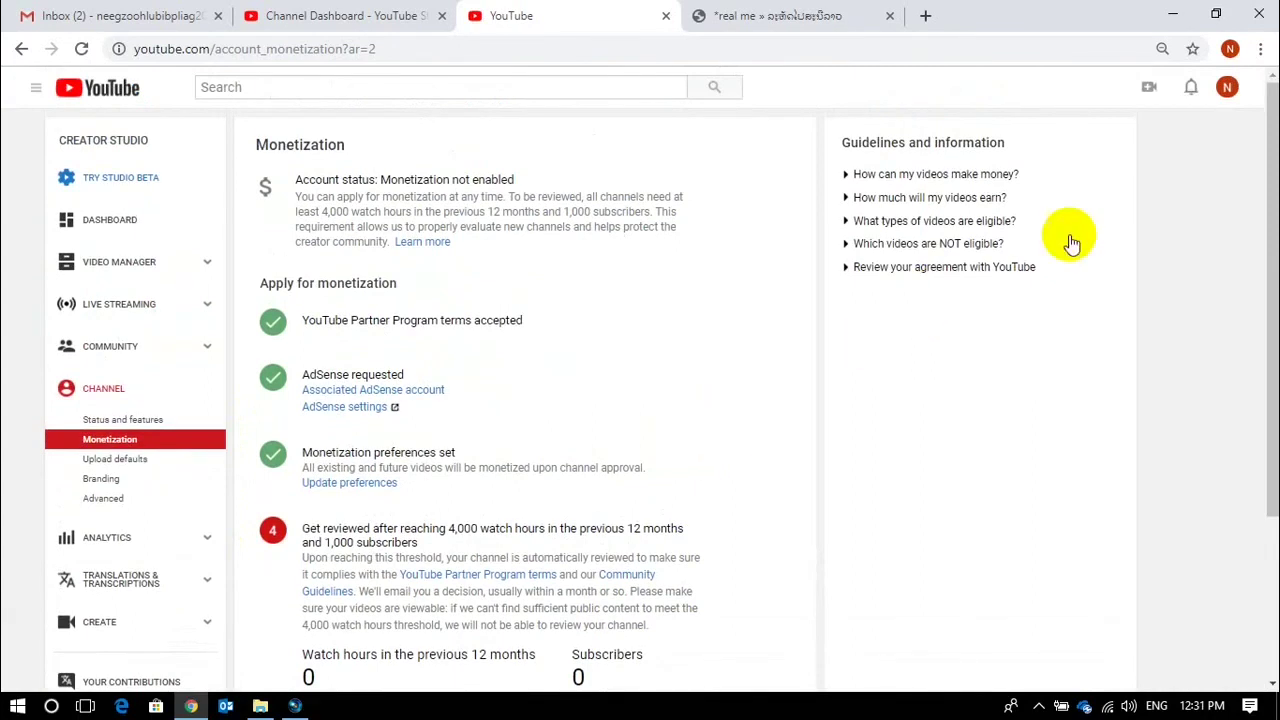
left_click(1230, 90)
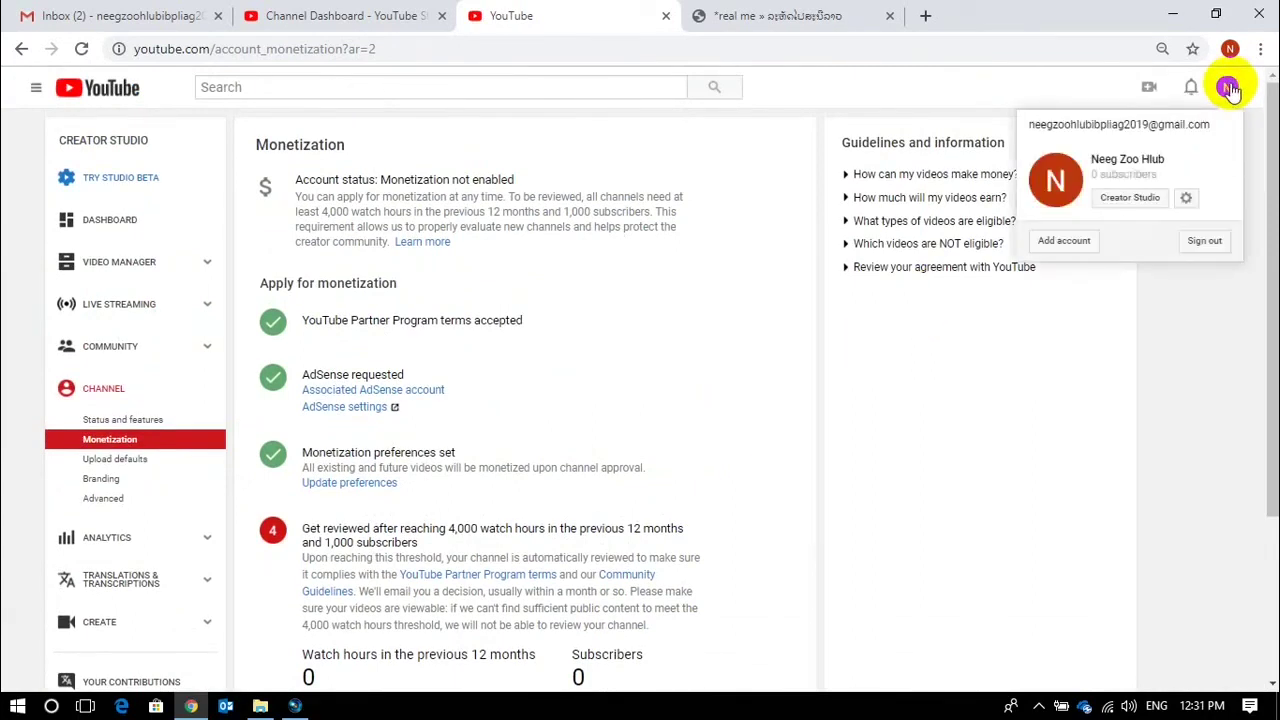
Return to the Creator Studio Dashboard showing 0 views, 0 subscribers and $0.00 revenue.
left_click(1130, 200)
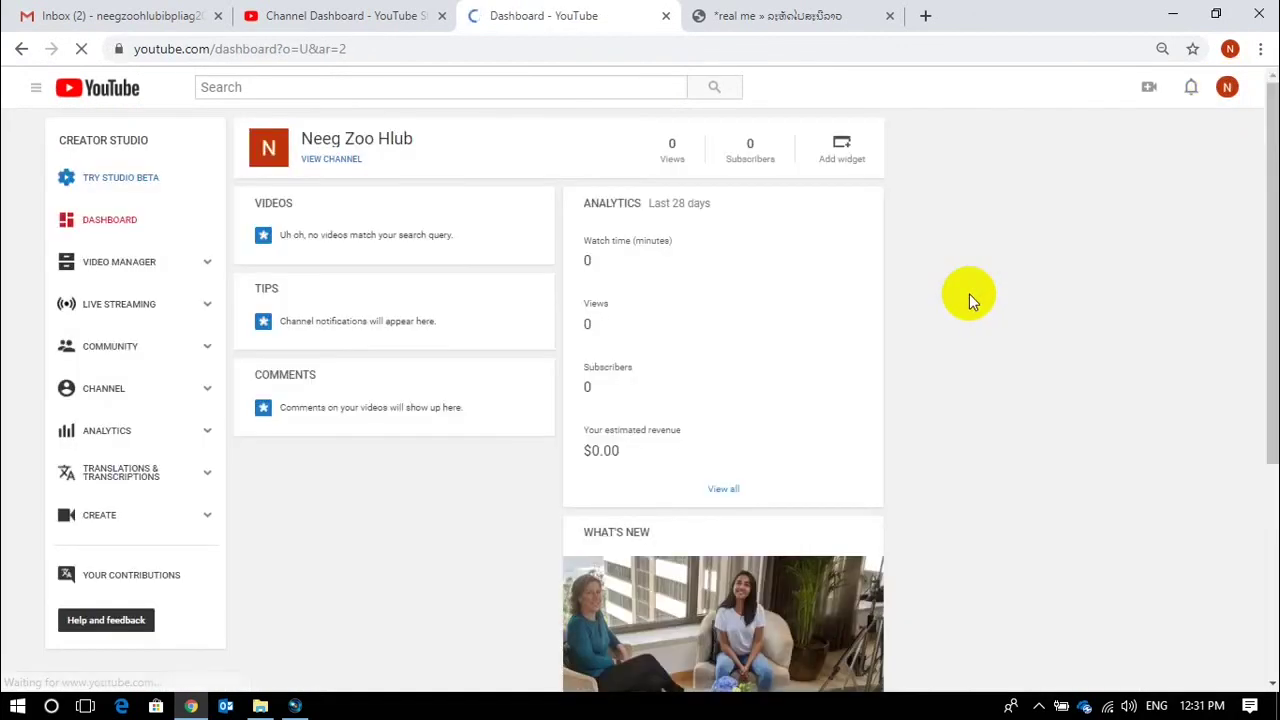
left_click(1227, 87)
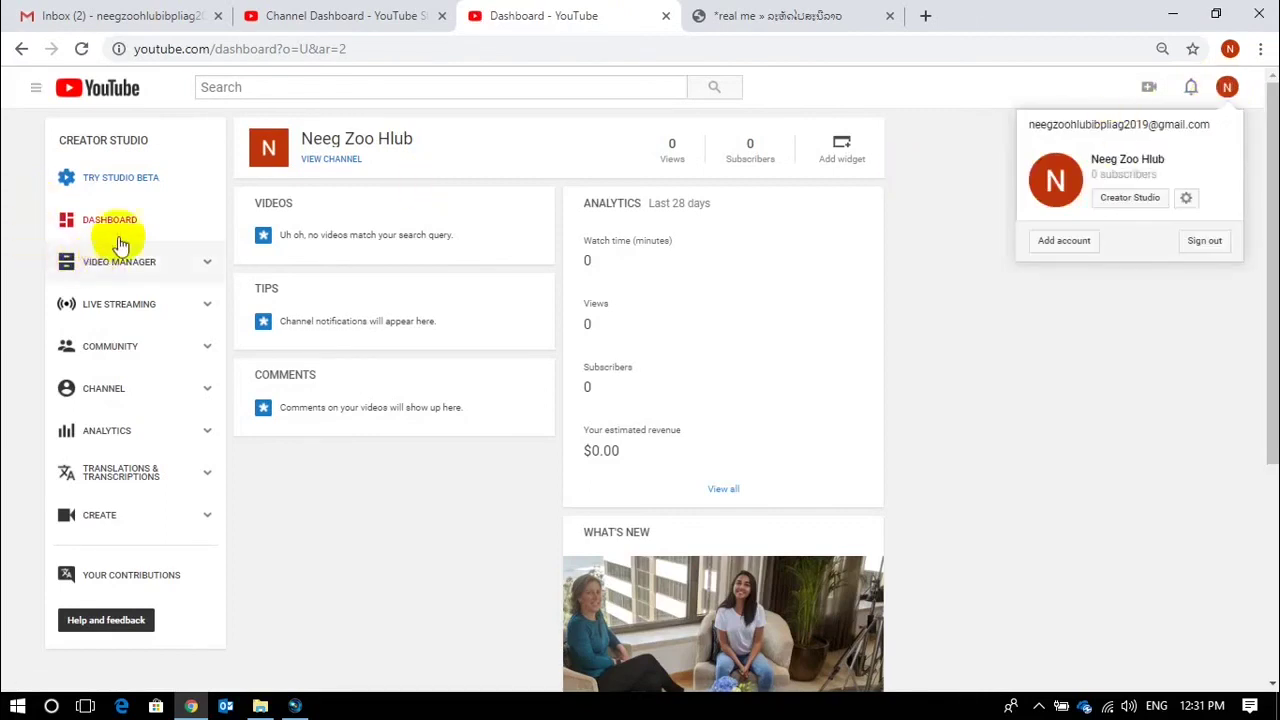
left_click(1229, 52)
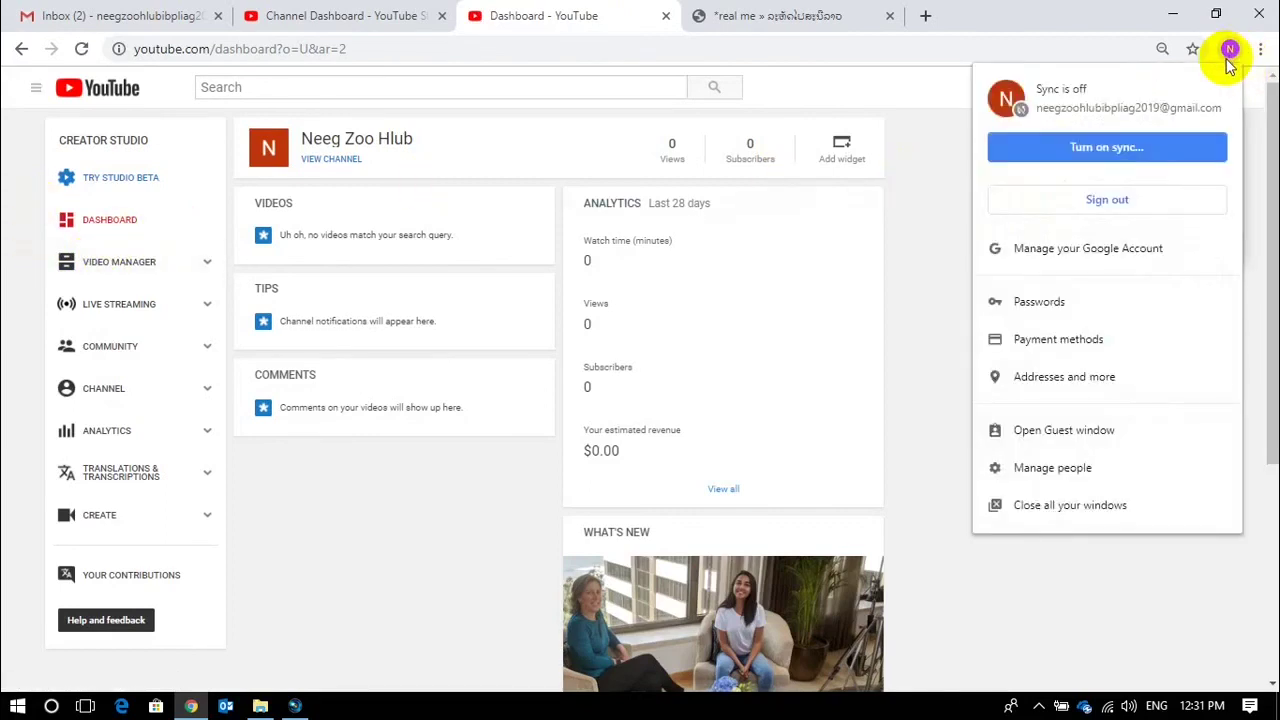
left_click(1230, 48)
left_click(1227, 88)
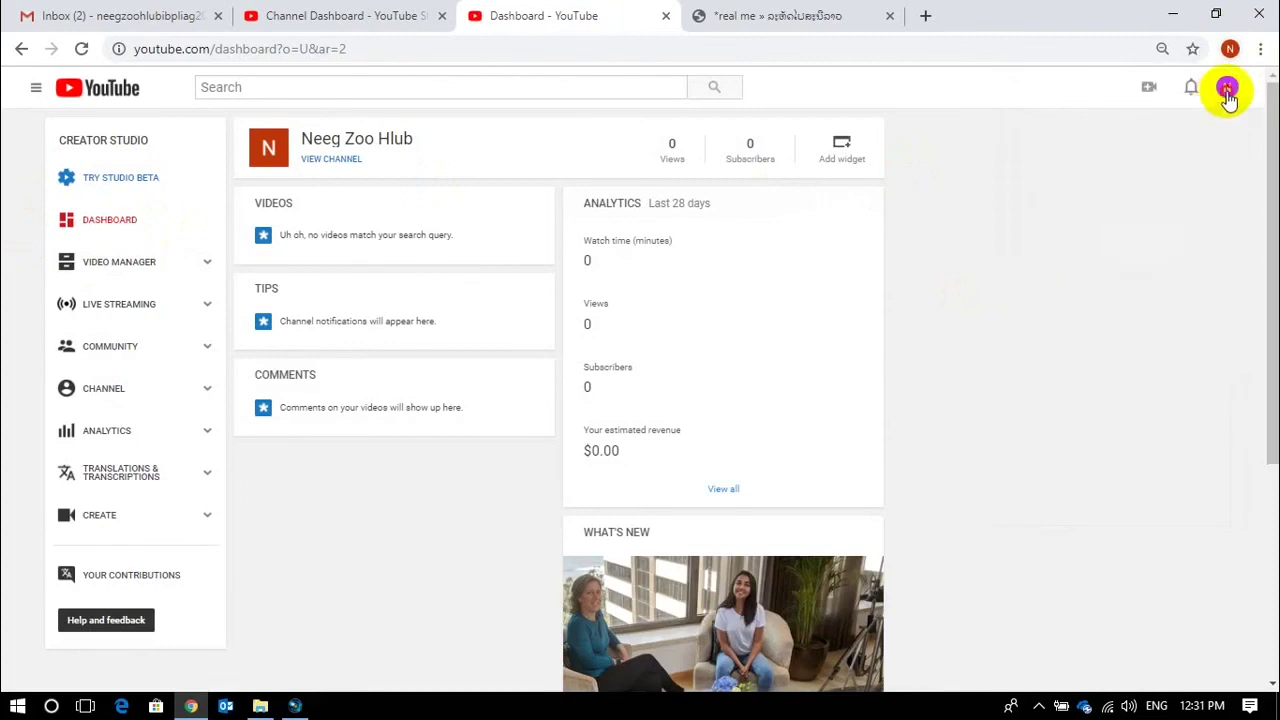
left_click(1227, 88)
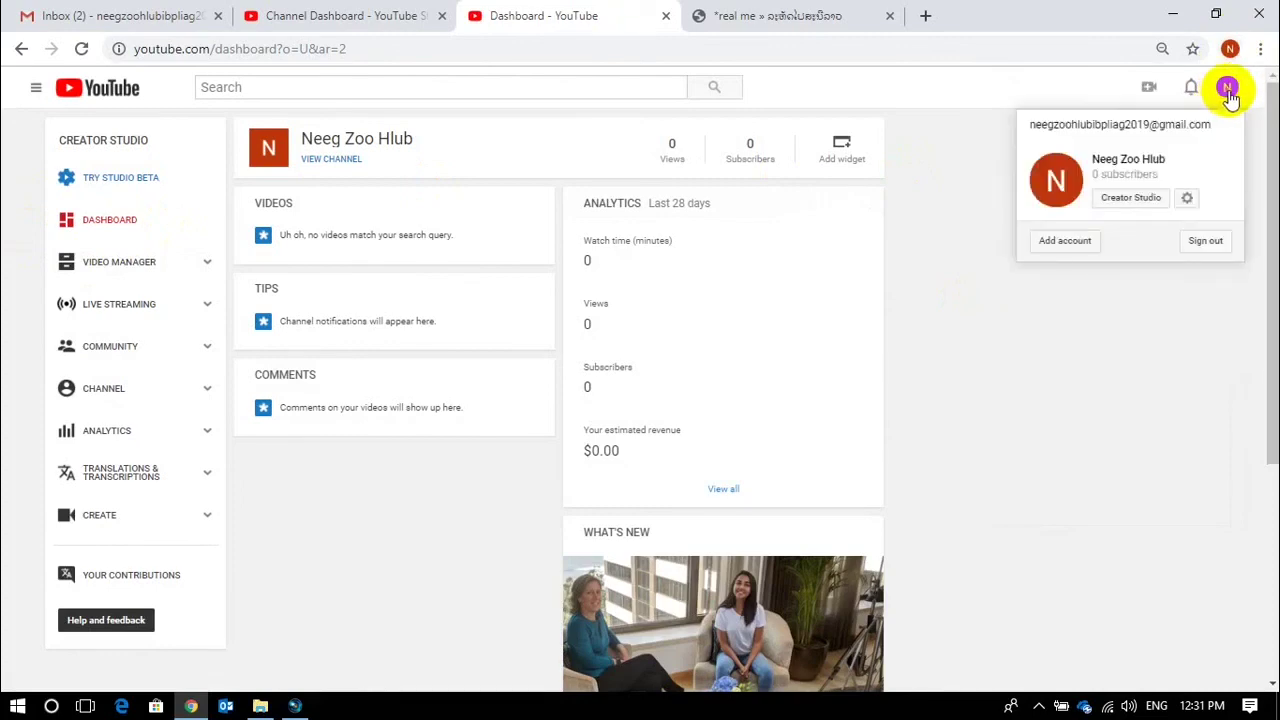
left_click(1227, 88)
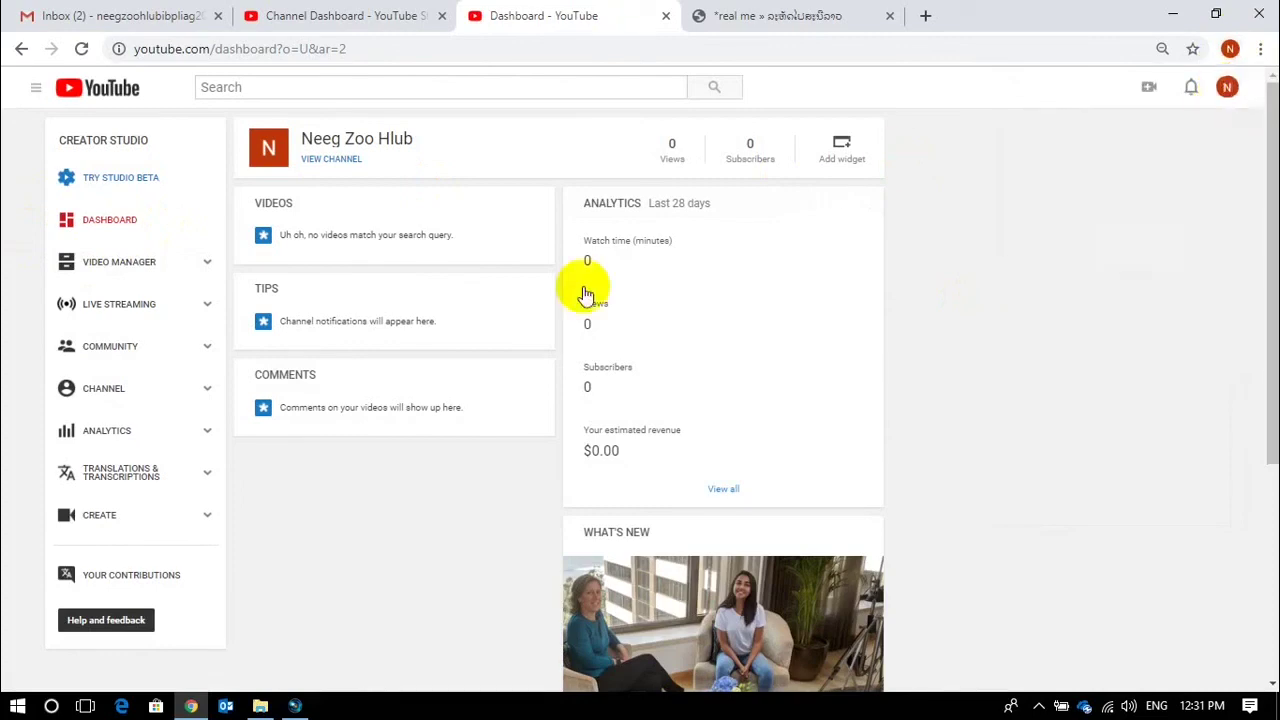
From the public channel page, go to the Upload video page via the Create icon.
left_click(363, 148)
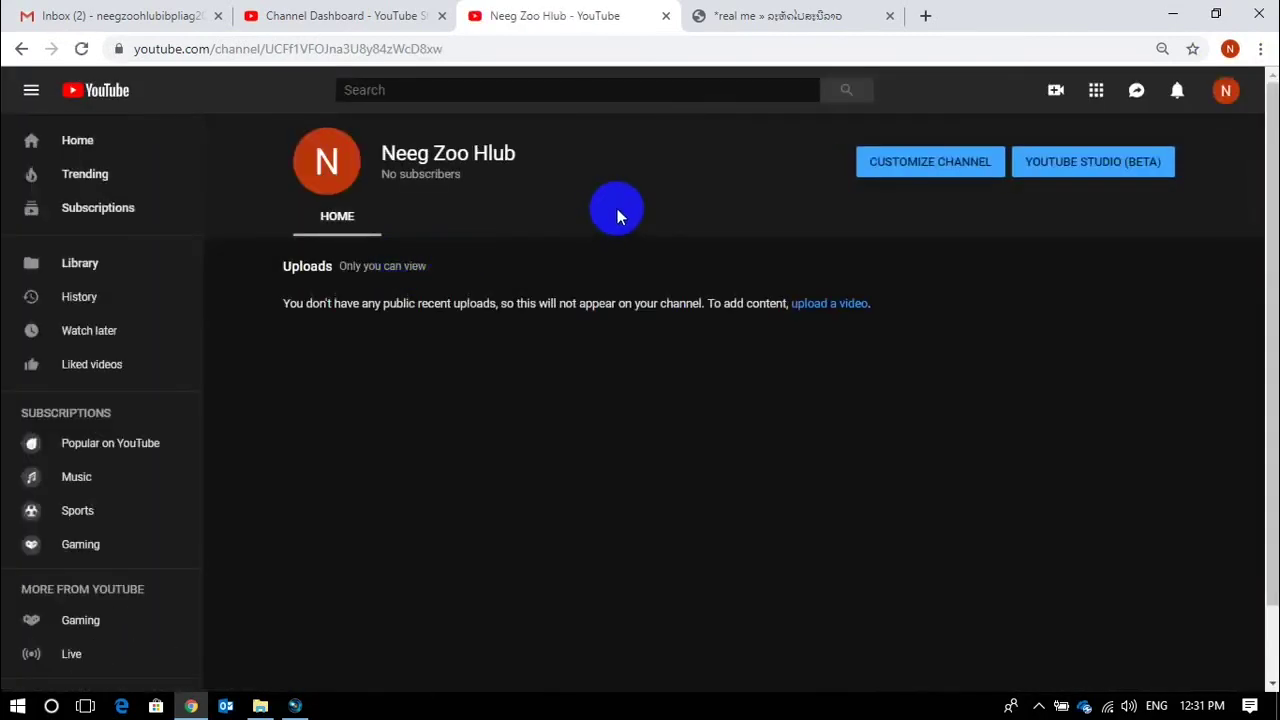
scroll(634, 216, "down", 2)
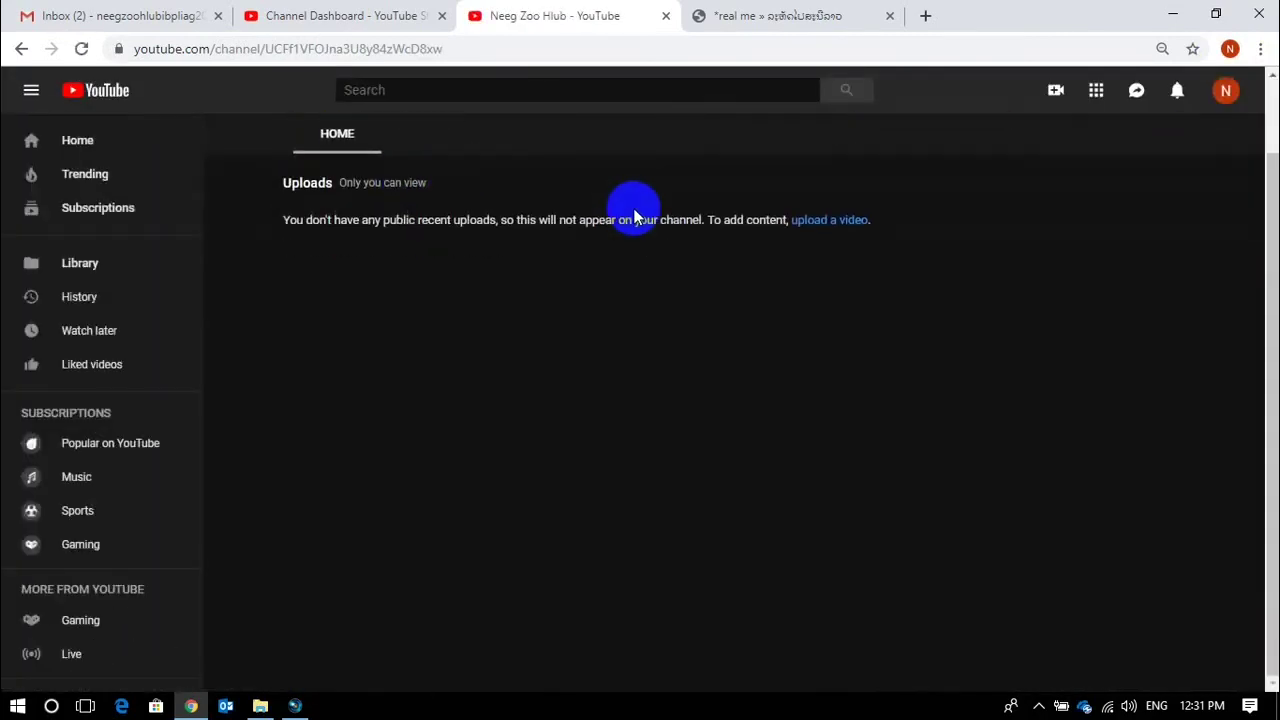
scroll(634, 216, "up", 2)
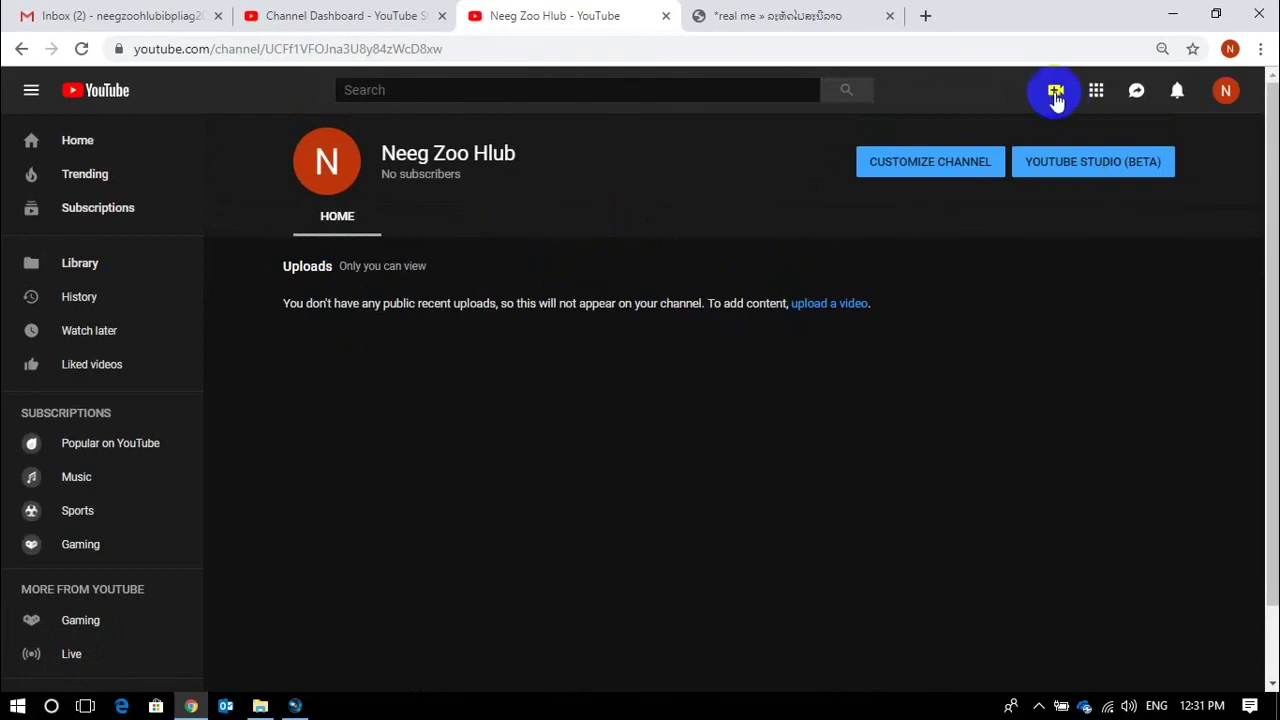
left_click(1056, 93)
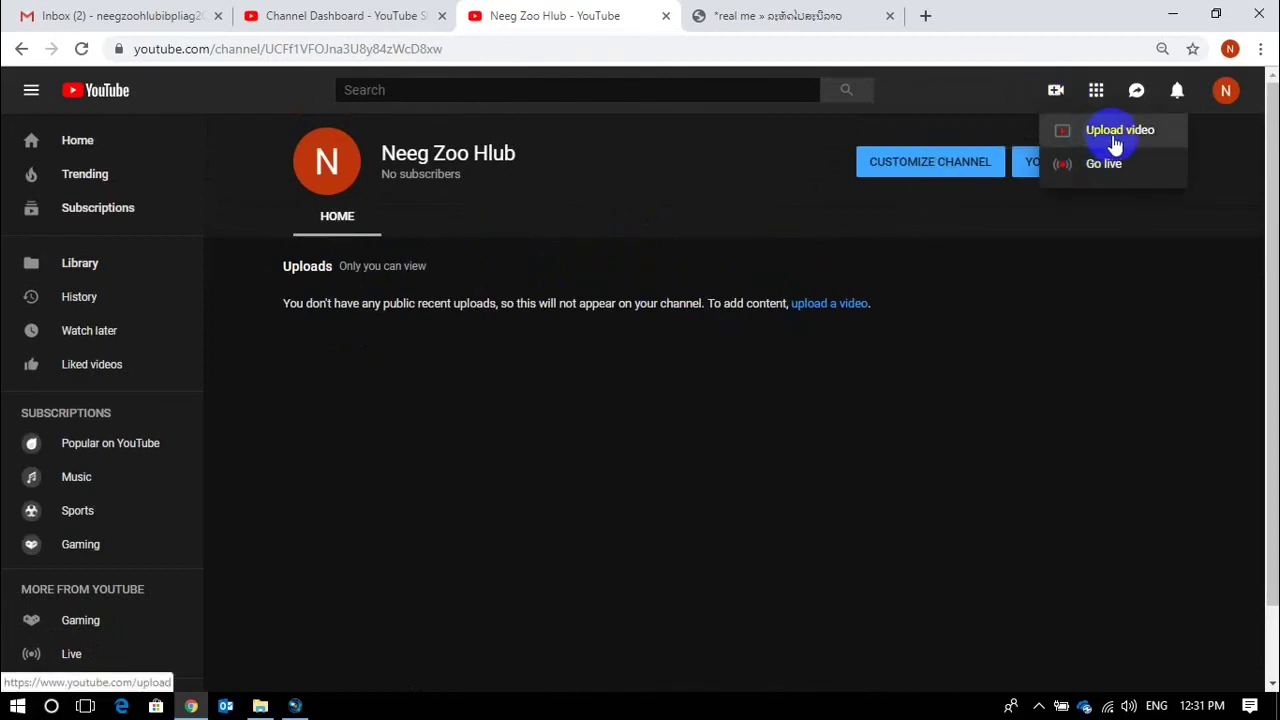
left_click(1127, 140)
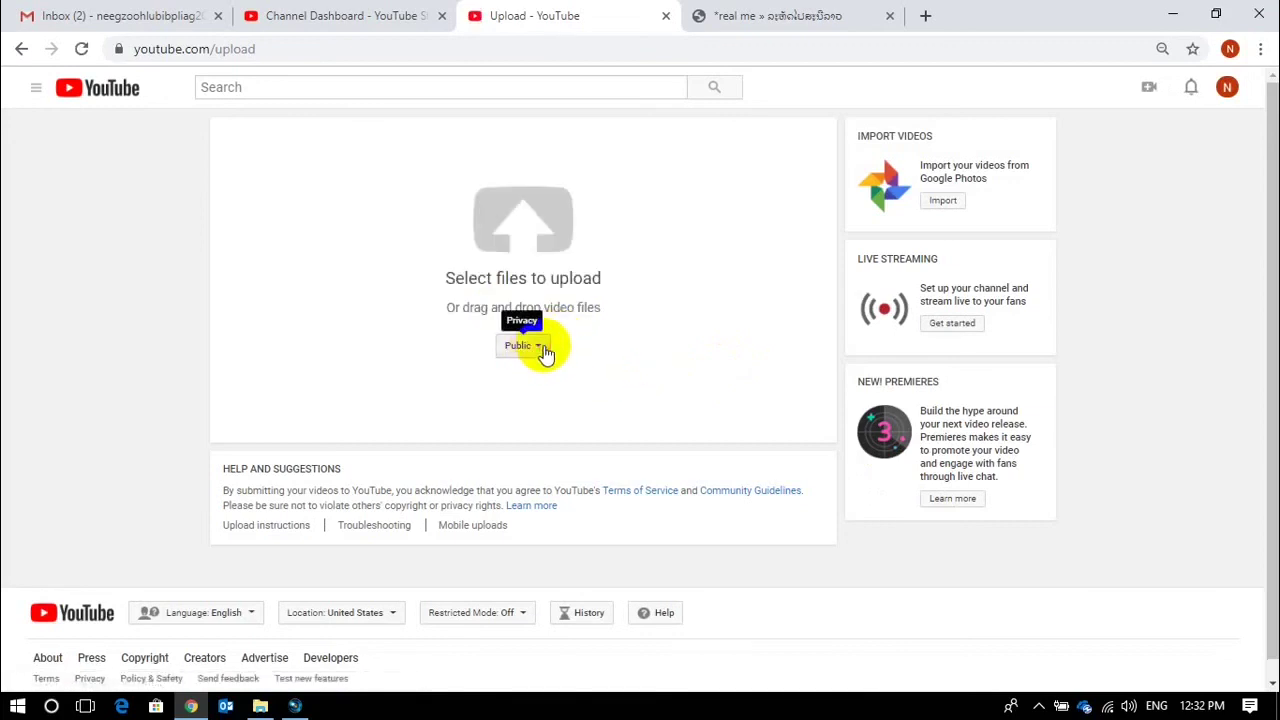
left_click(545, 352)
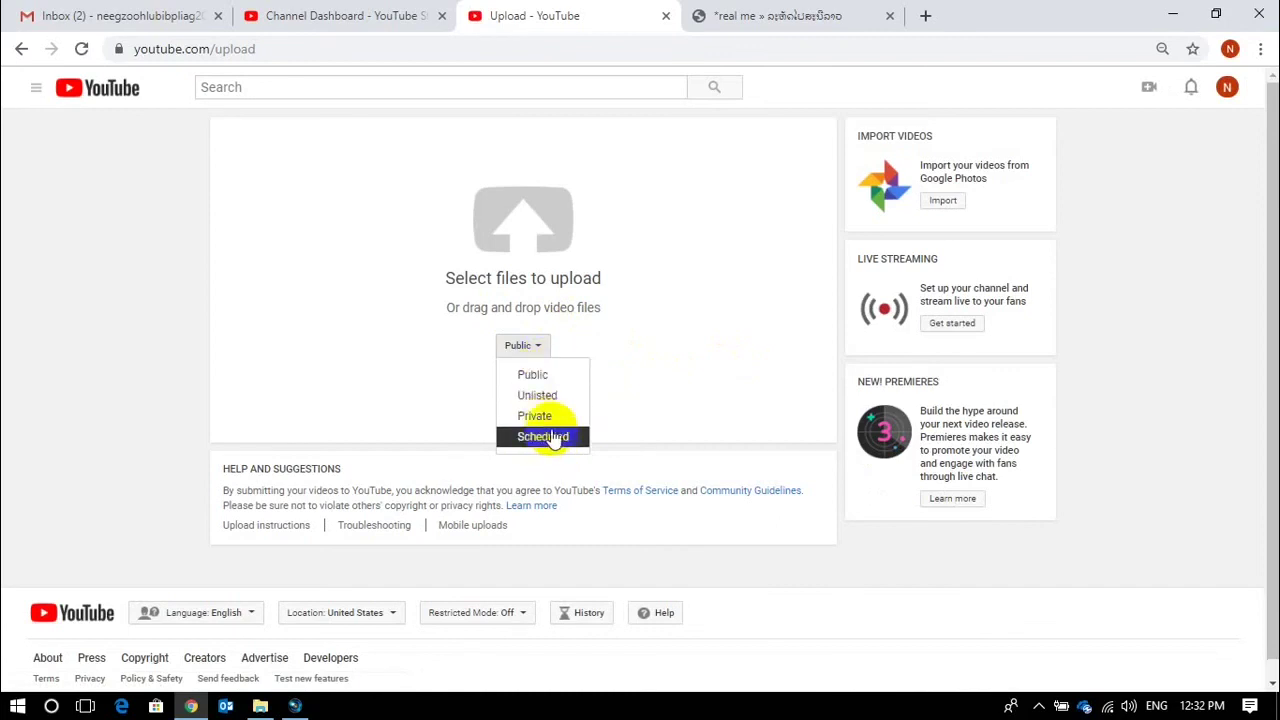
left_click(639, 286)
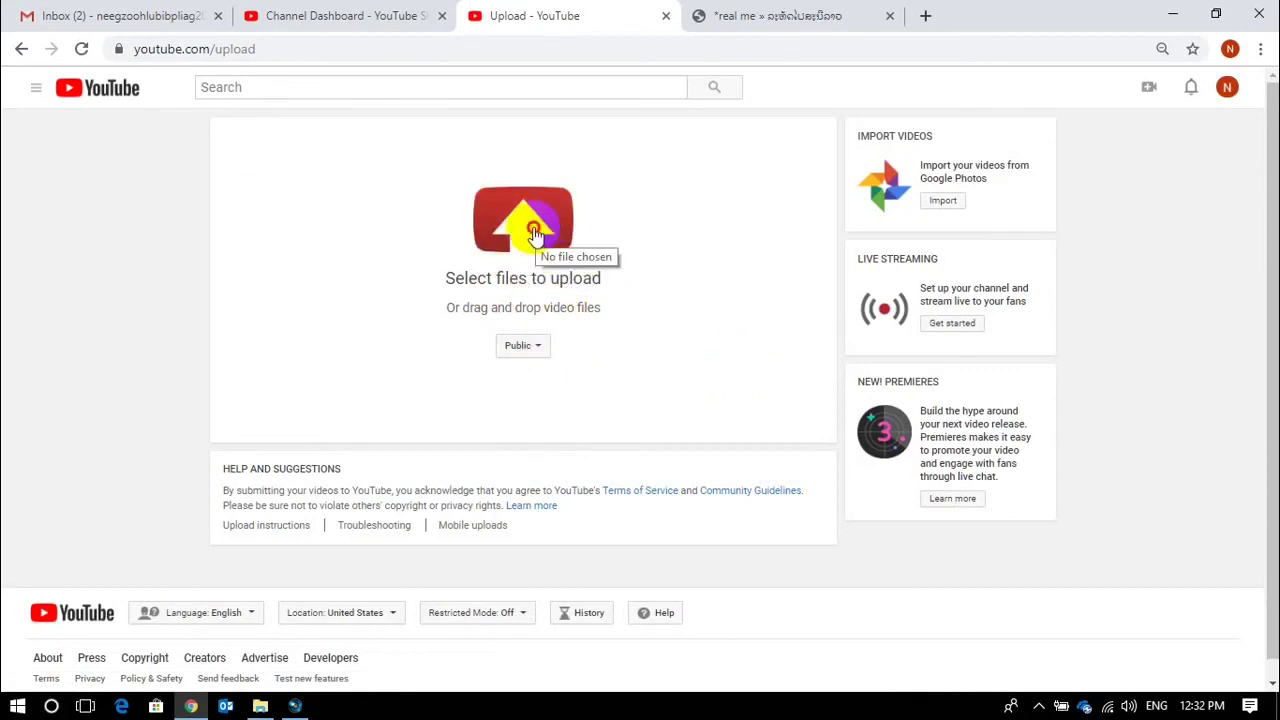
left_click(585, 305)
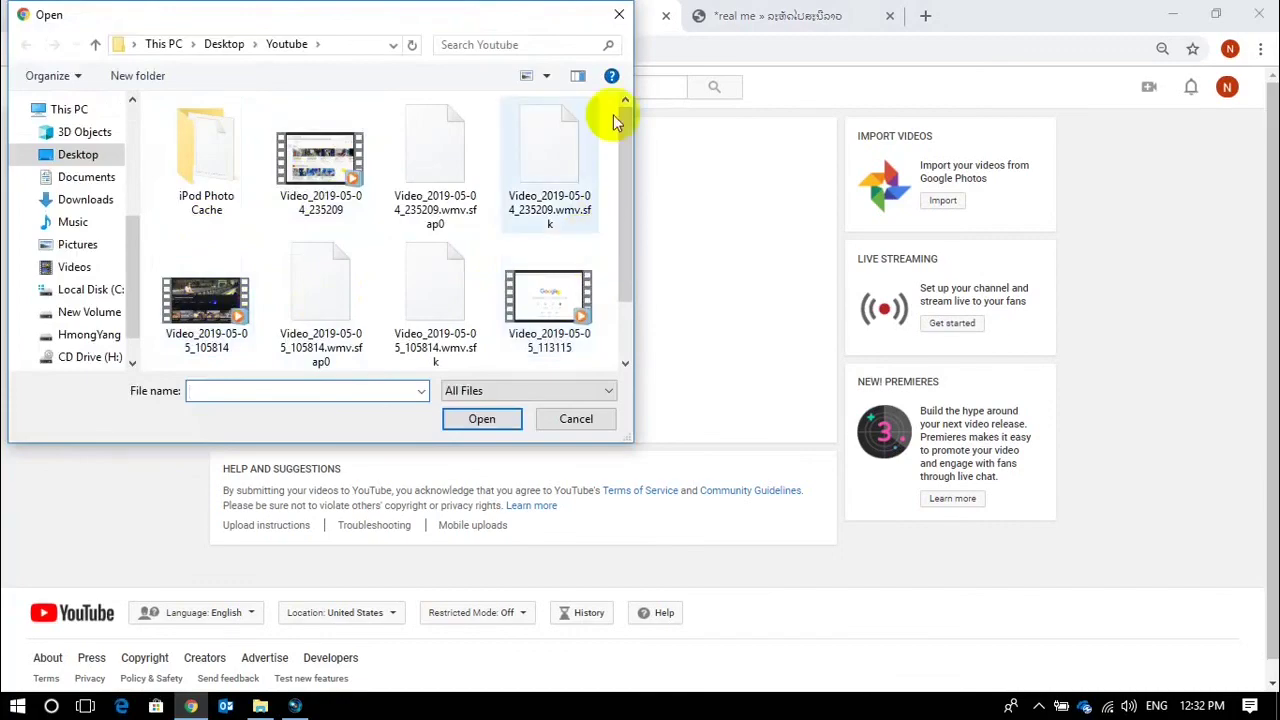
left_click(620, 18)
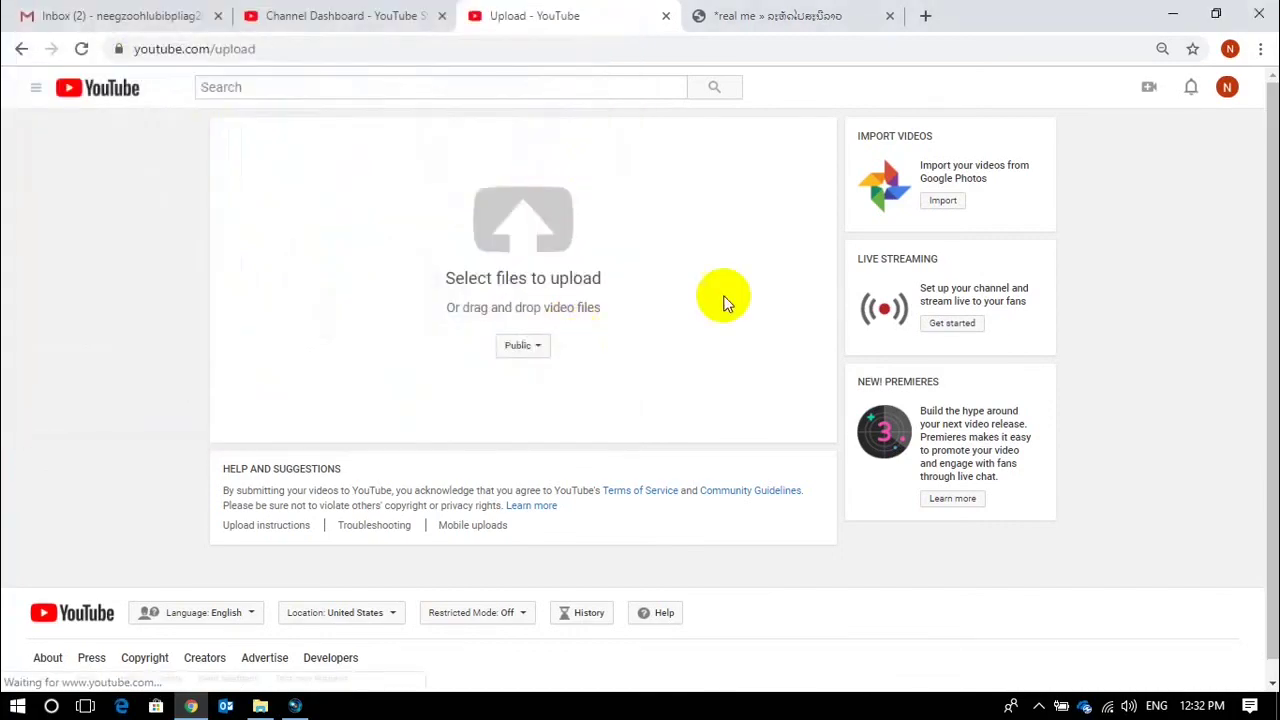